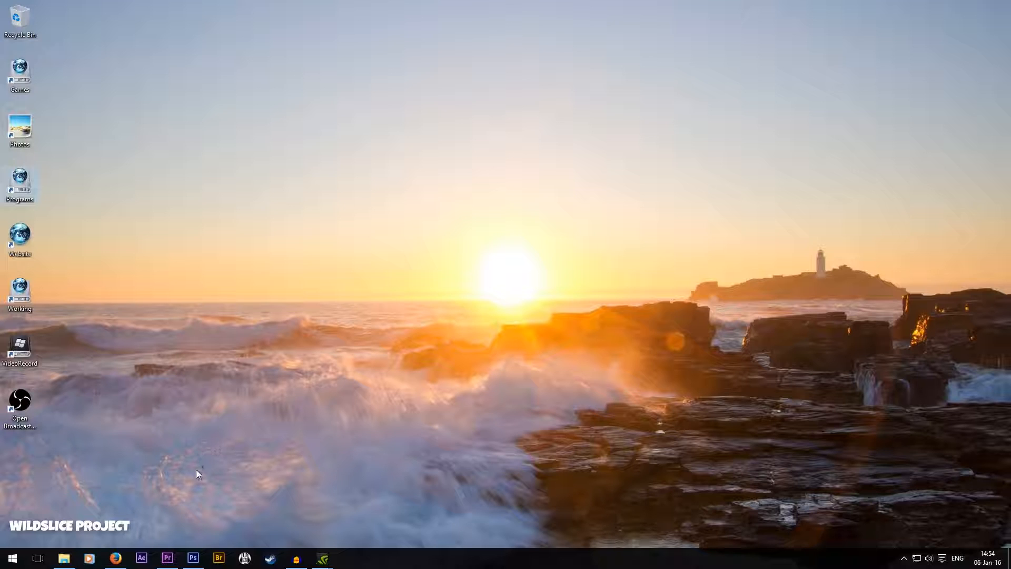
# Step: Switch to Adobe Premiere Pro and create a new project named Worms Revolution
pyautogui.click(163, 561)
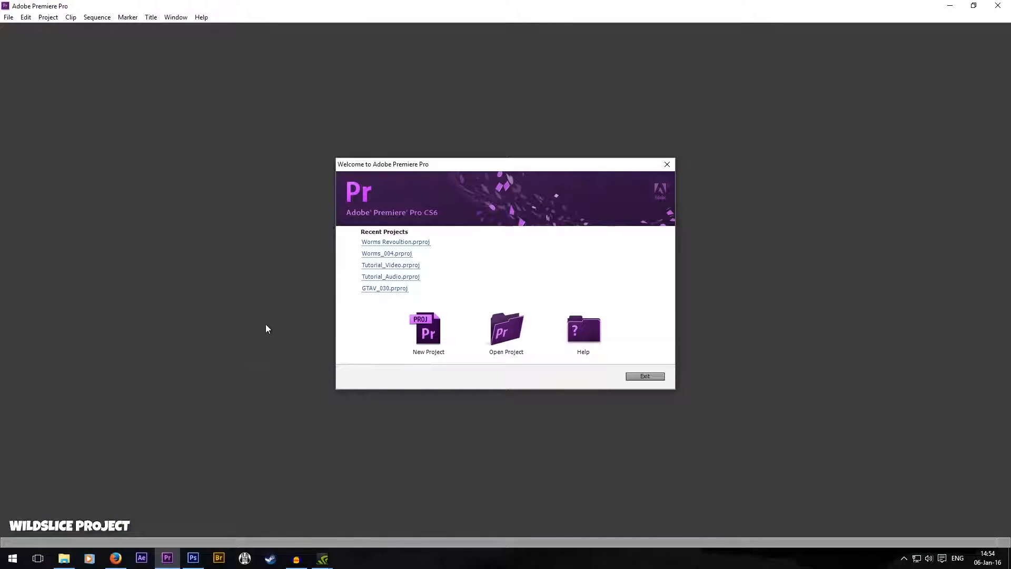
pyautogui.click(431, 343)
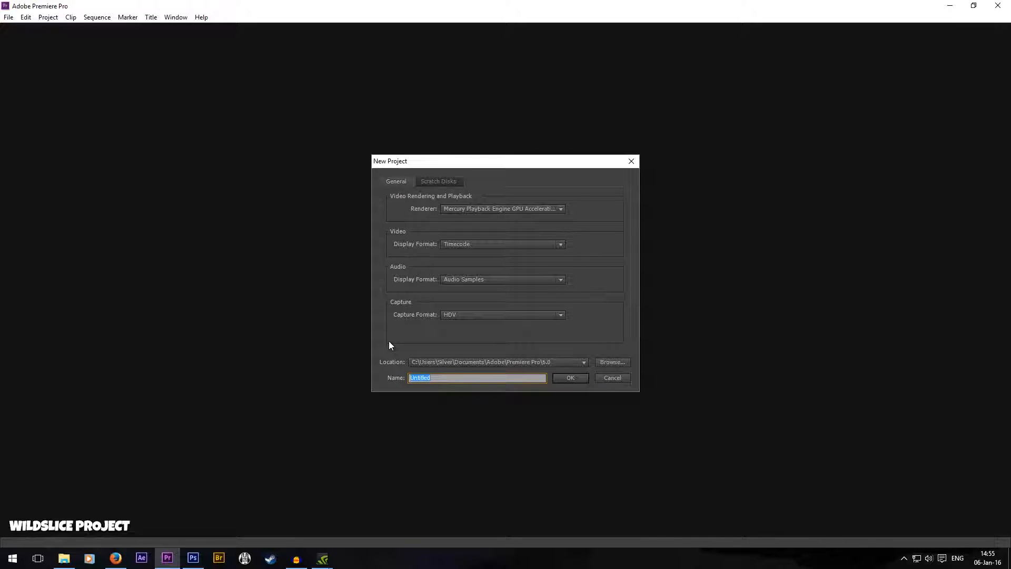
pyautogui.write('Worms Revolution')
pyautogui.click(574, 378)
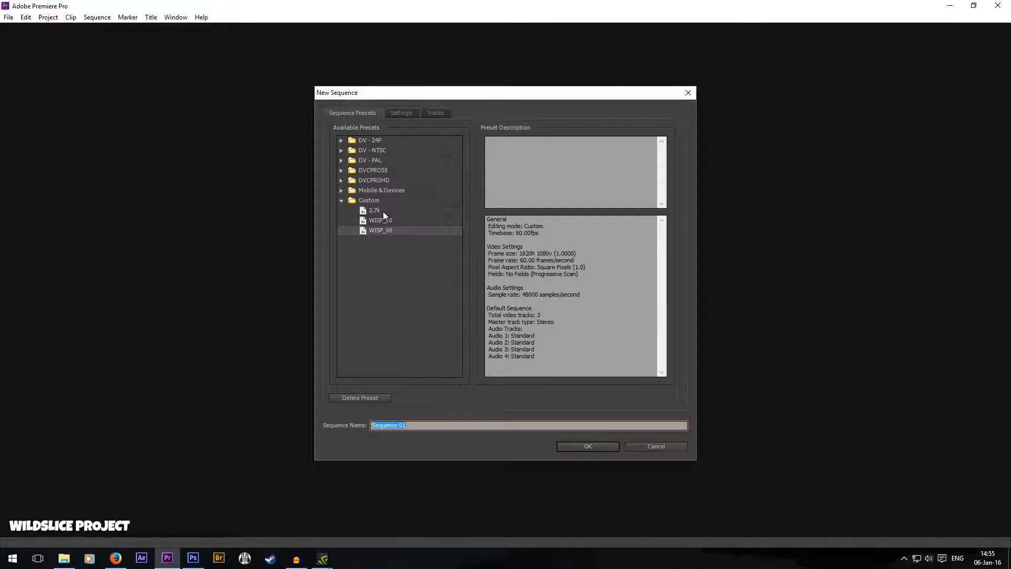
# Step: Review the sequence settings, name the sequence Worms Revolution and create it with the custom WISP_60 preset
pyautogui.click(410, 113)
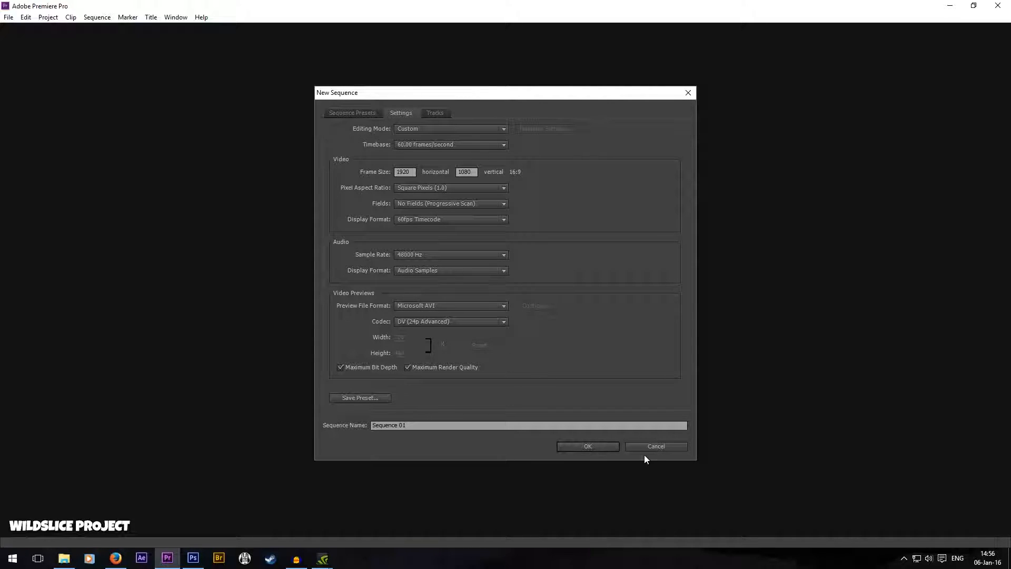
pyautogui.click(421, 425)
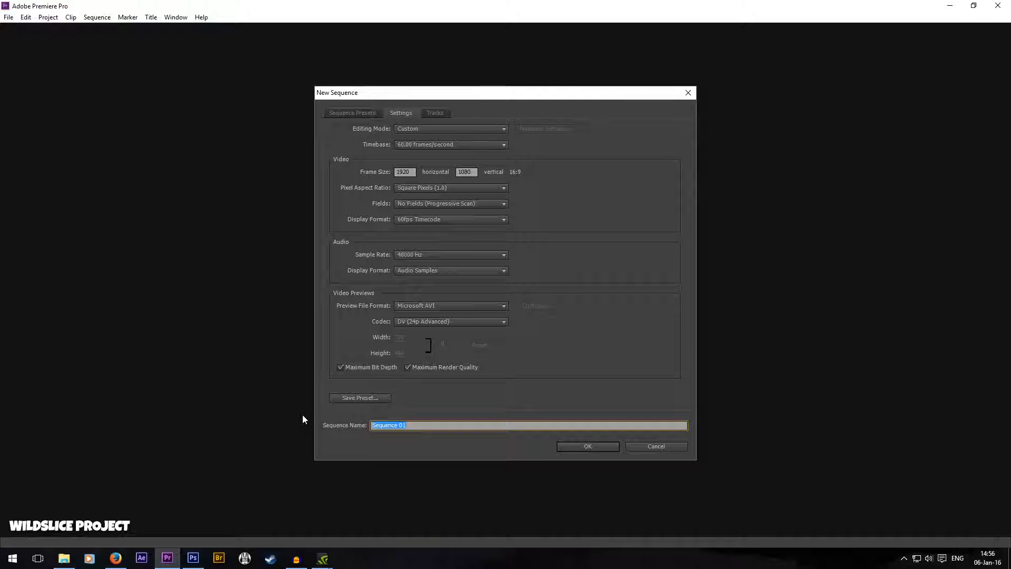
pyautogui.write('Worms Revolution')
pyautogui.click(348, 114)
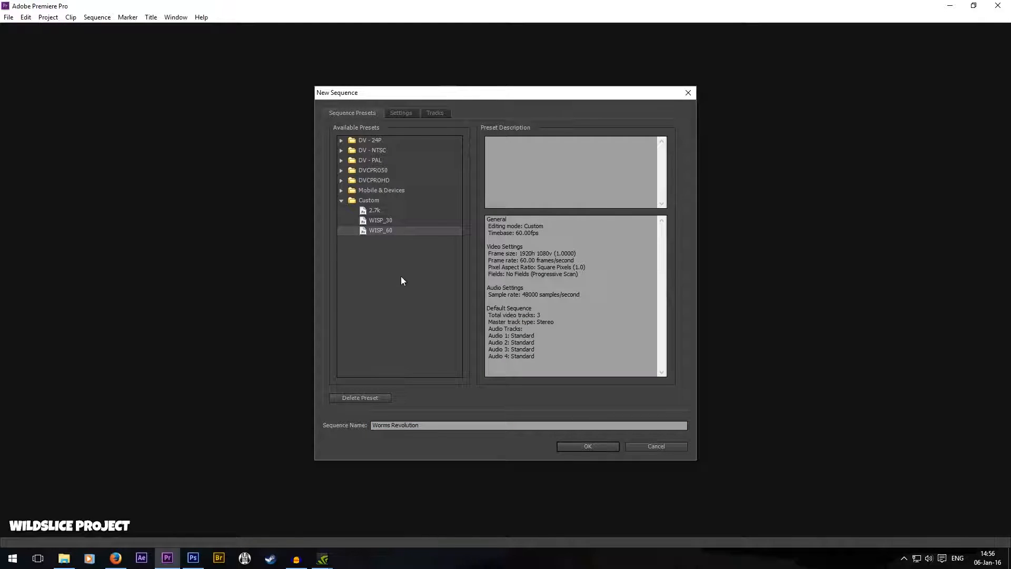
pyautogui.click(571, 447)
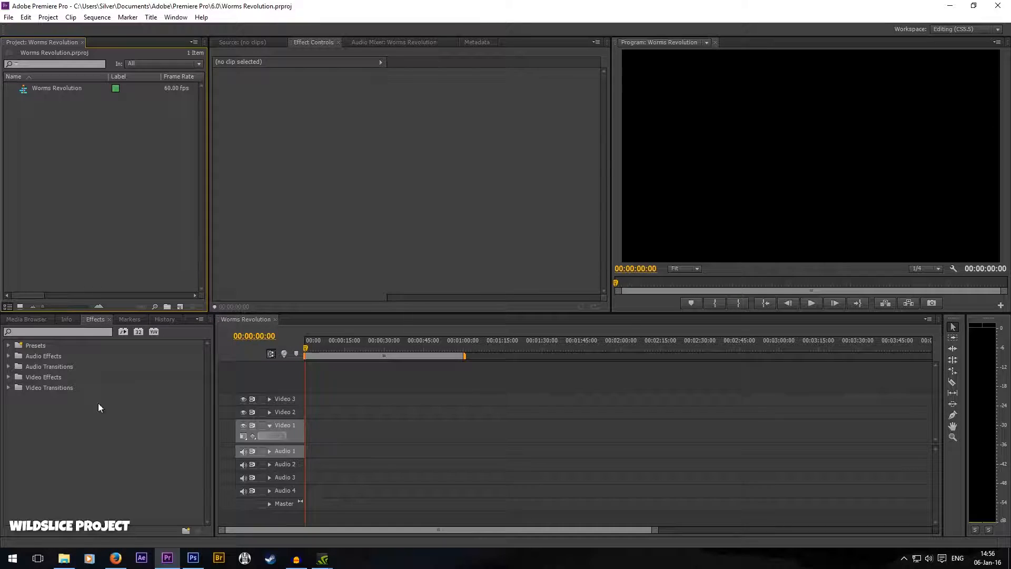
# Step: Import Worms_DEC_001.mp4 and Worms_DEC_001.wav from the Tutorial_Episode folder into the project
pyautogui.moveTo(66, 558)
pyautogui.click(92, 540)
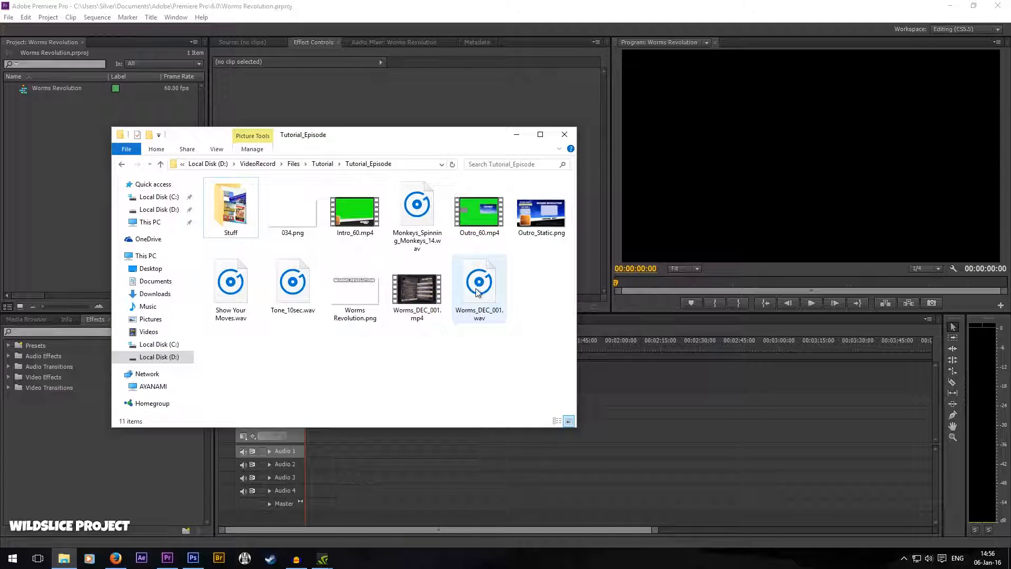
pyautogui.moveTo(409, 350); pyautogui.dragTo(507, 277)
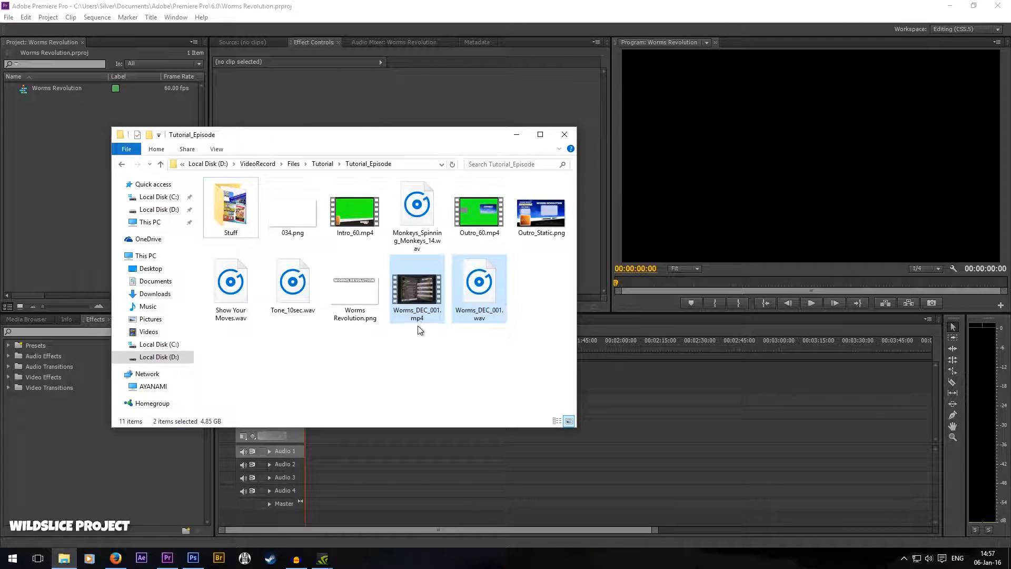
pyautogui.click(523, 287)
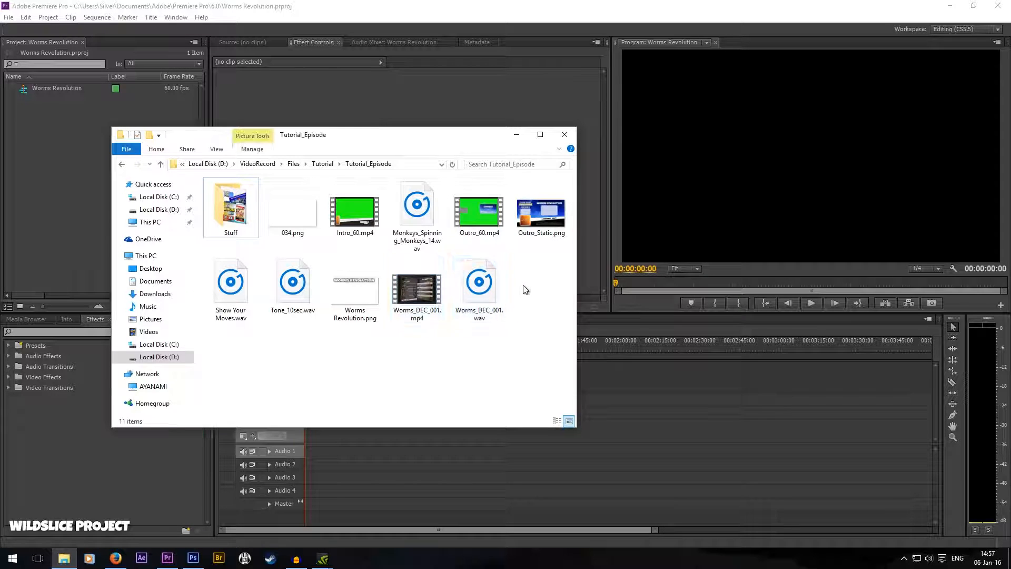
pyautogui.click(476, 278)
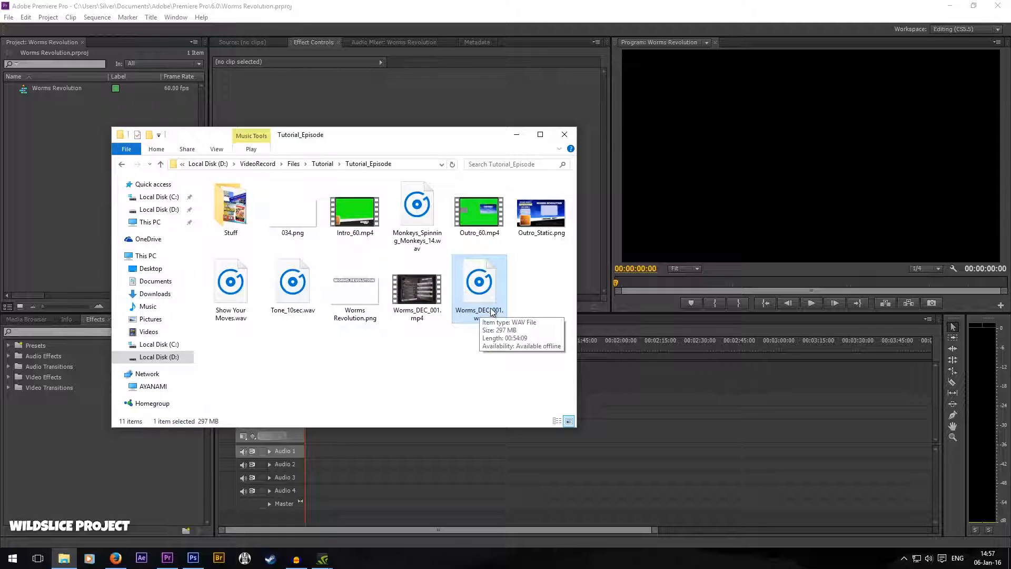
pyautogui.moveTo(545, 266); pyautogui.dragTo(62, 213)
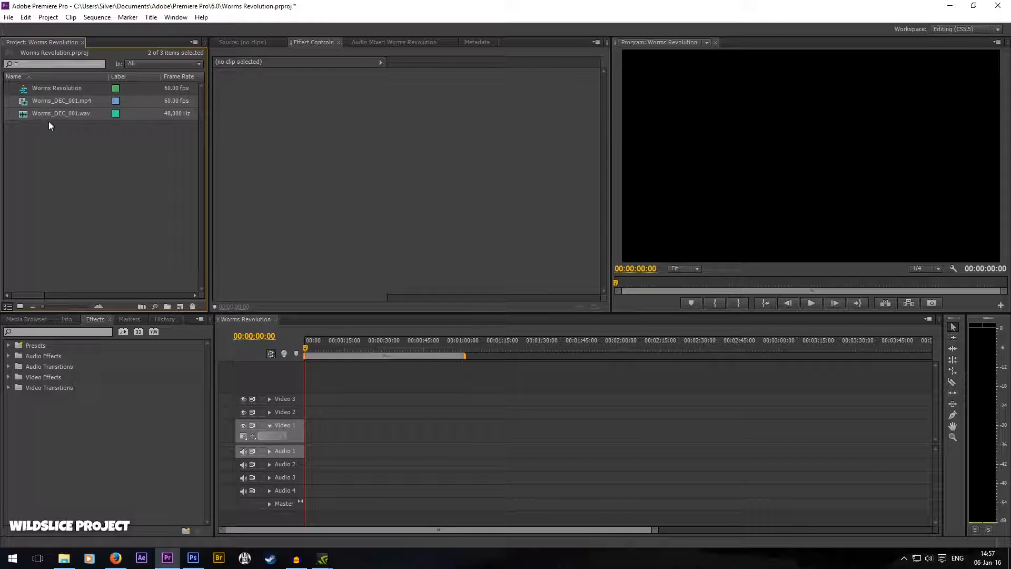
pyautogui.click(72, 195)
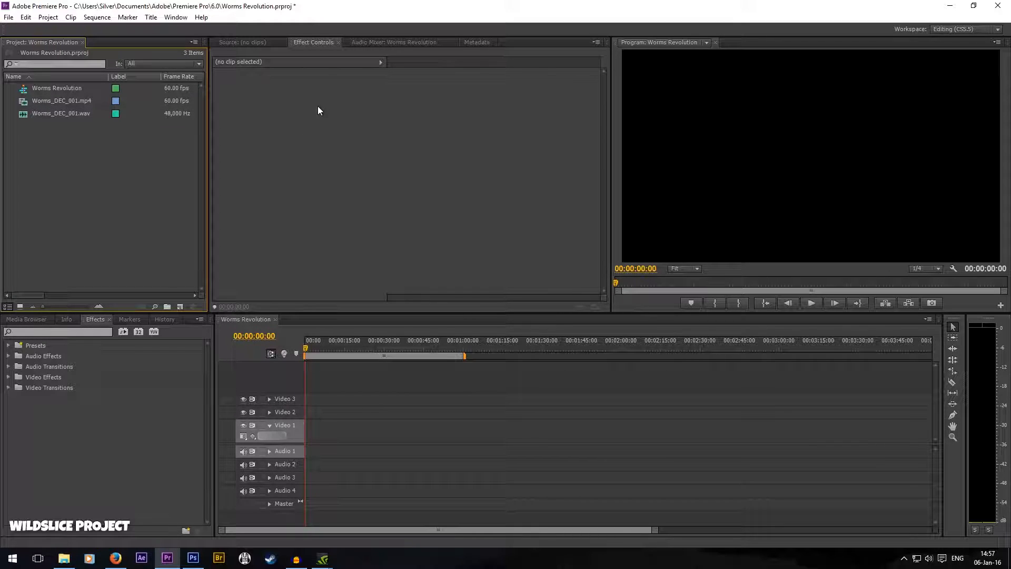
pyautogui.click(367, 188)
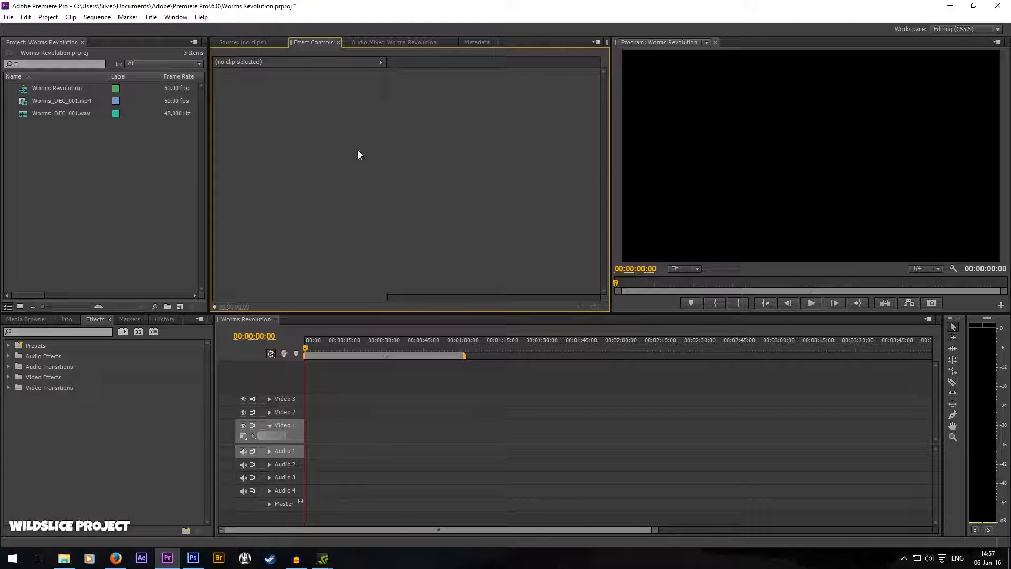
pyautogui.click(806, 140)
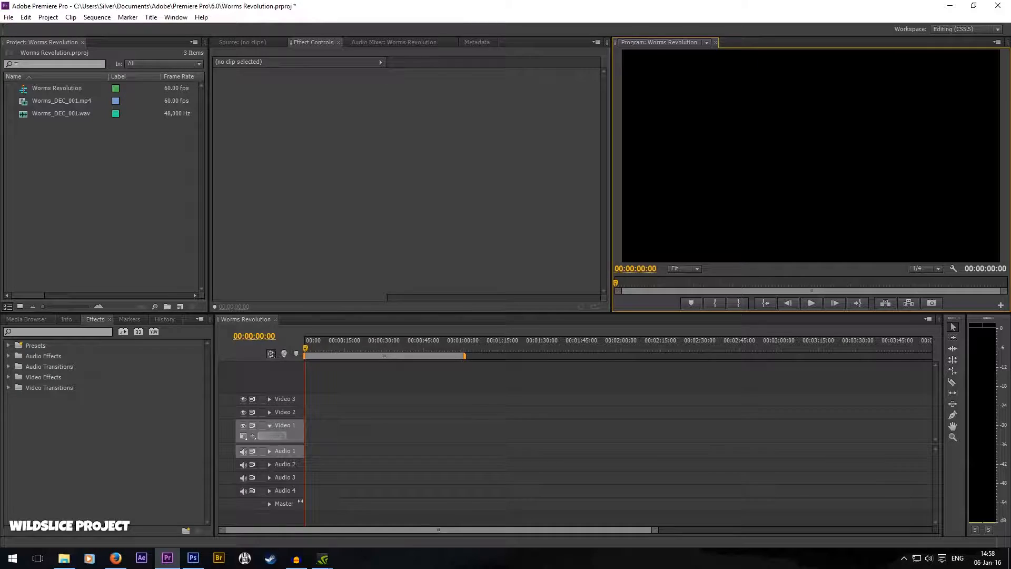
pyautogui.click(992, 424)
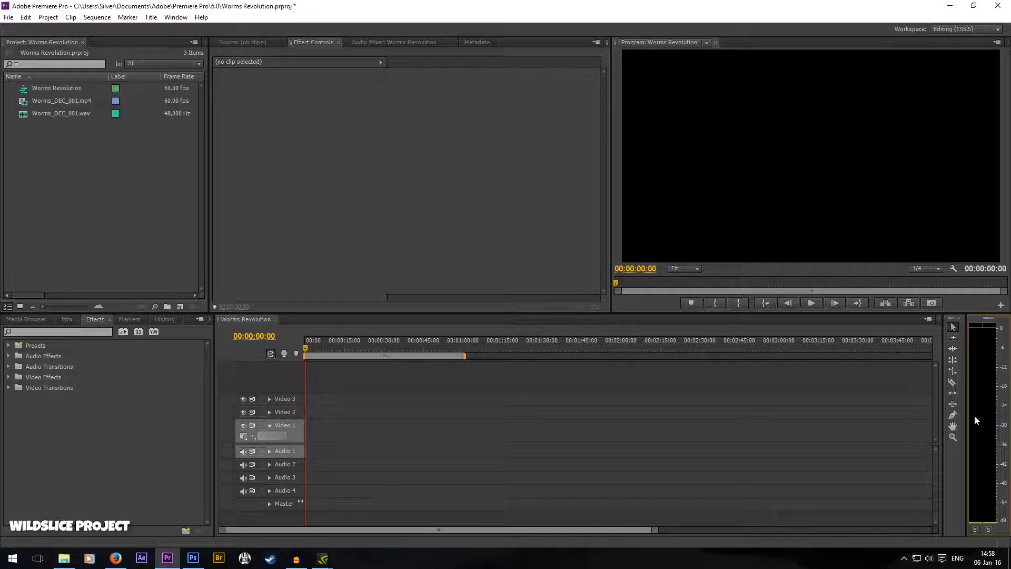
pyautogui.click(953, 494)
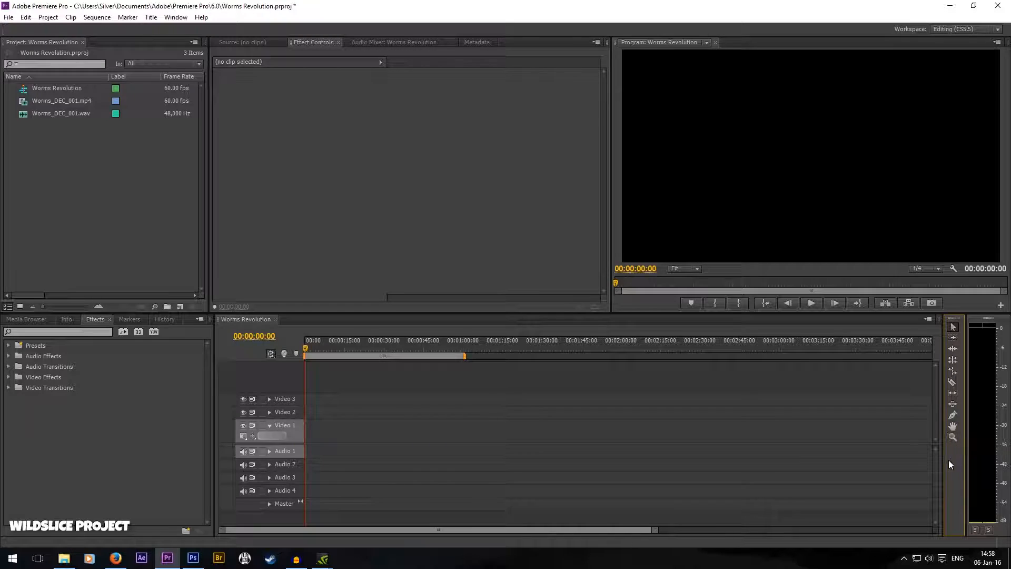
pyautogui.click(879, 365)
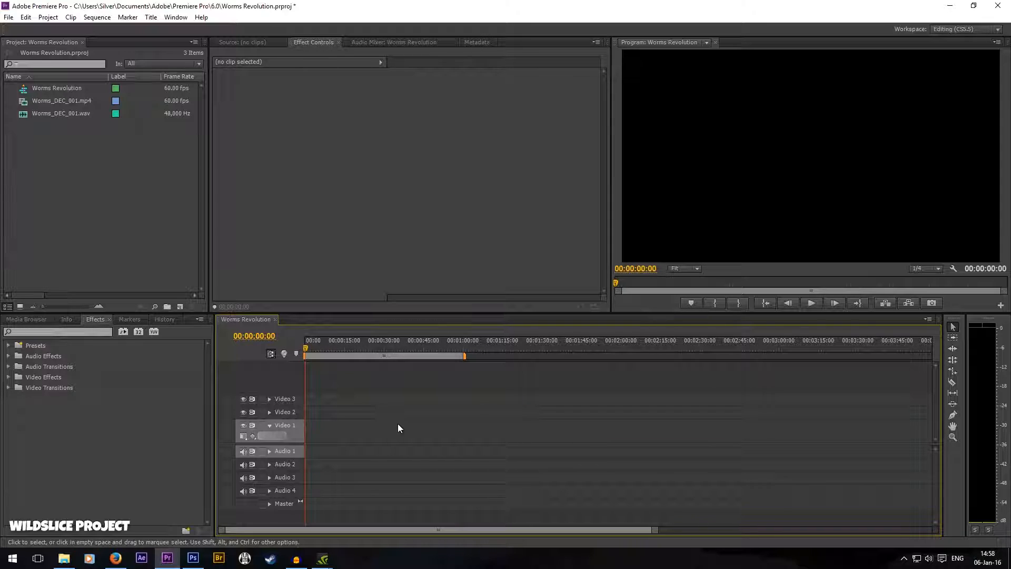
pyautogui.click(104, 451)
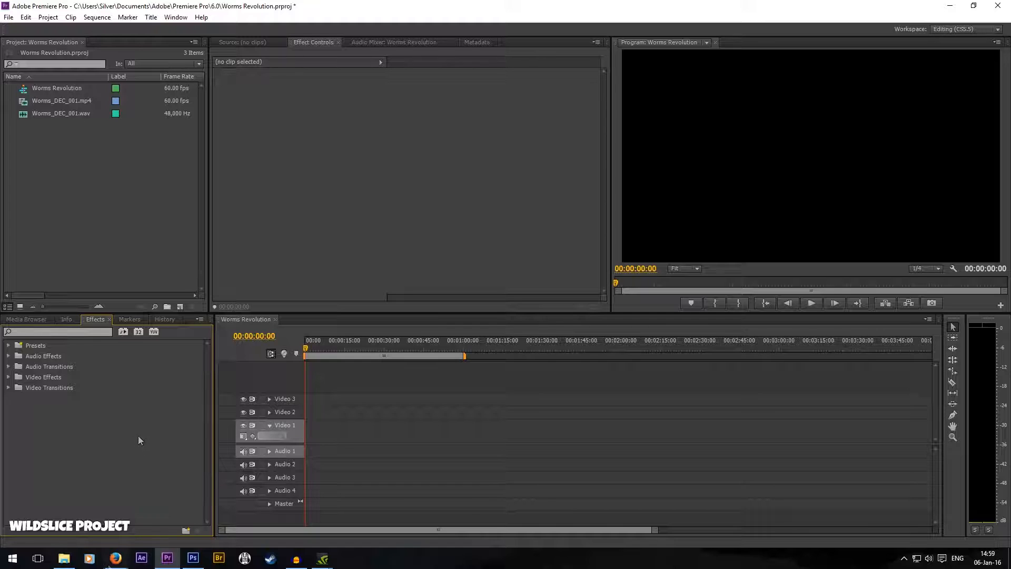
# Step: Import 034.png, Intro_60.mp4, Monkeys_Spinning_Monkeys_14.wav and Worms Revolution.png from the Tutorial_Episode folder into the project
pyautogui.click(64, 558)
pyautogui.moveTo(341, 140); pyautogui.dragTo(441, 147)
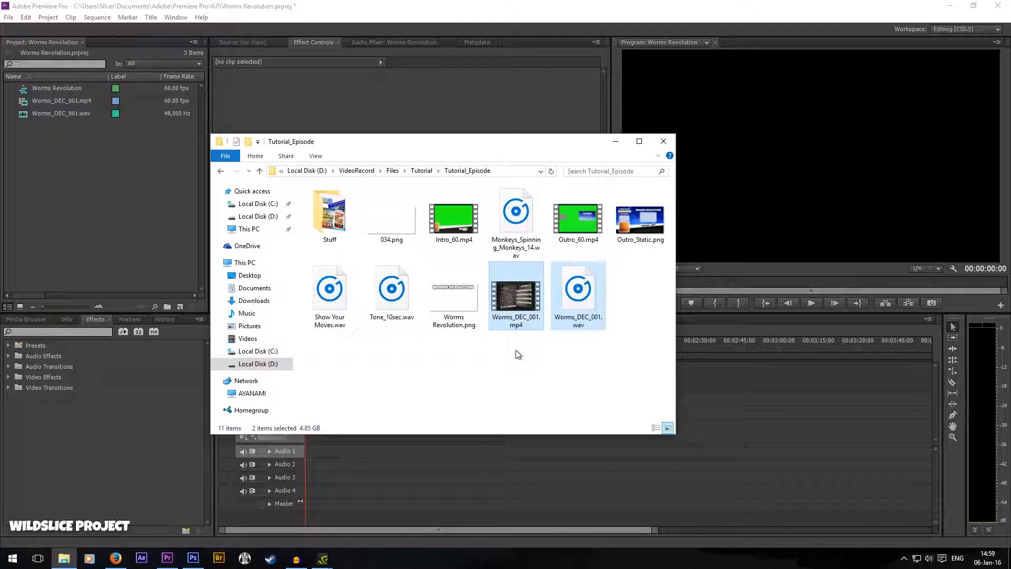
pyautogui.click(514, 308)
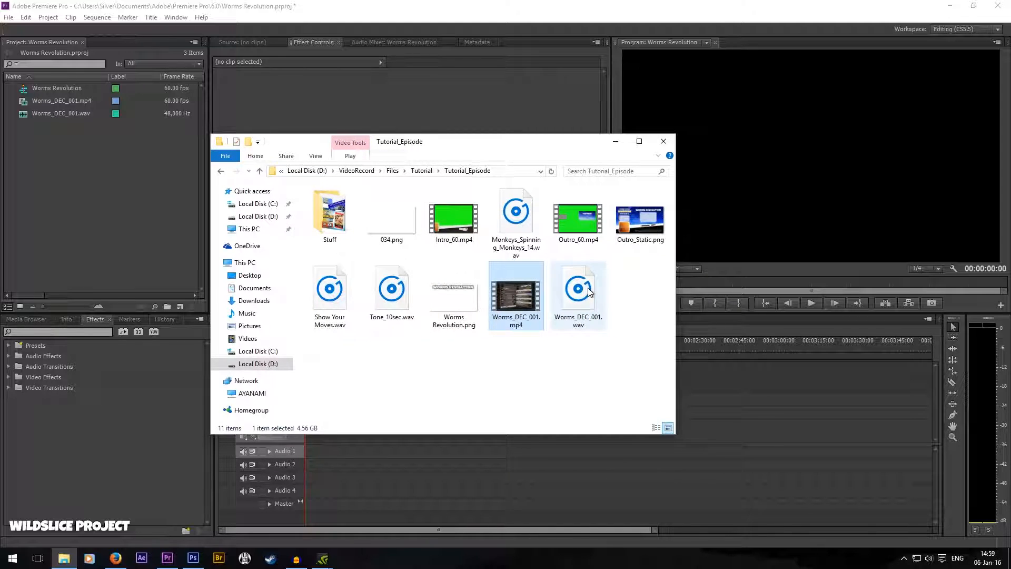
pyautogui.click(577, 296)
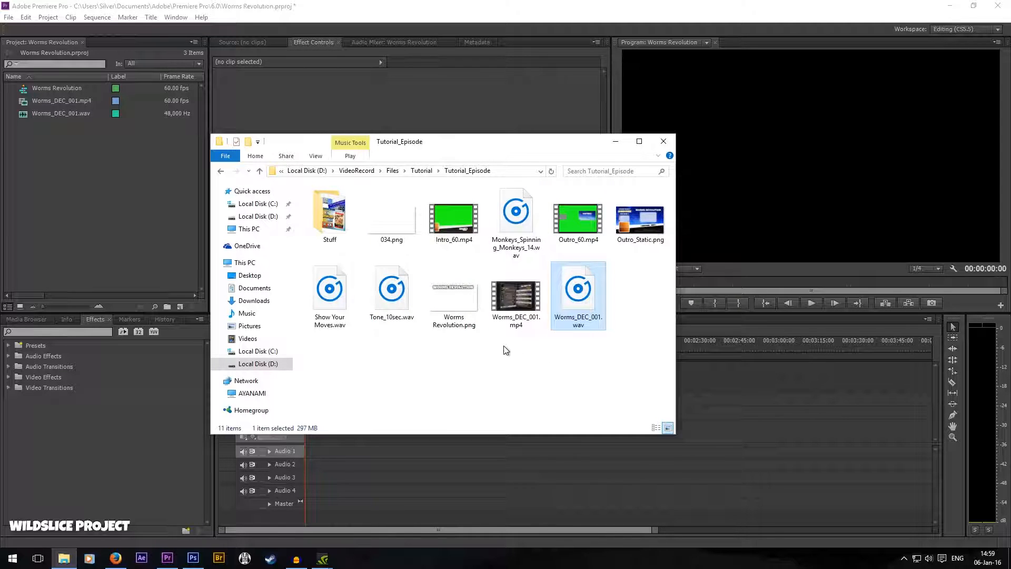
pyautogui.click(397, 220)
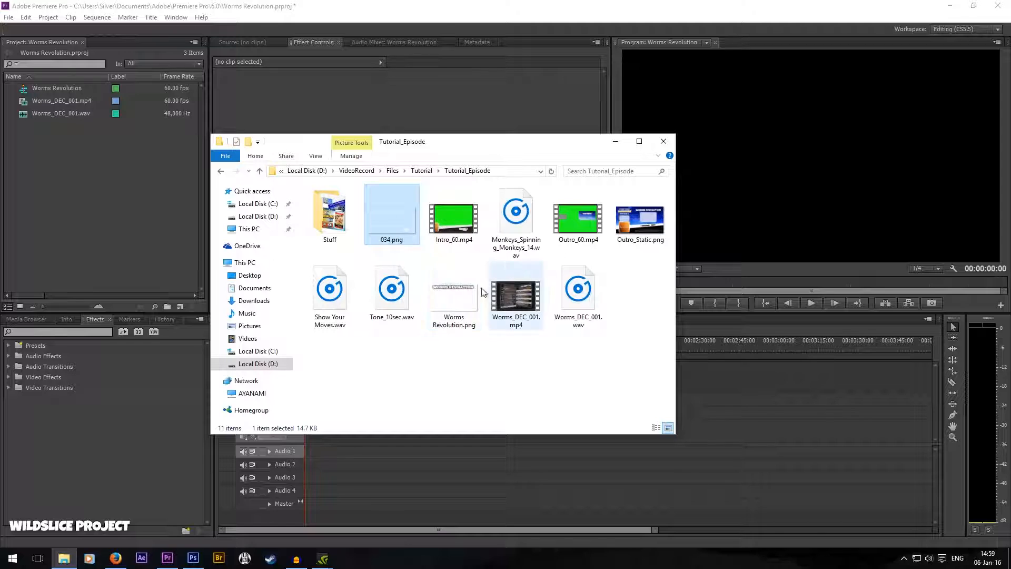
pyautogui.keyDown('ctrl'); pyautogui.click(449, 217); pyautogui.keyUp('ctrl')
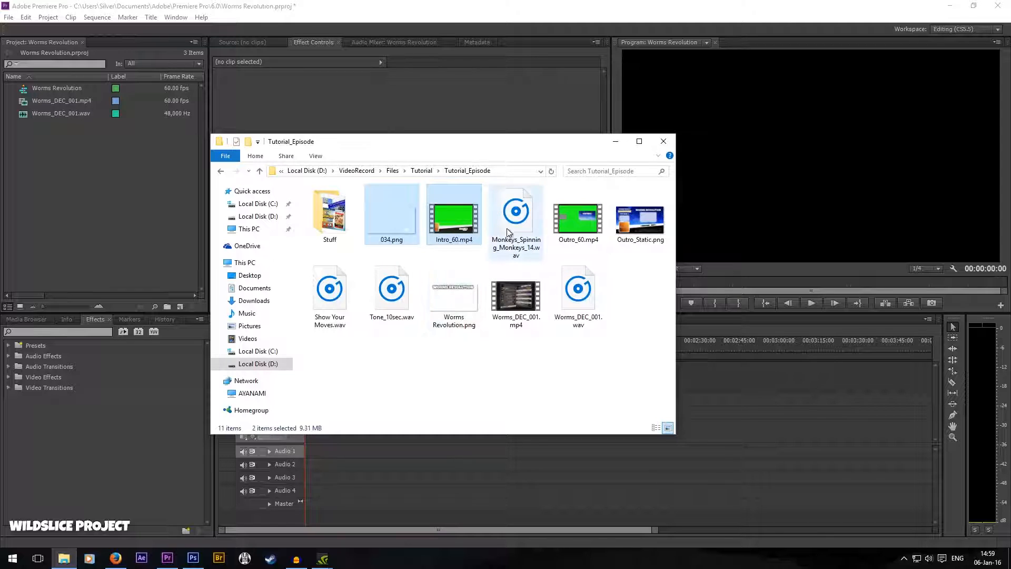
pyautogui.keyDown('ctrl'); pyautogui.click(515, 216); pyautogui.keyUp('ctrl')
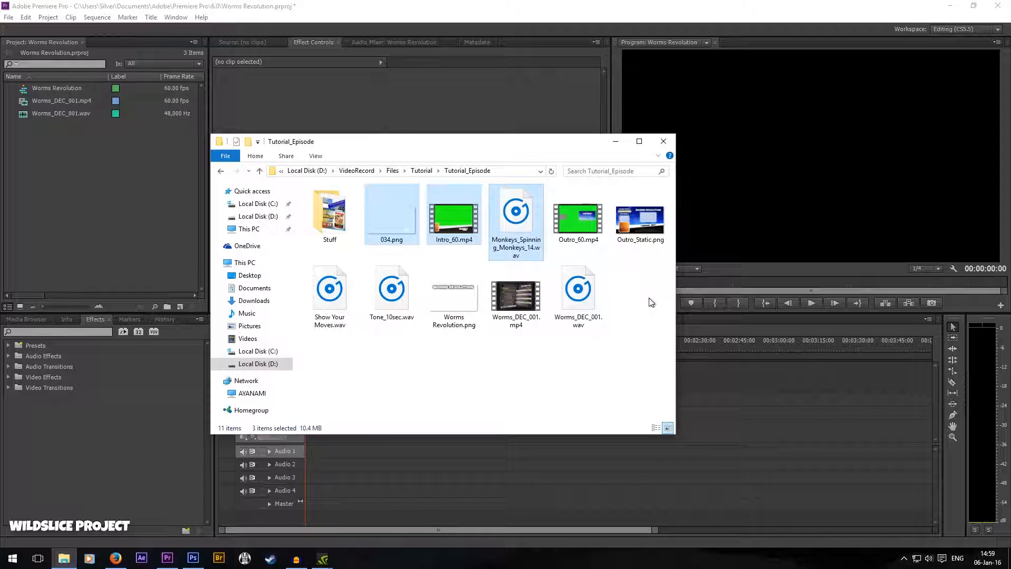
pyautogui.keyDown('ctrl'); pyautogui.click(453, 295); pyautogui.keyUp('ctrl')
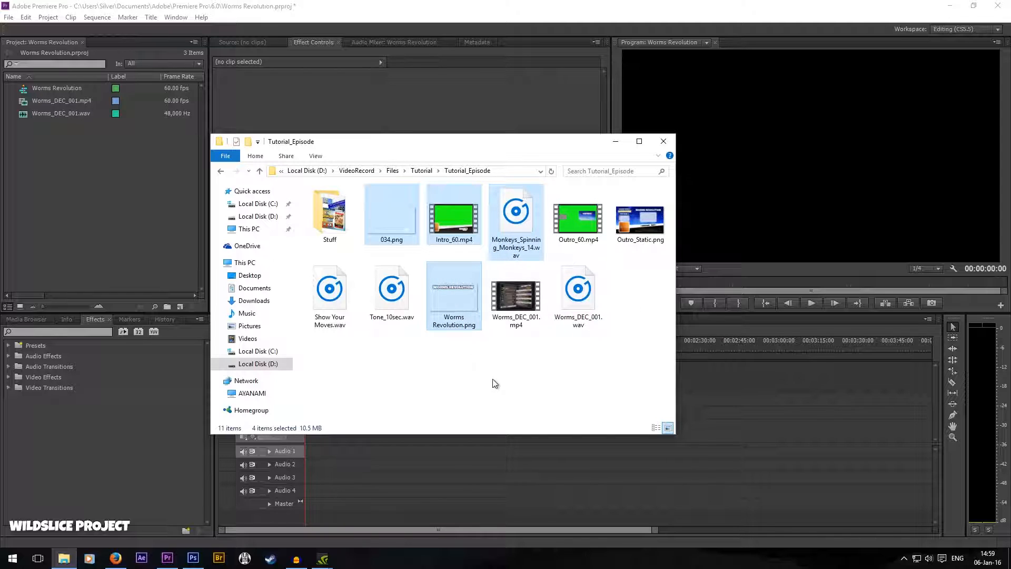
pyautogui.moveTo(417, 234); pyautogui.dragTo(129, 206)
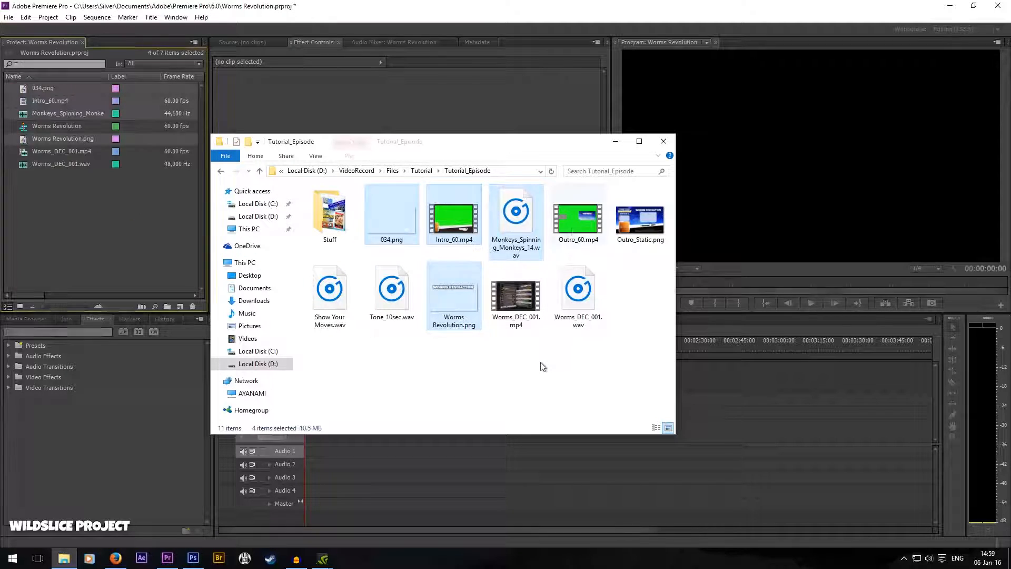
# Step: Import Outro_60.mp4, Outro_Static.png and Show Your Moves.wav into the project
pyautogui.click(578, 221)
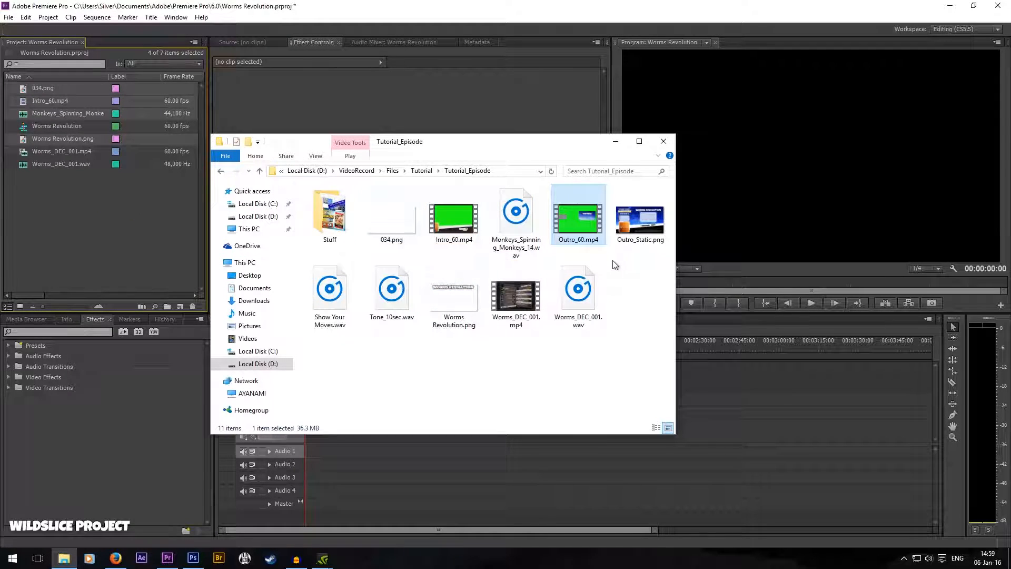
pyautogui.keyDown('ctrl'); pyautogui.click(649, 219); pyautogui.keyUp('ctrl')
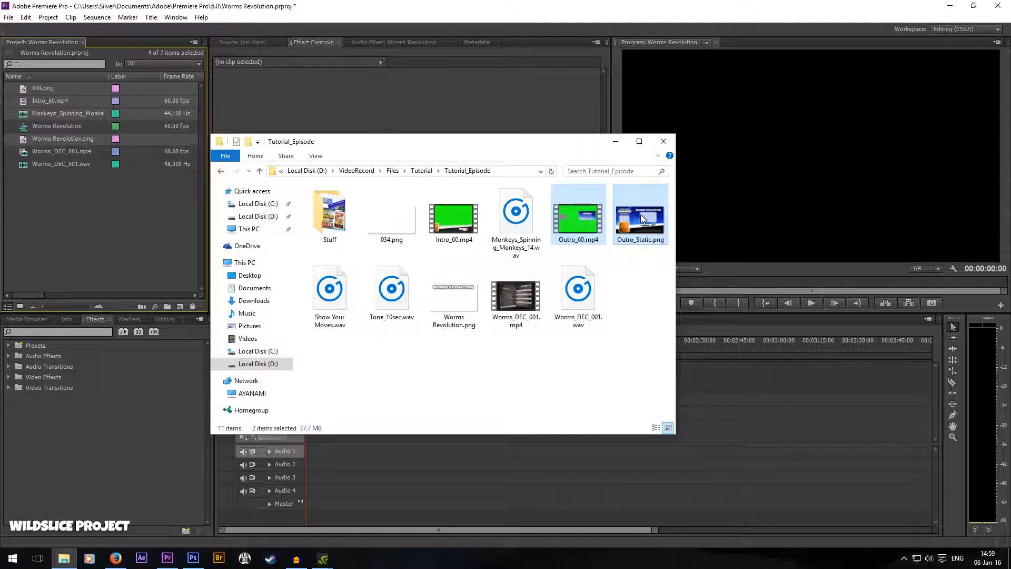
pyautogui.keyDown('ctrl'); pyautogui.click(330, 298); pyautogui.keyUp('ctrl')
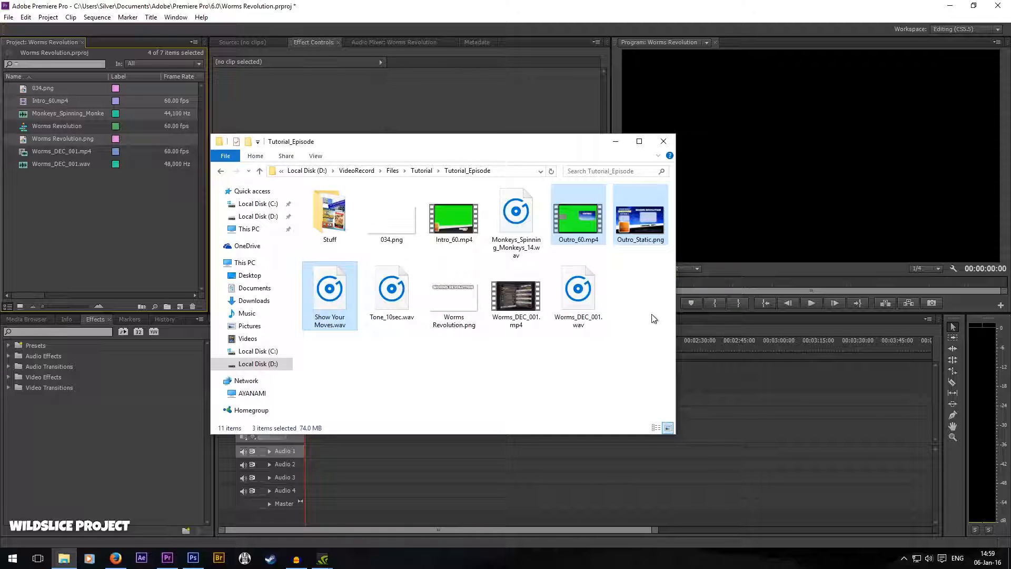
pyautogui.moveTo(342, 315); pyautogui.dragTo(149, 260)
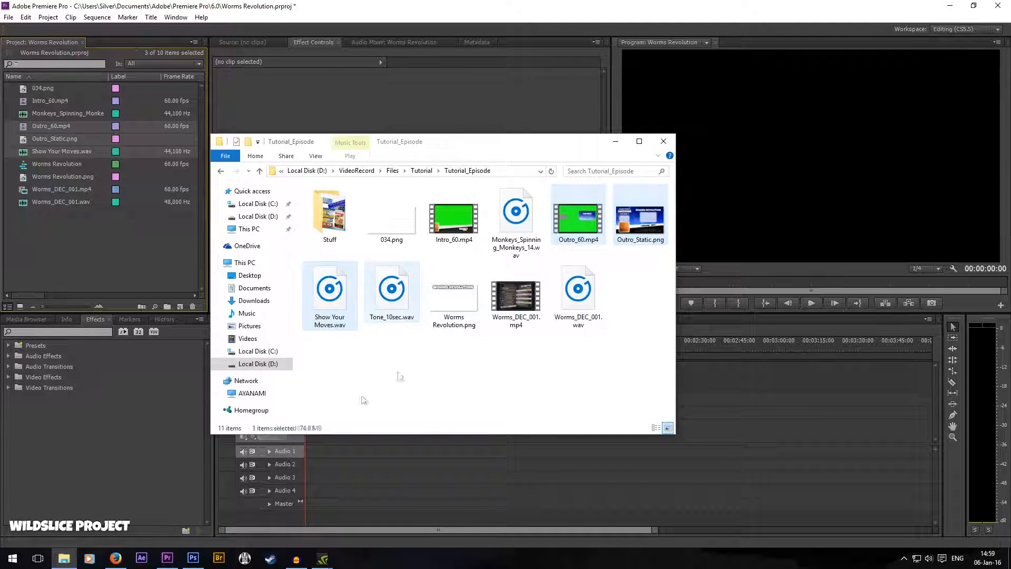
# Step: Import Tone_10sec.wav into the project and minimize the file explorer window
pyautogui.click(408, 315)
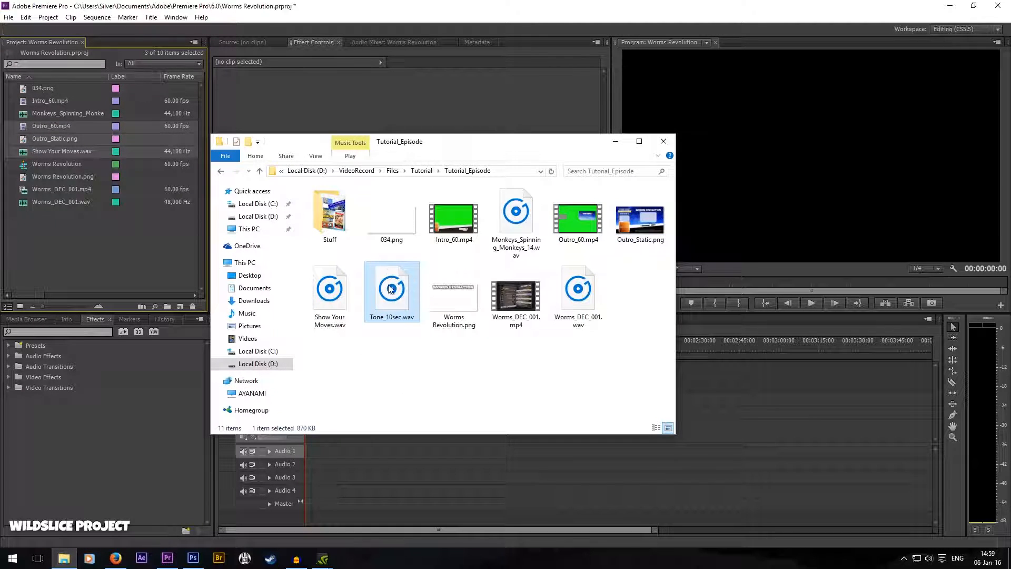
pyautogui.moveTo(391, 295); pyautogui.dragTo(164, 267)
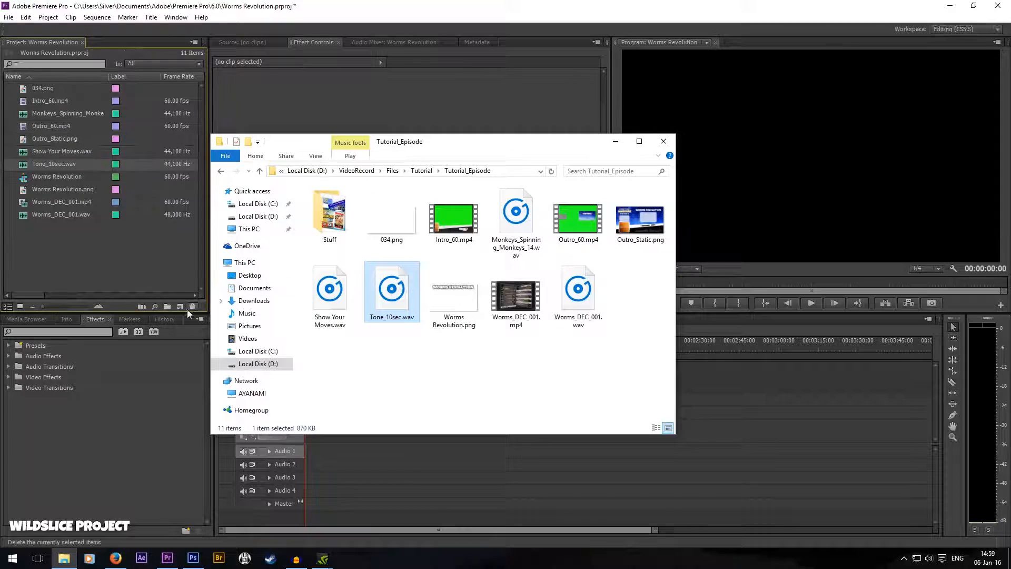
pyautogui.click(410, 378)
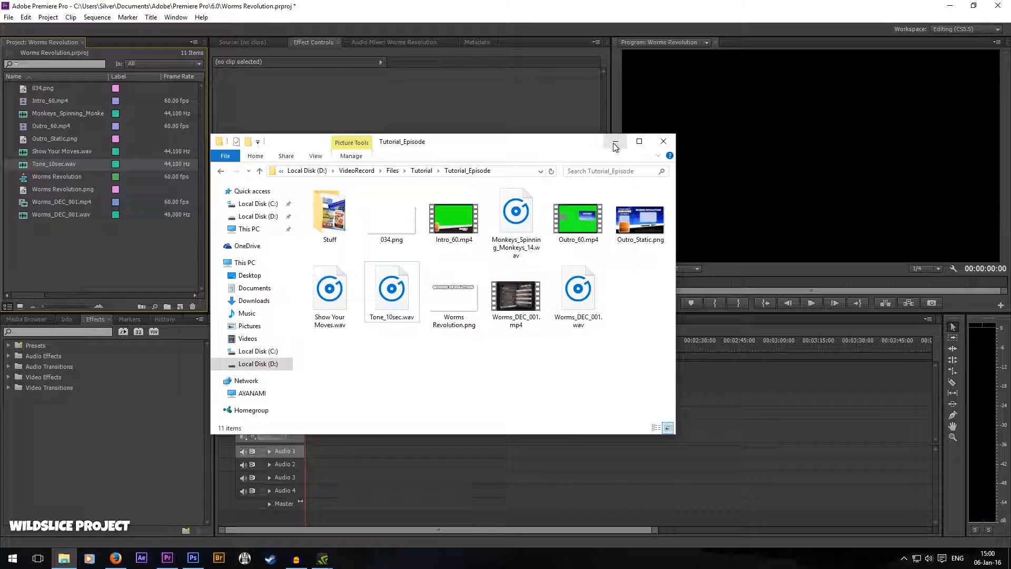
pyautogui.click(615, 143)
pyautogui.click(76, 257)
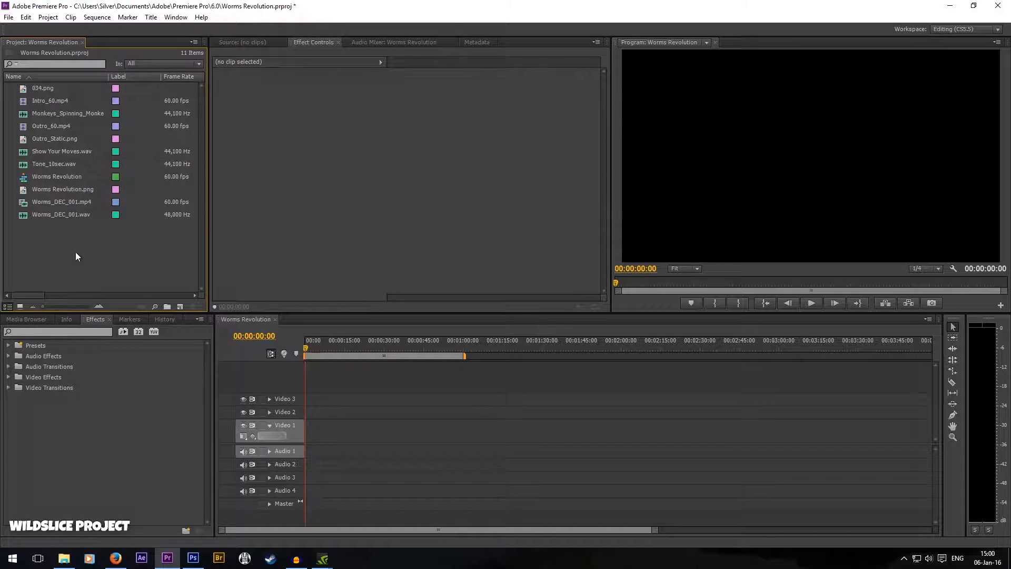
# Step: Place Worms_DEC_001.mp4 on Video 1 and Audio 1 about 14 seconds in, and Worms_DEC_001.wav at the same start on Audio 2
pyautogui.moveTo(97, 237); pyautogui.dragTo(40, 202)
pyautogui.click(105, 207)
pyautogui.moveTo(351, 394); pyautogui.dragTo(345, 433)
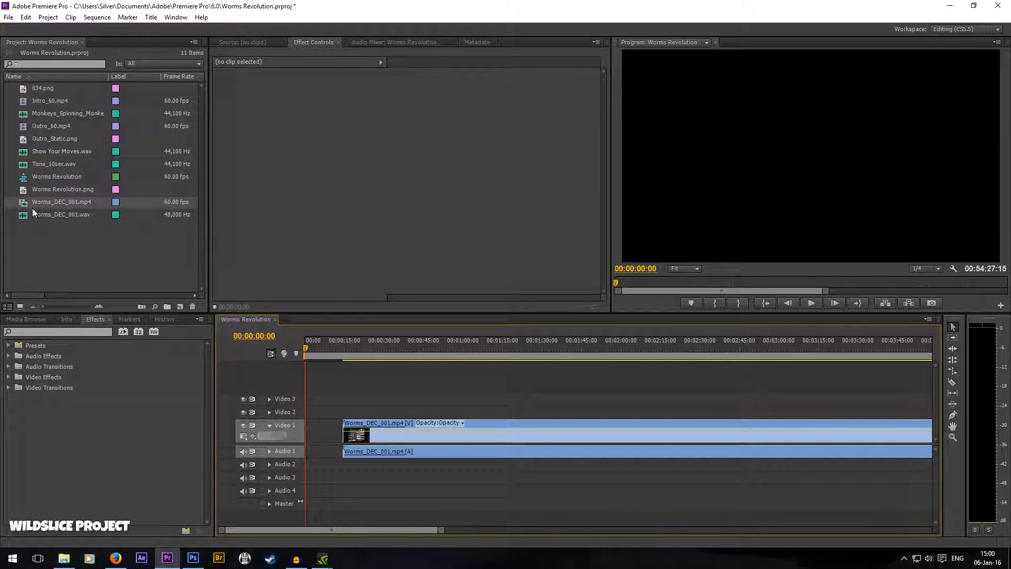
pyautogui.click(48, 215)
pyautogui.moveTo(279, 408); pyautogui.dragTo(347, 465)
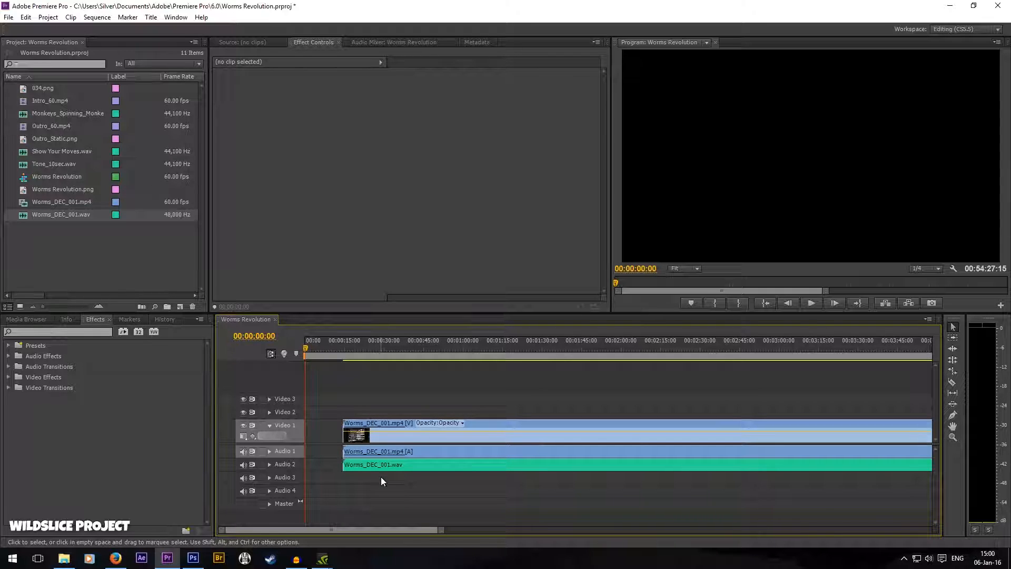
# Step: Expand the Audio 1 and Audio 2 tracks to show the waveforms of the game and voice recordings
pyautogui.keyDown('alt'); pyautogui.scroll(2, 370, 483); pyautogui.keyUp('alt')
pyautogui.keyDown('alt'); pyautogui.scroll(1, 360, 484); pyautogui.keyUp('alt')
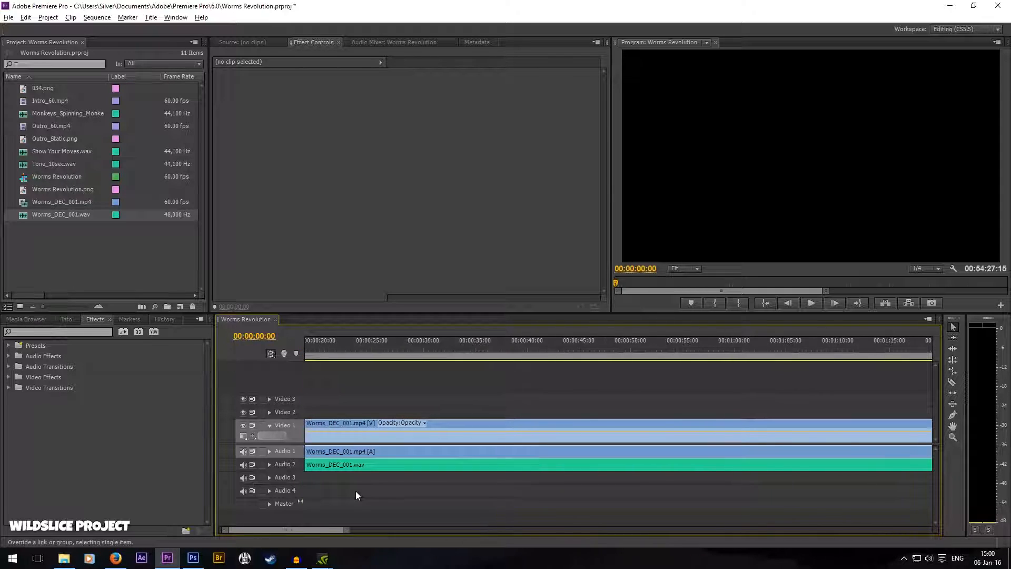
pyautogui.moveTo(313, 531); pyautogui.dragTo(286, 536)
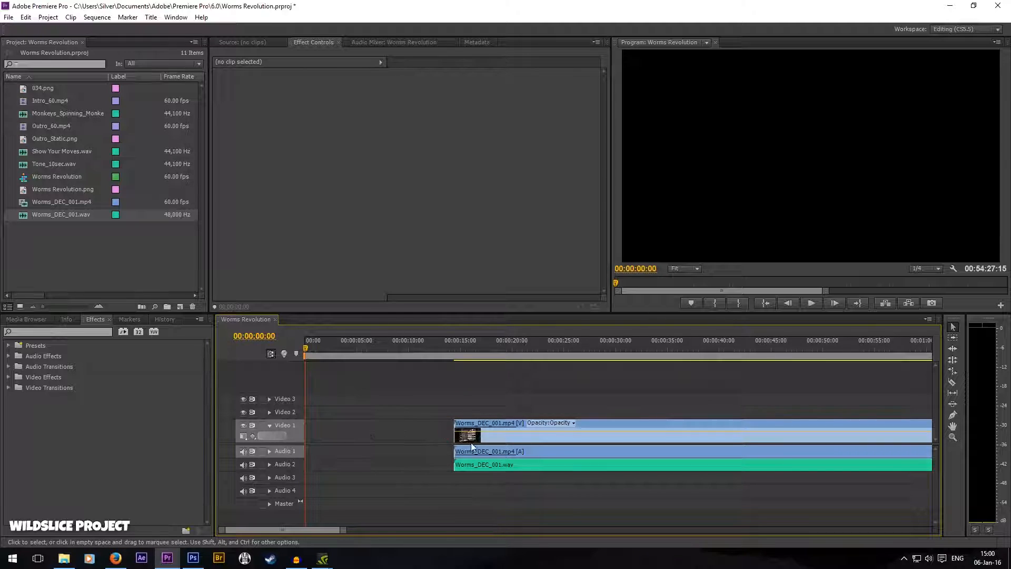
pyautogui.click(270, 452)
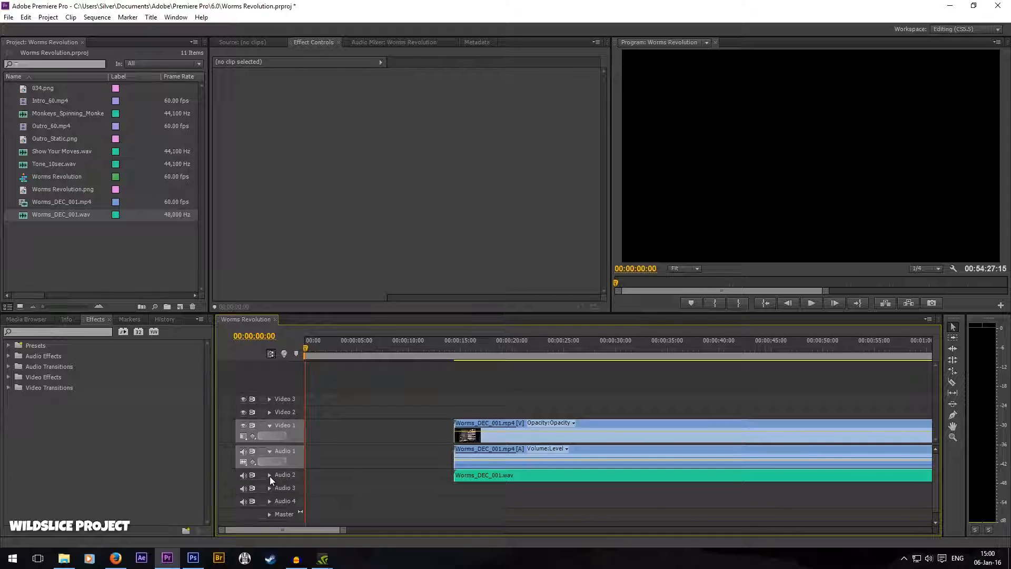
pyautogui.click(270, 476)
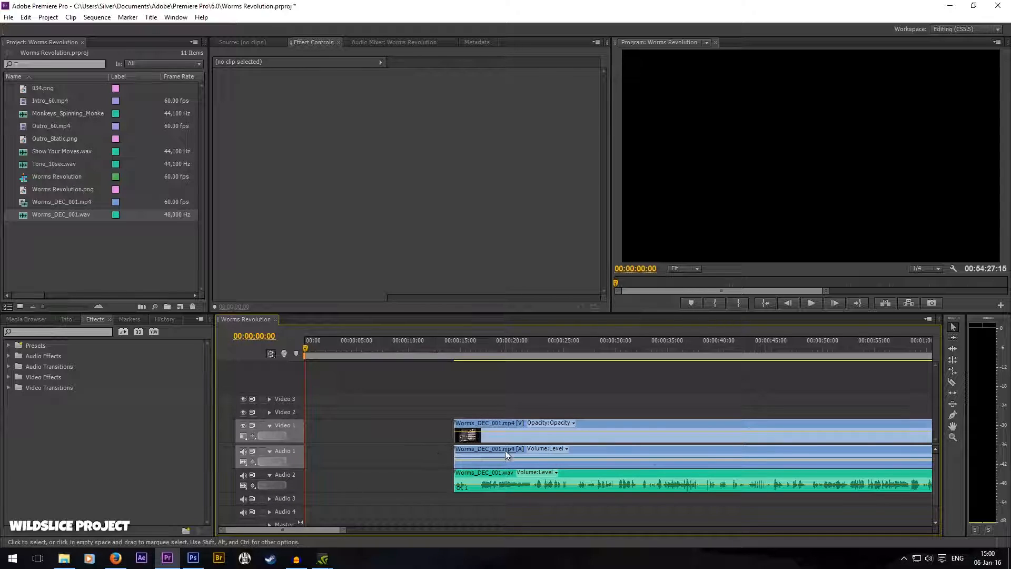
# Step: Mute Audio 2, find the sync cue in the game footage, and split the Worms_DEC_001.mp4 clip at 00:00:23:50
pyautogui.click(456, 344)
pyautogui.moveTo(457, 343); pyautogui.dragTo(471, 345)
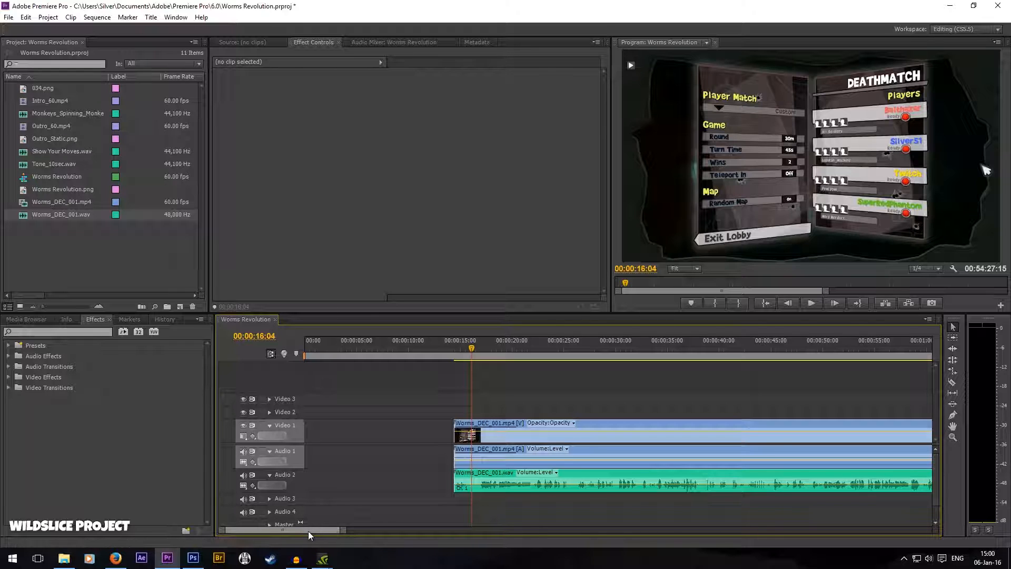
pyautogui.scroll(-2, 309, 529)
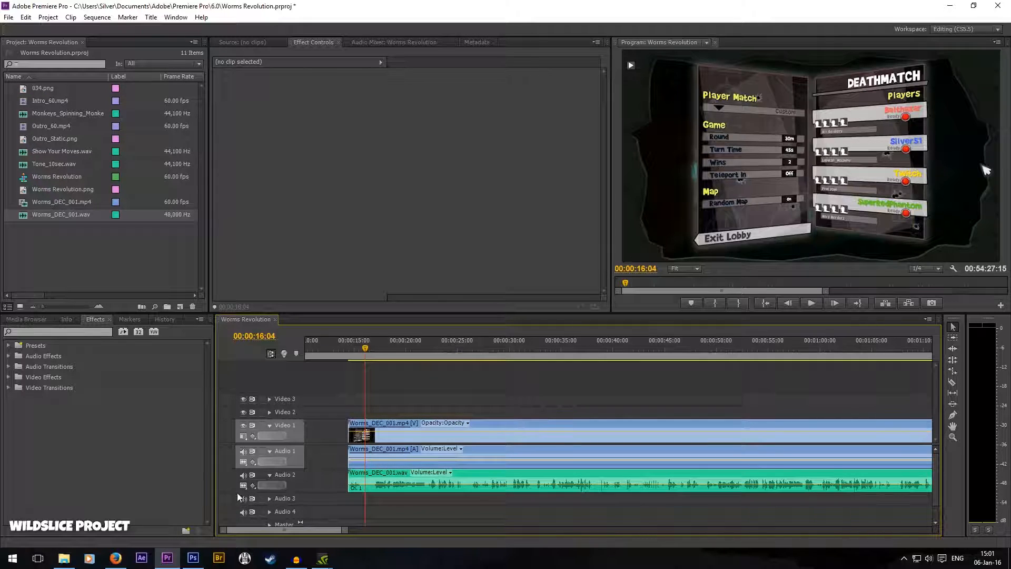
pyautogui.click(243, 475)
pyautogui.moveTo(367, 348); pyautogui.dragTo(448, 364)
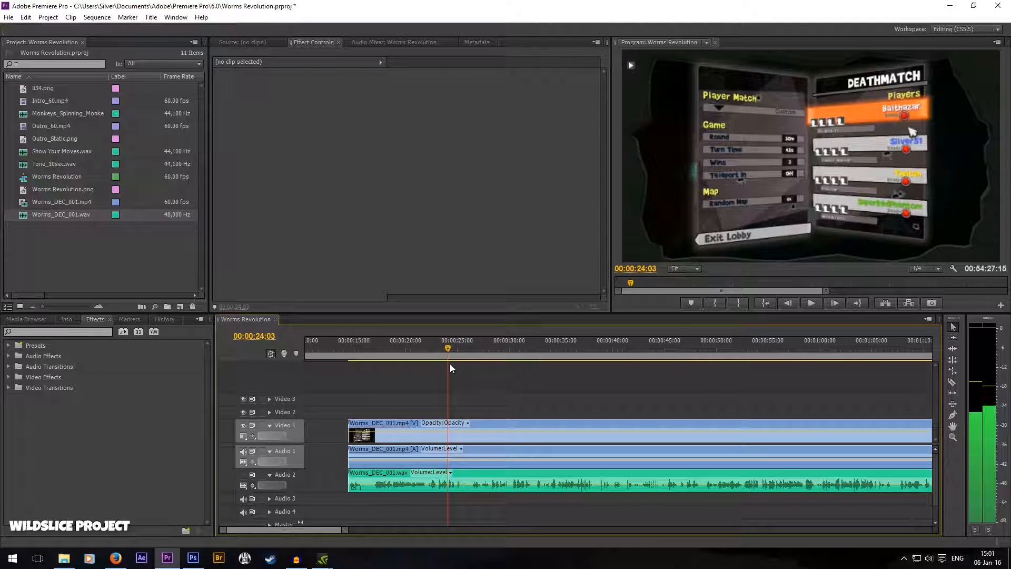
pyautogui.click(952, 383)
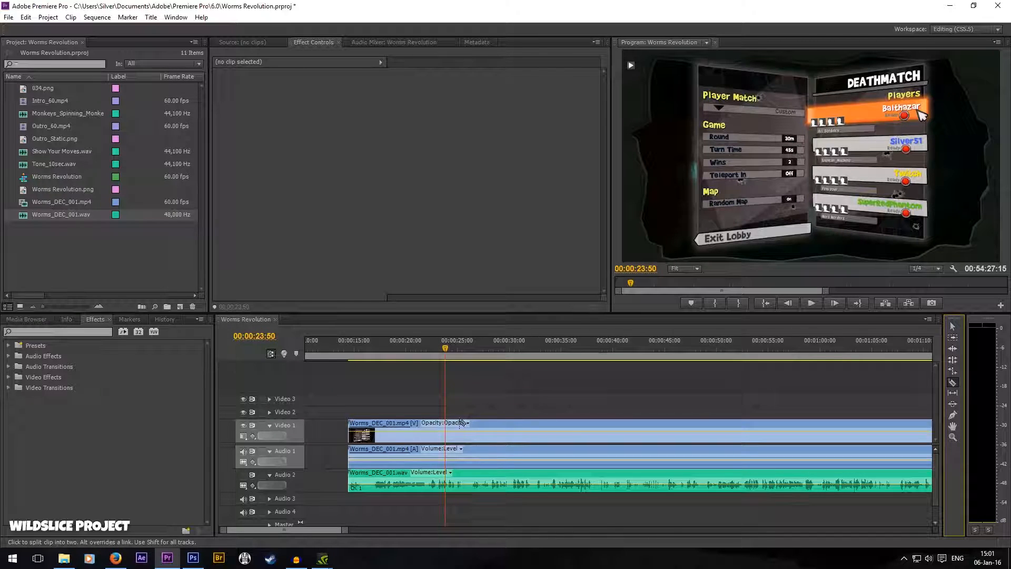
pyautogui.click(448, 430)
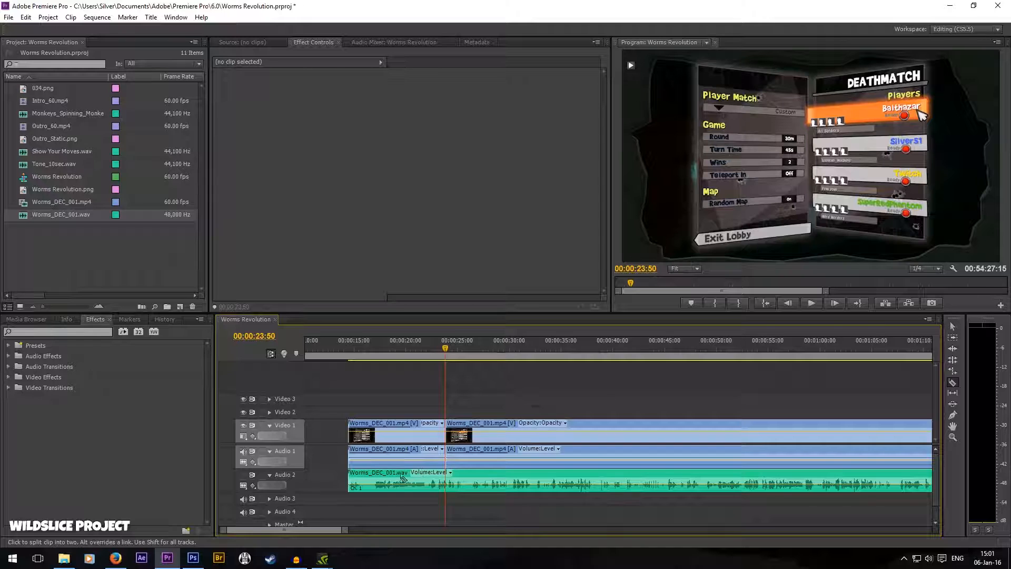
# Step: Mute Audio 1, listen to Audio 2 for the matching sync cue, and split the Worms_DEC_001.wav clip at 00:00:23:05
pyautogui.keyDown('alt'); pyautogui.scroll(2, 395, 477); pyautogui.keyUp('alt')
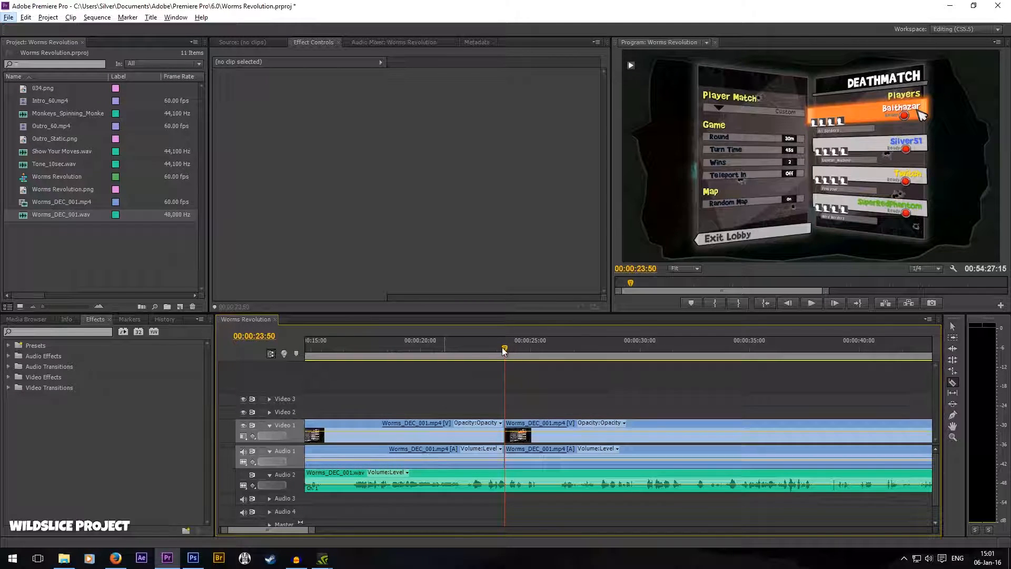
pyautogui.moveTo(413, 354); pyautogui.dragTo(351, 352)
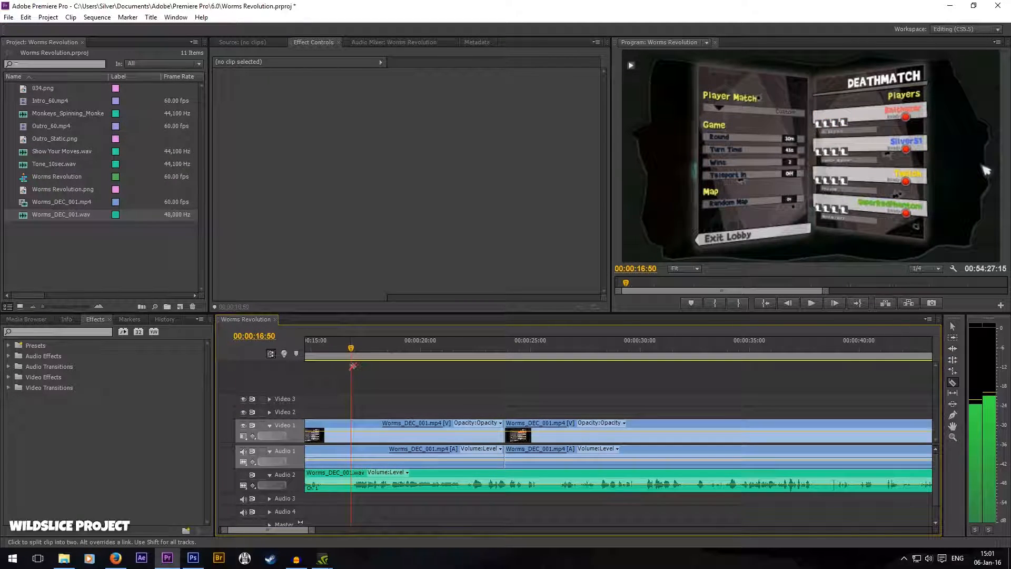
pyautogui.click(244, 452)
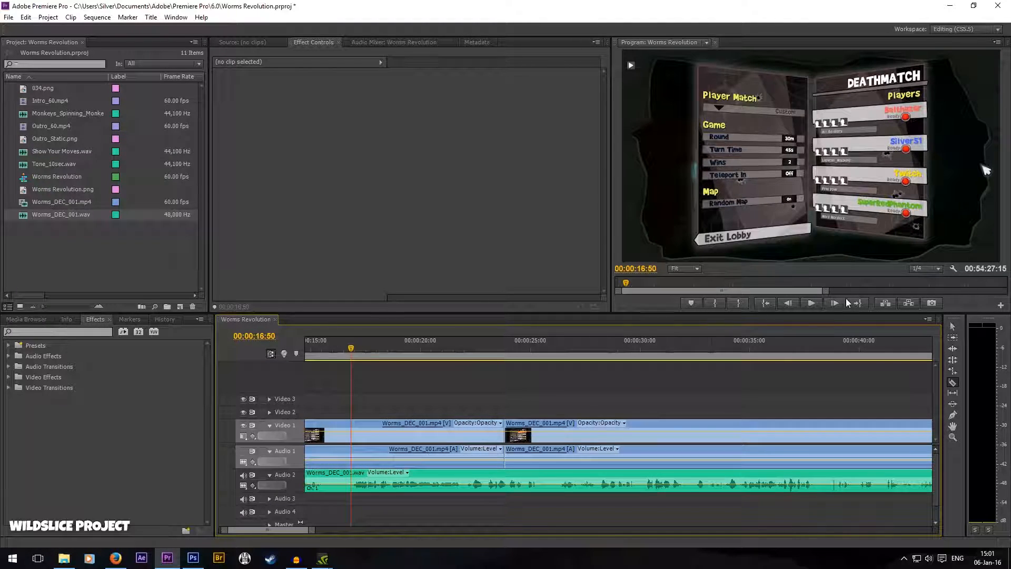
pyautogui.click(814, 303)
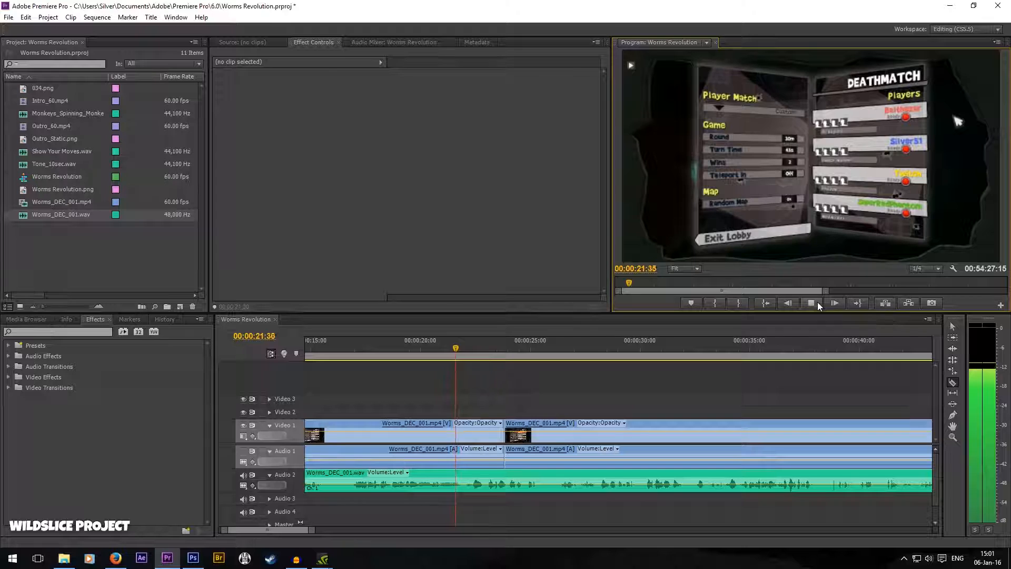
pyautogui.click(818, 302)
pyautogui.moveTo(498, 354); pyautogui.dragTo(490, 359)
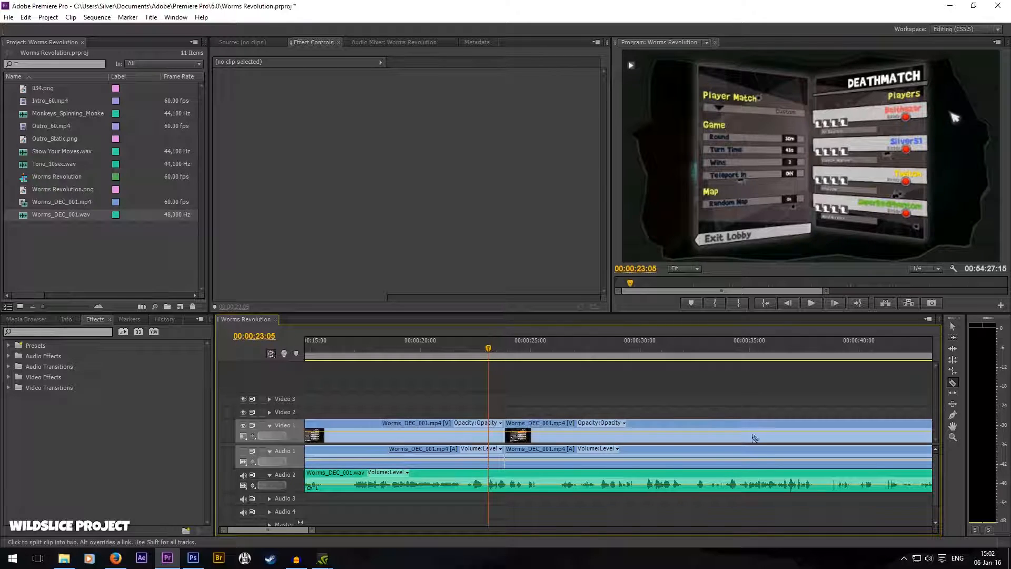
pyautogui.click(490, 484)
# Step: Shift both pieces of Worms_DEC_001.wav together so their cut lines up with the video cut at 00:00:23:50
pyautogui.click(953, 326)
pyautogui.moveTo(503, 504); pyautogui.dragTo(481, 481)
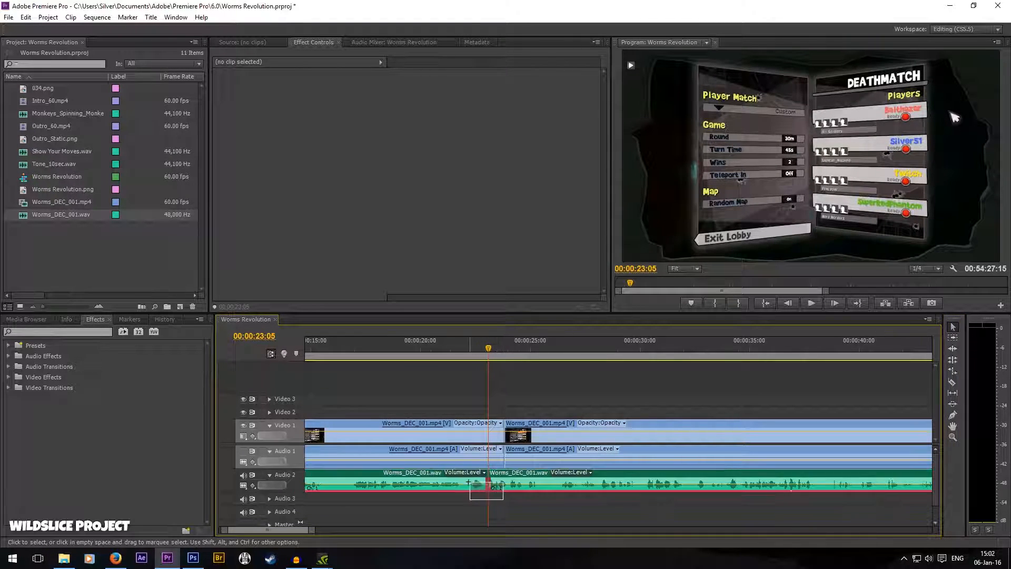
pyautogui.moveTo(361, 472); pyautogui.dragTo(380, 477)
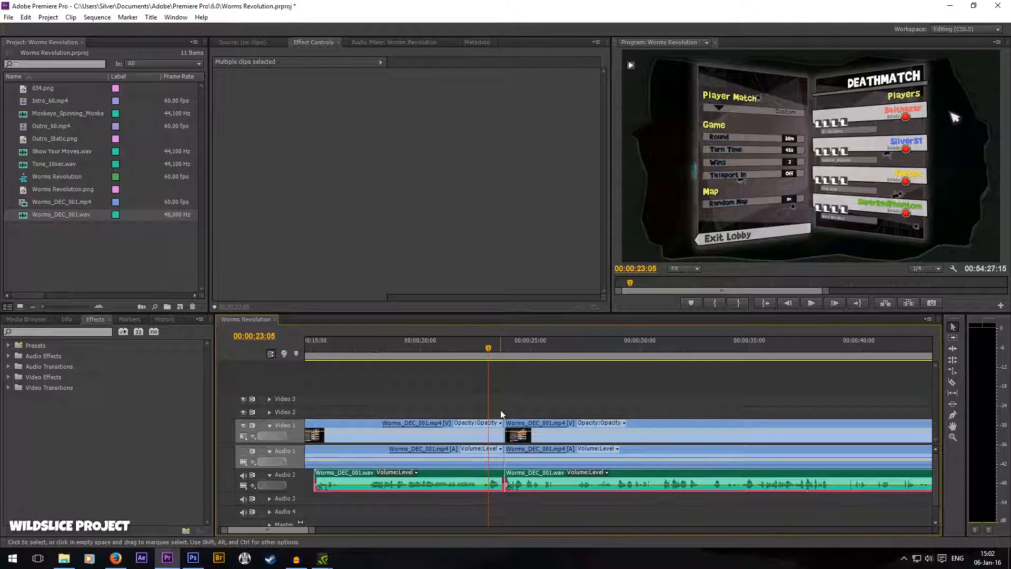
# Step: Unmute Audio 1 and play the sequence around the cut to check the sync between game footage and voice
pyautogui.moveTo(482, 355); pyautogui.dragTo(423, 356)
pyautogui.click(244, 452)
pyautogui.click(497, 341)
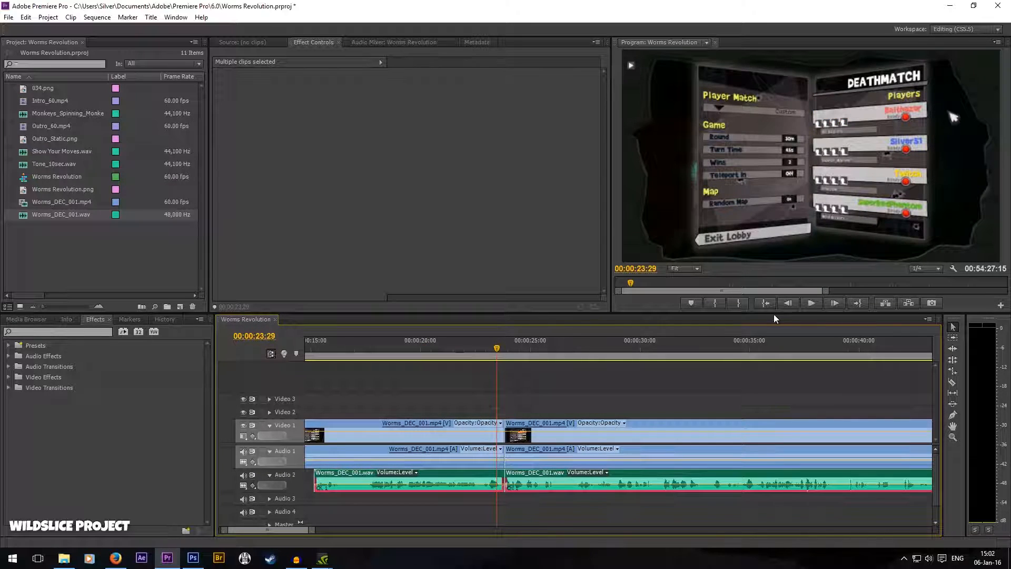
pyautogui.click(811, 303)
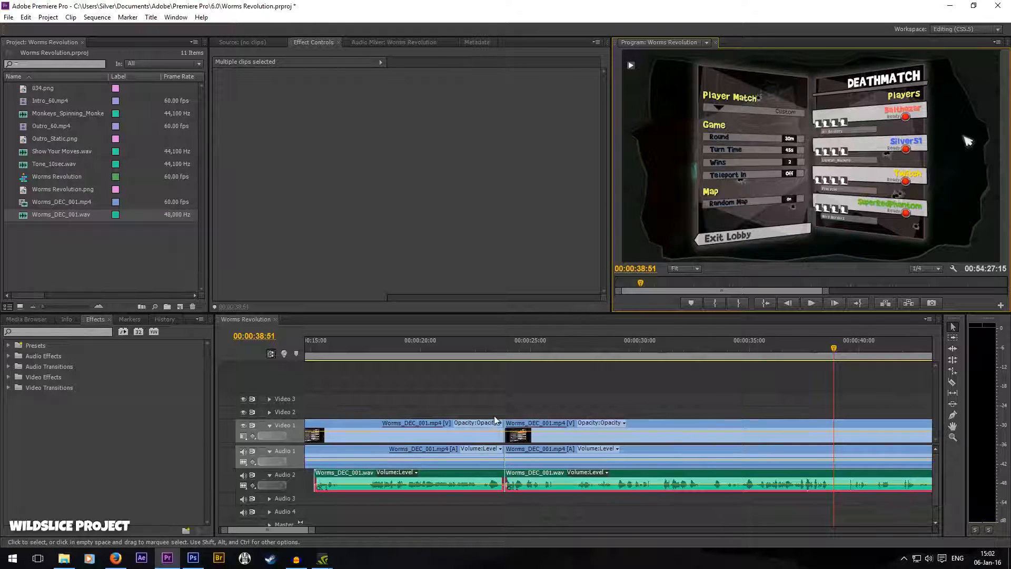
pyautogui.click(510, 346)
pyautogui.press('space')
pyautogui.press('space')
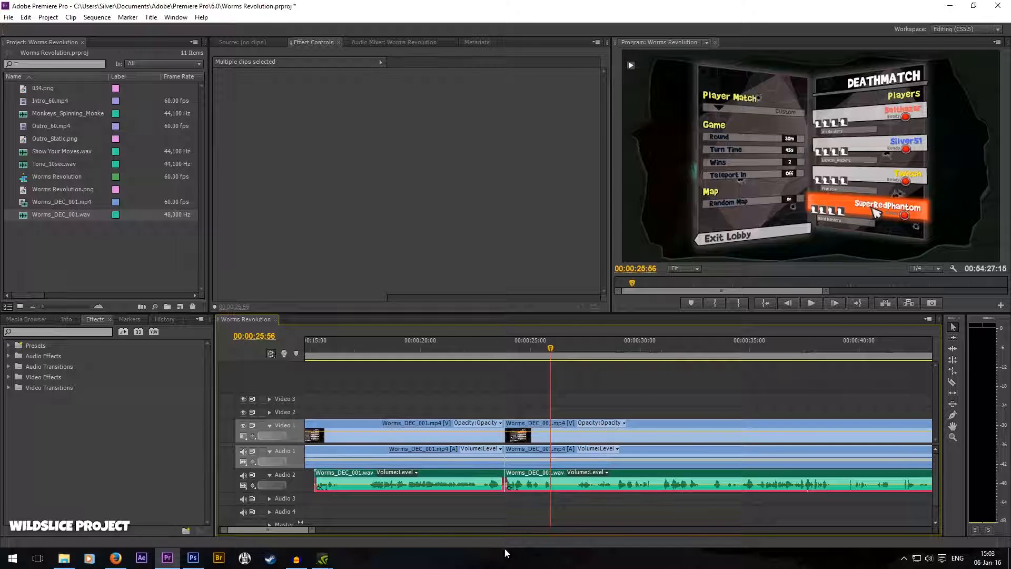
# Step: Play the footage from the loading screen to choose the episode's start, and split the clips on all tracks at 00:01:57:31
pyautogui.moveTo(275, 530); pyautogui.dragTo(278, 530)
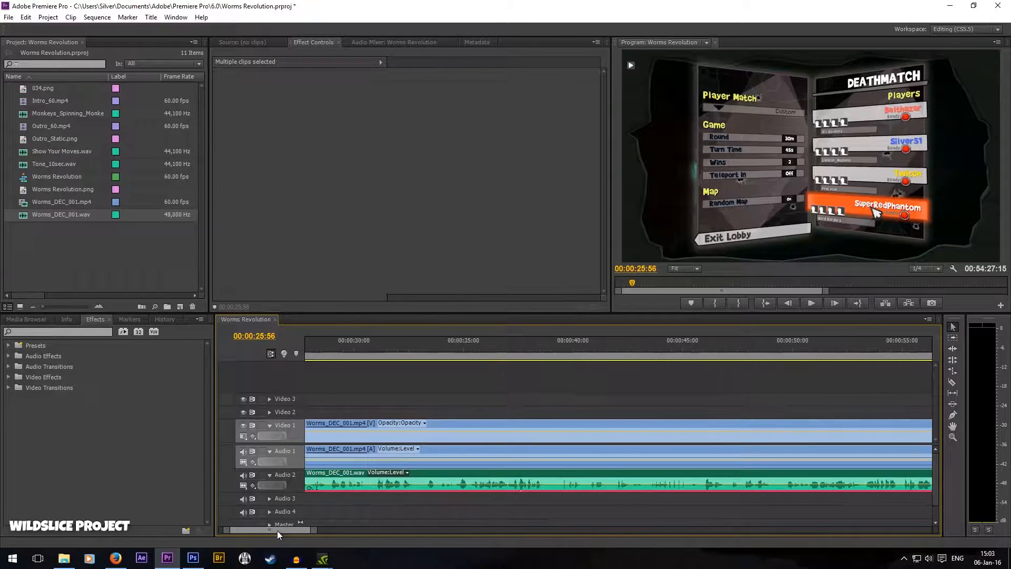
pyautogui.scroll(-1, 373, 498)
pyautogui.scroll(-3, 411, 487)
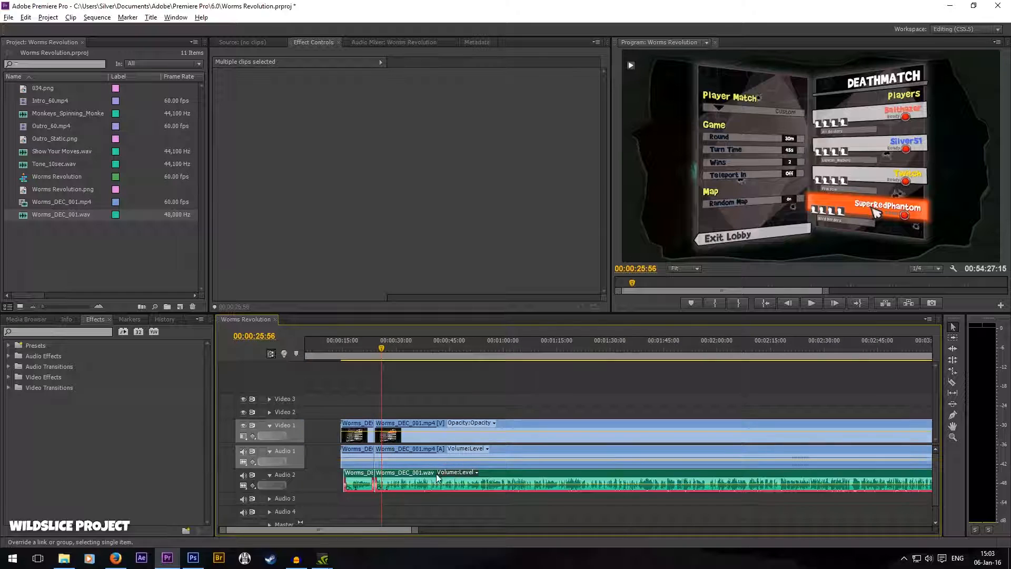
pyautogui.click(245, 452)
pyautogui.click(244, 476)
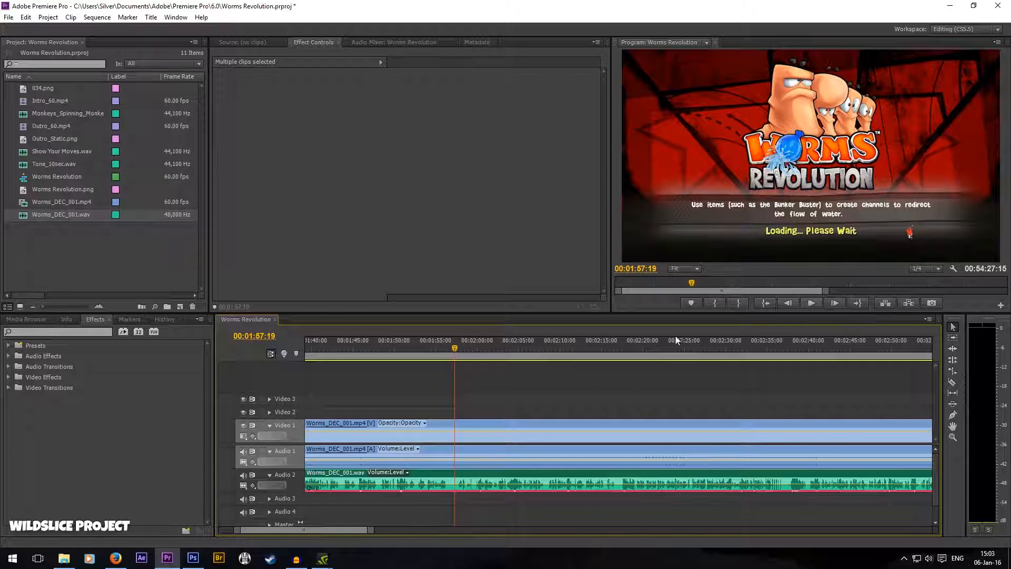
pyautogui.click(813, 303)
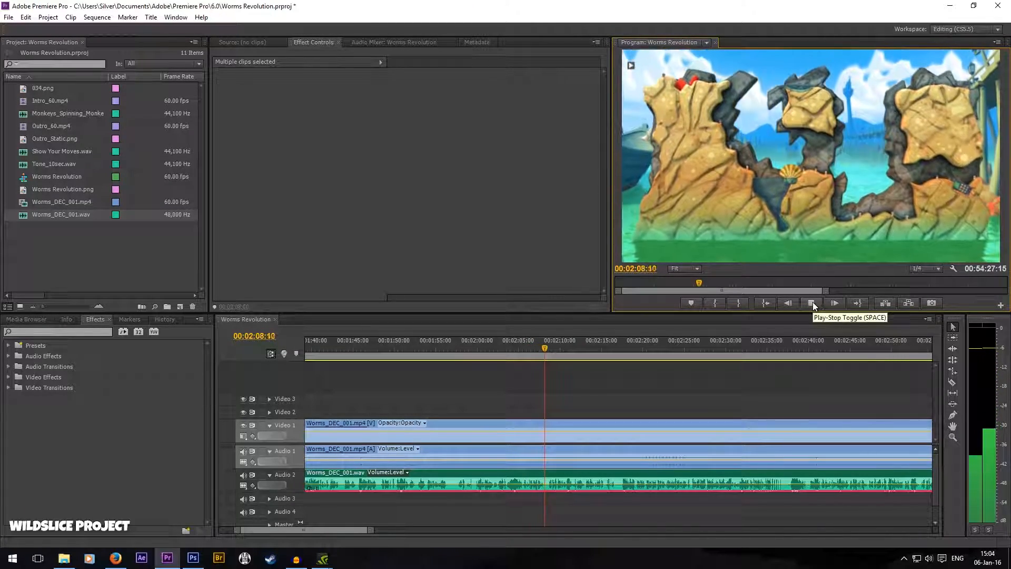
pyautogui.click(812, 303)
pyautogui.moveTo(476, 349); pyautogui.dragTo(456, 400)
pyautogui.press('c')
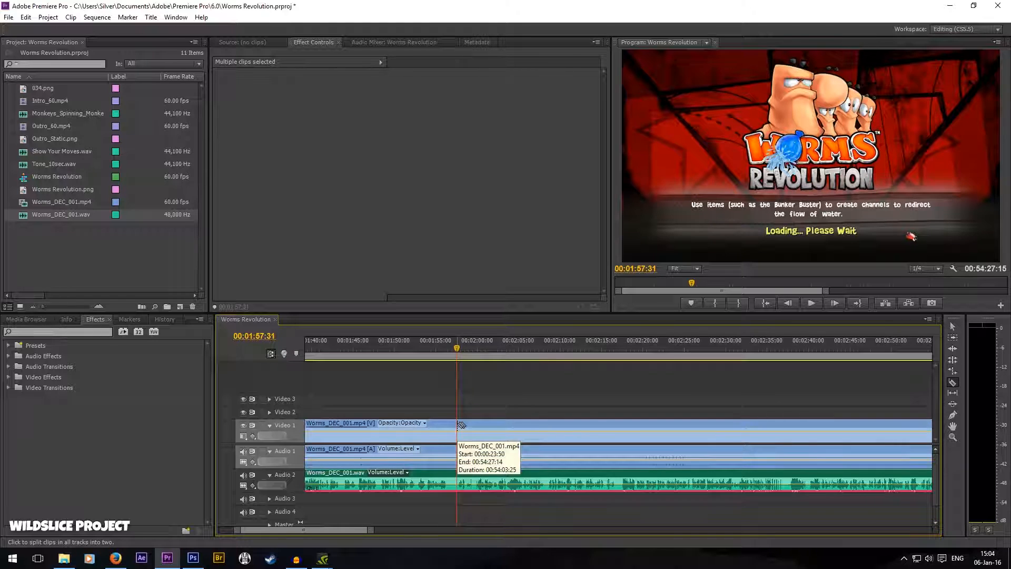
pyautogui.keyDown('shift'); pyautogui.click(458, 442); pyautogui.keyUp('shift')
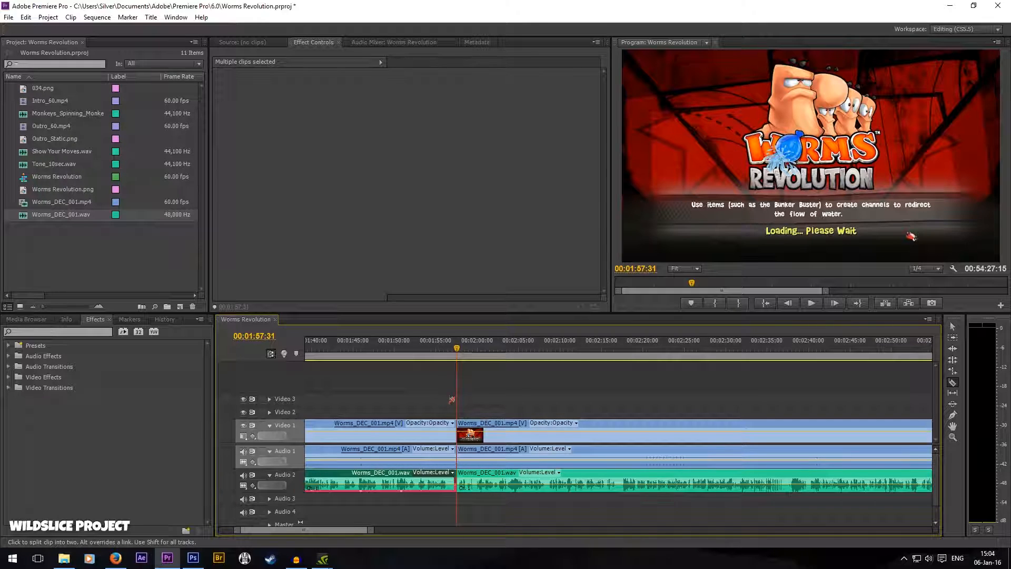
# Step: Delete all video and audio clips before the cut at 00:01:57:31
pyautogui.scroll(-5, 648, 404)
pyautogui.press('v')
pyautogui.click(392, 458)
pyautogui.moveTo(411, 391); pyautogui.dragTo(317, 501)
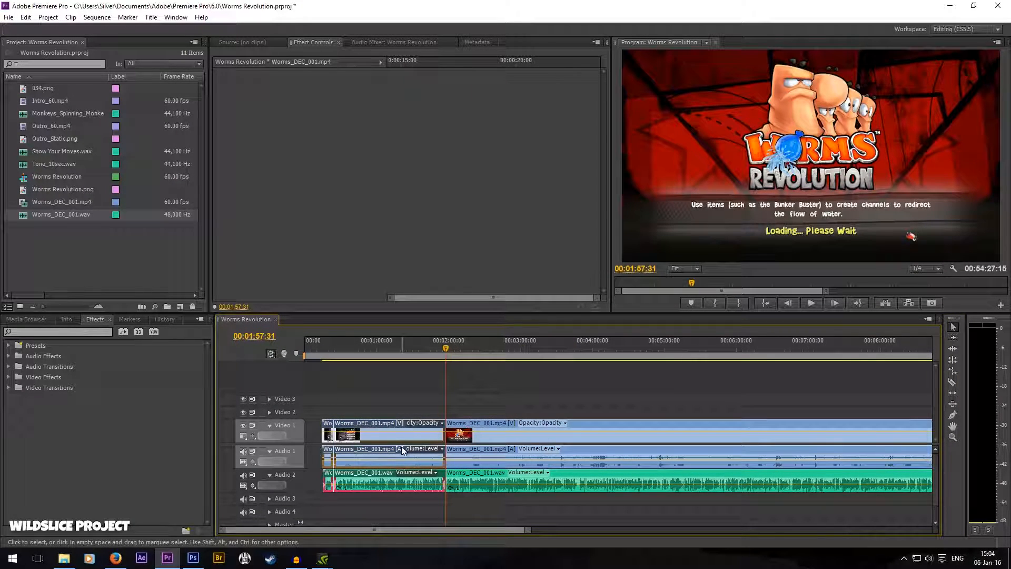
pyautogui.press('Delete')
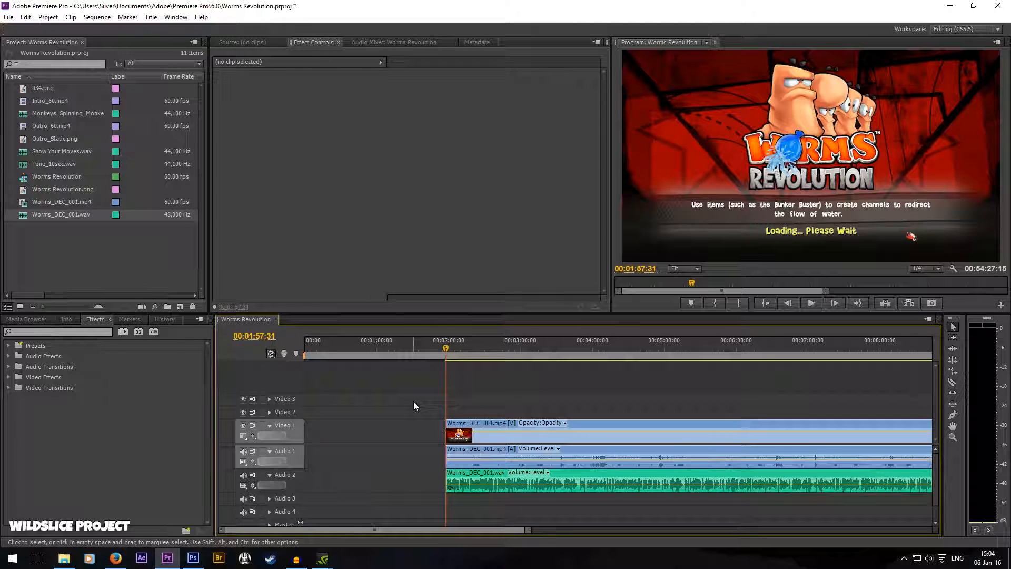
# Step: Move the remaining Worms_DEC_001 video and audio clips together to the start of the sequence at 00:00:00:00
pyautogui.scroll(-2, 555, 417)
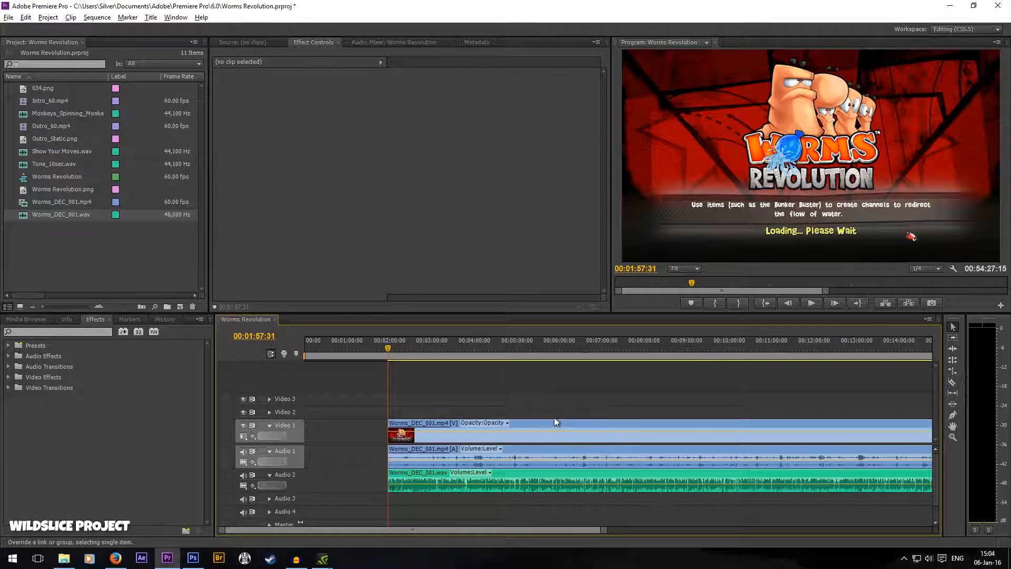
pyautogui.moveTo(563, 399); pyautogui.dragTo(523, 434)
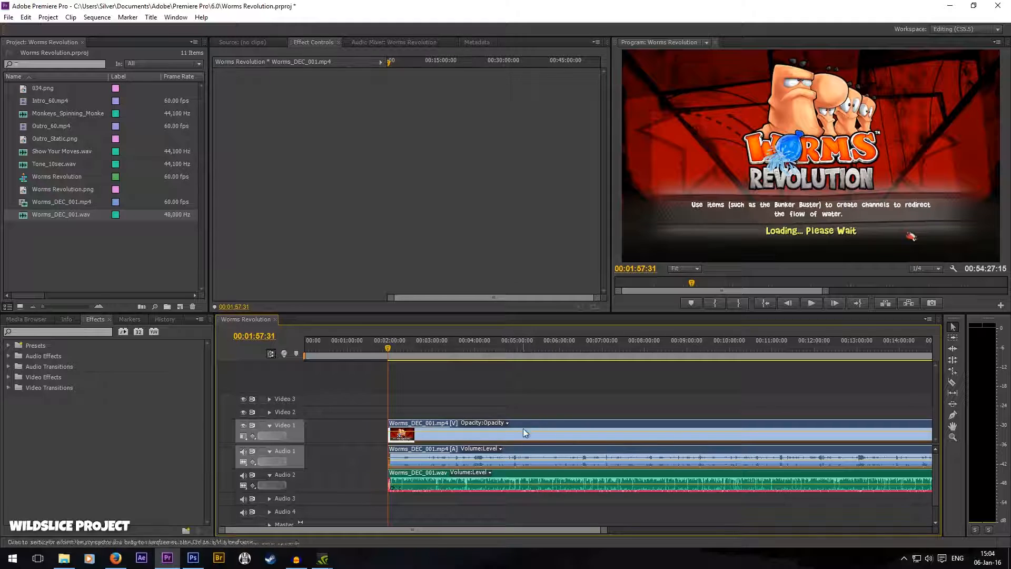
pyautogui.click(578, 394)
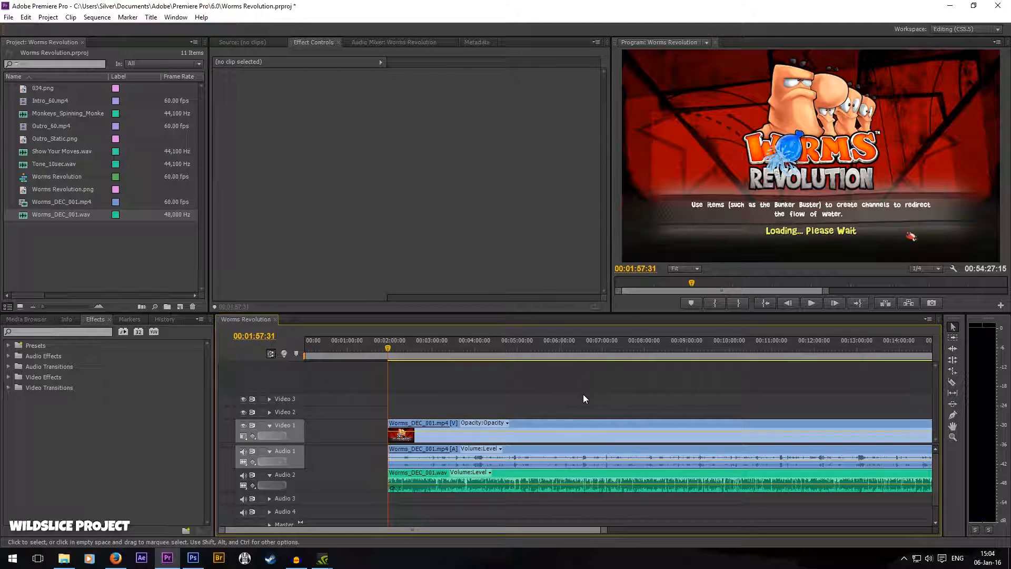
pyautogui.moveTo(583, 391); pyautogui.dragTo(456, 432)
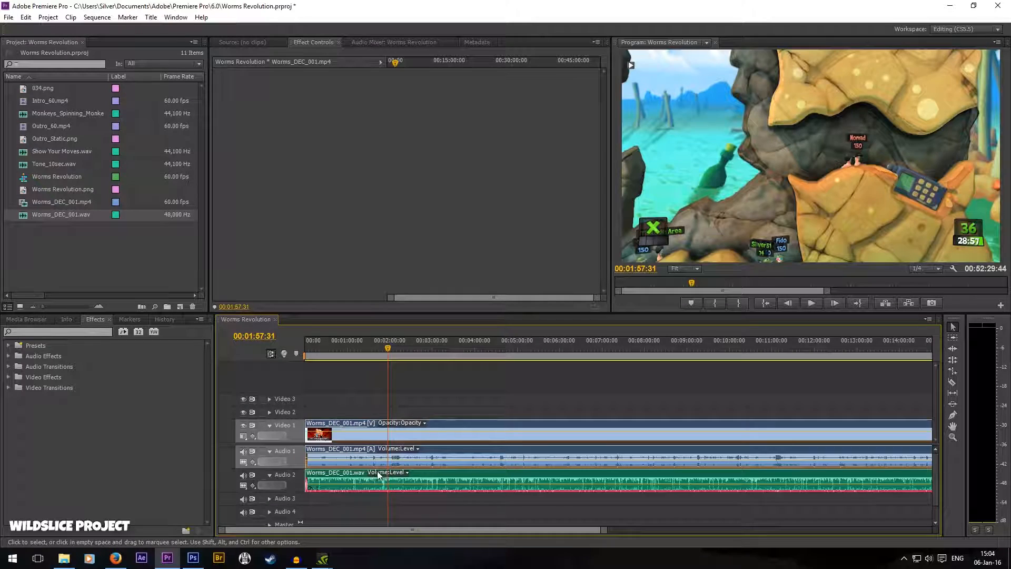
# Step: Play the trimmed sequence from 00:00:00:00 to check how the episode opens
pyautogui.scroll(4, 363, 500)
pyautogui.moveTo(352, 531); pyautogui.dragTo(330, 532)
pyautogui.moveTo(327, 346); pyautogui.dragTo(295, 354)
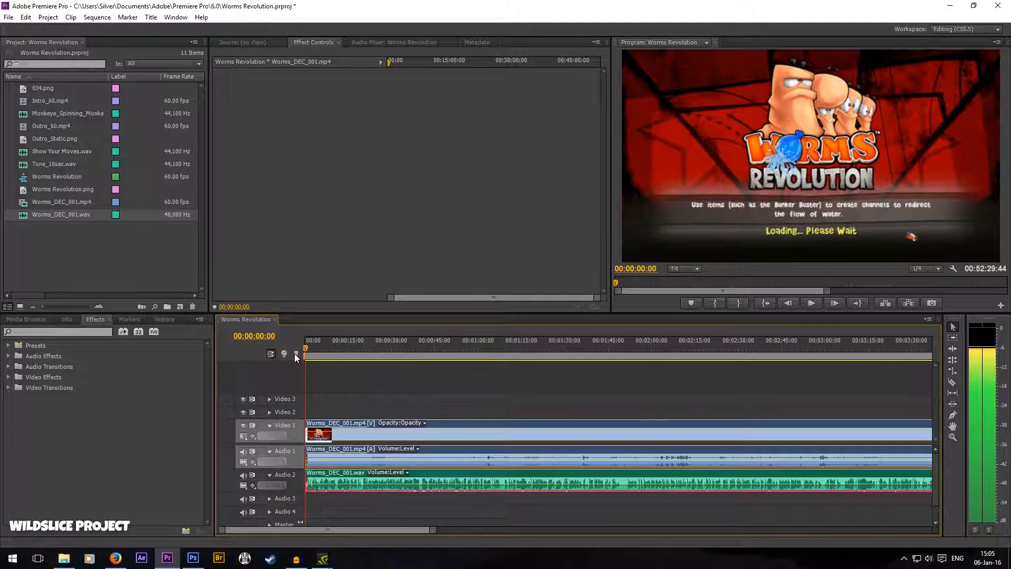
pyautogui.click(815, 303)
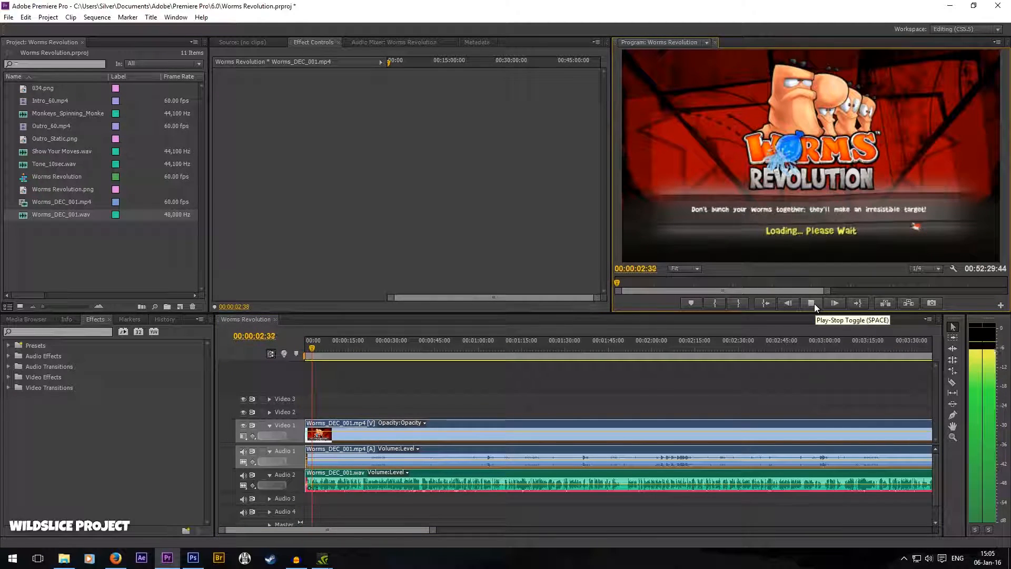
# Step: Stop the playback and mute the Audio 2 voice track so only the game audio is heard
pyautogui.click(815, 304)
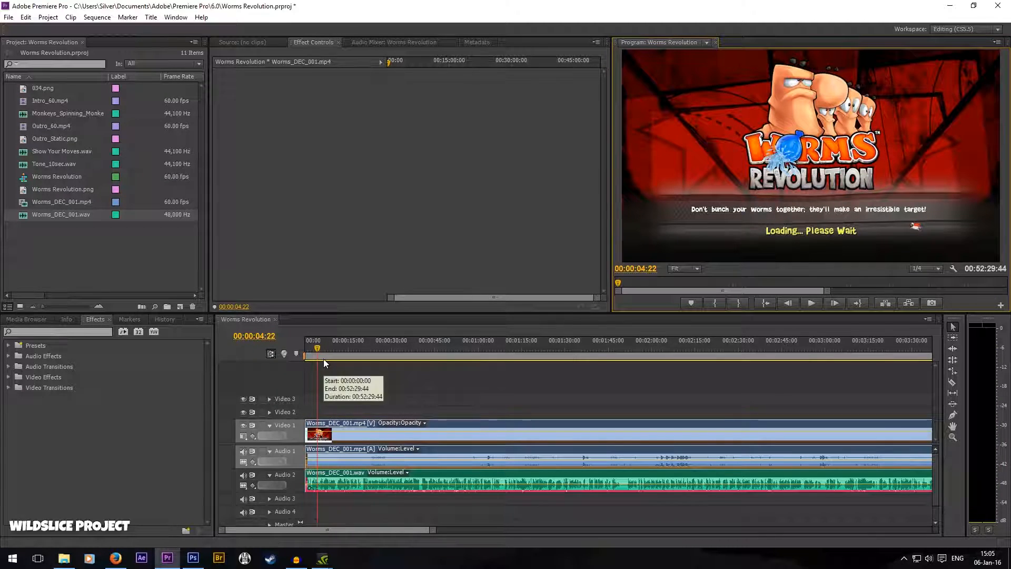
pyautogui.moveTo(318, 347); pyautogui.dragTo(320, 352)
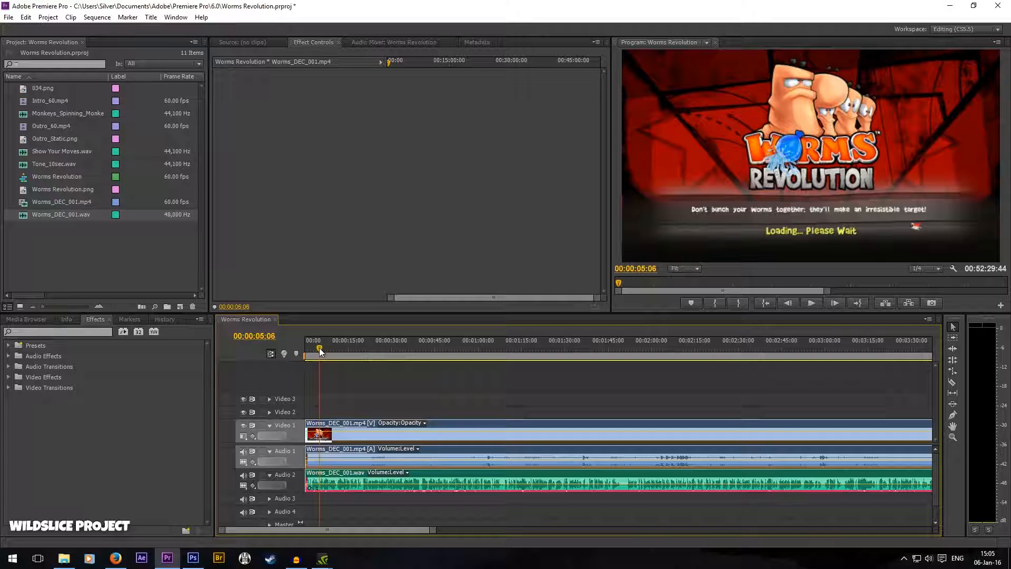
pyautogui.click(243, 475)
# Step: Play the game audio from about 00:02:01:01 and again from about 00:01:45 to check its level on the audio meters
pyautogui.moveTo(322, 350); pyautogui.dragTo(659, 363)
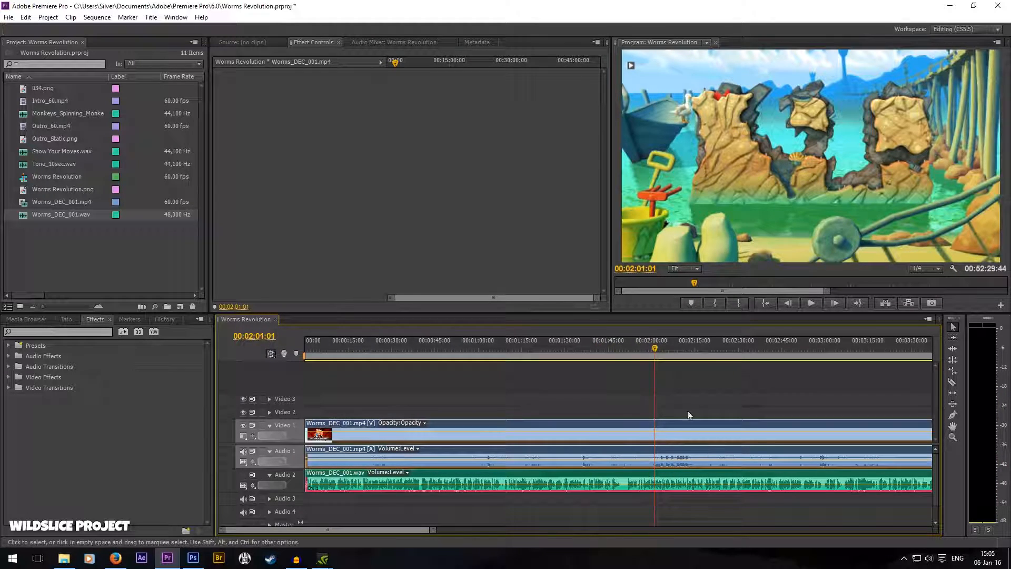
pyautogui.click(669, 396)
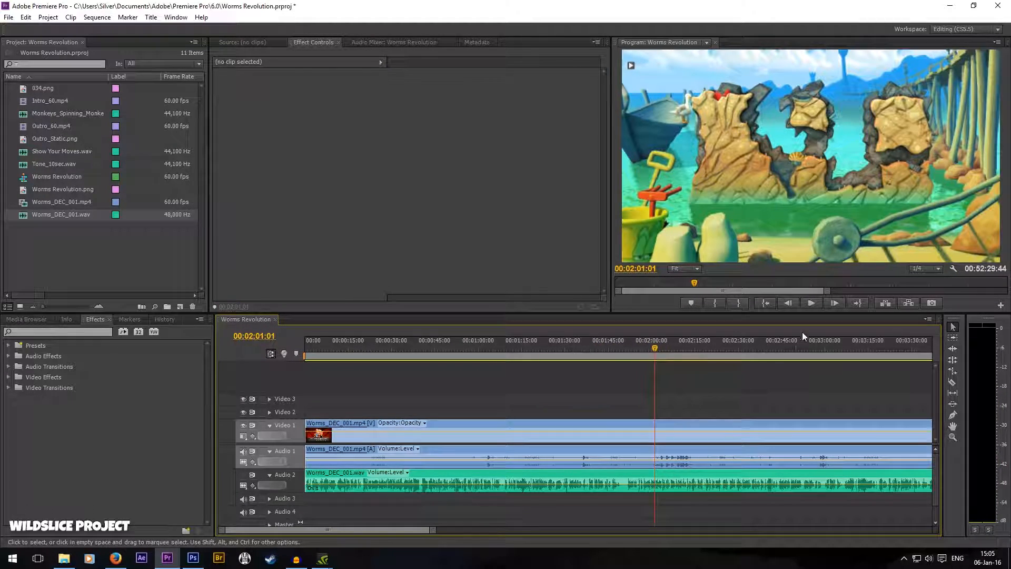
pyautogui.press('space')
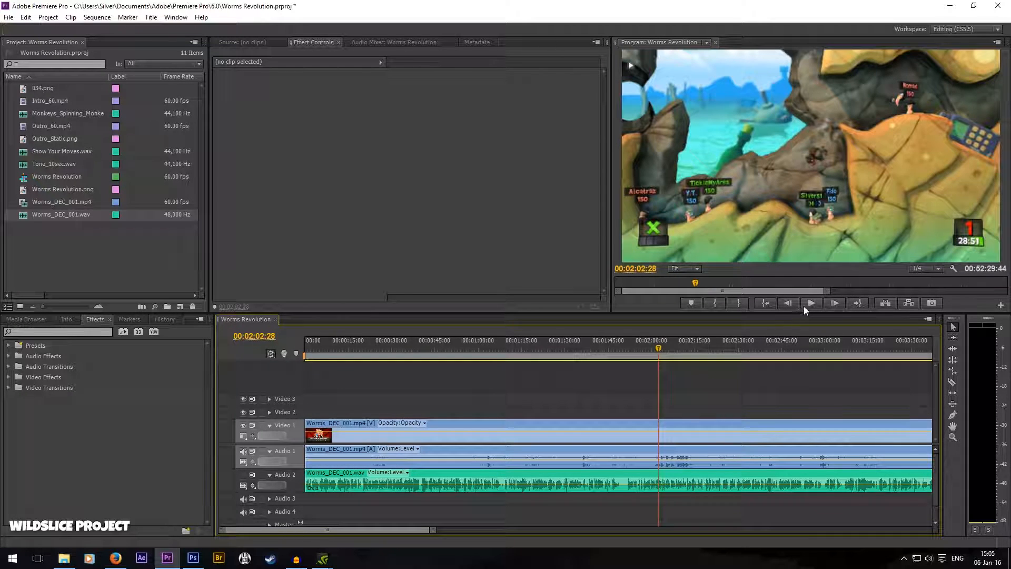
pyautogui.click(991, 396)
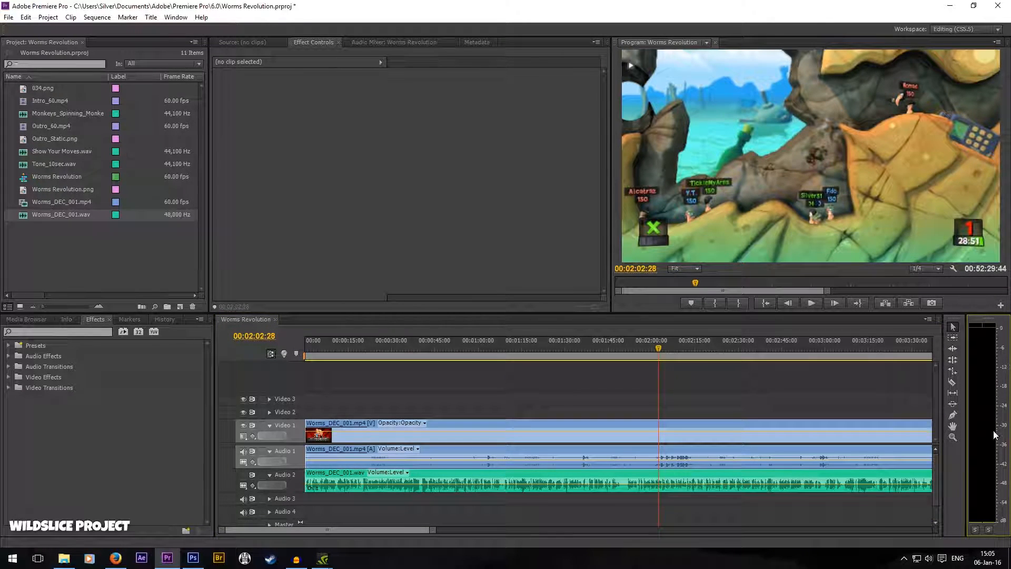
pyautogui.click(812, 303)
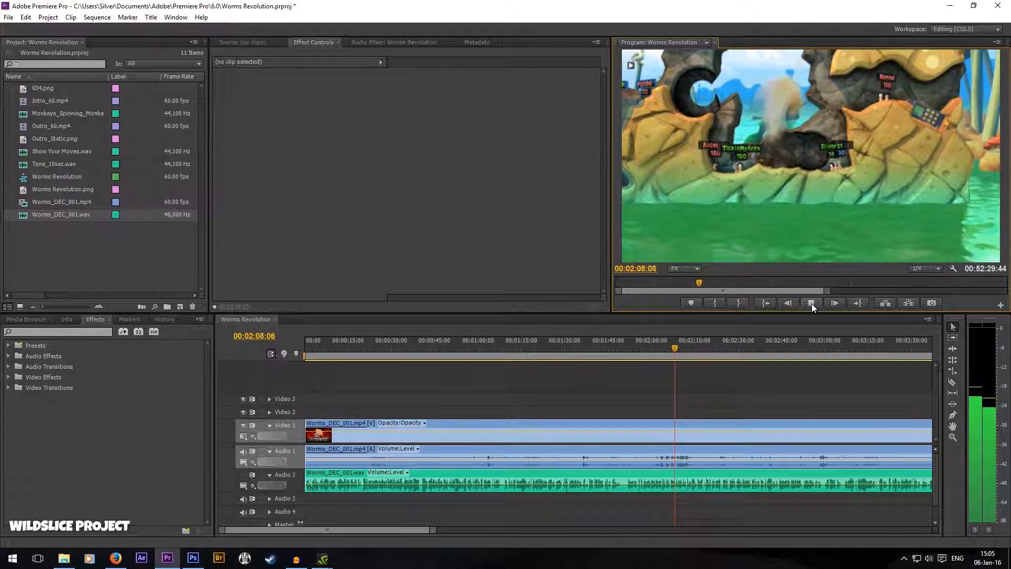
pyautogui.click(811, 304)
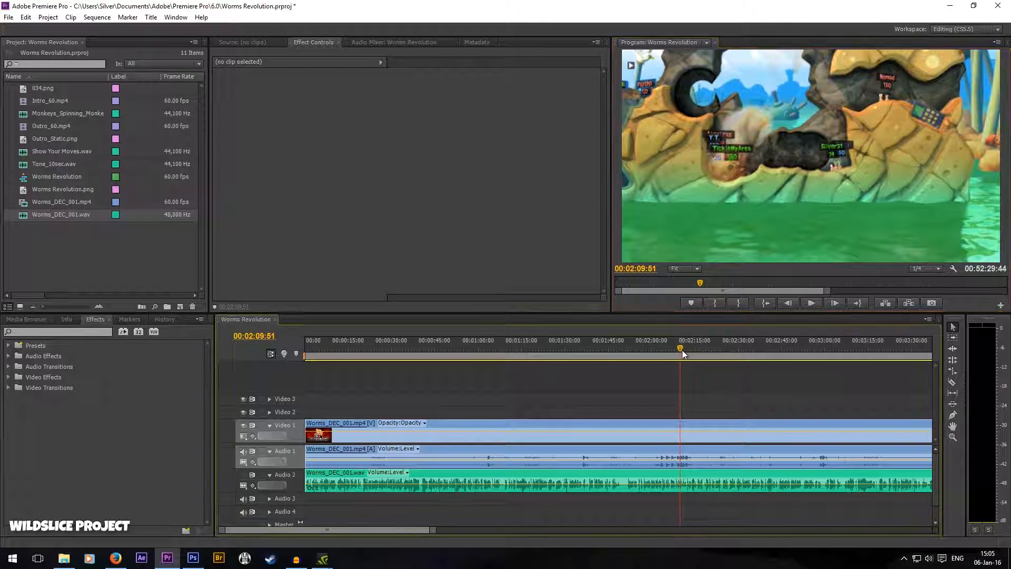
pyautogui.click(657, 356)
pyautogui.moveTo(658, 356); pyautogui.dragTo(609, 373)
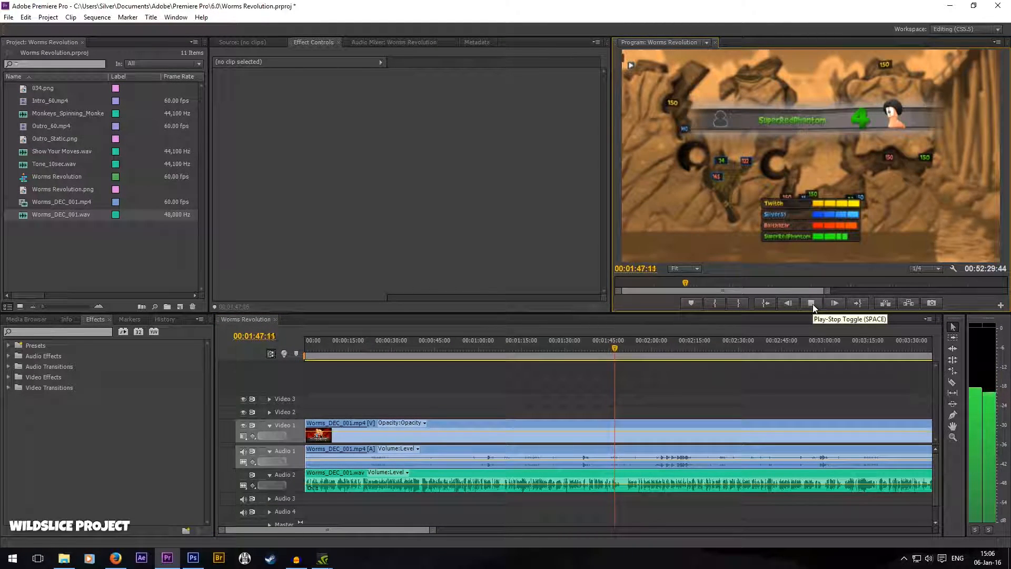
pyautogui.click(812, 304)
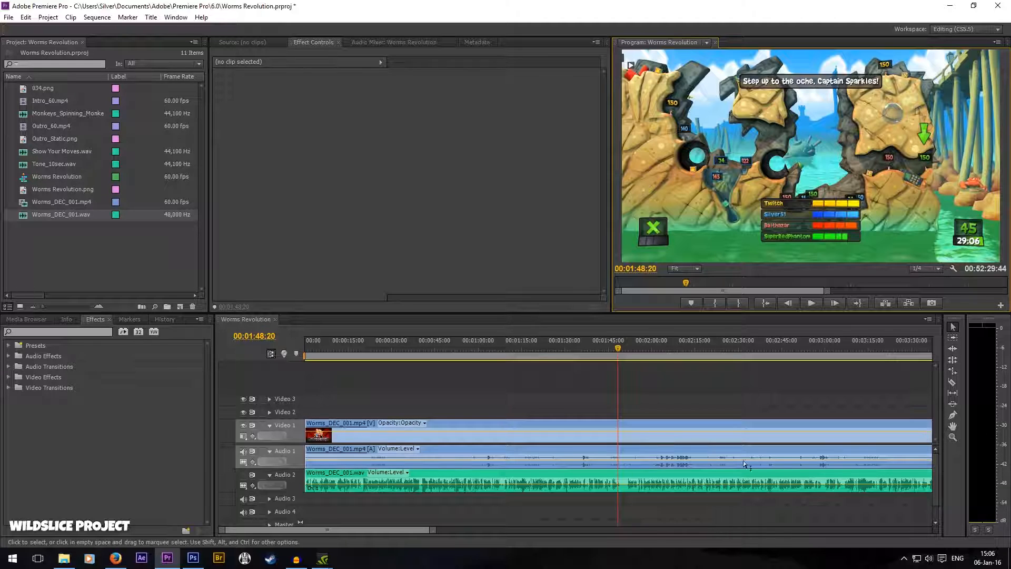
# Step: Set the volume level of the Worms_DEC_001.mp4 clip to -4.0 dB at the sequence start, 00:00:00:00
pyautogui.click(602, 450)
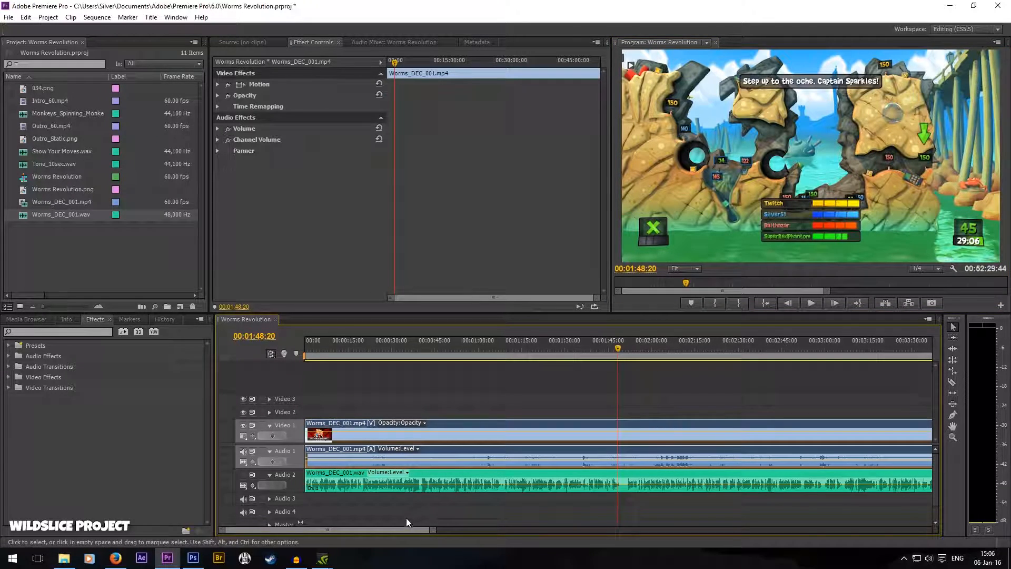
pyautogui.moveTo(428, 63); pyautogui.dragTo(353, 64)
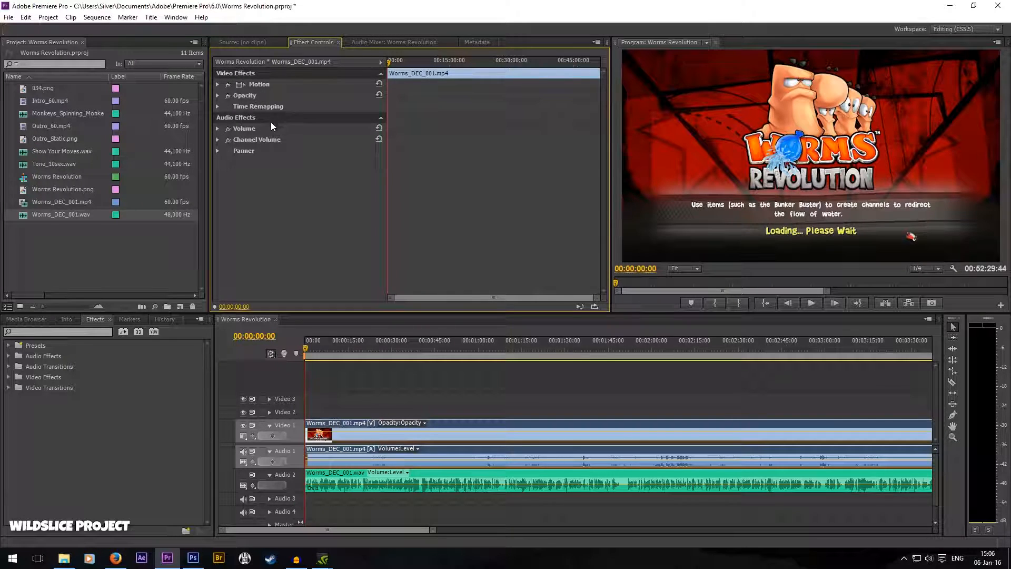
pyautogui.click(217, 129)
pyautogui.click(322, 151)
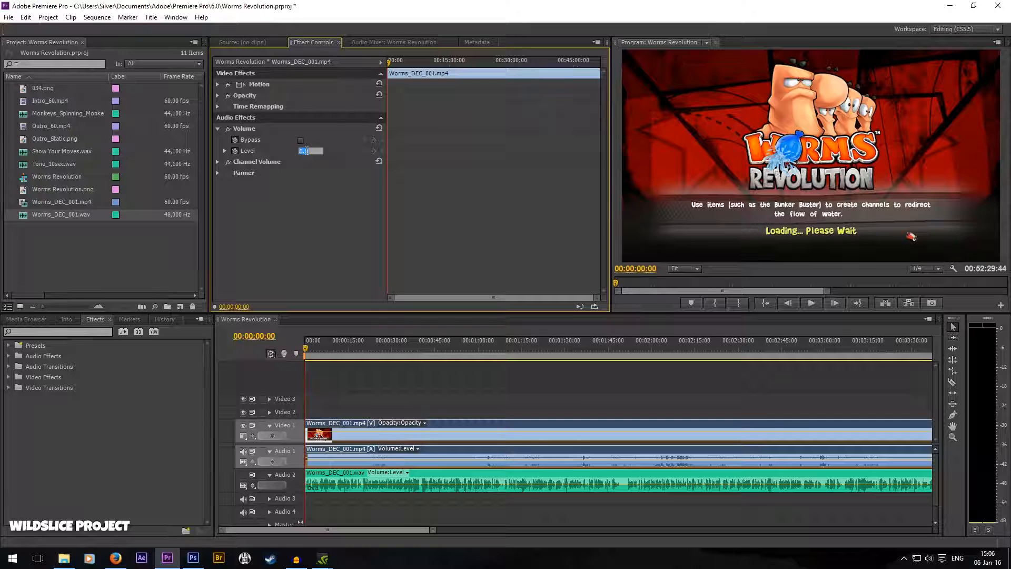
pyautogui.press('Return')
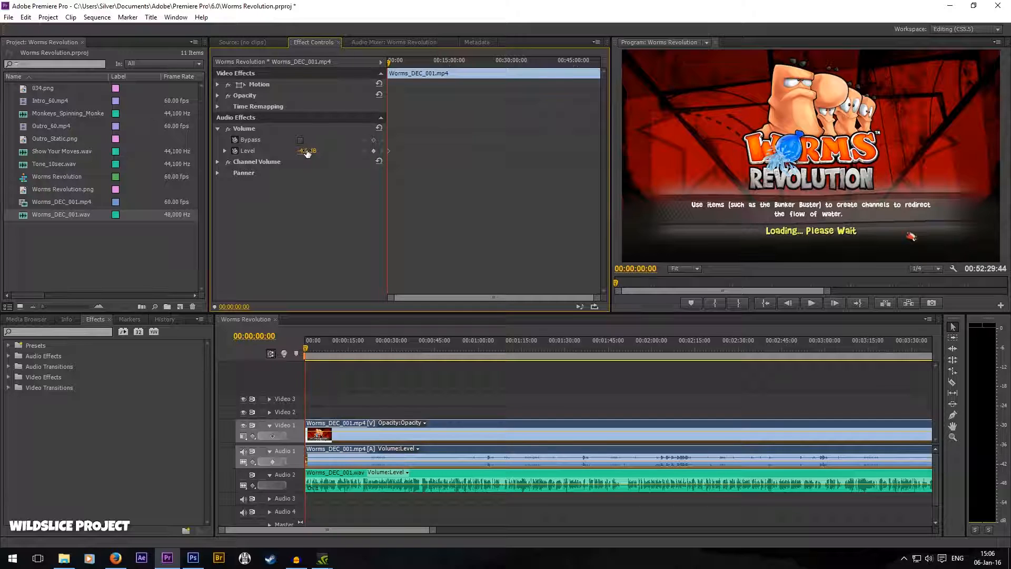
pyautogui.click(306, 350)
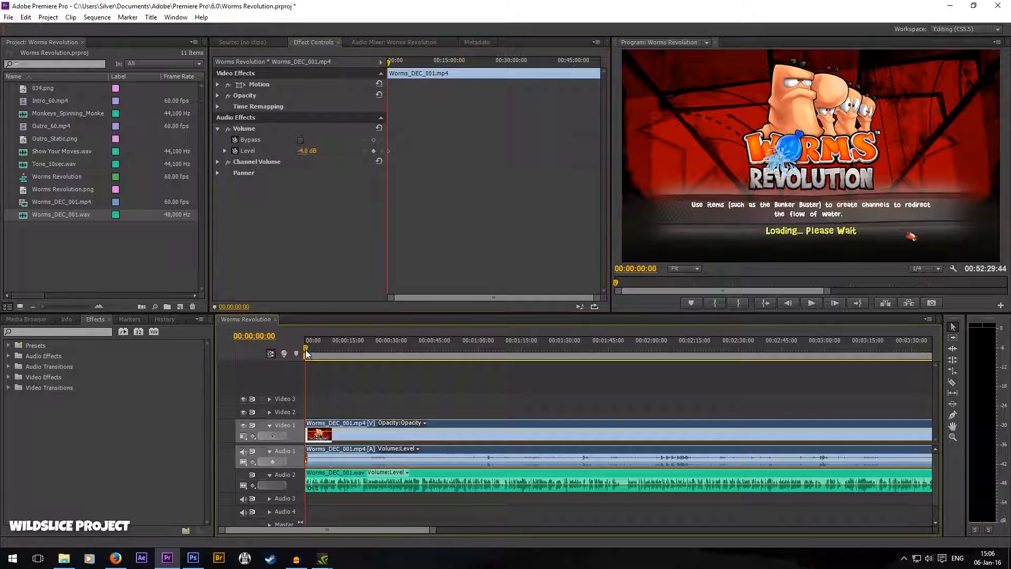
pyautogui.click(389, 151)
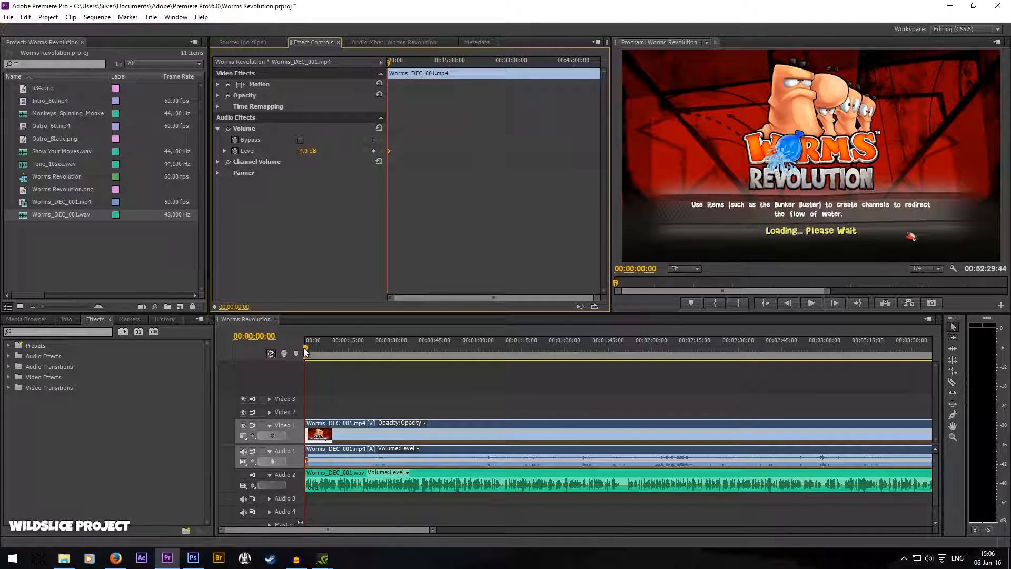
# Step: Play the sequence to about 00:01:56 to check the game clip's adjusted volume on the audio meters
pyautogui.click(815, 303)
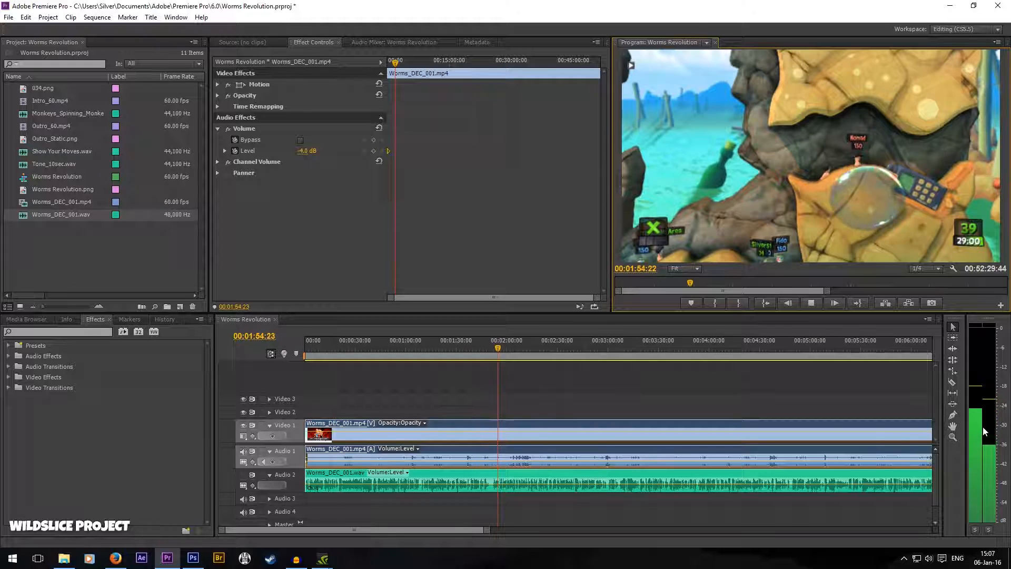
pyautogui.click(811, 303)
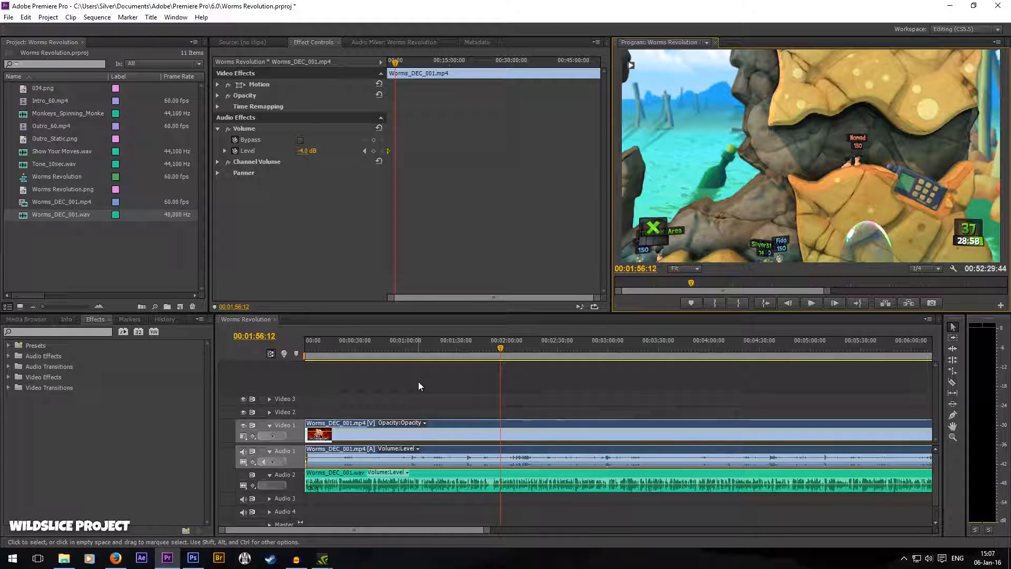
pyautogui.click(524, 409)
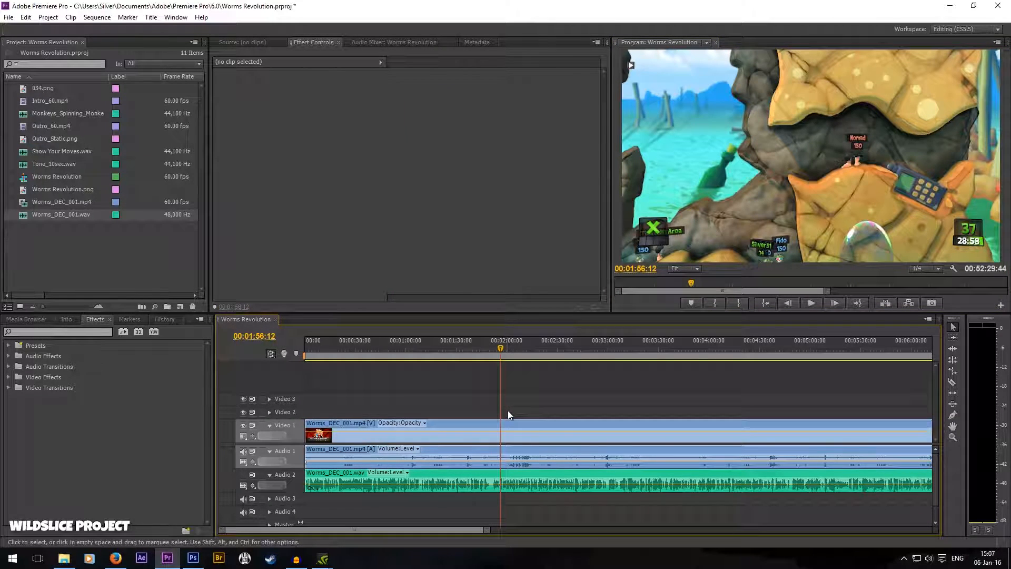
pyautogui.click(510, 422)
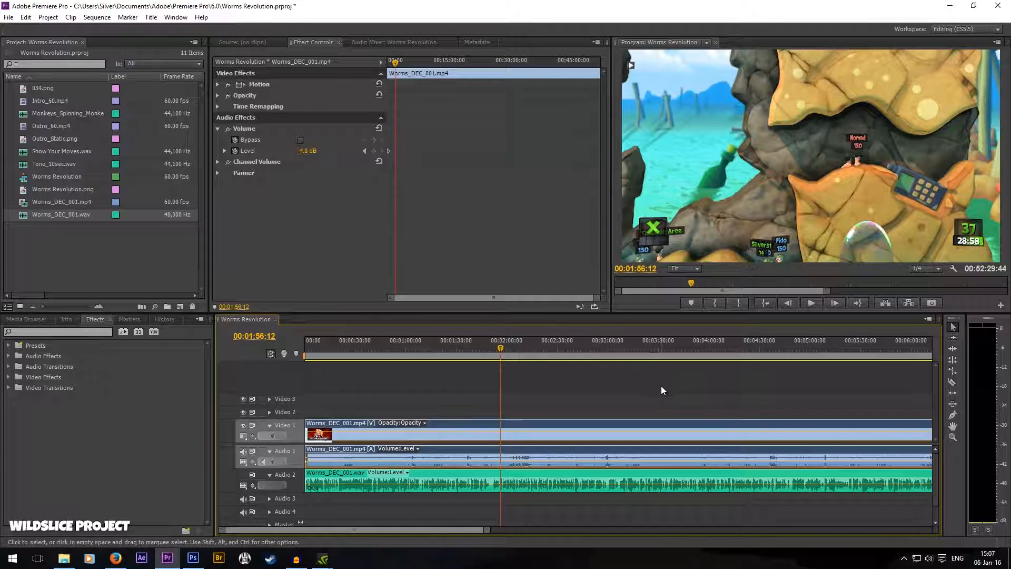
# Step: Mute Audio 1, unmute Audio 2, and play the voice recording from 00:01:56:12 to check its level
pyautogui.click(511, 472)
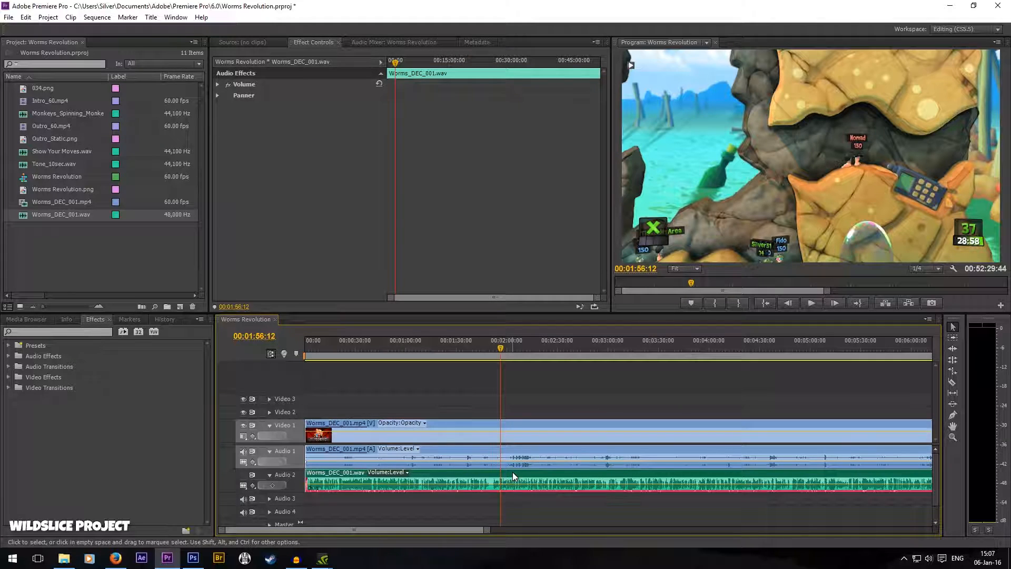
pyautogui.click(242, 451)
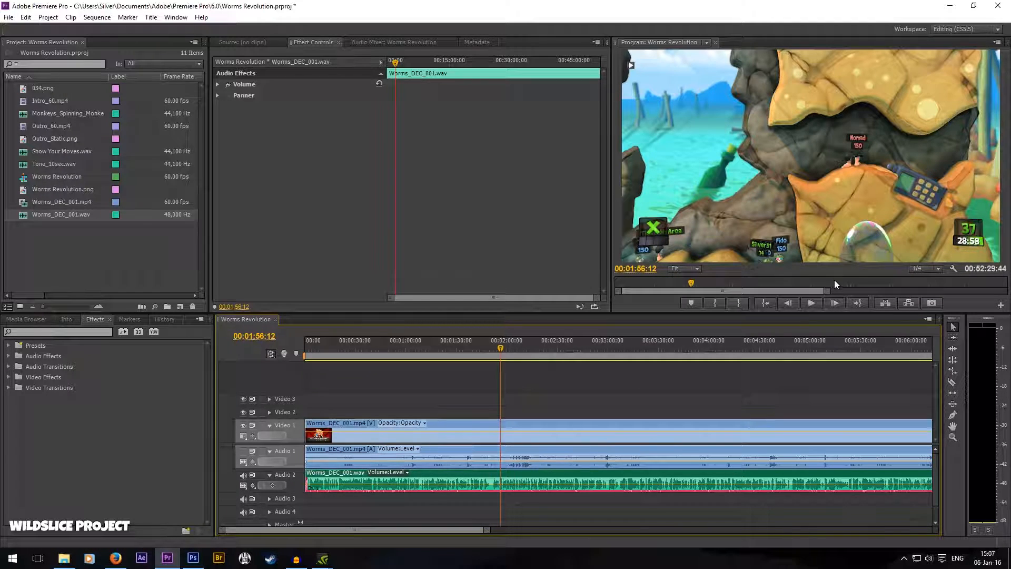
pyautogui.click(811, 302)
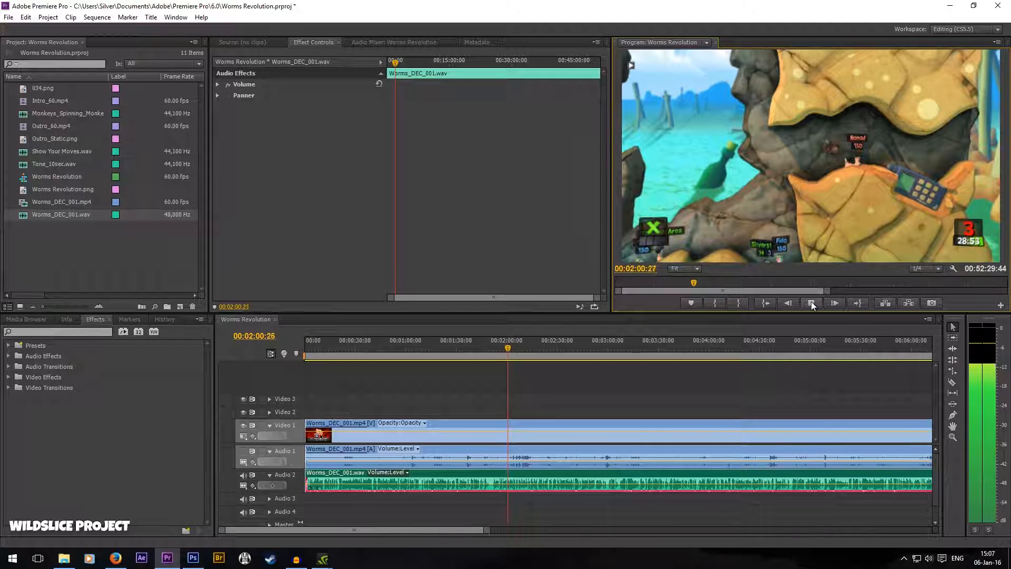
pyautogui.click(811, 303)
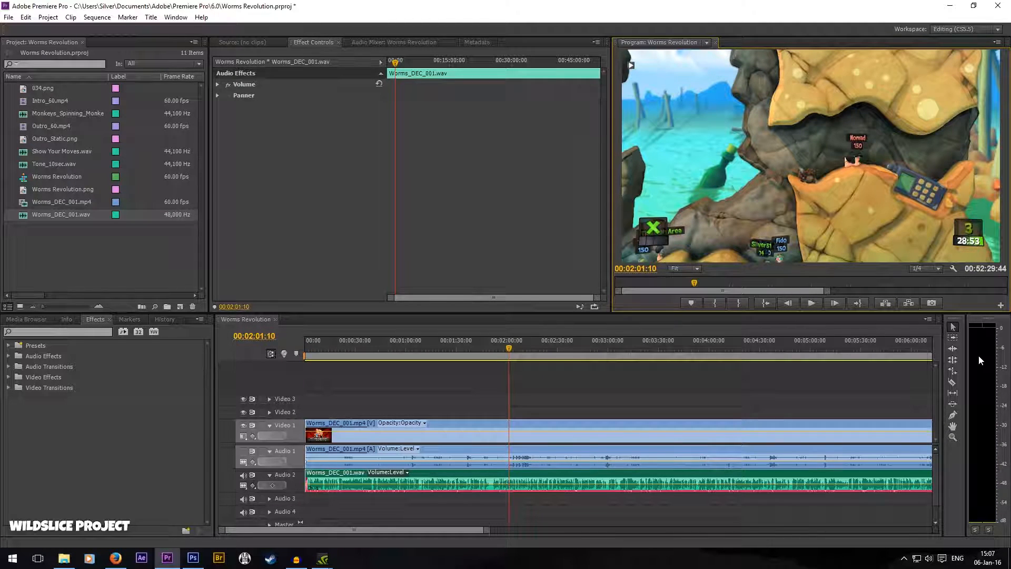
# Step: Set the volume level of the Worms_DEC_001.wav voice clip to 1.0 dB at 00:00:00:00
pyautogui.click(498, 472)
pyautogui.moveTo(395, 62); pyautogui.dragTo(377, 63)
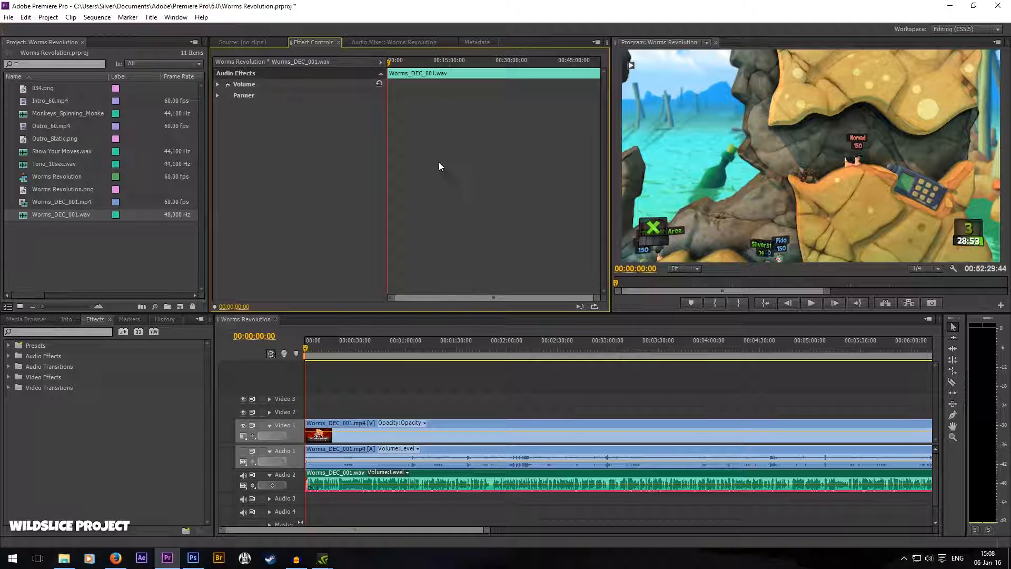
pyautogui.click(217, 84)
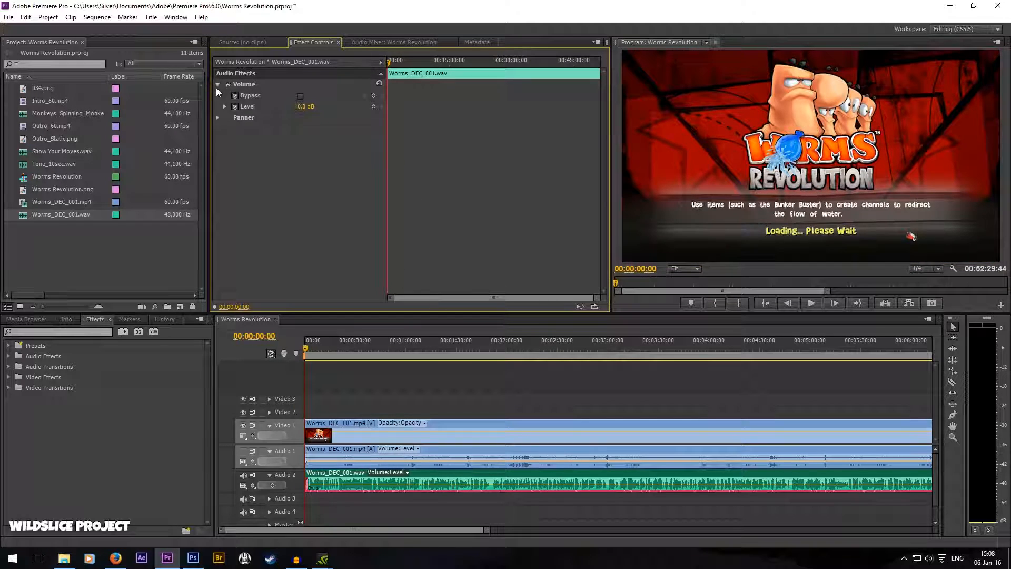
pyautogui.click(303, 107)
pyautogui.write('1')
pyautogui.press('Return')
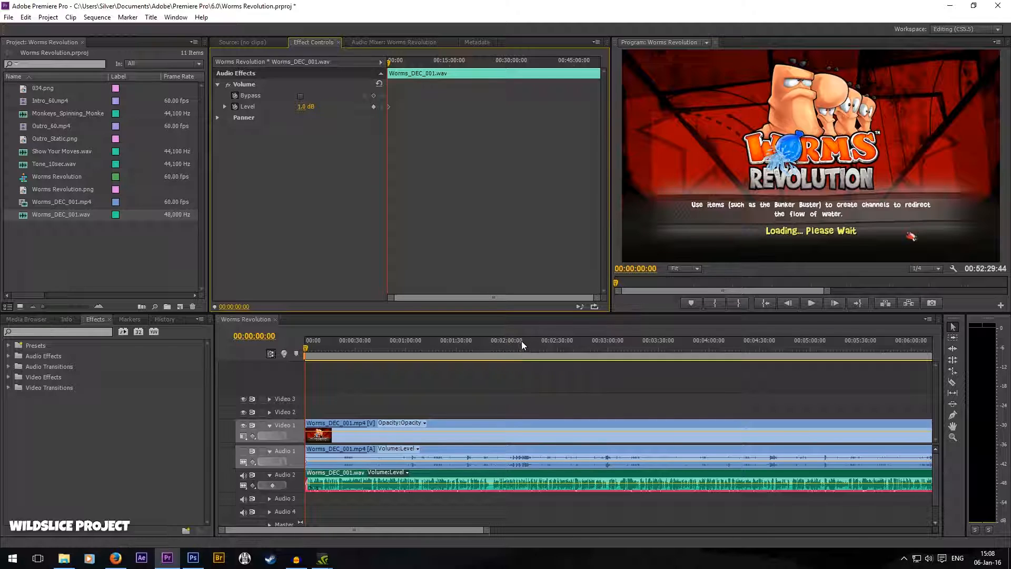
# Step: Play the voice track at several points, including from about 00:01:13:45, to check its new level on the audio meters
pyautogui.click(545, 343)
pyautogui.moveTo(546, 343); pyautogui.dragTo(555, 343)
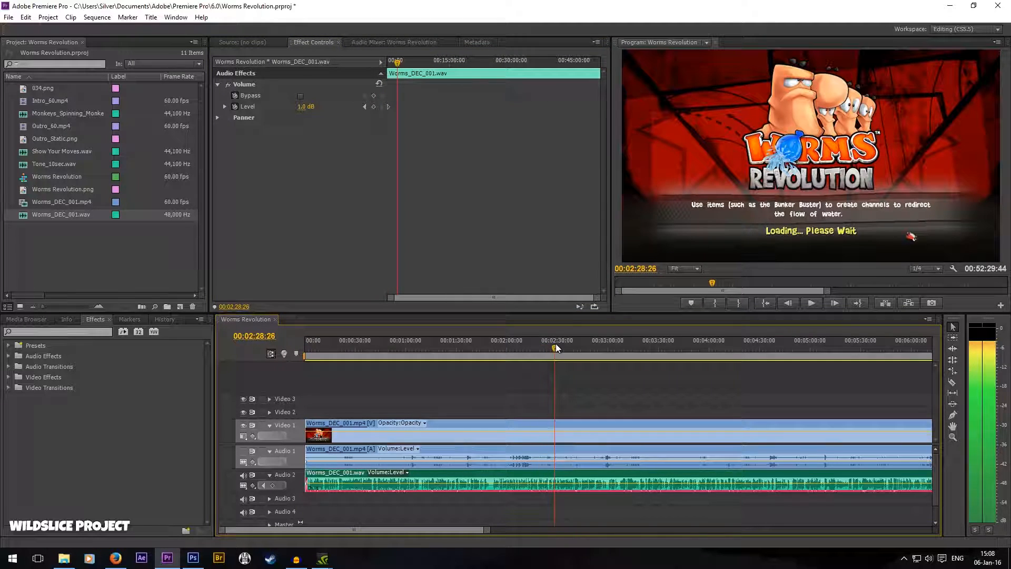
pyautogui.click(811, 306)
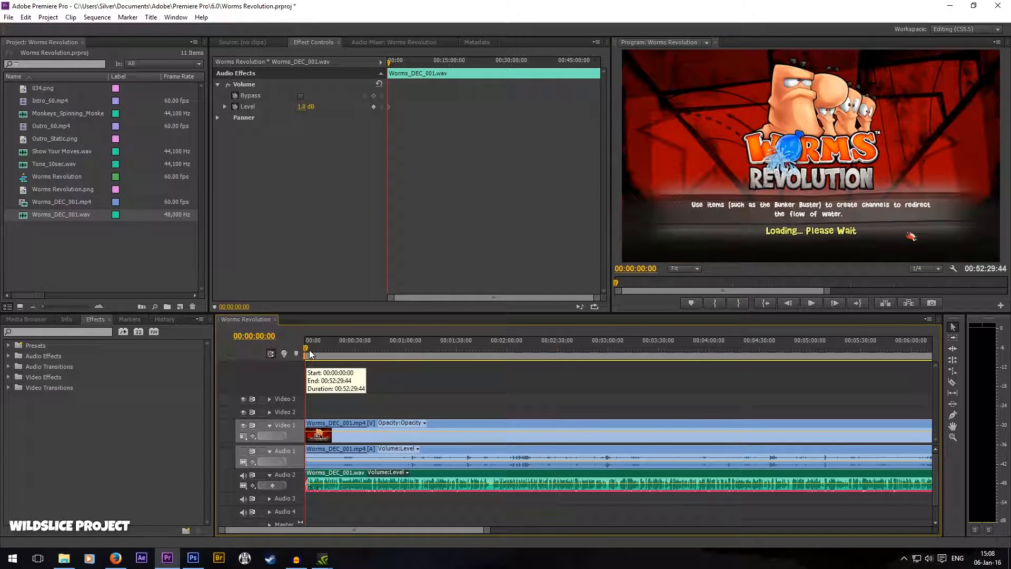
pyautogui.moveTo(305, 349); pyautogui.dragTo(430, 365)
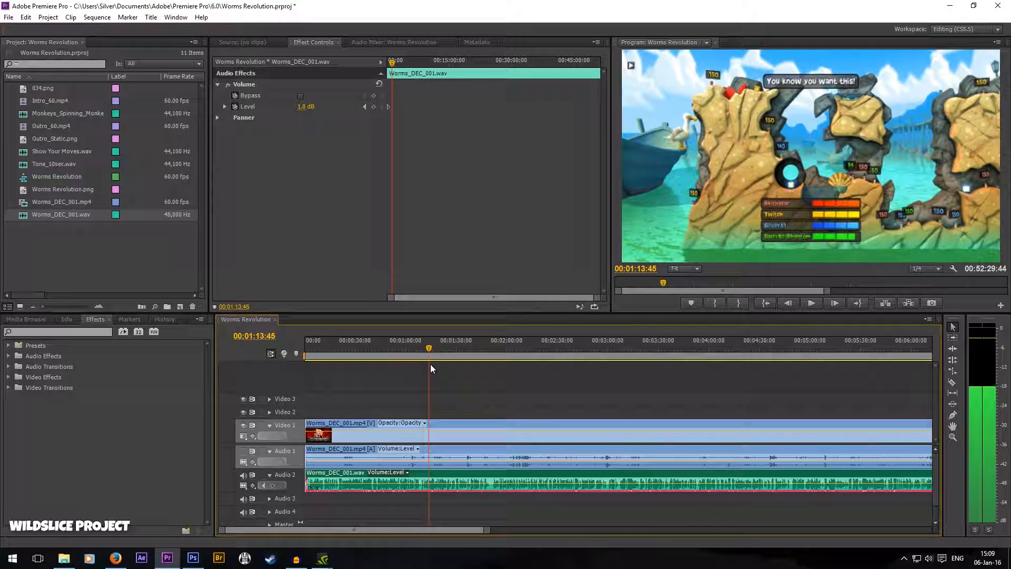
pyautogui.click(812, 302)
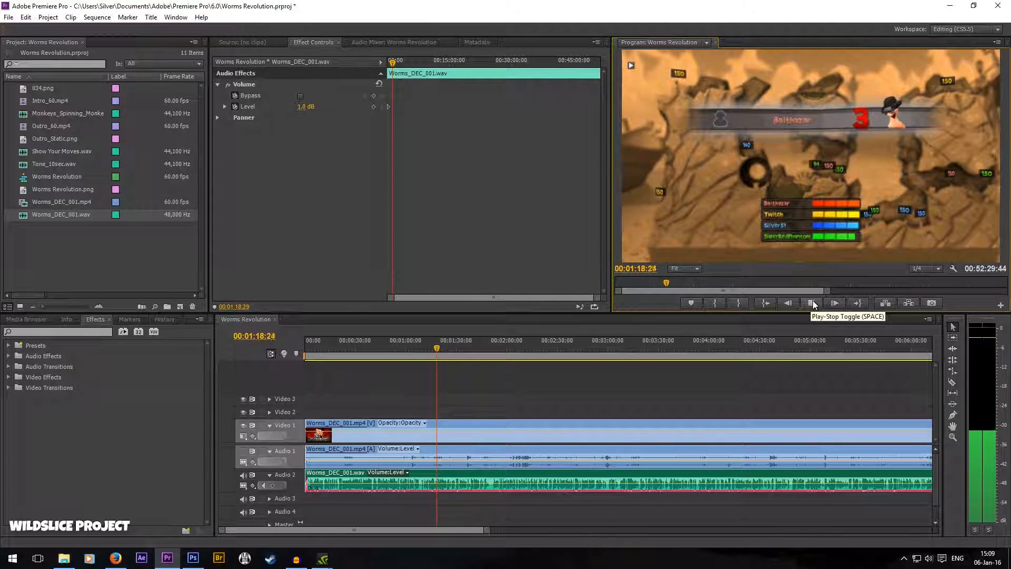
pyautogui.click(812, 303)
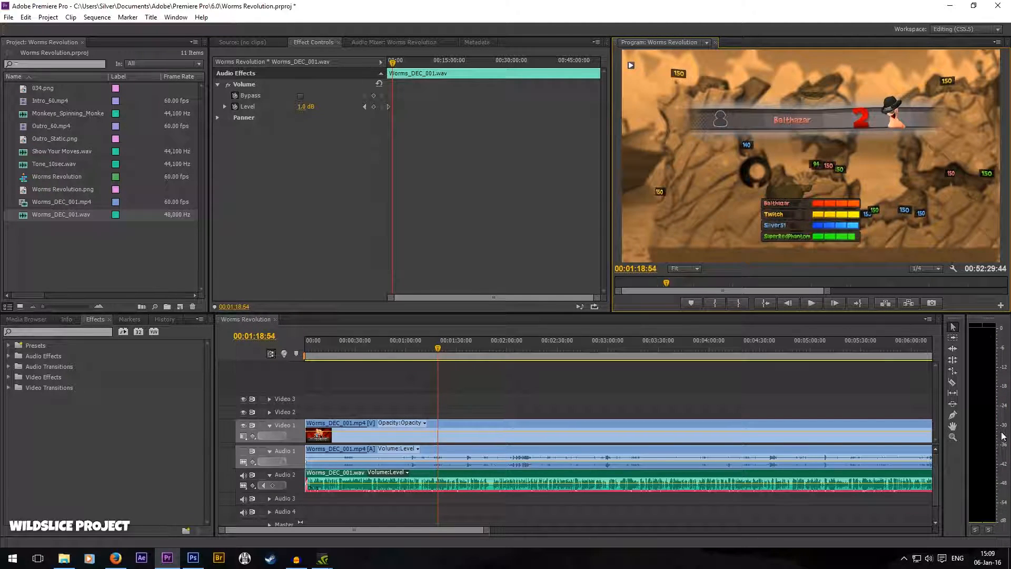
pyautogui.click(1002, 381)
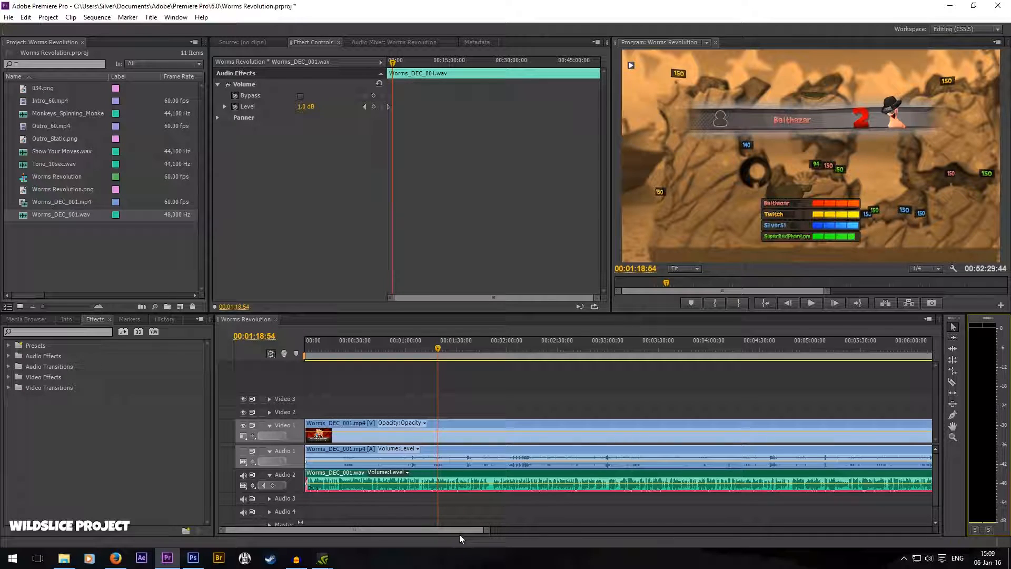
# Step: Split the gameplay and voice clips on all tracks at 00:16:36:31, on the Round Results screen
pyautogui.press('Home')
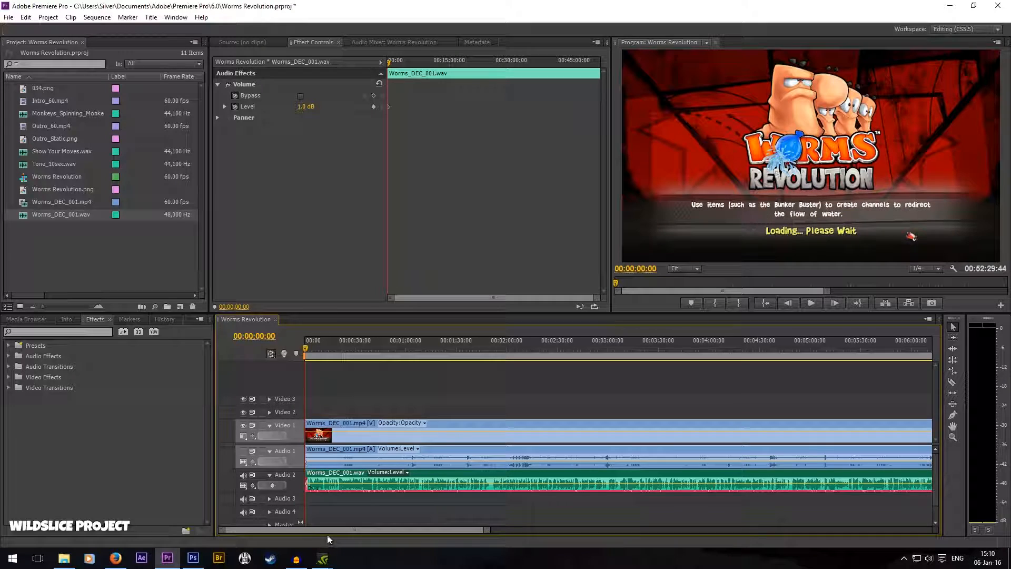
pyautogui.moveTo(326, 532); pyautogui.dragTo(435, 549)
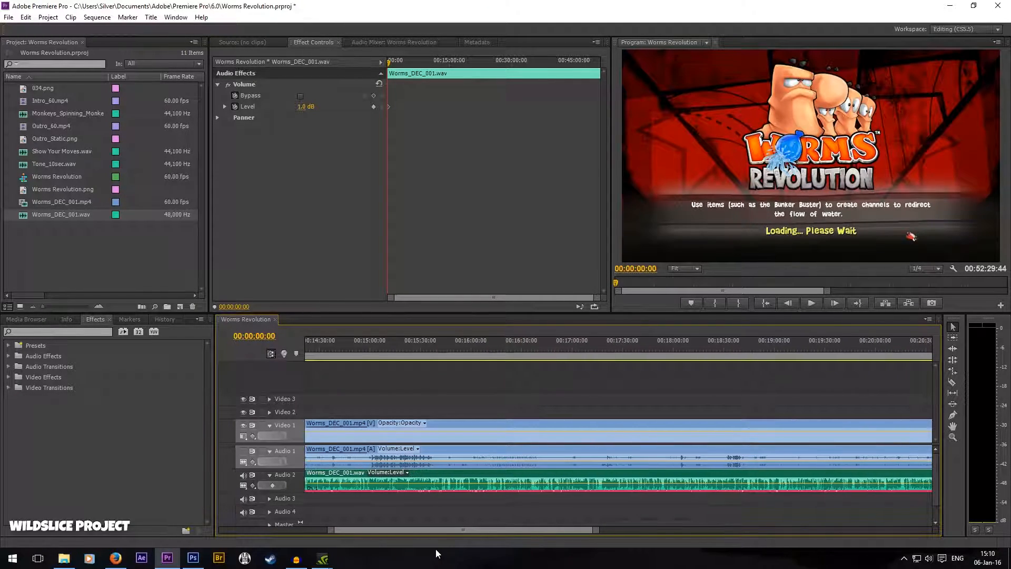
pyautogui.click(521, 355)
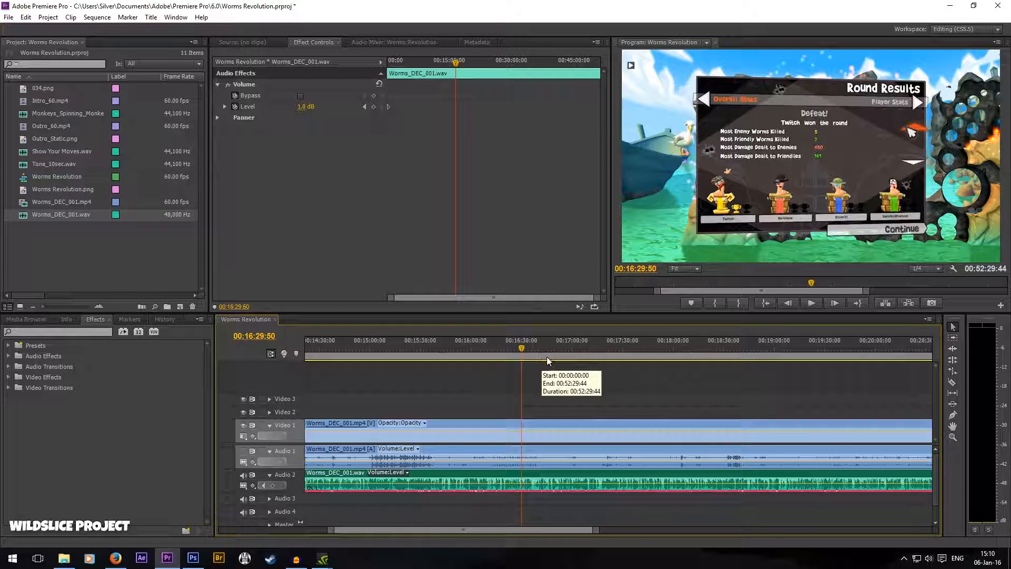
pyautogui.moveTo(522, 352)
pyautogui.mouseDown()
pyautogui.moveTo(551, 356)
pyautogui.moveTo(533, 352)
pyautogui.mouseUp()
pyautogui.click(811, 303)
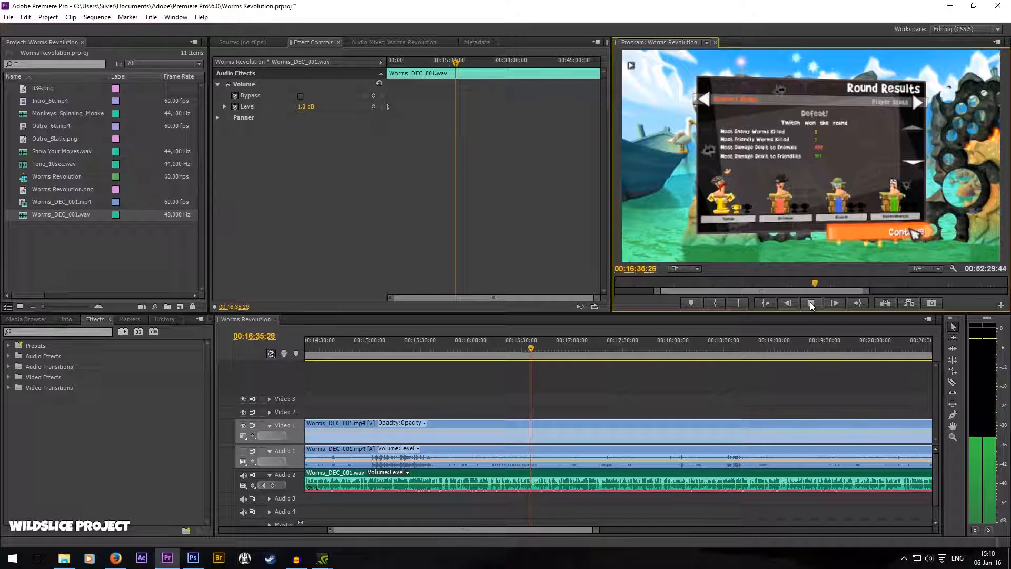
pyautogui.click(812, 304)
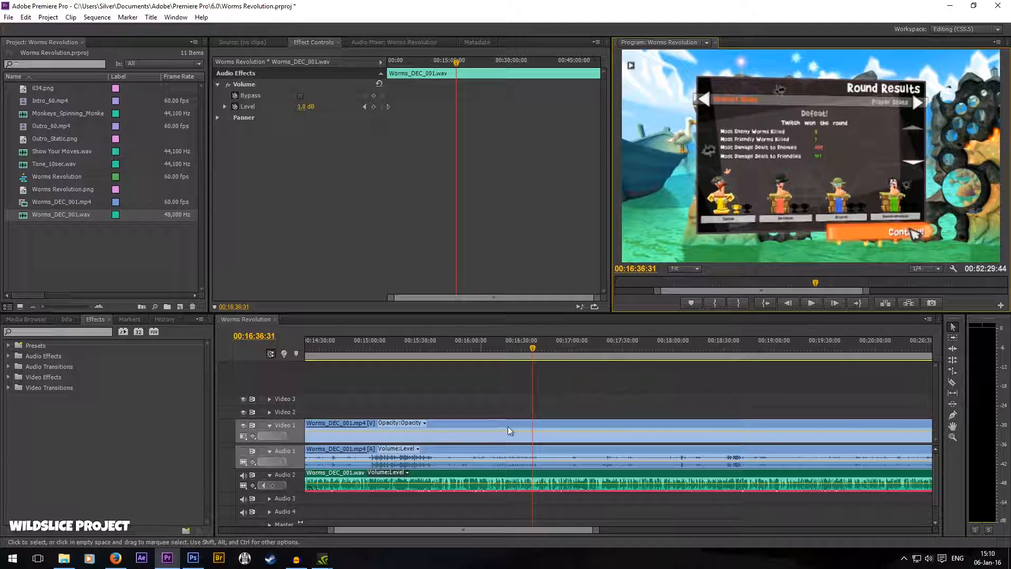
pyautogui.press('c')
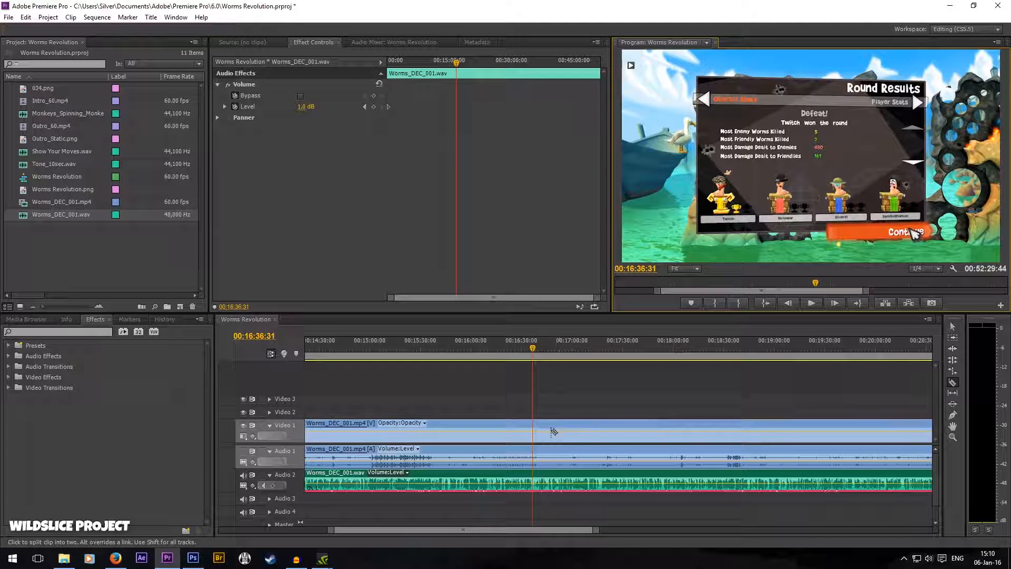
pyautogui.keyDown('shift'); pyautogui.click(535, 425); pyautogui.keyUp('shift')
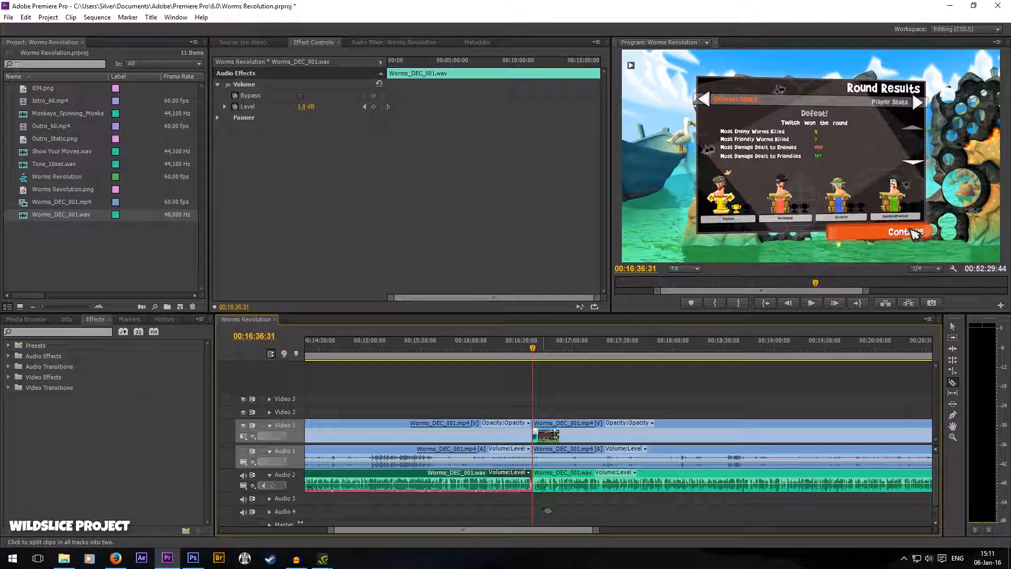
pyautogui.click(953, 327)
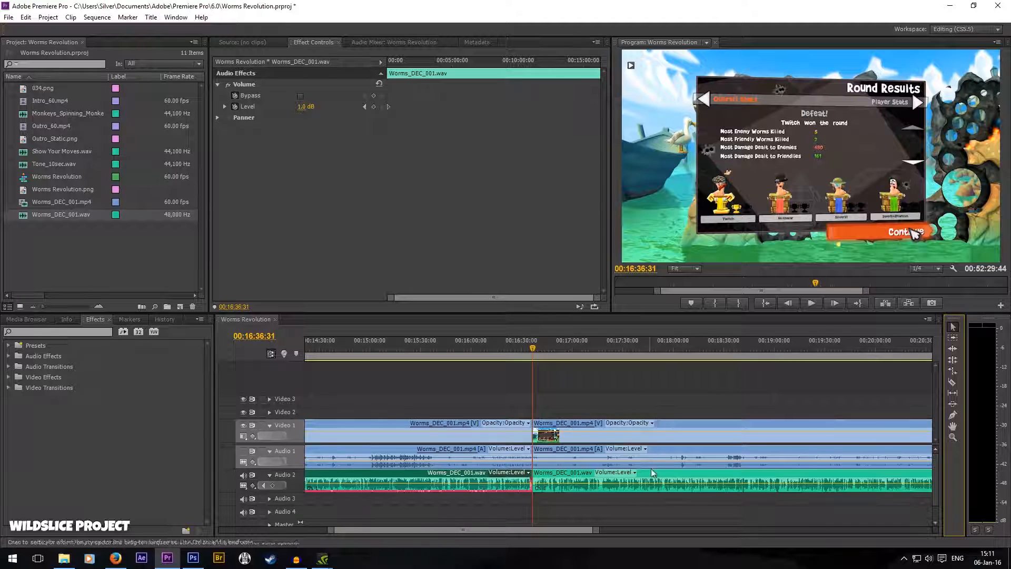
# Step: Move the clips after the 00:16:36:31 cut about 8 minutes later on all tracks, leaving a gap between the two parts
pyautogui.scroll(-6, 713, 466)
pyautogui.scroll(-3, 520, 478)
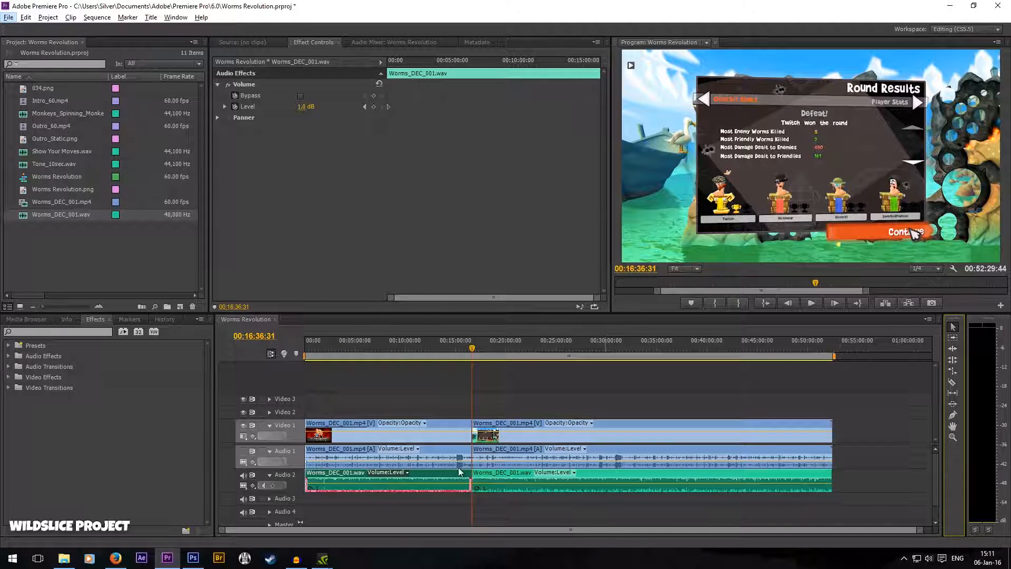
pyautogui.click(407, 397)
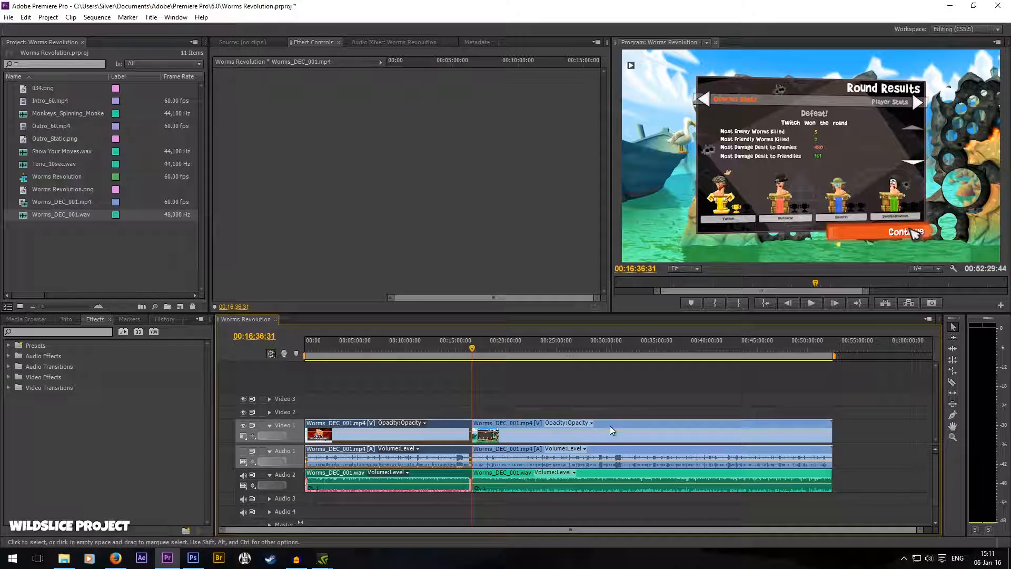
pyautogui.moveTo(553, 389); pyautogui.dragTo(544, 497)
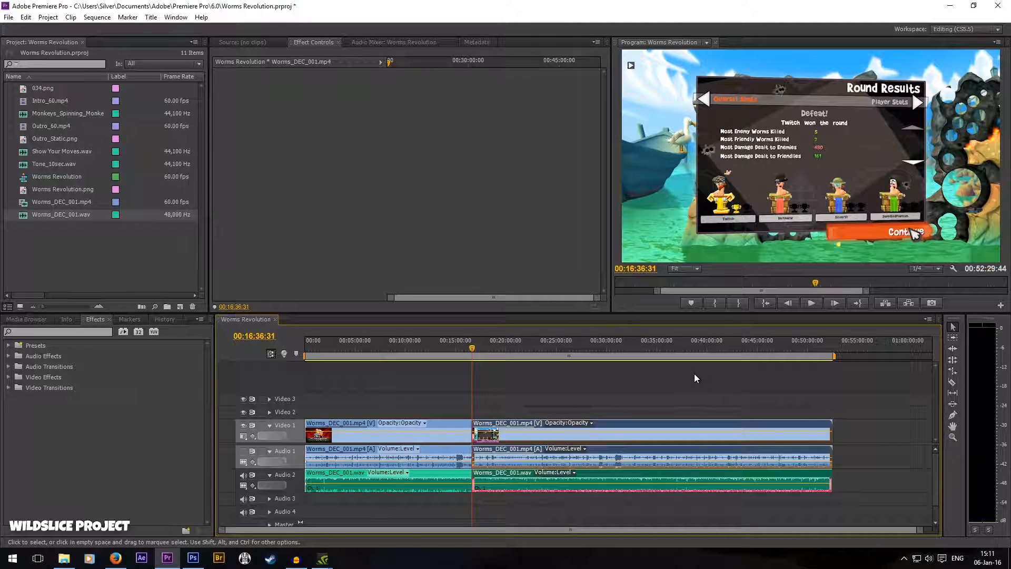
pyautogui.moveTo(653, 386); pyautogui.dragTo(608, 507)
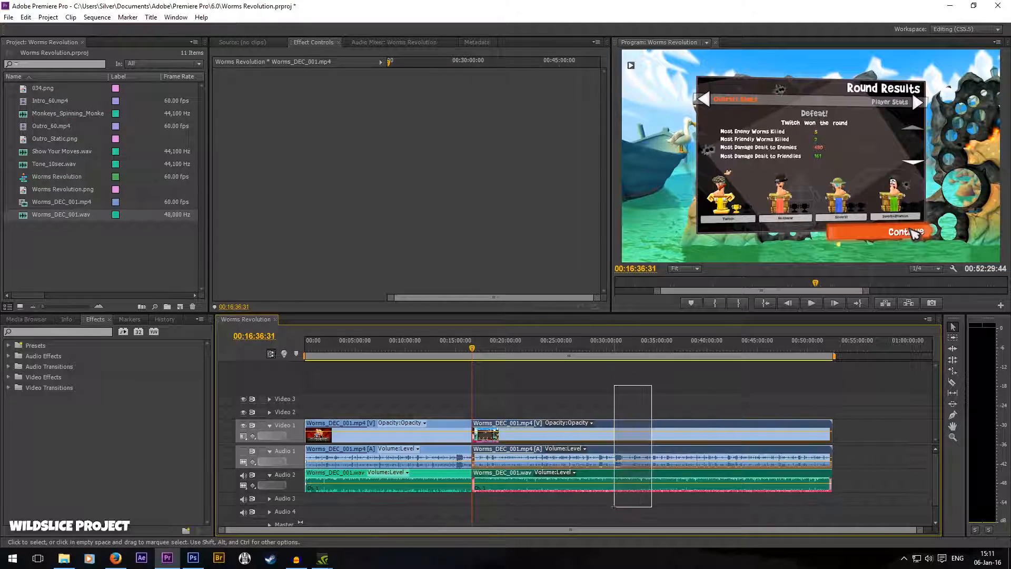
pyautogui.moveTo(626, 424); pyautogui.dragTo(702, 425)
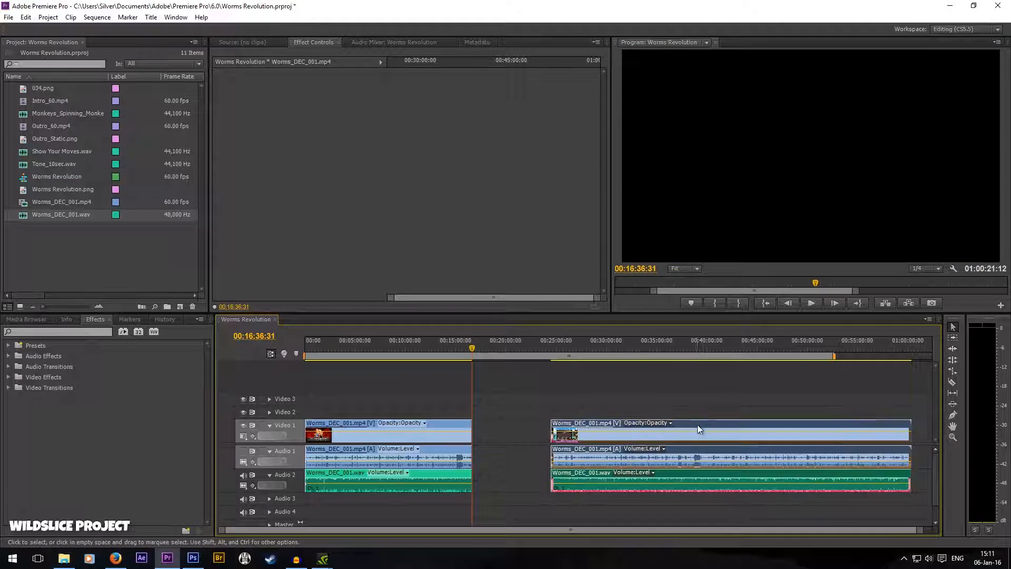
pyautogui.click(663, 391)
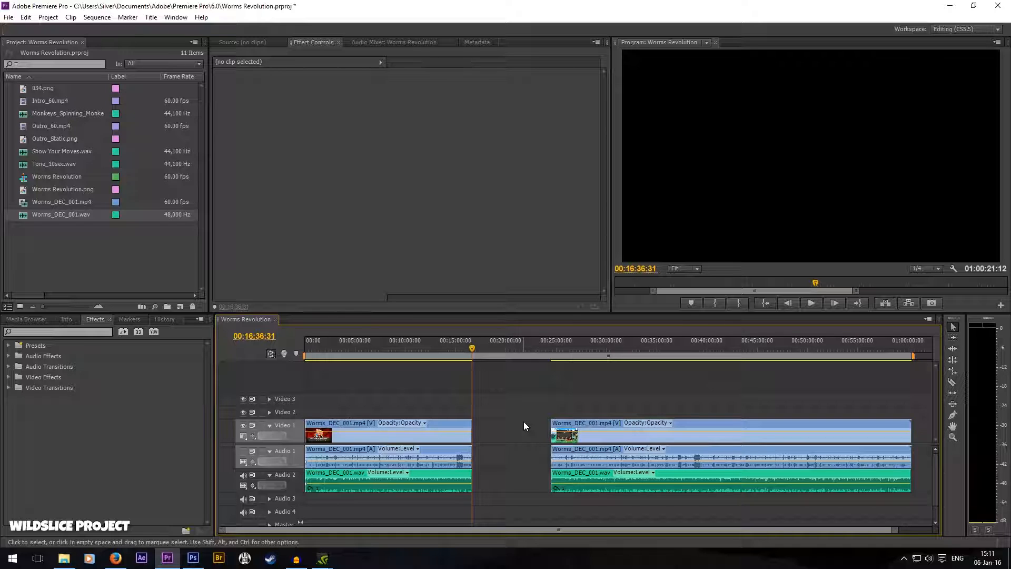
# Step: Shift the second-part gameplay and voice clips about 1 minute 20 seconds further along the timeline
pyautogui.click(461, 348)
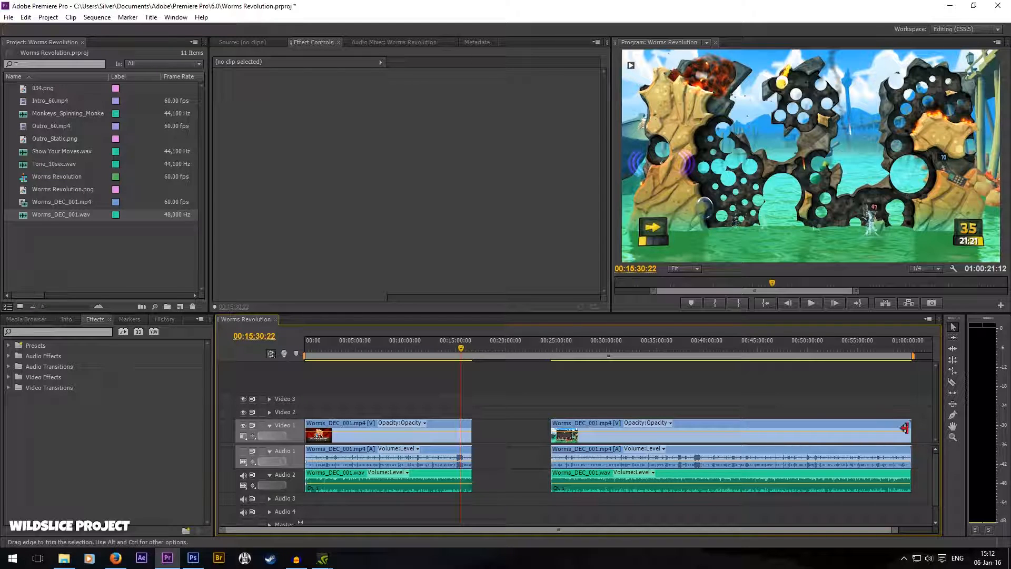
pyautogui.click(719, 472)
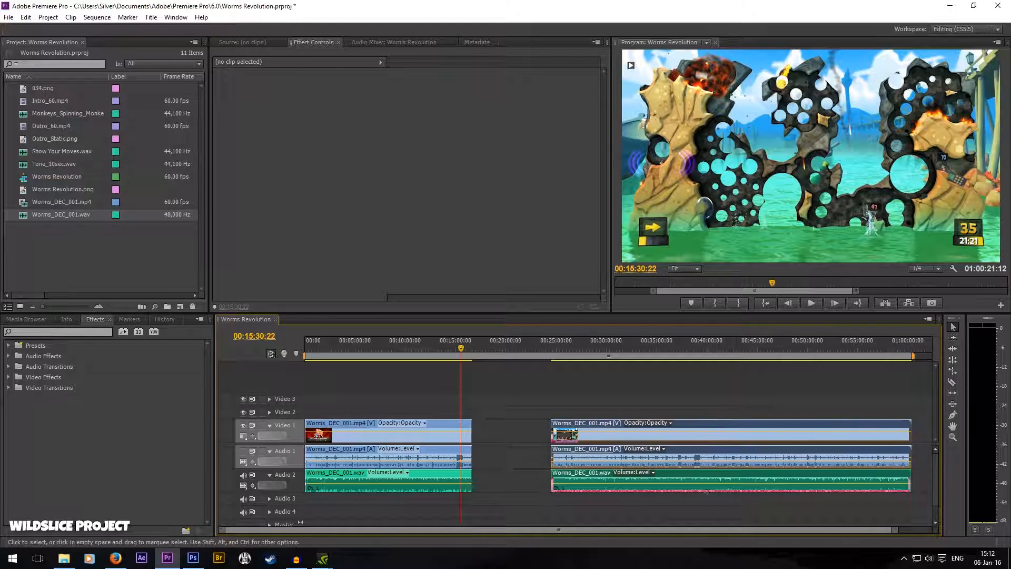
pyautogui.moveTo(696, 421); pyautogui.dragTo(709, 425)
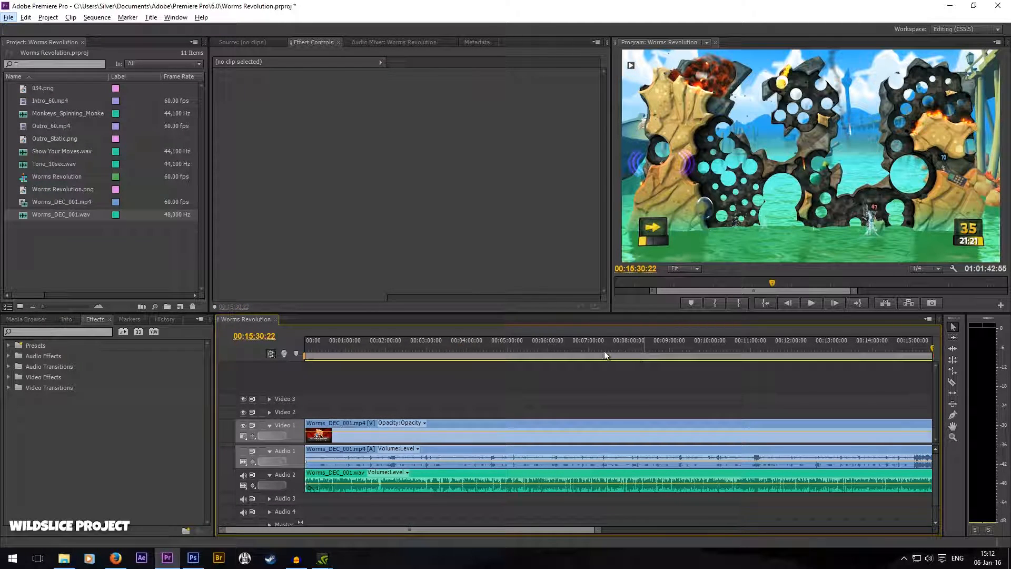
# Step: Place the playhead at 00:00:01:00 by entering the timecode
pyautogui.moveTo(576, 350); pyautogui.dragTo(287, 363)
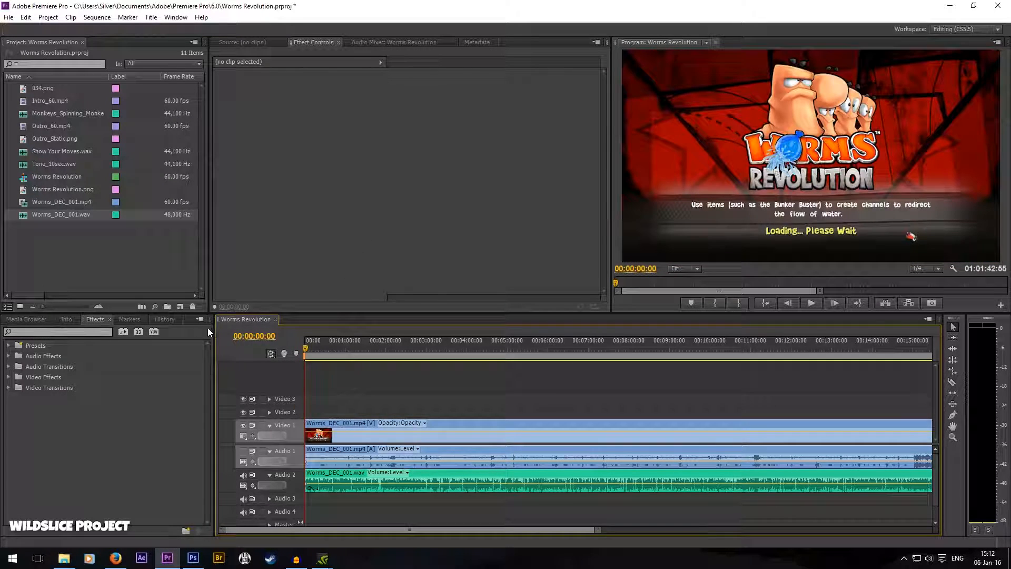
pyautogui.click(653, 270)
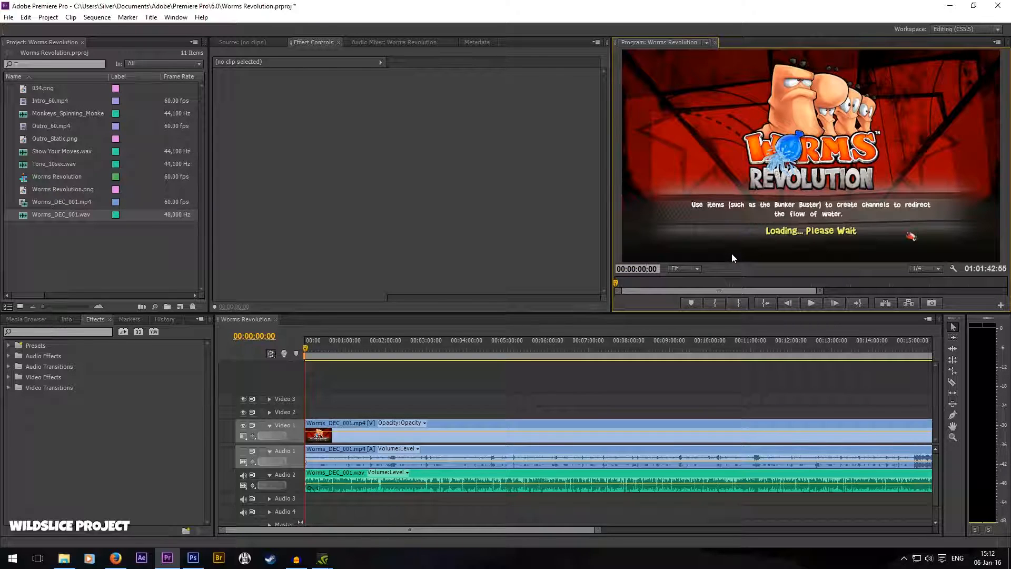
pyautogui.press('BackSpace')
pyautogui.write('1')
pyautogui.press('Return')
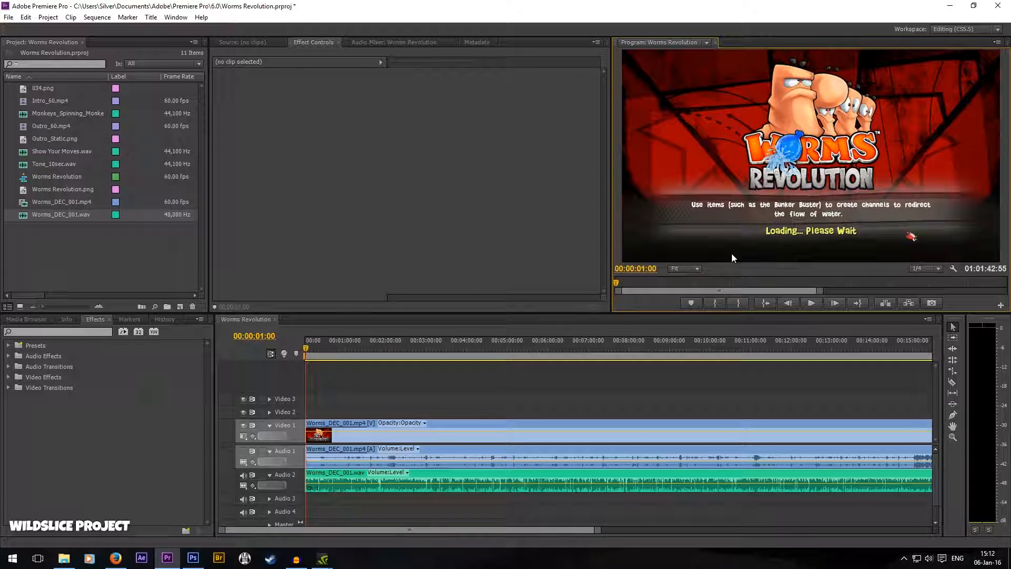
# Step: Nudge the playhead to 00:00:01:02 using the timecode values
pyautogui.click(255, 336)
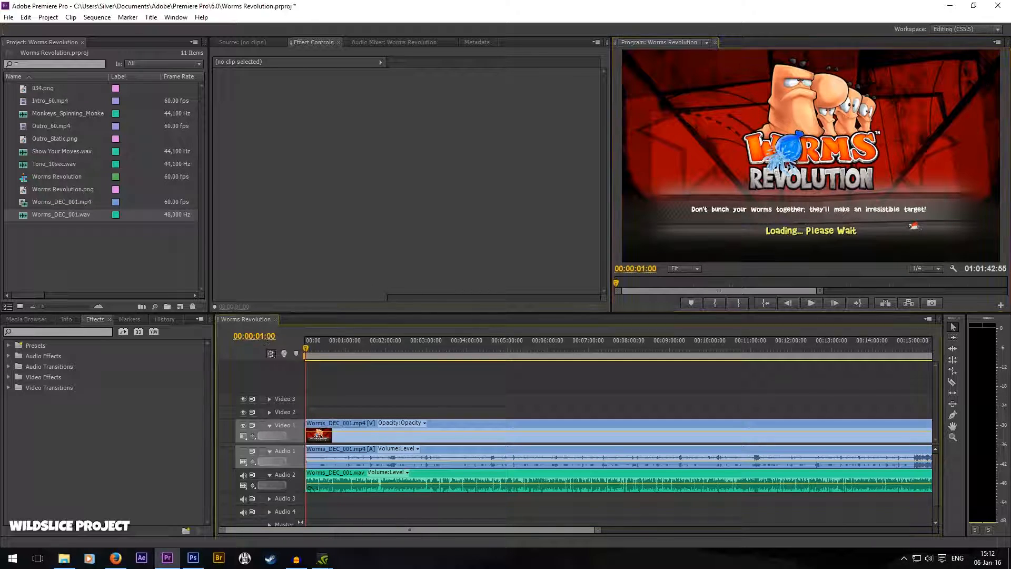
pyautogui.click(636, 270)
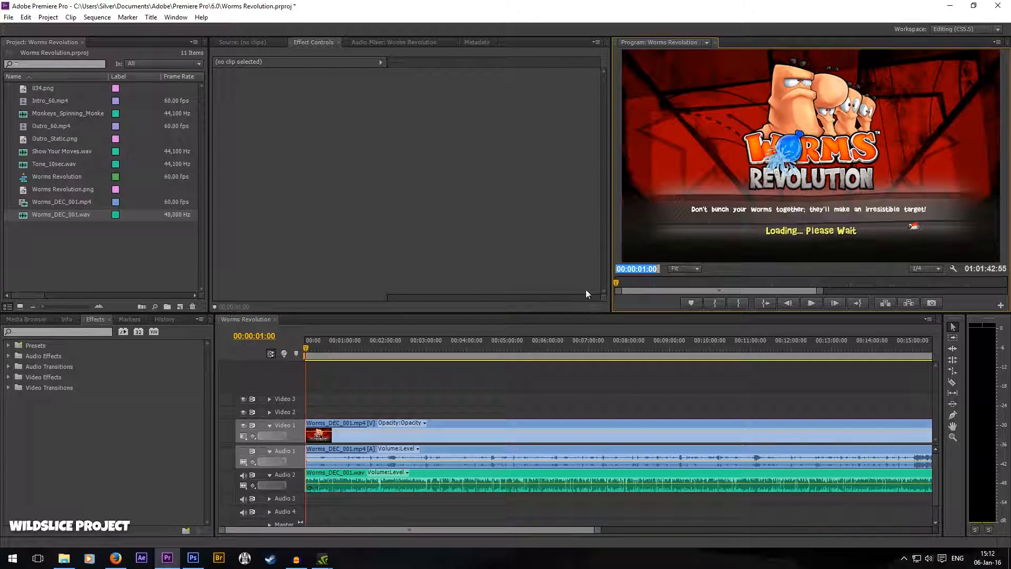
pyautogui.moveTo(272, 336); pyautogui.dragTo(274, 335)
pyautogui.click(639, 269)
pyautogui.click(272, 337)
pyautogui.click(640, 270)
pyautogui.click(274, 337)
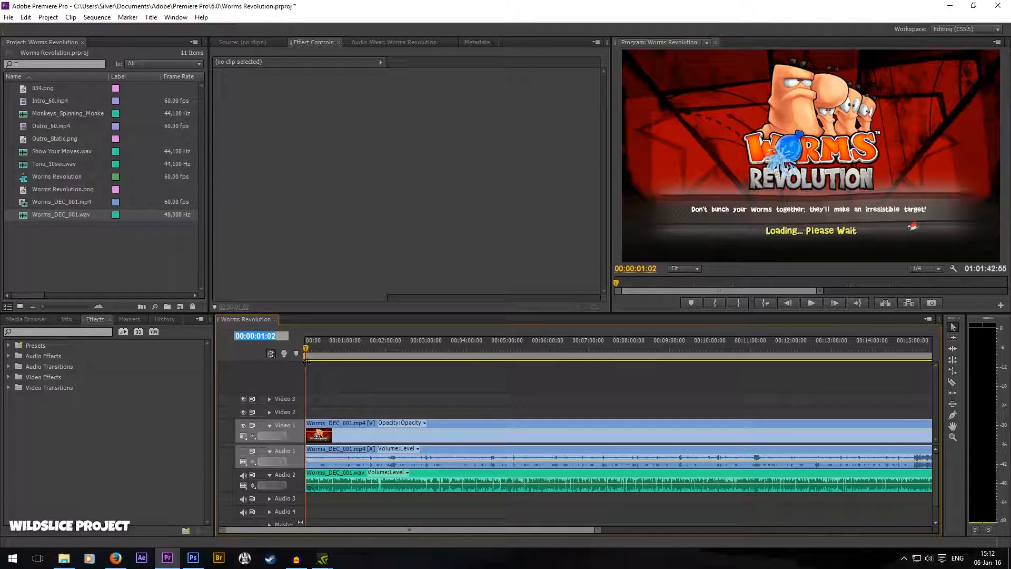
# Step: Place Intro_60.mp4 on Video 2 so that it starts at 00:00:01:02
pyautogui.scroll(4, 384, 428)
pyautogui.moveTo(380, 530); pyautogui.dragTo(342, 530)
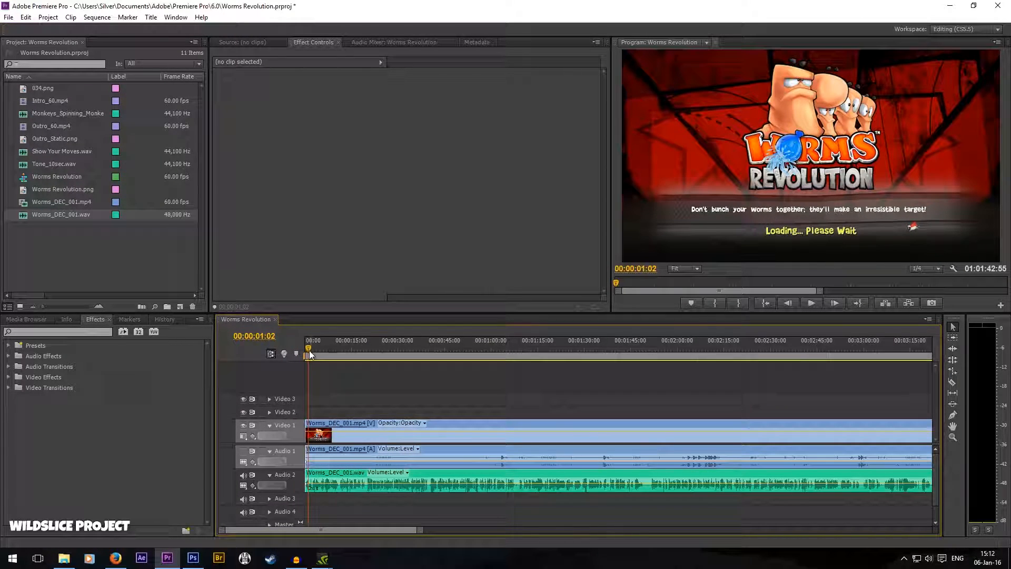
pyautogui.click(28, 134)
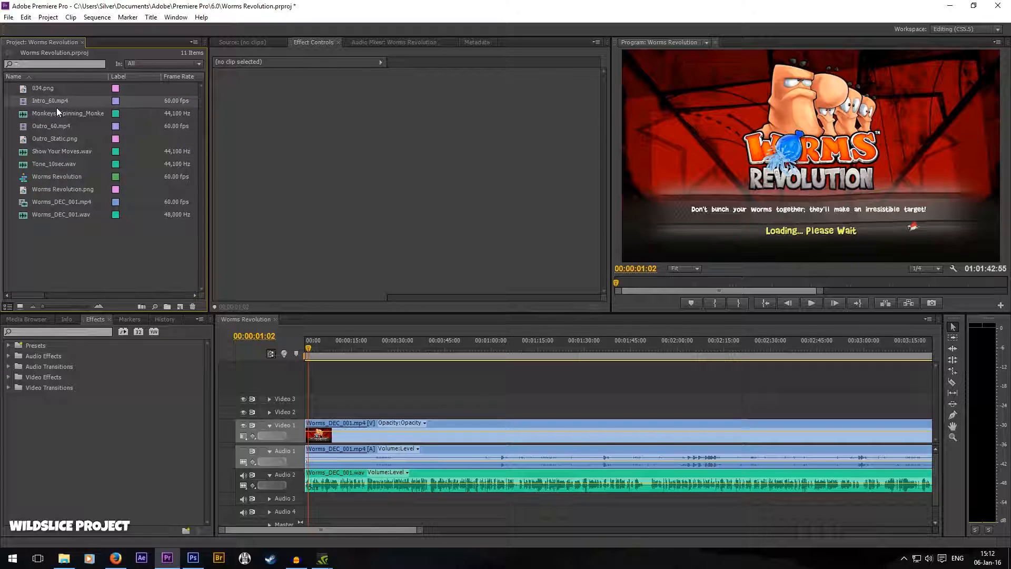
pyautogui.moveTo(53, 101); pyautogui.dragTo(316, 416)
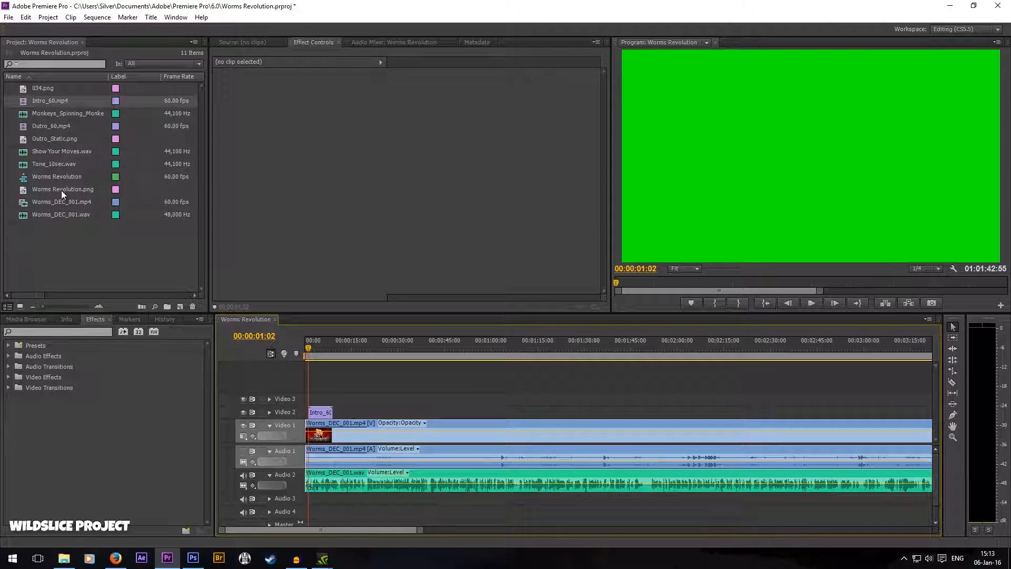
# Step: Stack 034.png on Video 3 and Worms Revolution.png on a new Video 4 track, both aligned with the intro clip's start
pyautogui.click(46, 91)
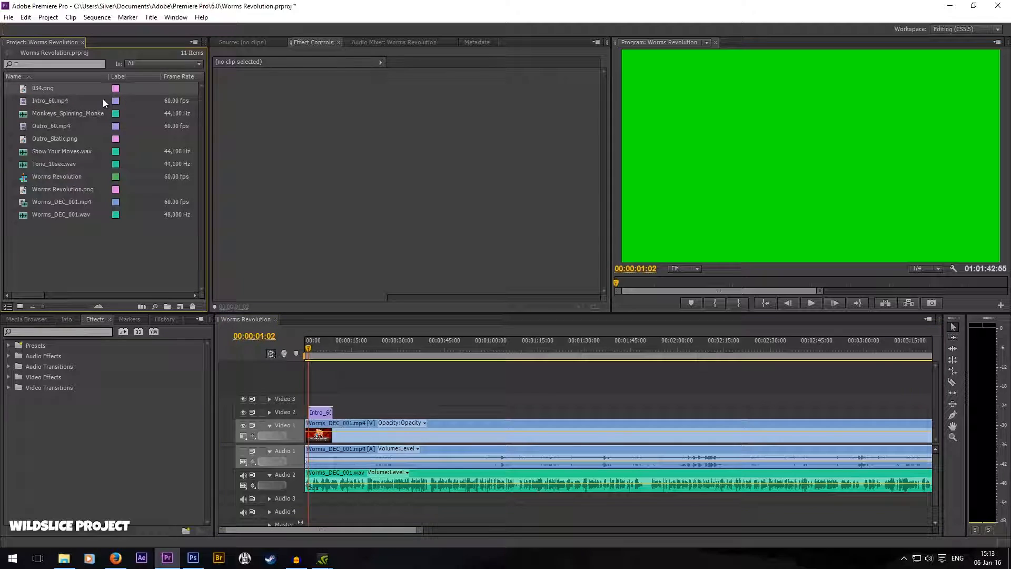
pyautogui.moveTo(43, 91); pyautogui.dragTo(315, 401)
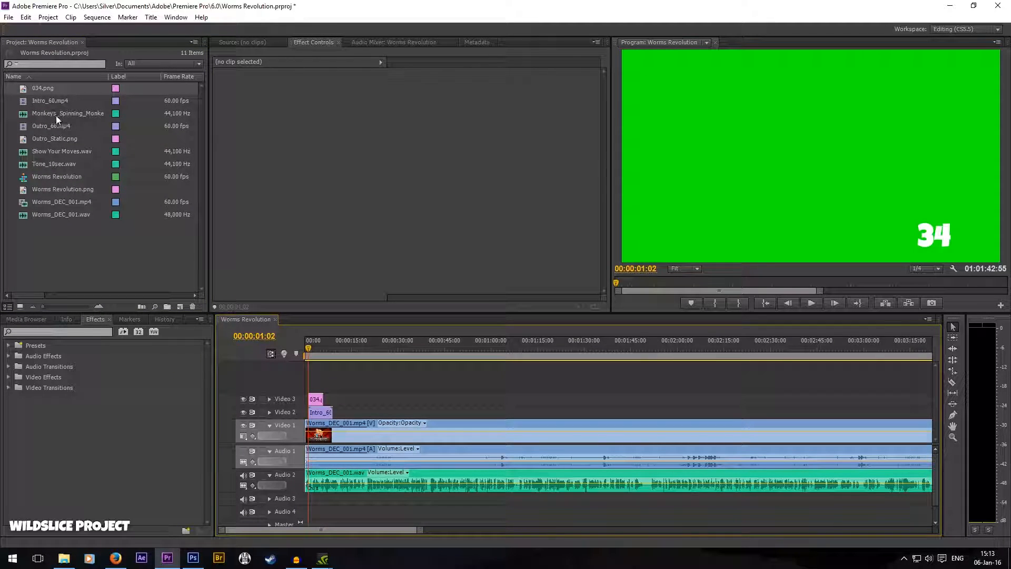
pyautogui.click(61, 191)
pyautogui.moveTo(62, 192); pyautogui.dragTo(315, 381)
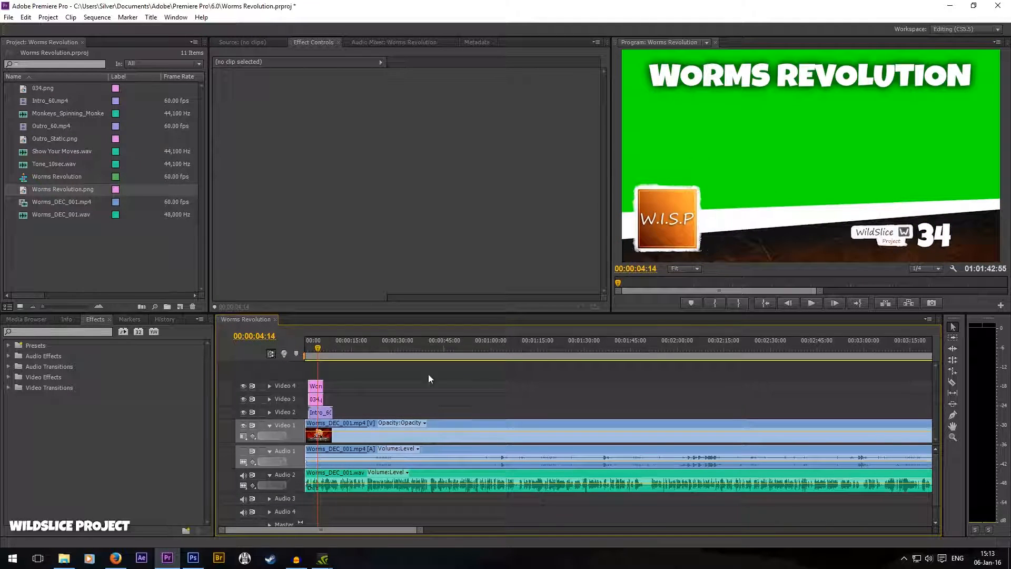
# Step: Play the sequence from 00:00:00:51 past the end of the intro clip to check the stacked intro graphics
pyautogui.moveTo(317, 347); pyautogui.dragTo(307, 357)
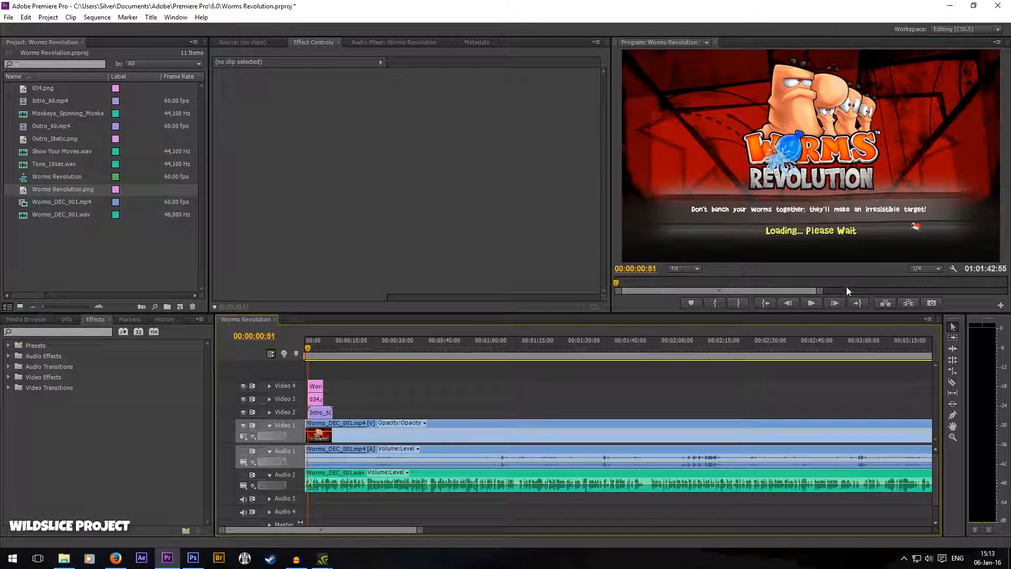
pyautogui.click(811, 303)
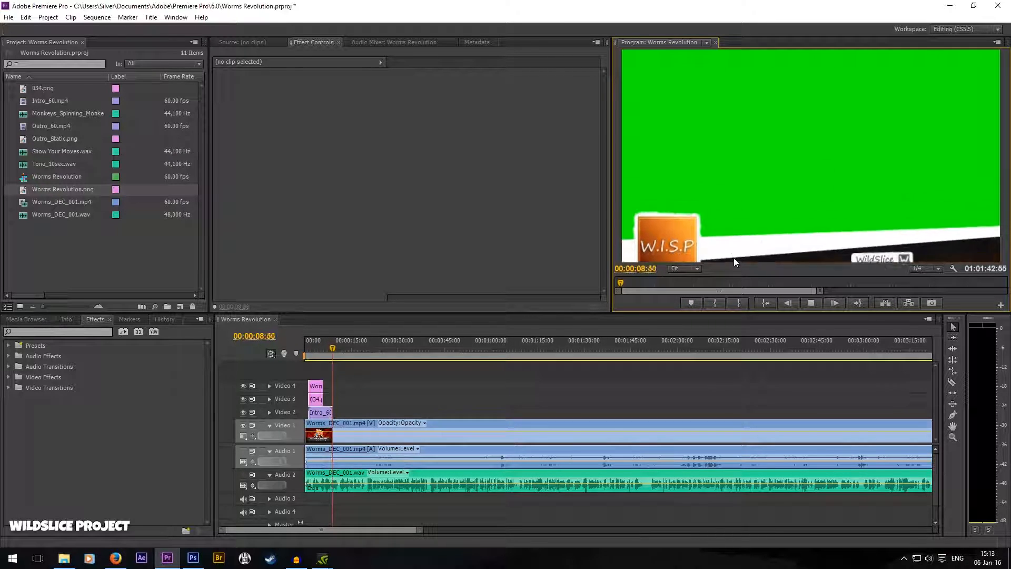
pyautogui.click(812, 303)
# Step: Apply the Ultra Key effect to Intro_60.mp4 and sample the clip's green background as the key color
pyautogui.click(318, 355)
pyautogui.click(326, 416)
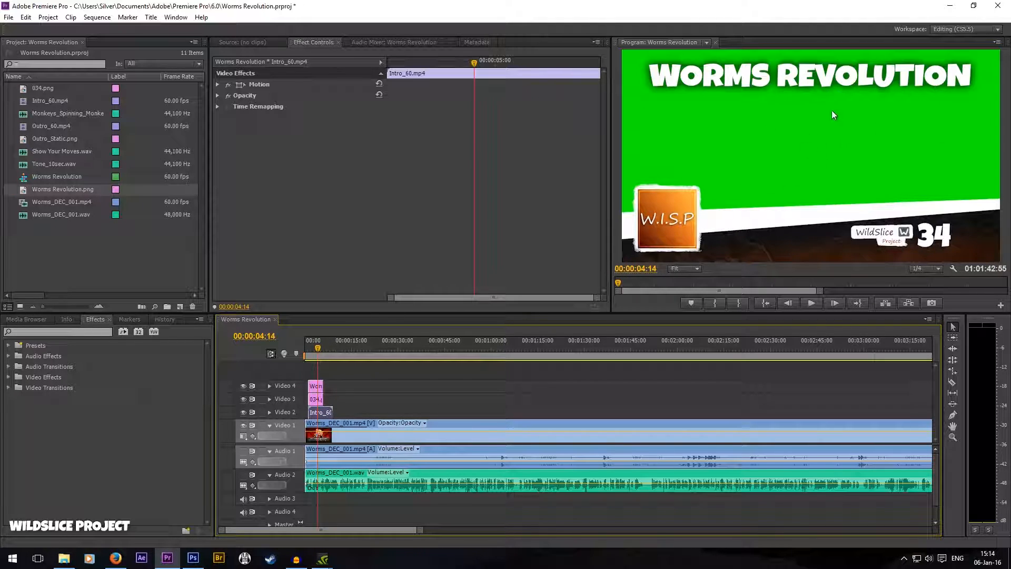
pyautogui.click(36, 331)
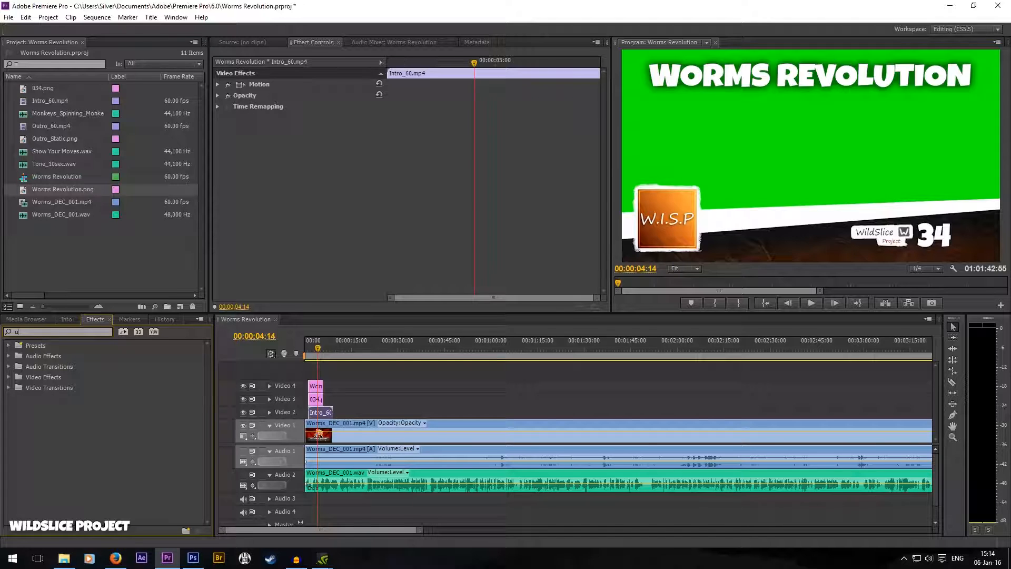
pyautogui.write('ult')
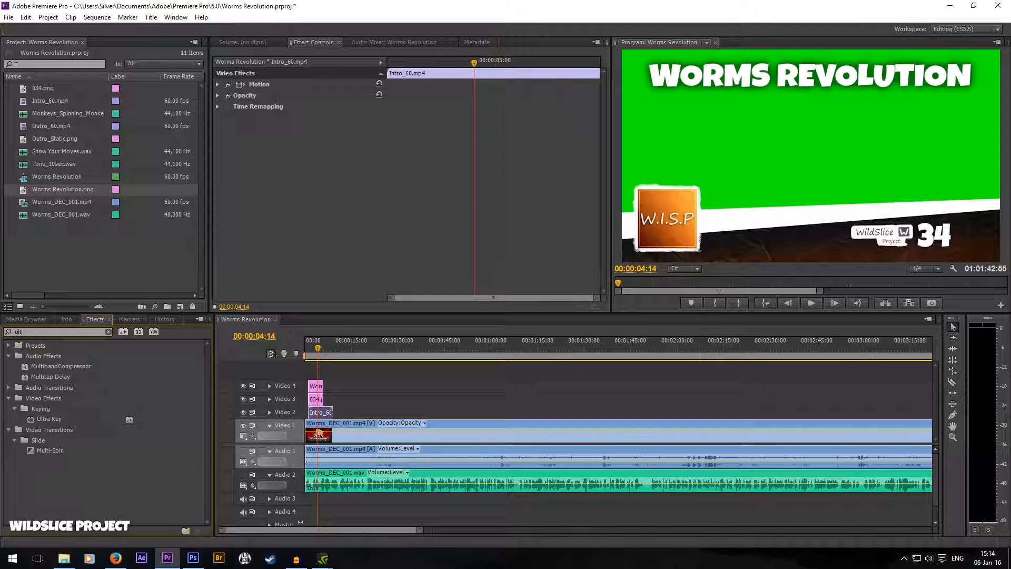
pyautogui.click(43, 417)
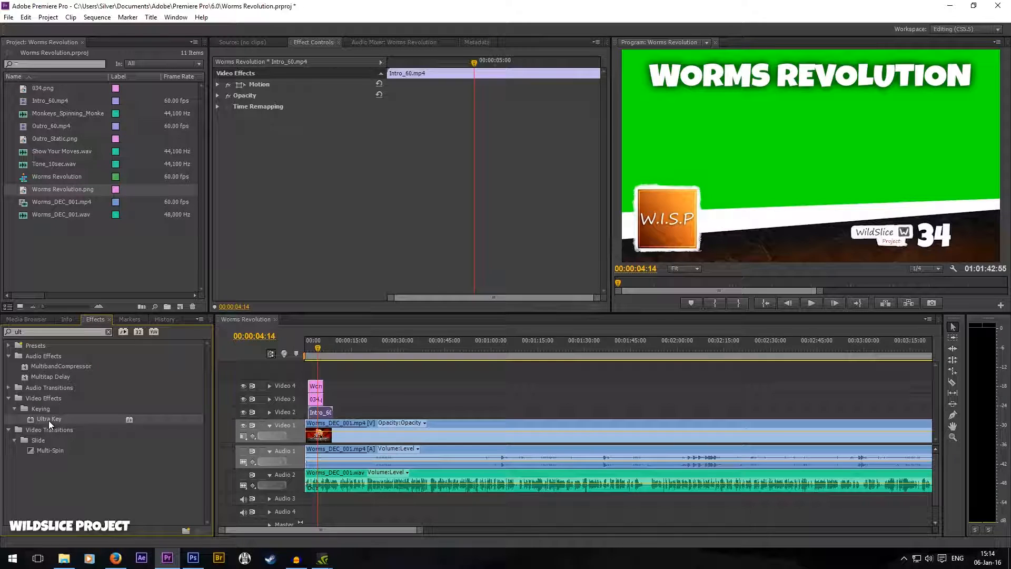
pyautogui.moveTo(48, 421); pyautogui.dragTo(272, 274)
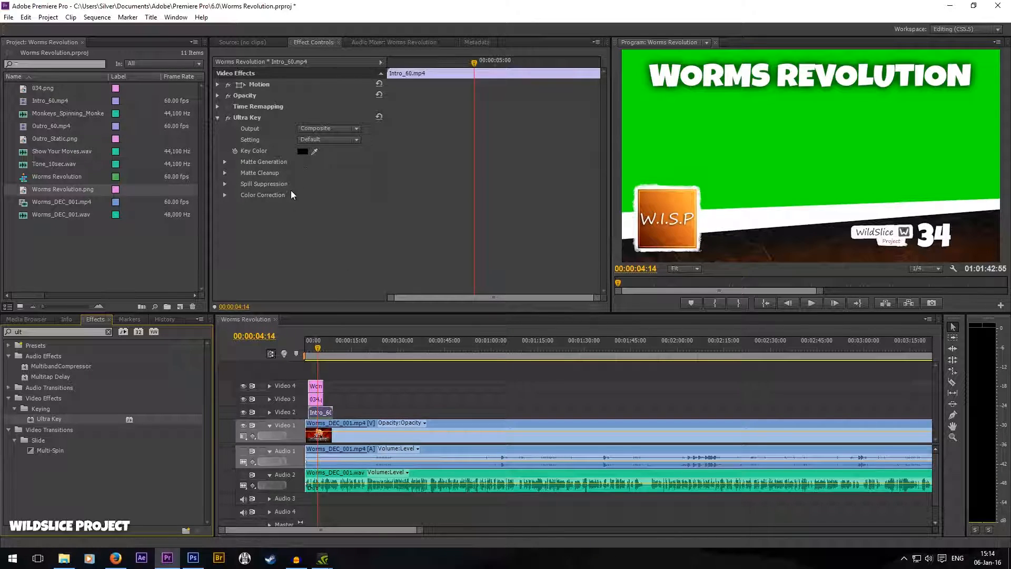
pyautogui.moveTo(315, 151); pyautogui.dragTo(732, 114)
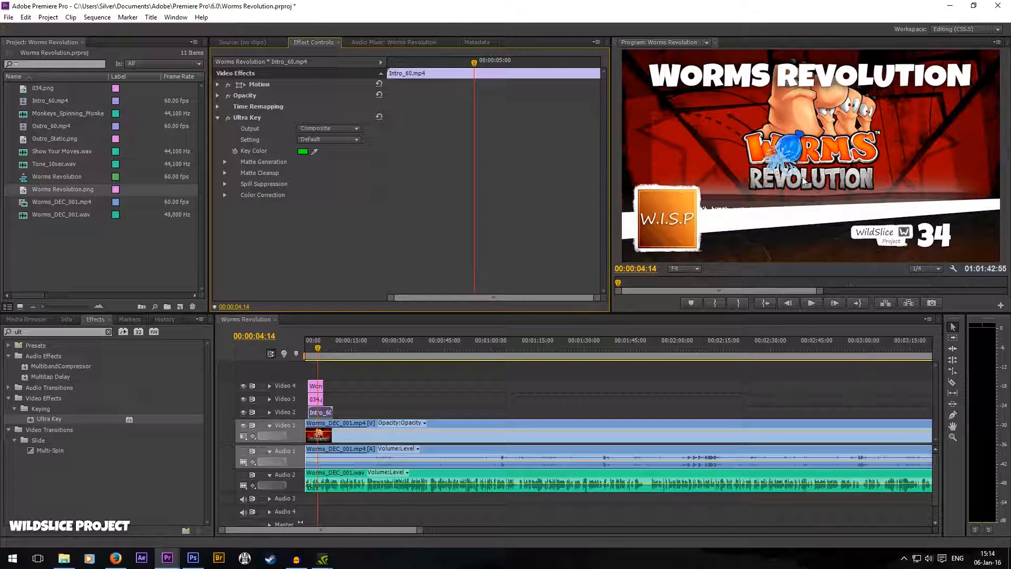
# Step: Play the sequence from 00:00:01:01 to check the keyed intro and titles over the gameplay footage
pyautogui.click(311, 350)
pyautogui.moveTo(311, 349); pyautogui.dragTo(308, 351)
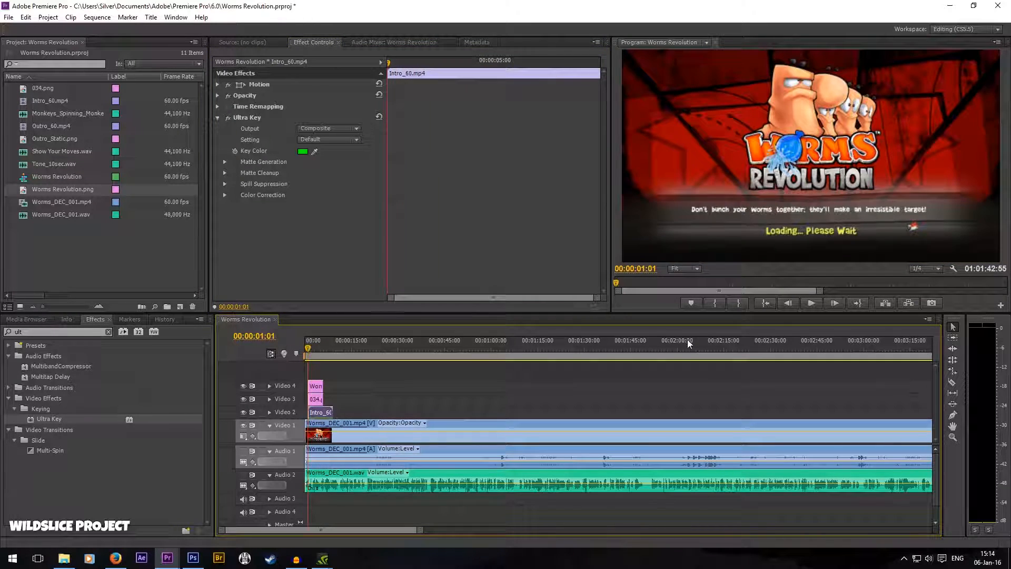
pyautogui.click(811, 303)
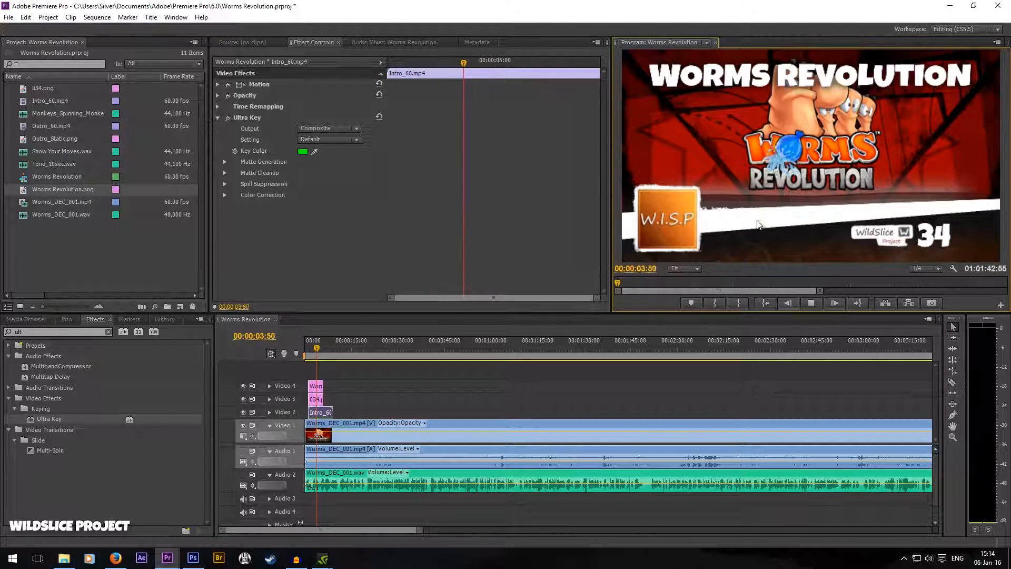
pyautogui.press('space')
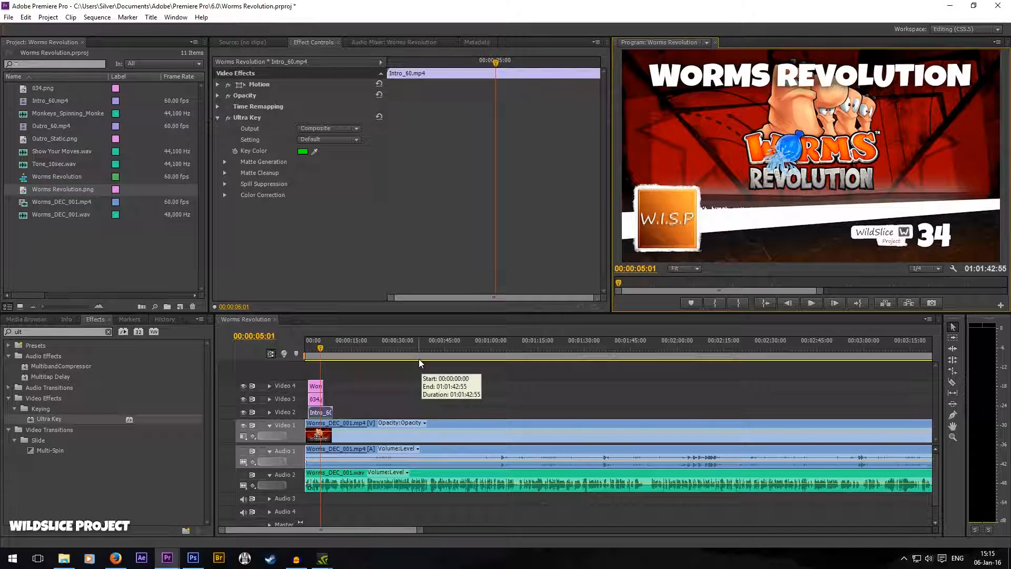
pyautogui.click(316, 351)
pyautogui.press('space')
pyautogui.moveTo(321, 362)
pyautogui.mouseDown()
pyautogui.moveTo(338, 363)
pyautogui.moveTo(317, 368)
pyautogui.mouseUp()
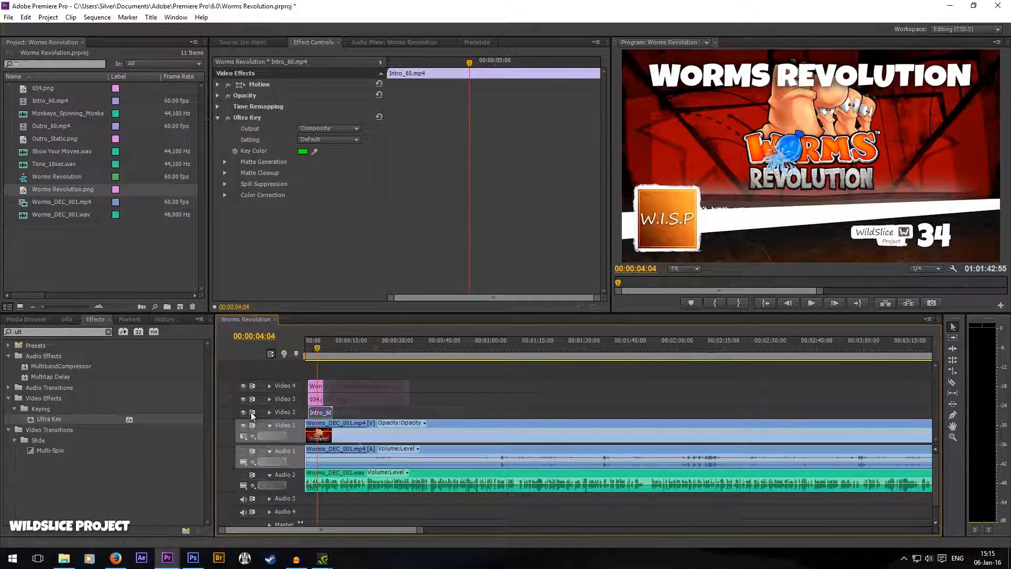
# Step: Extend 034.png on Video 3 and Worms Revolution.png on Video 4 to the end of Intro_60.mp4
pyautogui.press('=')
pyautogui.press('=')
pyautogui.press('=')
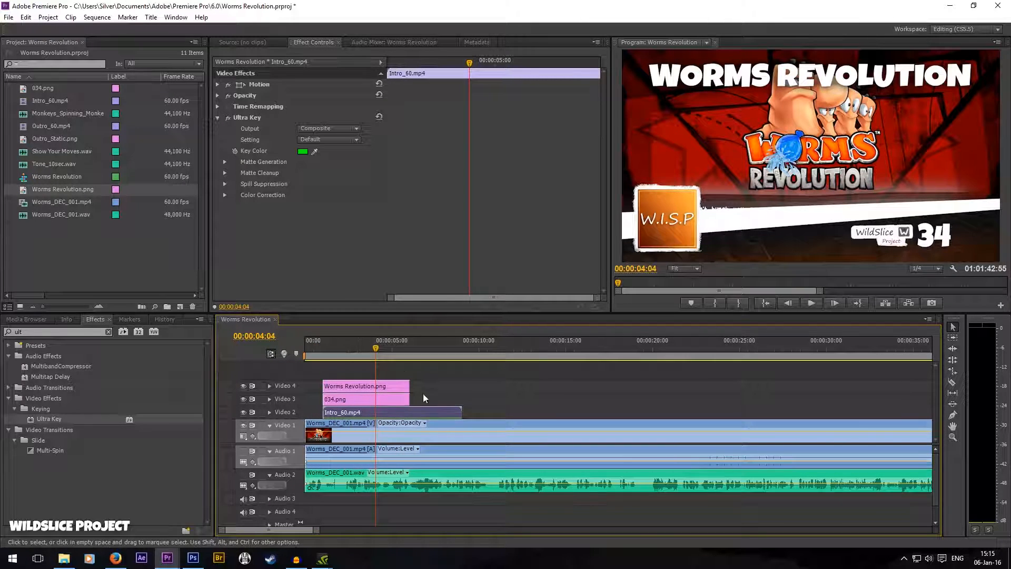
pyautogui.click(346, 398)
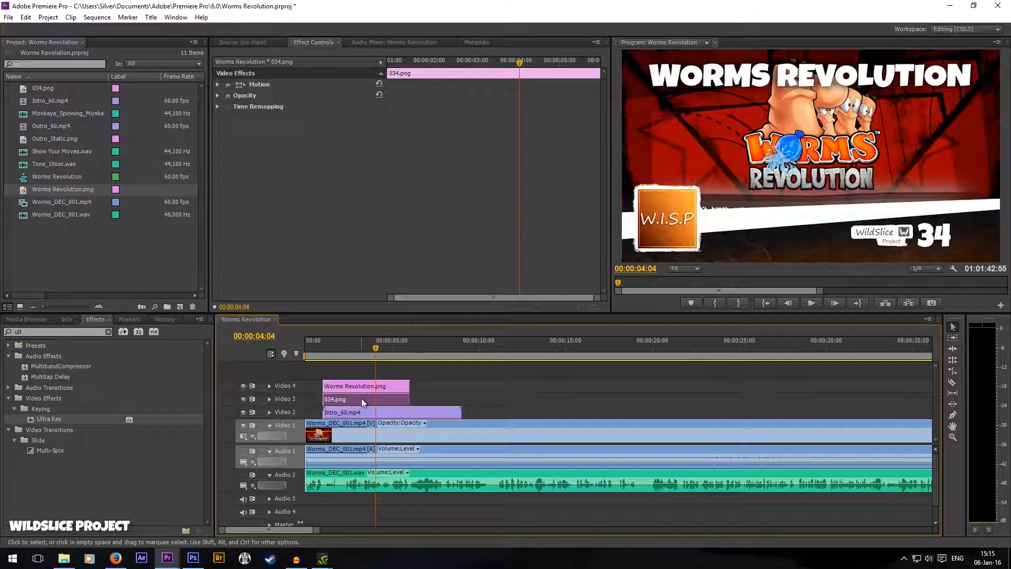
pyautogui.click(405, 398)
pyautogui.moveTo(405, 398); pyautogui.dragTo(461, 385)
pyautogui.click(392, 388)
pyautogui.click(387, 399)
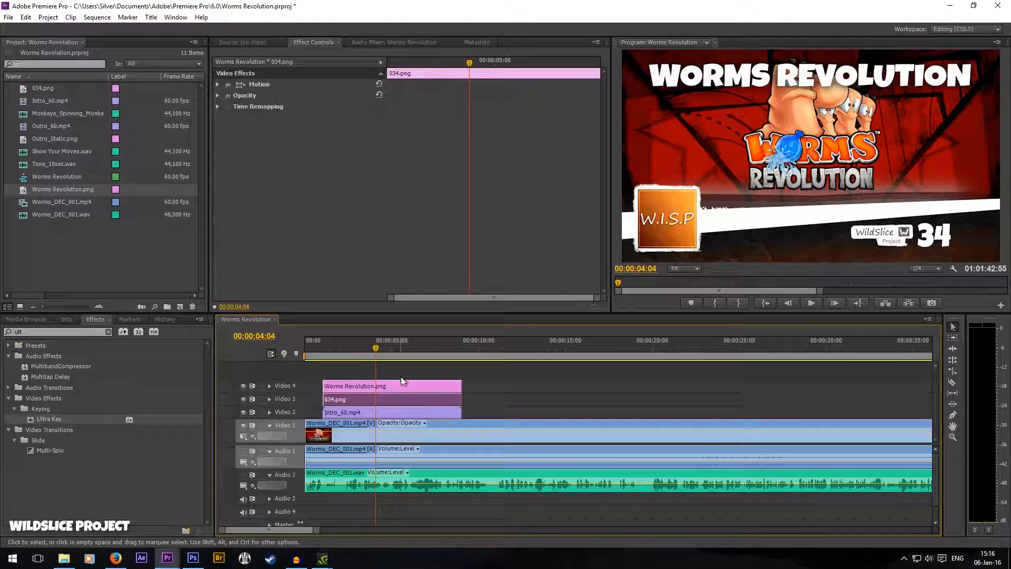
pyautogui.click(425, 382)
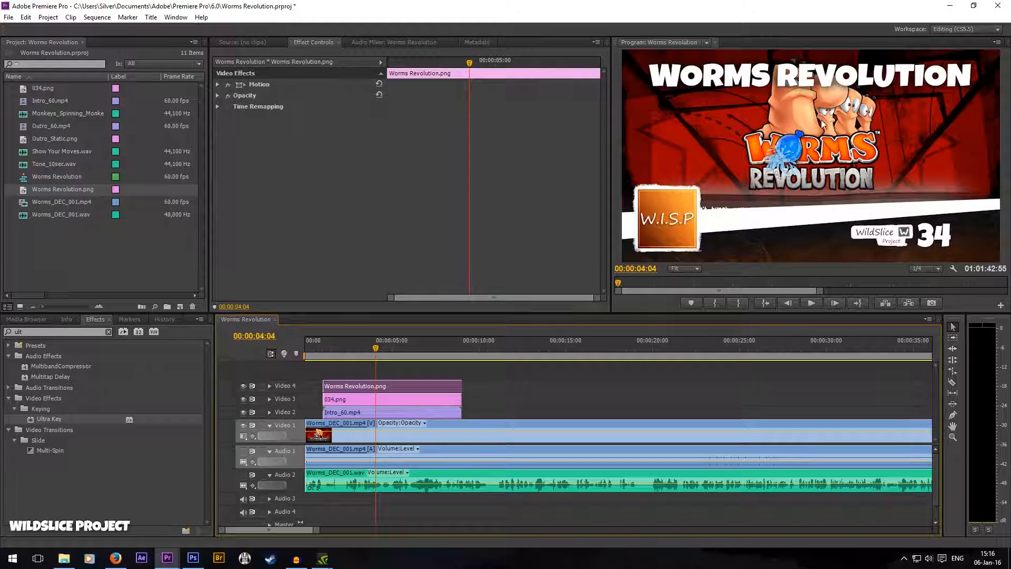
pyautogui.hotkey('ctrl', 's')
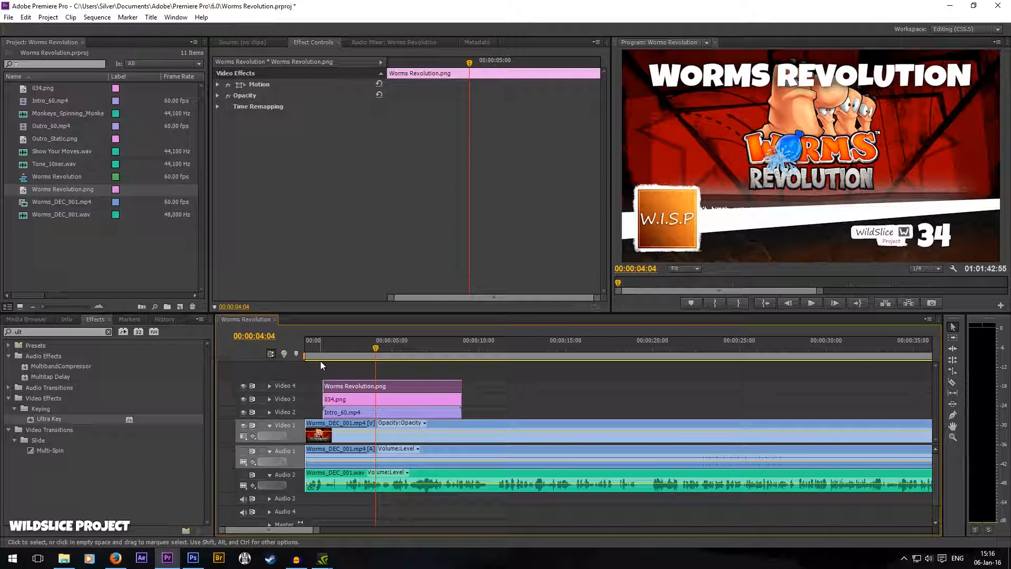
# Step: Find the Push transition and apply it to the start and end of both Worms Revolution.png and 034.png
pyautogui.moveTo(333, 351); pyautogui.dragTo(354, 358)
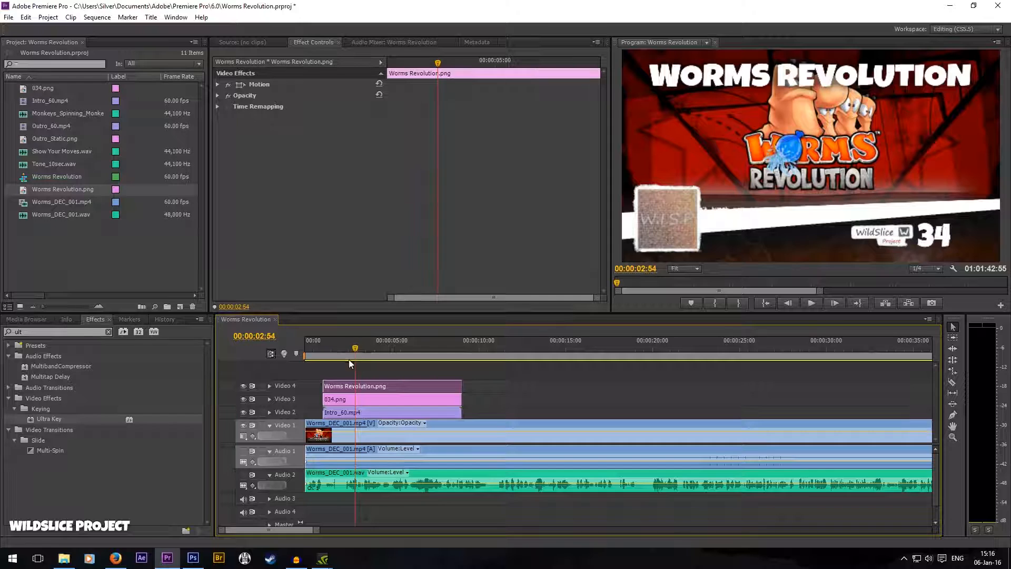
pyautogui.moveTo(31, 332); pyautogui.dragTo(1, 329)
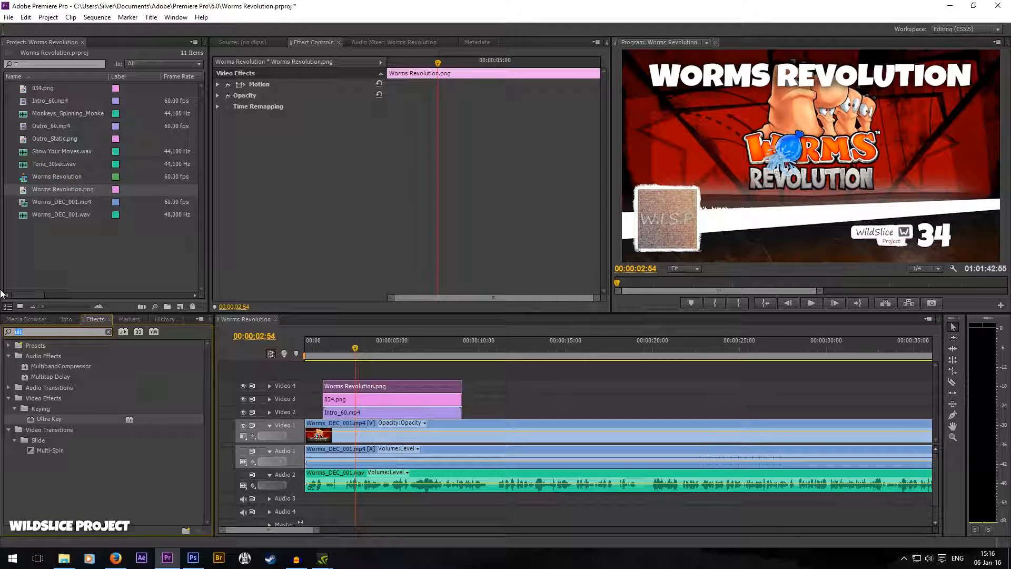
pyautogui.press('BackSpace')
pyautogui.write('pus')
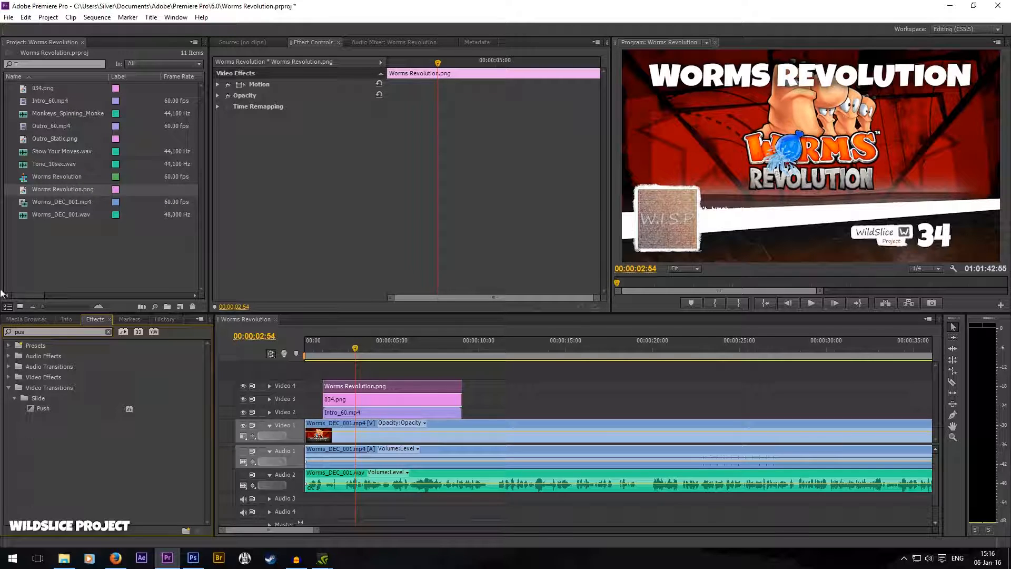
pyautogui.moveTo(42, 407); pyautogui.dragTo(250, 389)
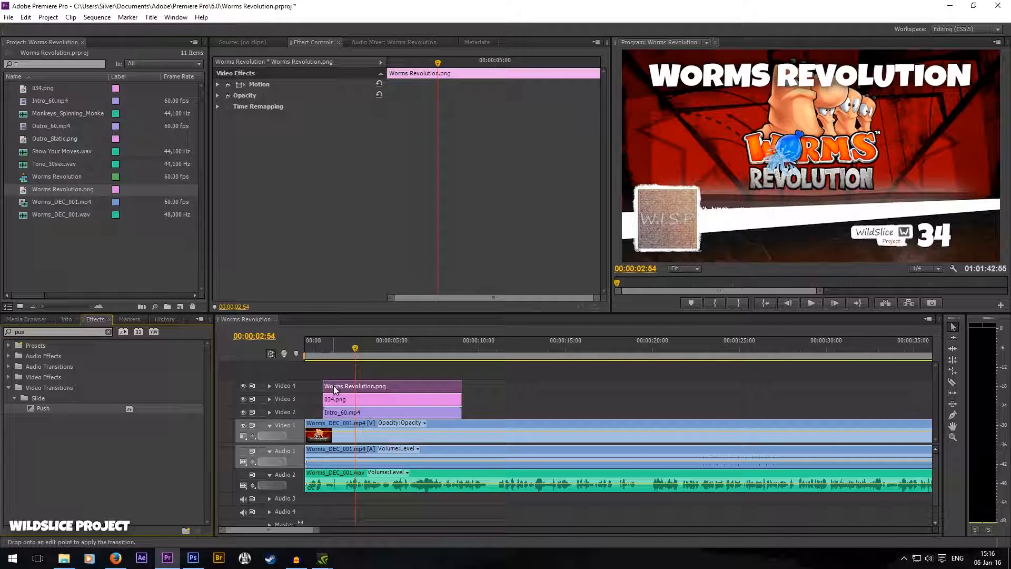
pyautogui.moveTo(328, 387); pyautogui.dragTo(327, 387)
pyautogui.moveTo(45, 409); pyautogui.dragTo(328, 404)
pyautogui.moveTo(131, 414); pyautogui.dragTo(462, 385)
pyautogui.moveTo(223, 414); pyautogui.dragTo(457, 397)
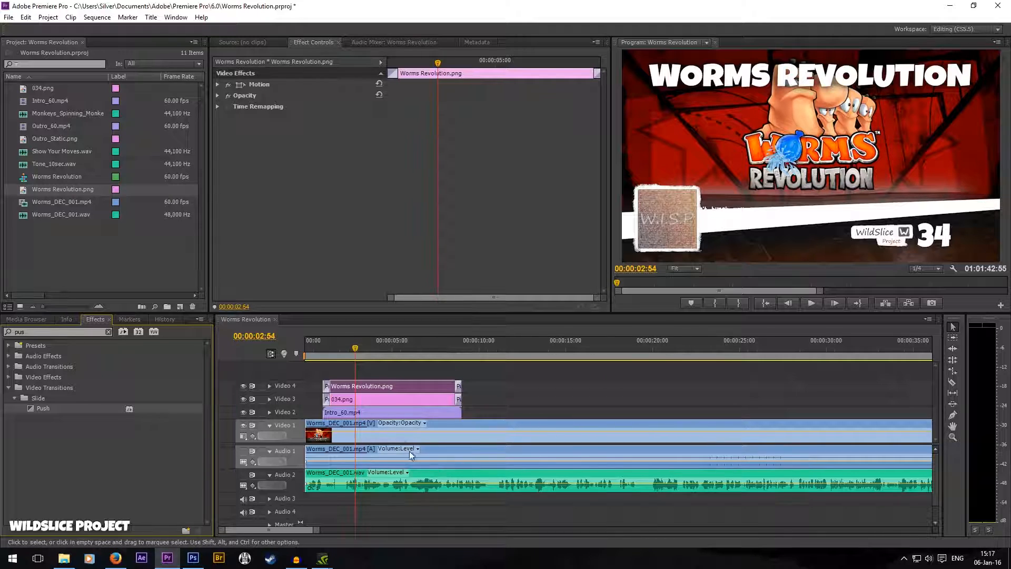
# Step: Set the duration of the Push transition at the start of 034.png to 00:00:00:50
pyautogui.scroll(2, 355, 422)
pyautogui.scroll(1, 354, 418)
pyautogui.moveTo(246, 530); pyautogui.dragTo(226, 529)
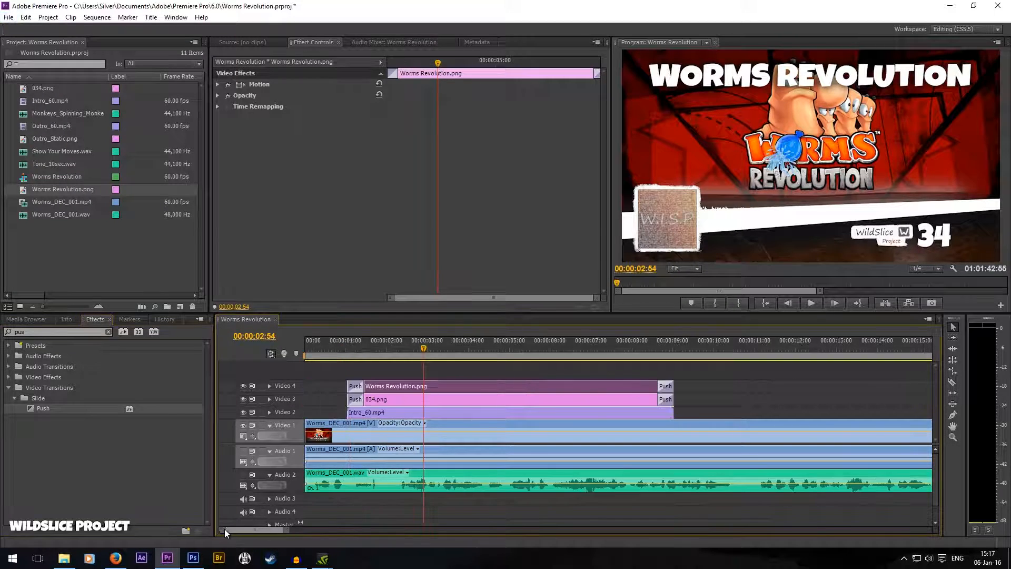
pyautogui.moveTo(359, 347); pyautogui.dragTo(326, 350)
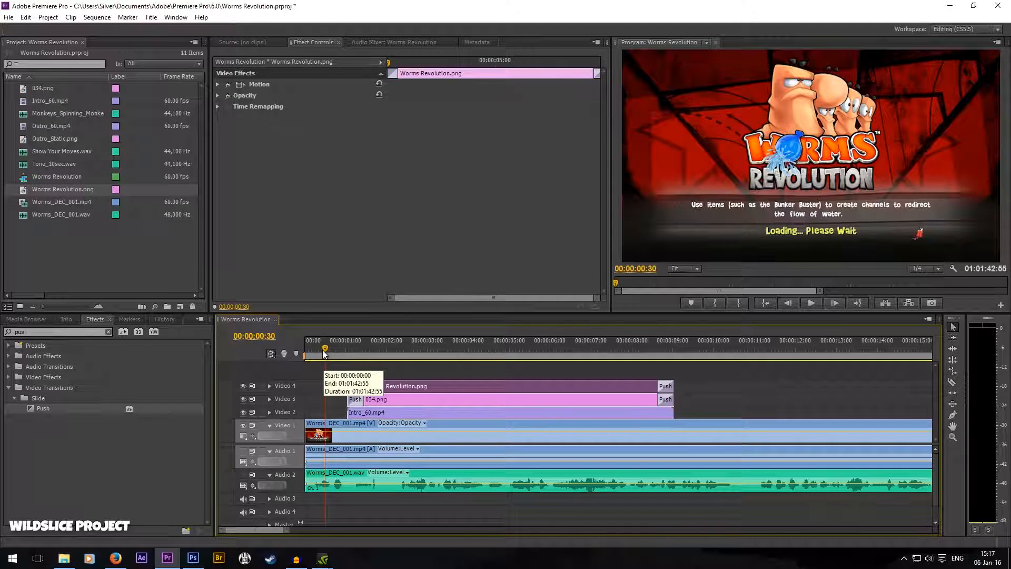
pyautogui.moveTo(325, 349); pyautogui.dragTo(376, 366)
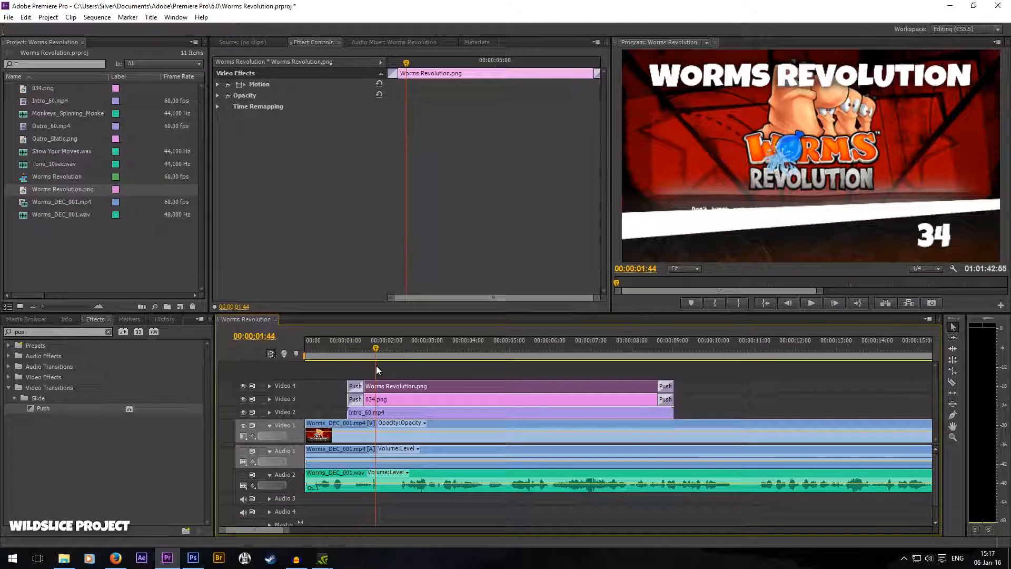
pyautogui.click(384, 402)
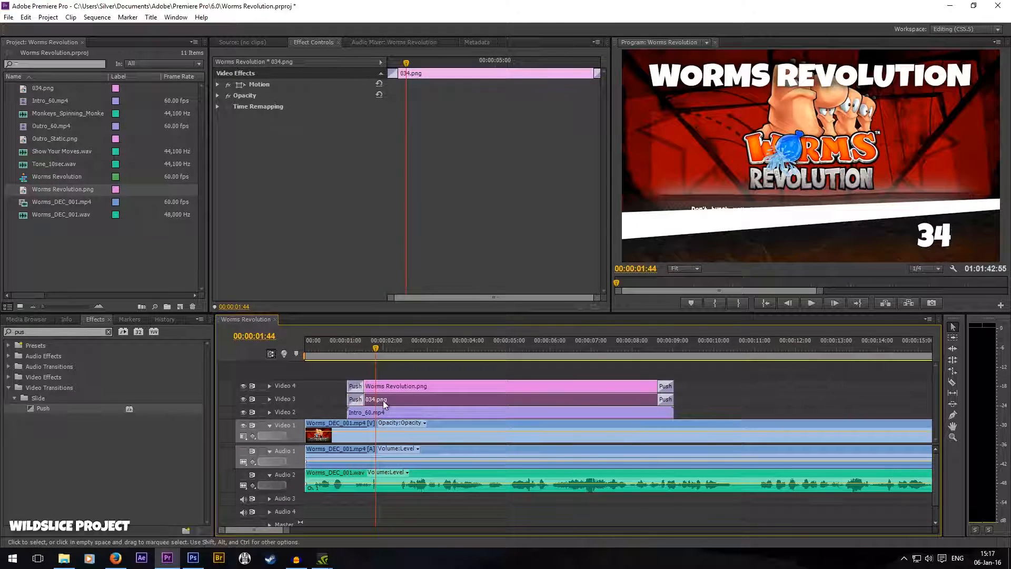
pyautogui.click(357, 401)
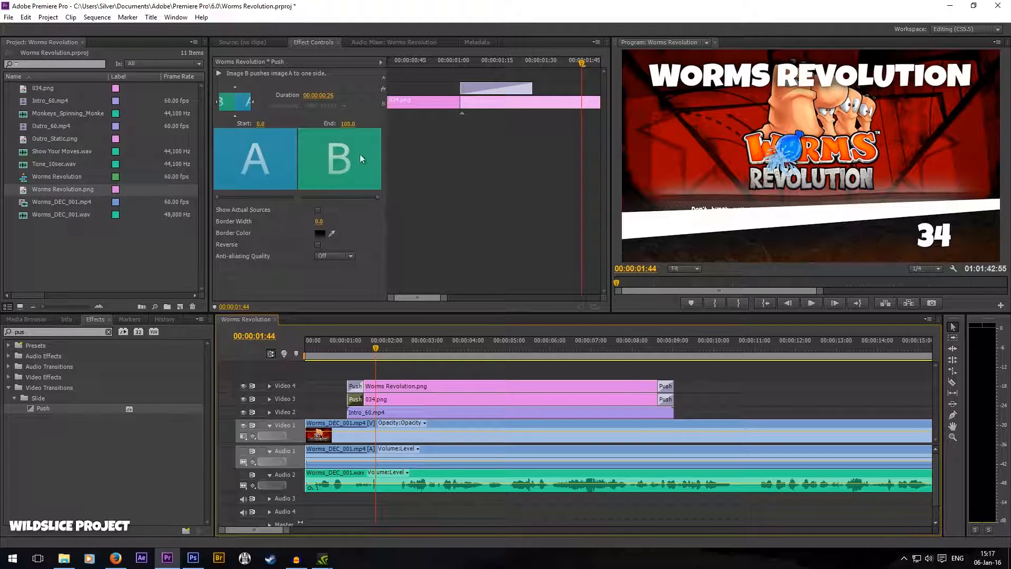
pyautogui.click(330, 97)
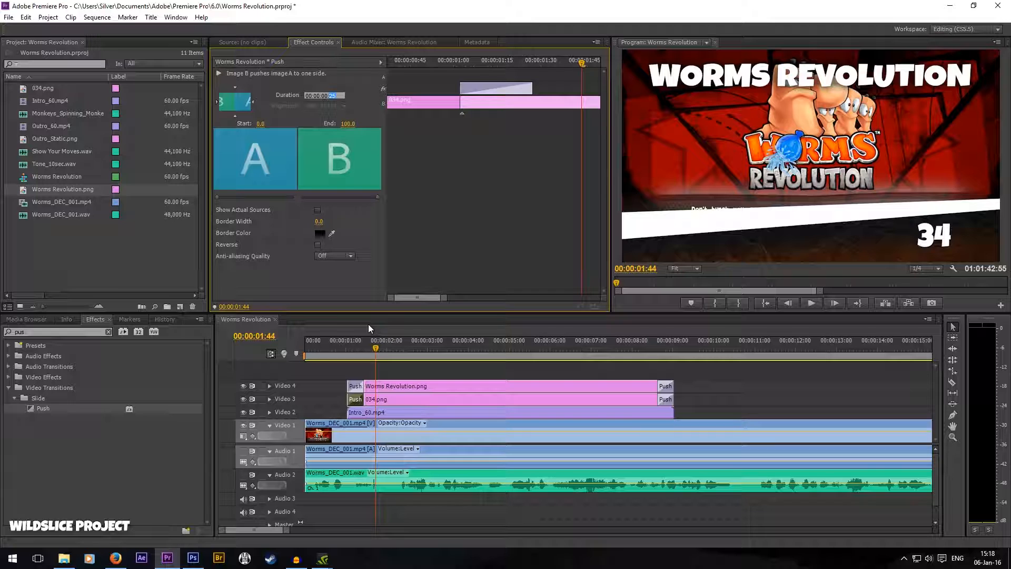
pyautogui.write('50')
pyautogui.press('Return')
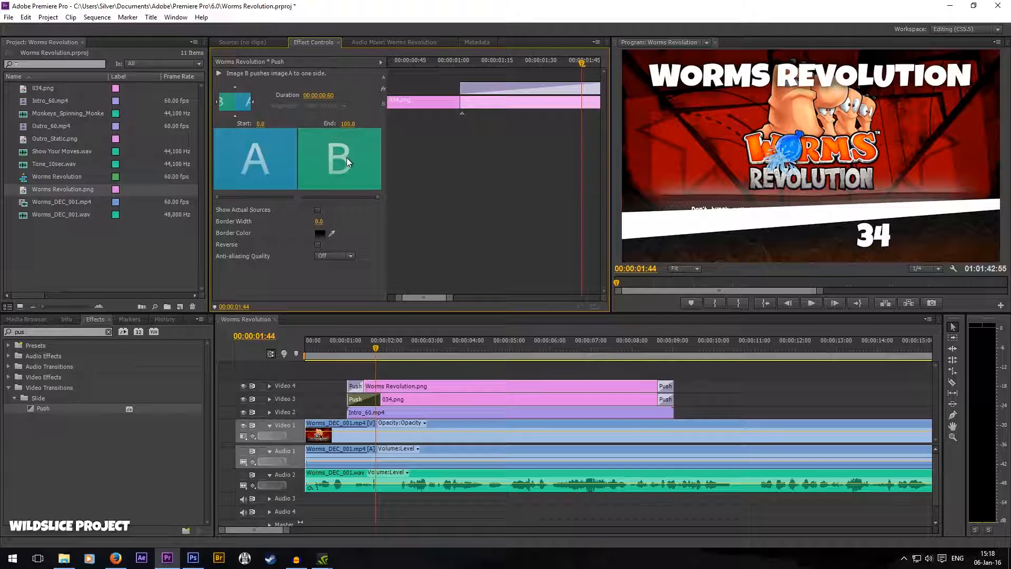
# Step: Reverse the Push transition at the start of 034.png and scrub through it to check the number's entrance
pyautogui.moveTo(348, 354); pyautogui.dragTo(379, 351)
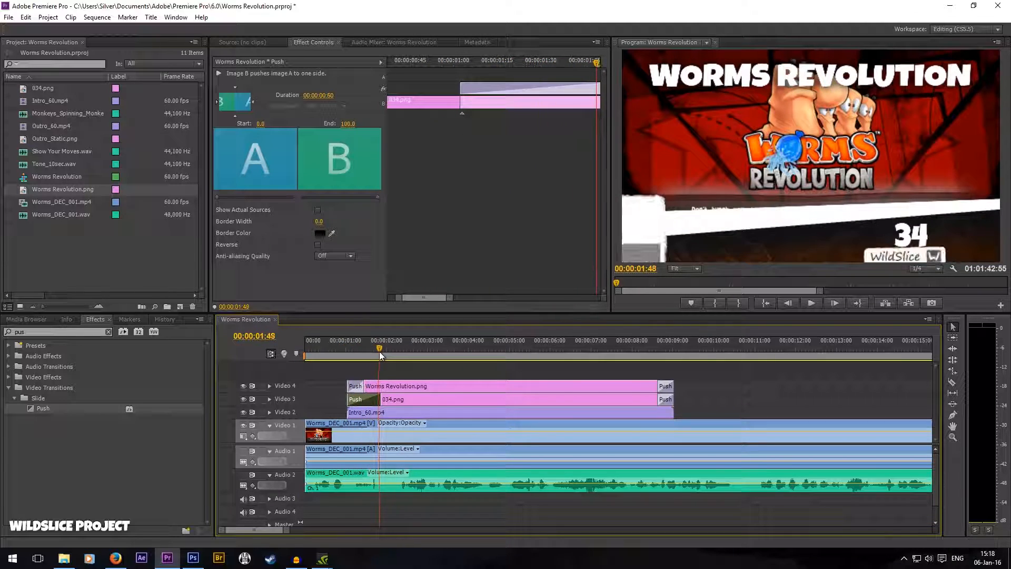
pyautogui.click(318, 245)
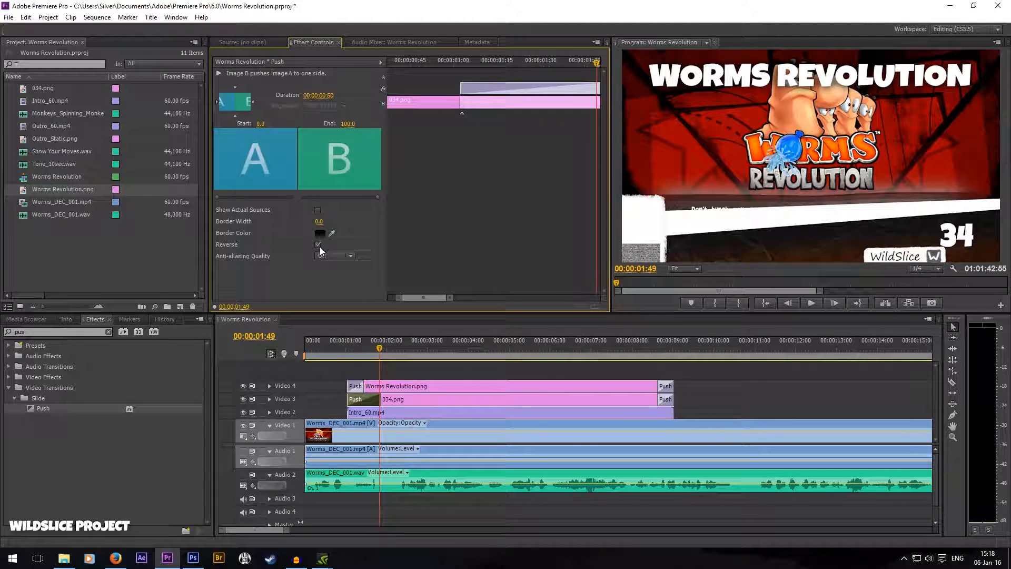
pyautogui.moveTo(381, 350)
pyautogui.mouseDown()
pyautogui.moveTo(346, 348)
pyautogui.moveTo(387, 348)
pyautogui.moveTo(347, 348)
pyautogui.moveTo(387, 359)
pyautogui.mouseUp()
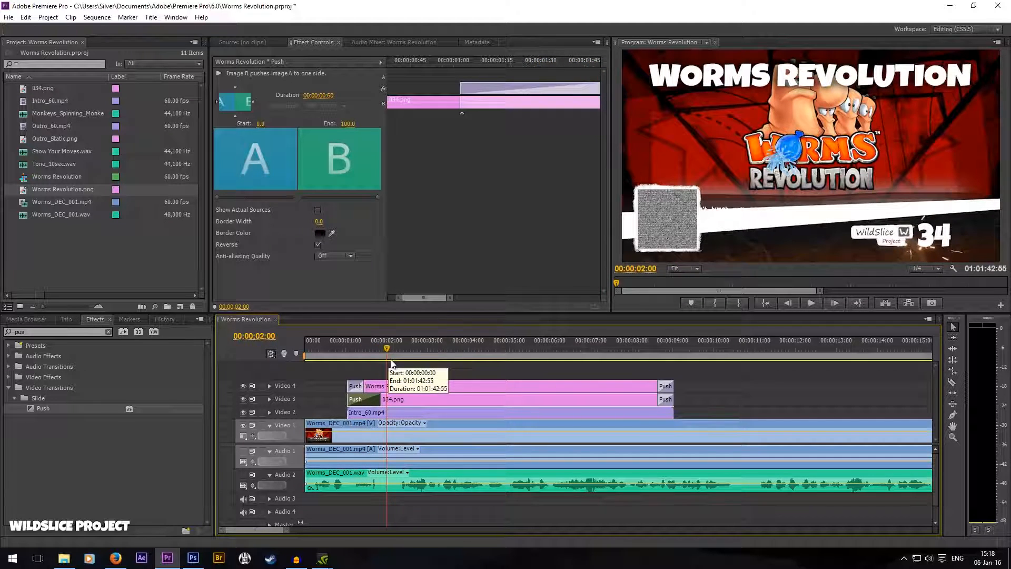
pyautogui.click(383, 347)
# Step: Reverse the Push transition at the end of Worms Revolution.png, check it, and return the playhead to 00:00:00:36
pyautogui.moveTo(519, 349); pyautogui.dragTo(653, 367)
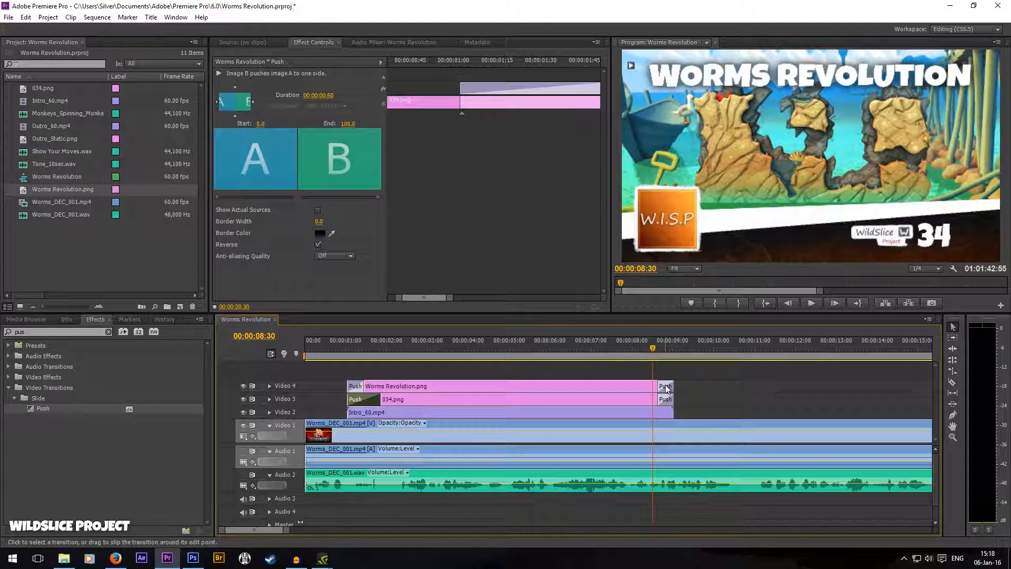
pyautogui.click(666, 388)
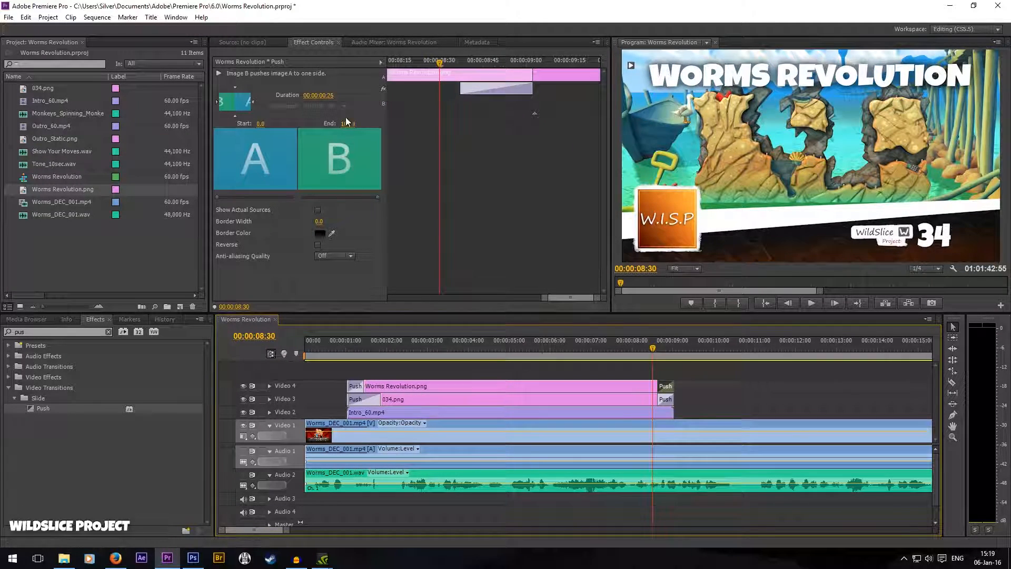
pyautogui.click(319, 245)
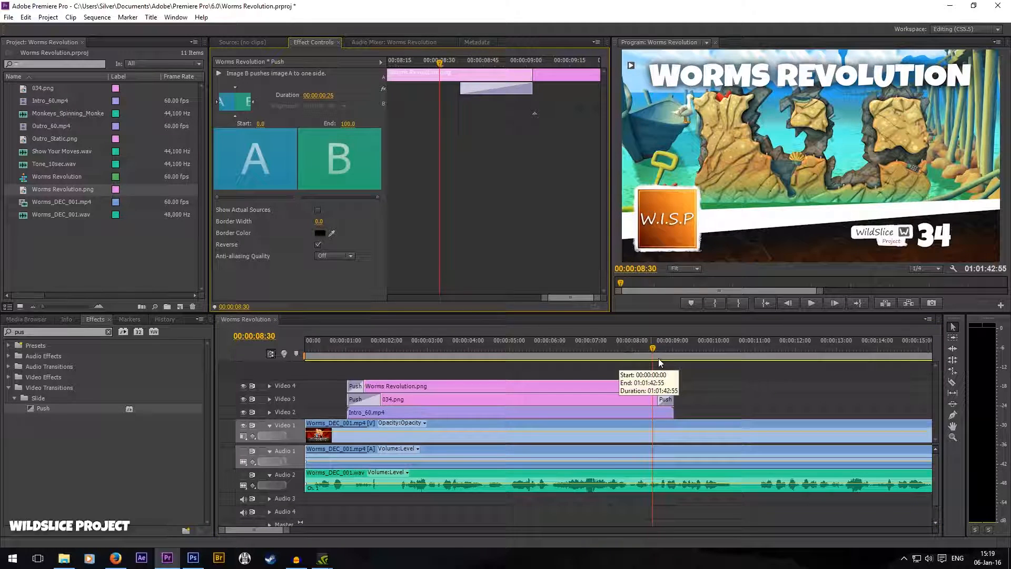
pyautogui.moveTo(653, 350)
pyautogui.mouseDown()
pyautogui.moveTo(675, 349)
pyautogui.moveTo(658, 349)
pyautogui.mouseUp()
pyautogui.moveTo(486, 353); pyautogui.dragTo(328, 354)
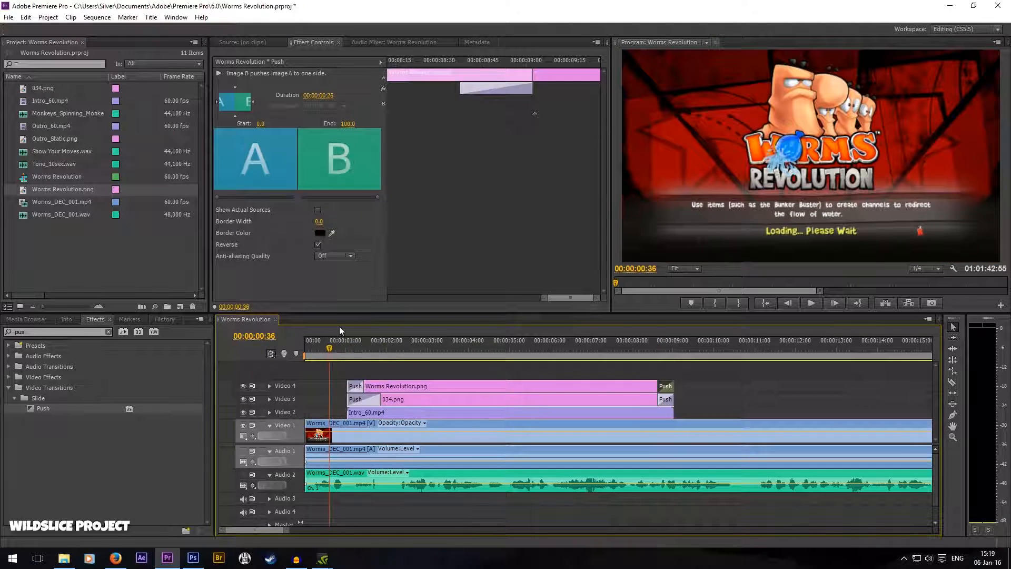
pyautogui.click(722, 386)
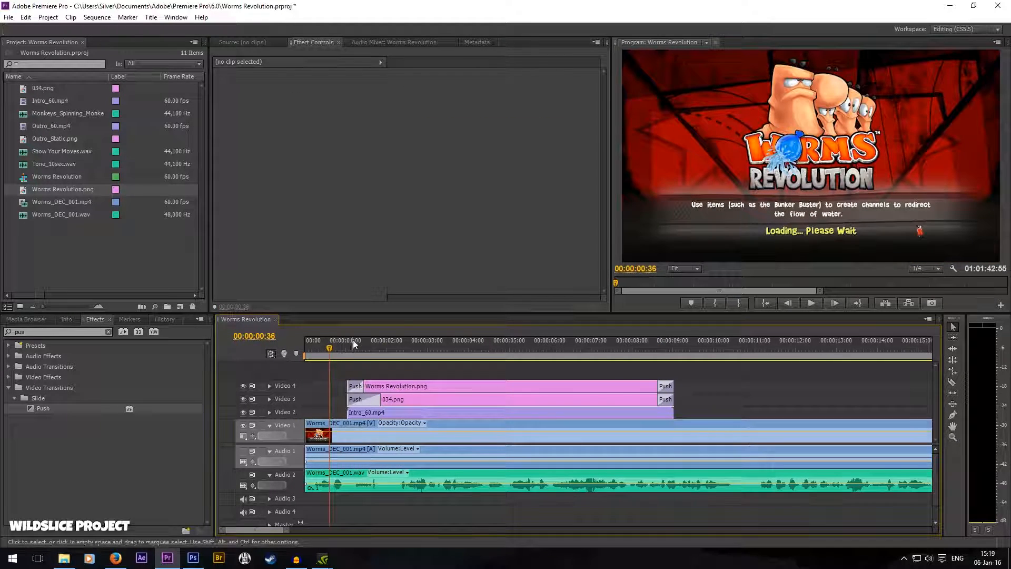
# Step: Play the intro, replay the titles' exit from 00:00:08:00, scrub through it once more, and return the playhead to the sequence start
pyautogui.click(811, 303)
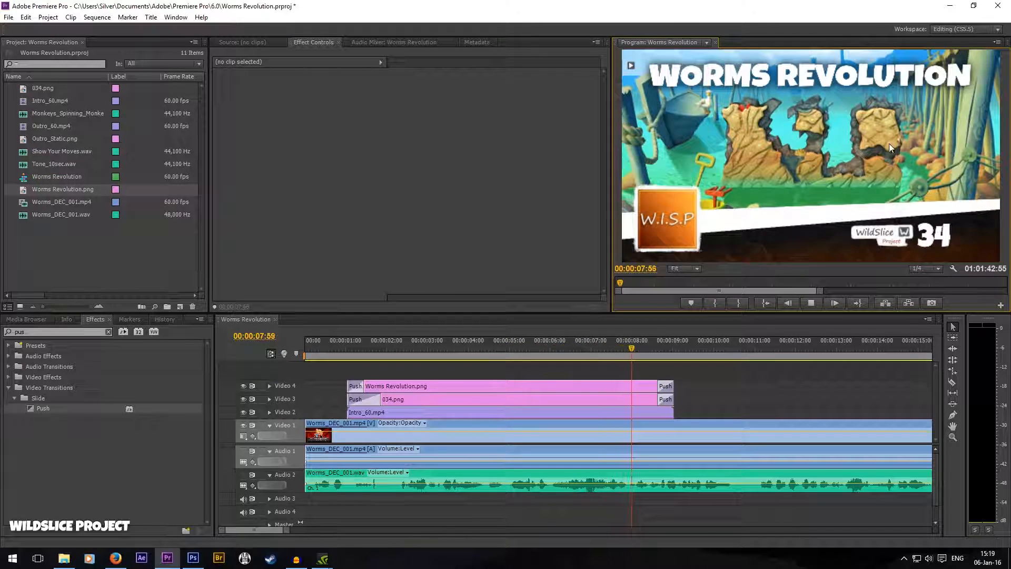
pyautogui.click(813, 301)
pyautogui.moveTo(675, 344); pyautogui.dragTo(632, 353)
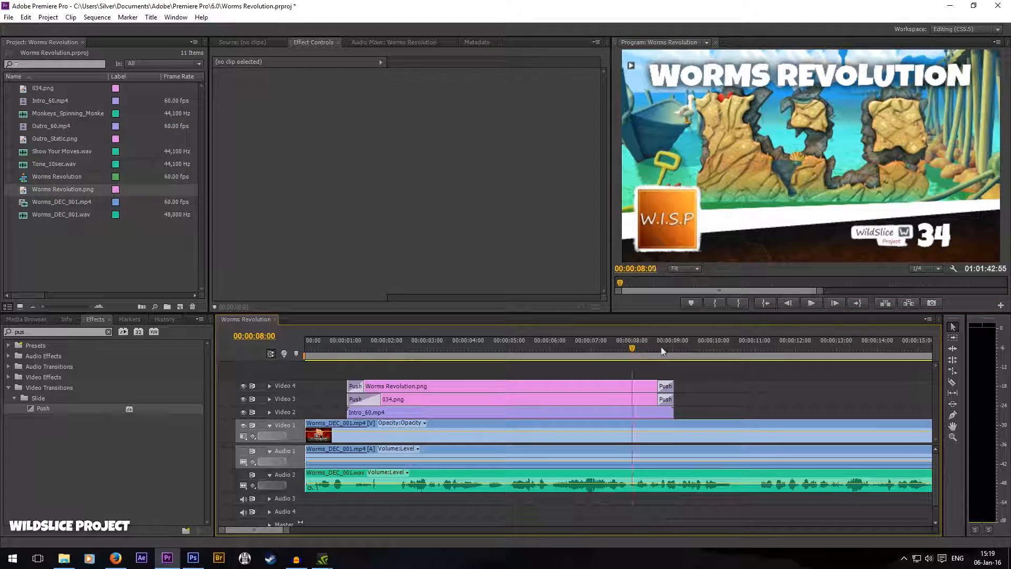
pyautogui.click(811, 303)
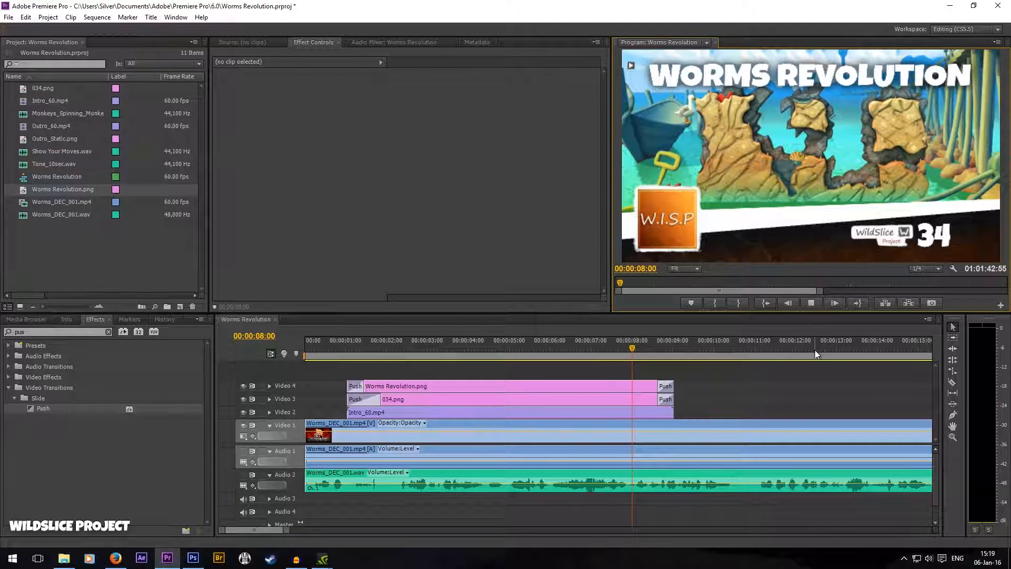
pyautogui.click(811, 304)
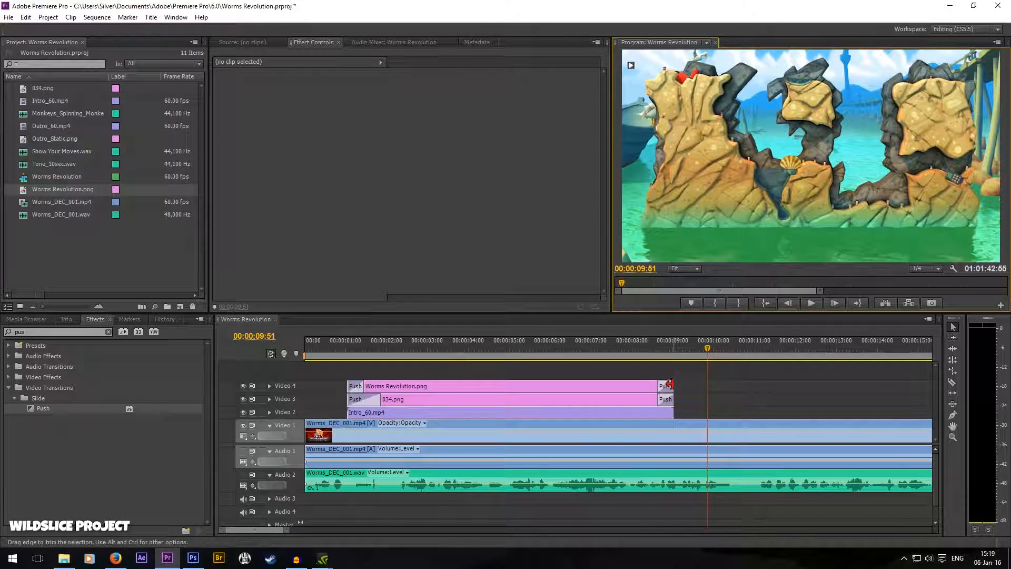
pyautogui.press('Home')
pyautogui.moveTo(678, 355); pyautogui.dragTo(447, 357)
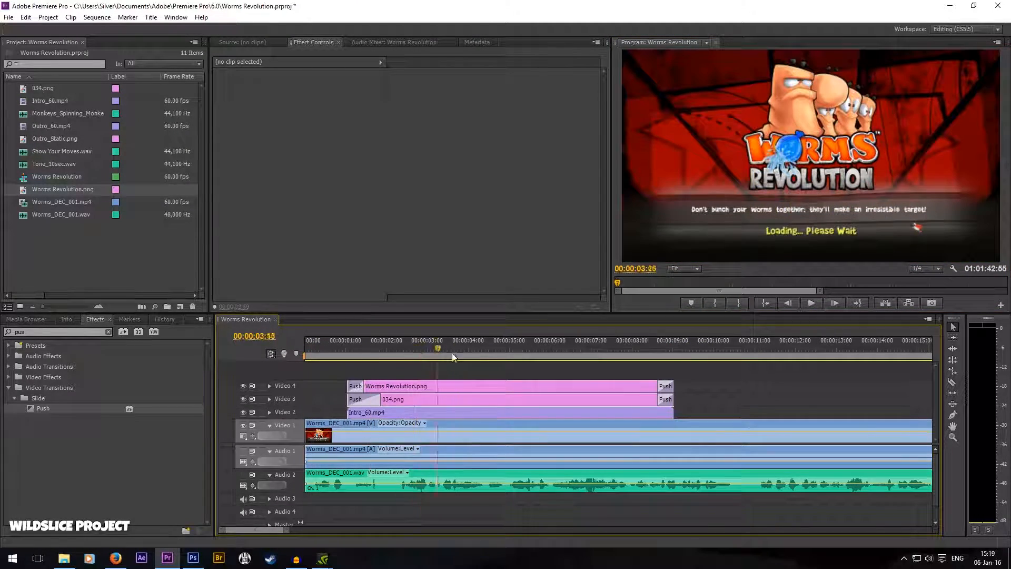
pyautogui.moveTo(610, 361); pyautogui.dragTo(292, 371)
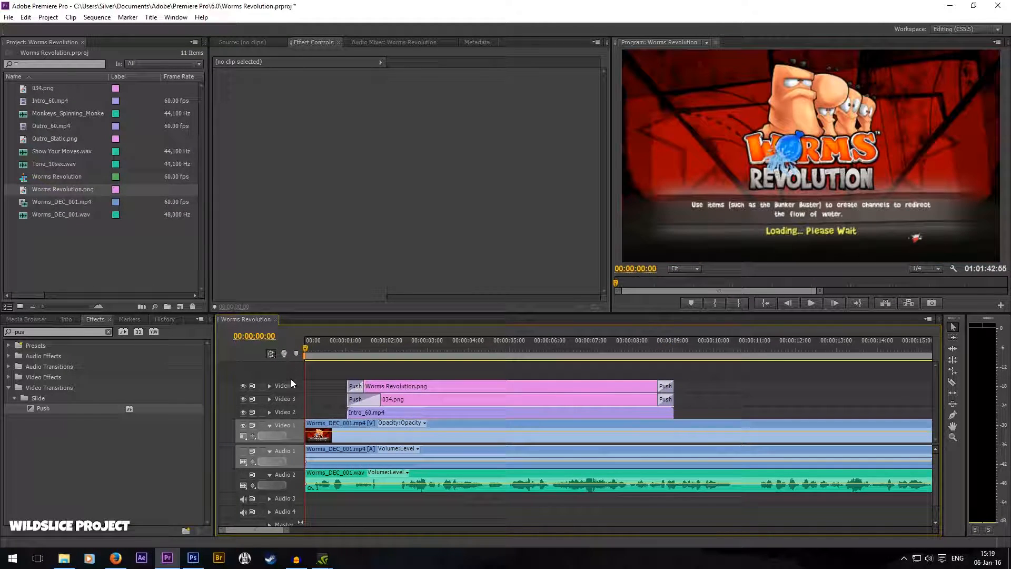
# Step: Turn the output of Audio 1 and Audio 2 back on and play the intro from the start with sound
pyautogui.click(242, 452)
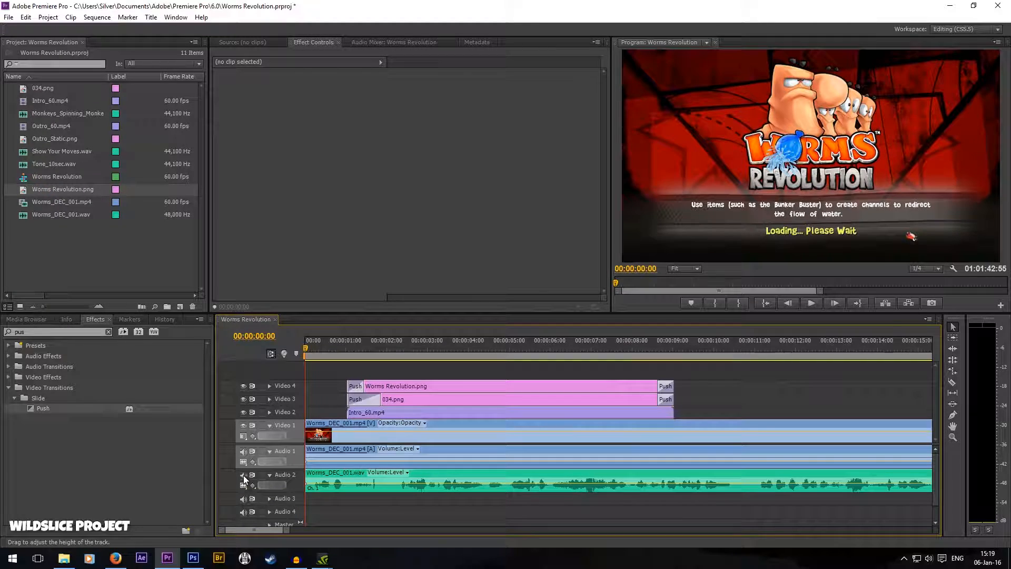
pyautogui.click(813, 305)
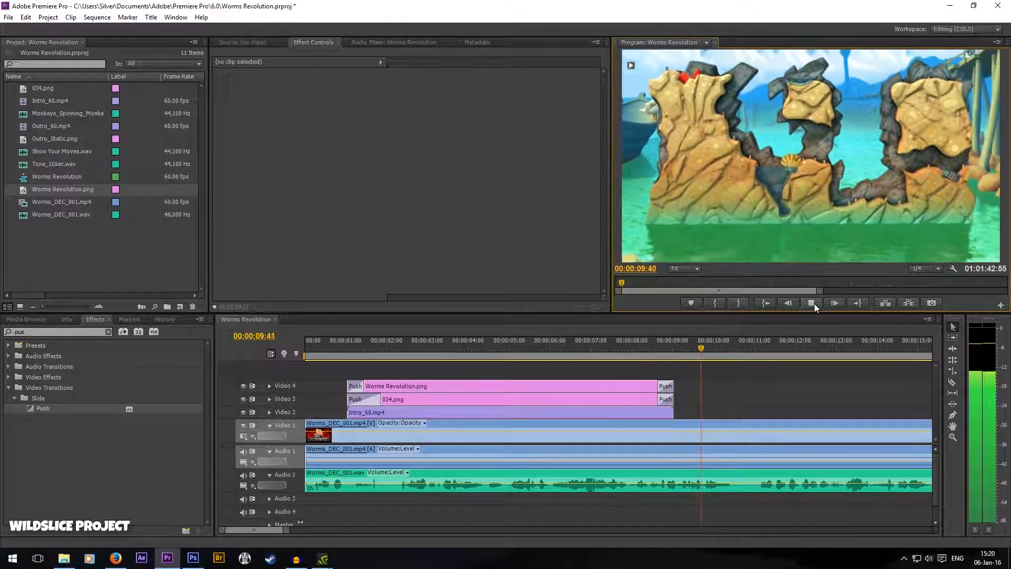
pyautogui.click(814, 304)
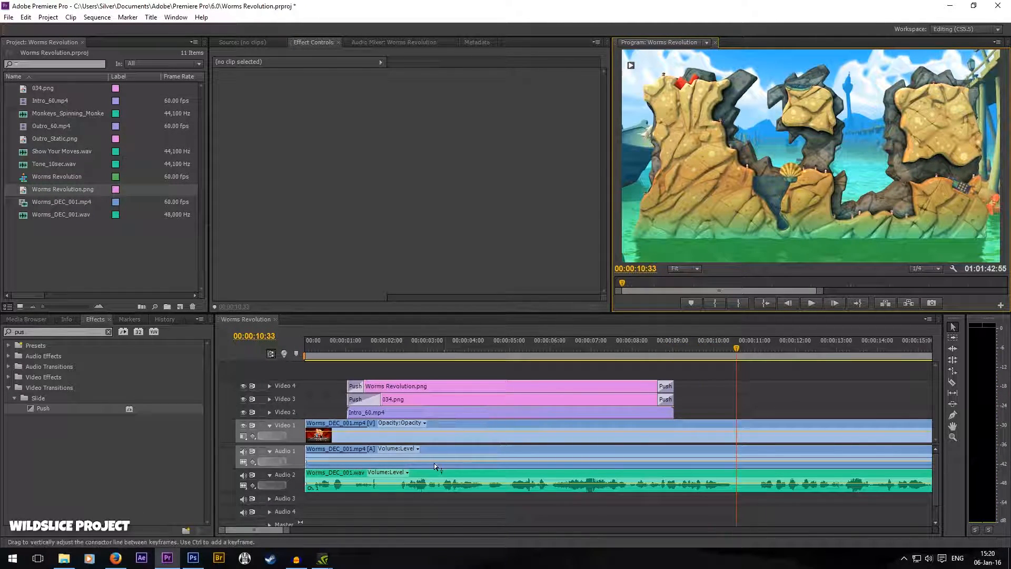
pyautogui.moveTo(400, 345); pyautogui.dragTo(600, 392)
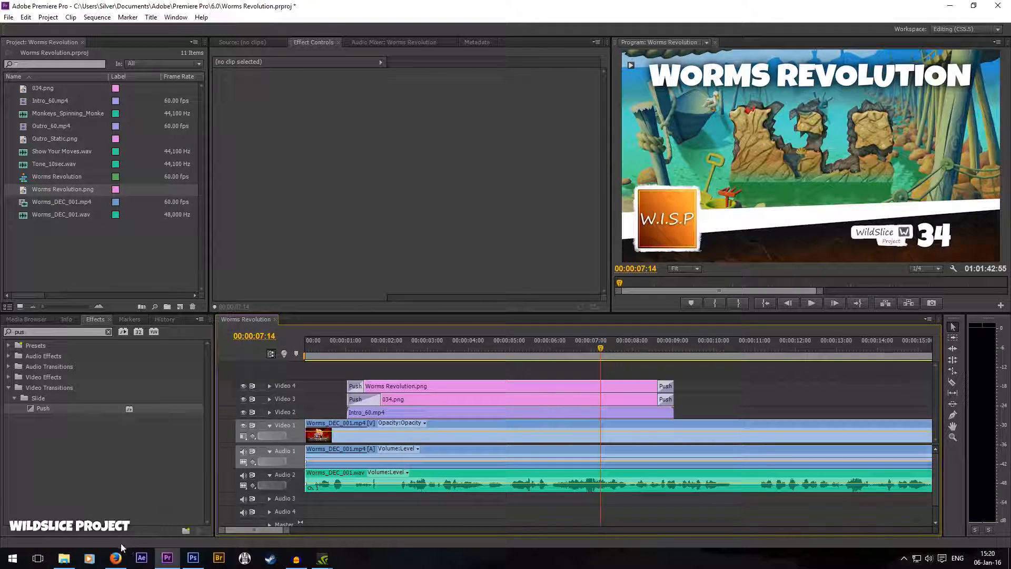
# Step: Switch to Firefox and open the WTF Is... Renowned Explorers video from TotalBiscuit's channel to examine its opening
pyautogui.click(116, 558)
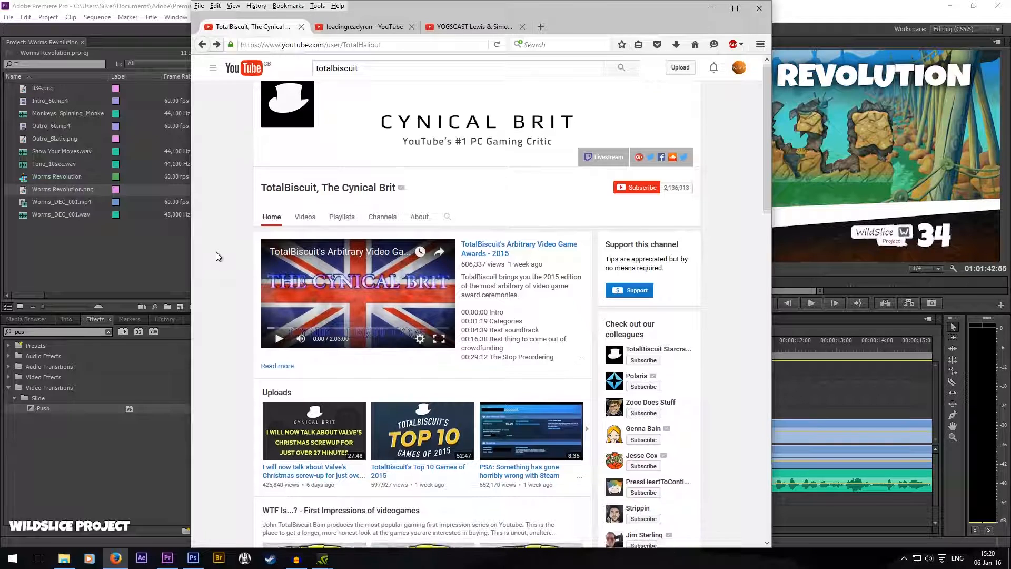
pyautogui.scroll(-3, 217, 253)
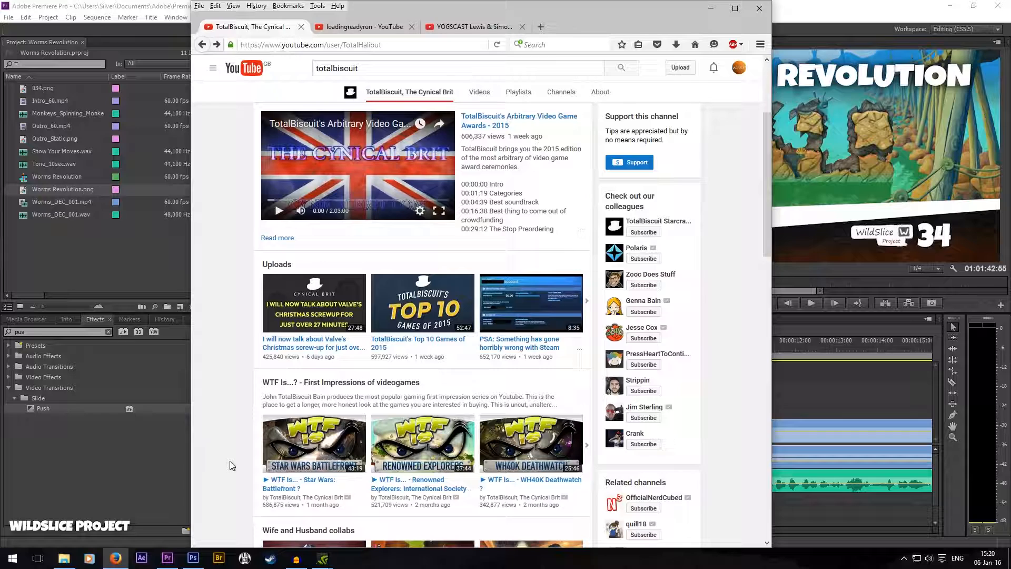
pyautogui.click(416, 439)
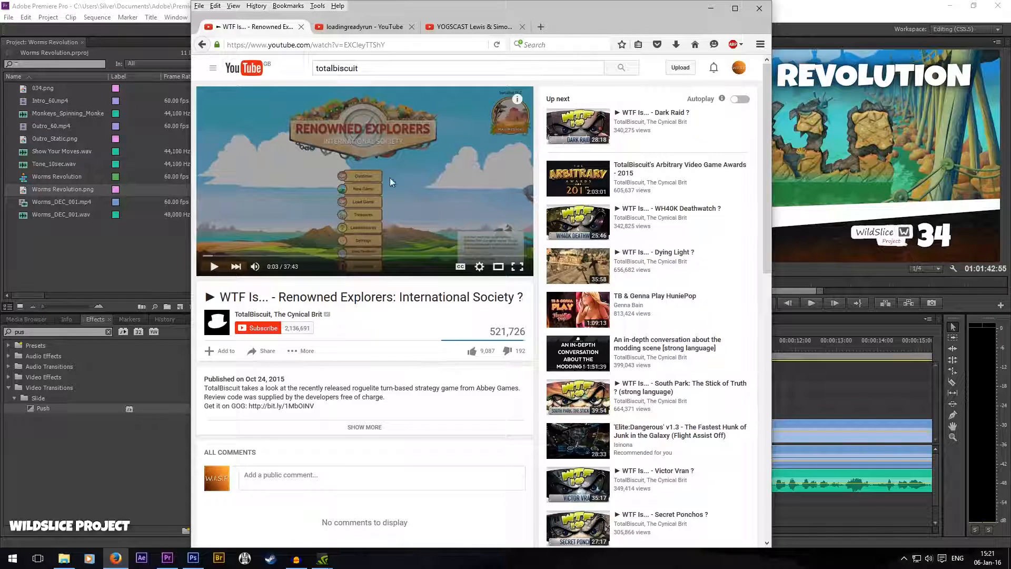
# Step: Find Crapshots Ep309 - The Shakespeare among the loadingreadyrun uploads, play its opening and pause it
pyautogui.click(364, 29)
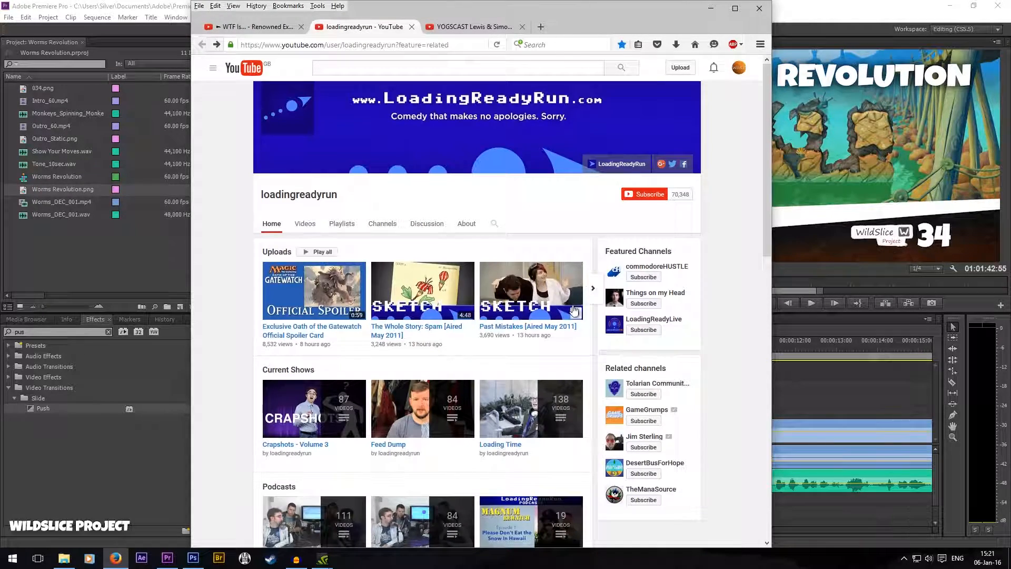
pyautogui.click(594, 288)
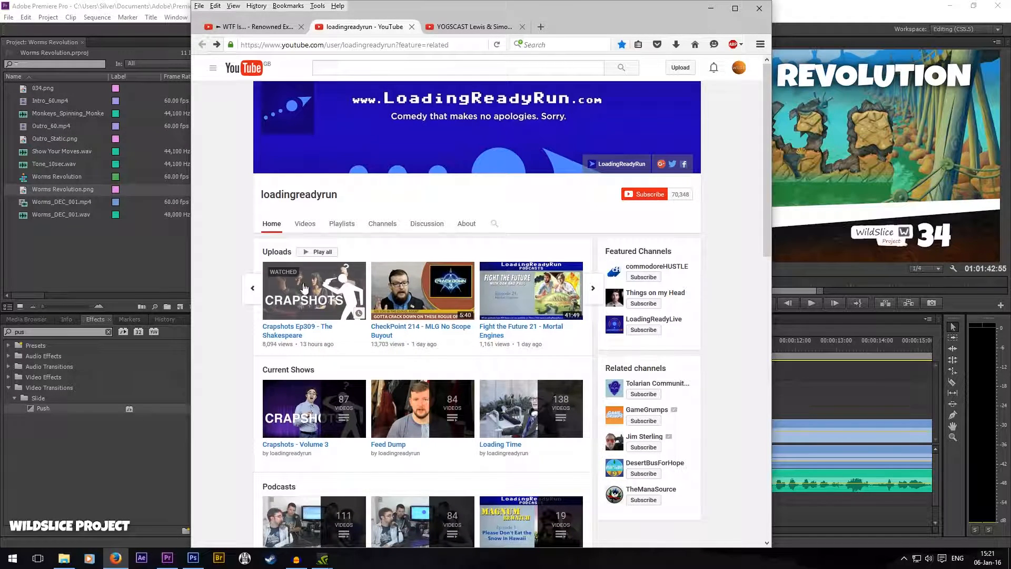
pyautogui.click(319, 293)
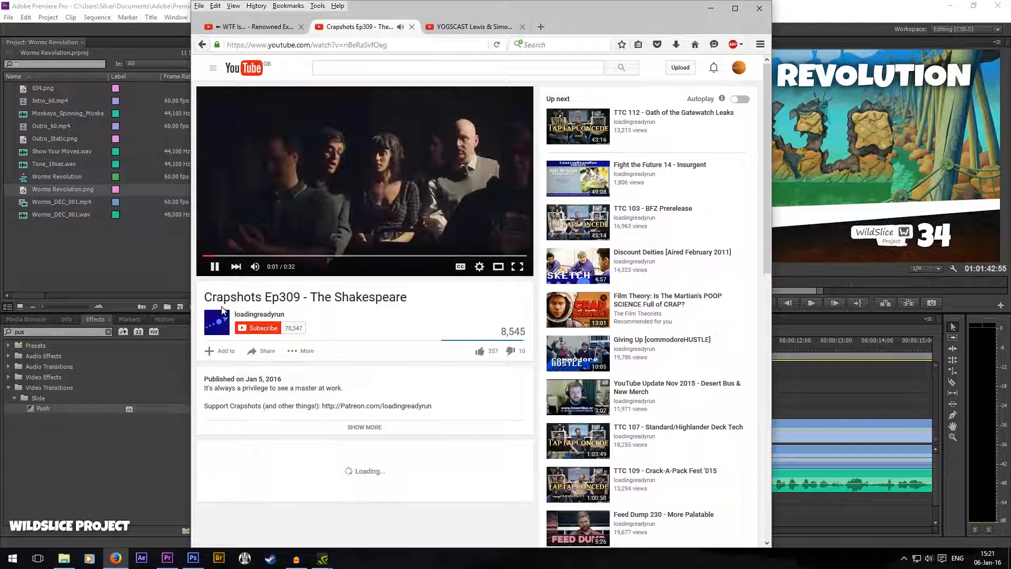
pyautogui.click(213, 267)
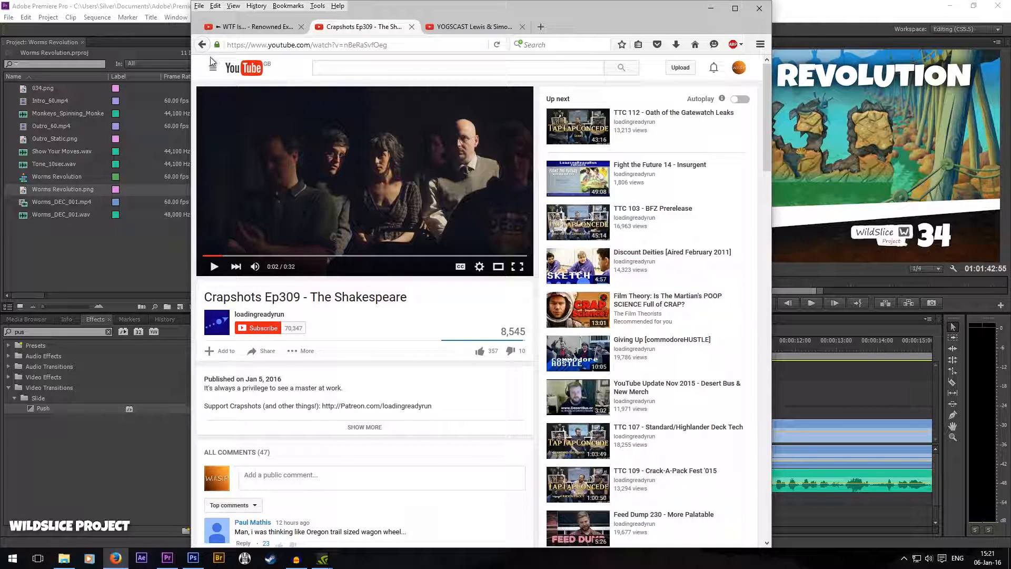
# Step: Return to the loadingreadyrun channel, open Giving Up [commodoreHUSTLE] from its uploads, and play its opening briefly
pyautogui.click(202, 45)
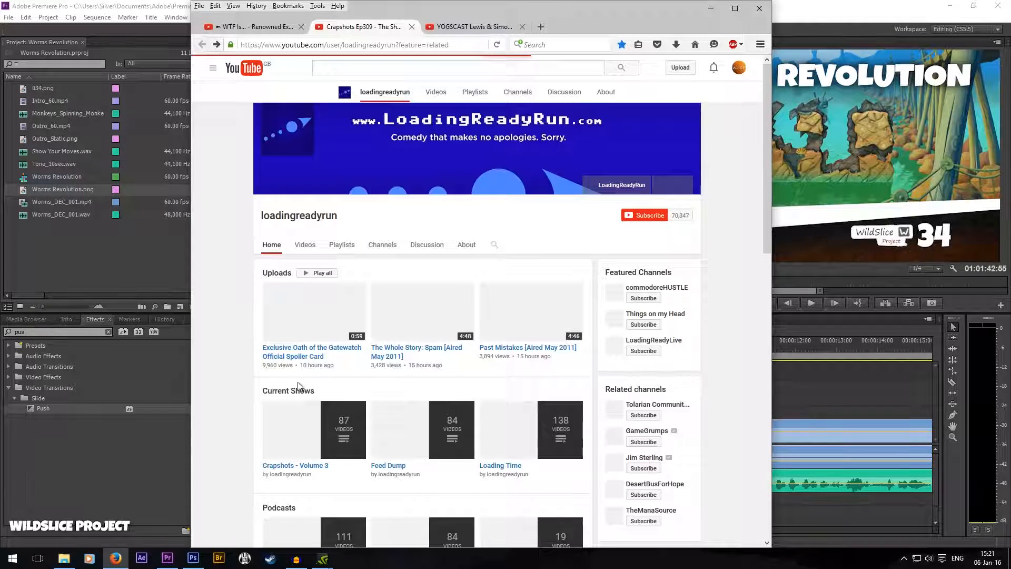
pyautogui.click(592, 290)
pyautogui.click(594, 292)
pyautogui.click(519, 290)
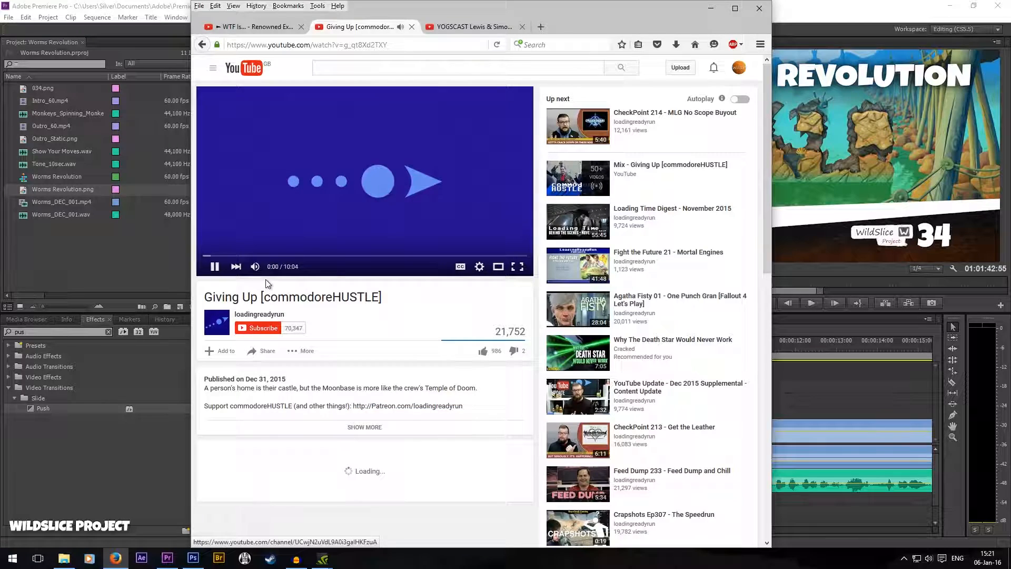
pyautogui.click(211, 268)
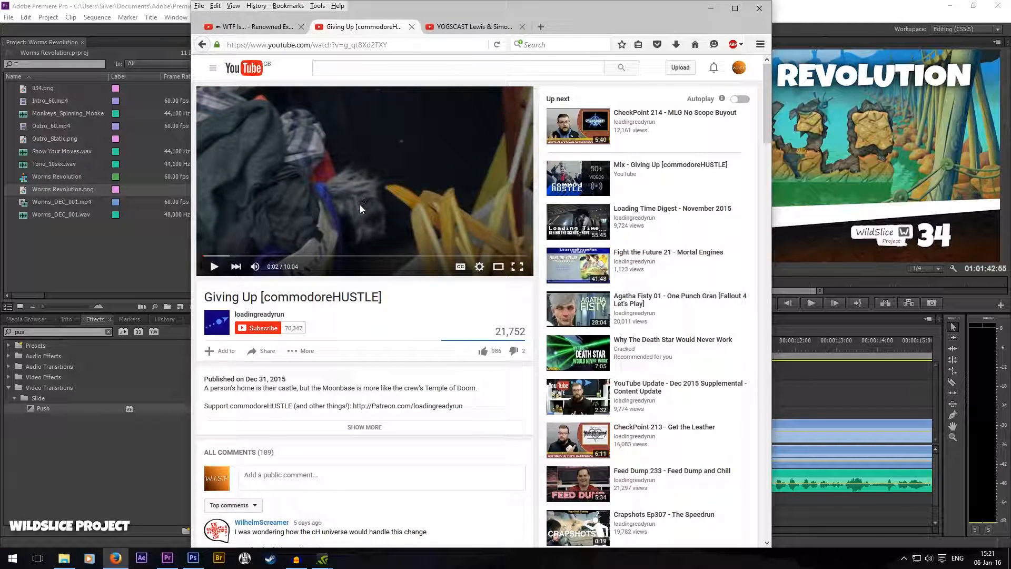
# Step: Look through the YOGSCAST Lewis & Simon channel's videos and open one to examine how it starts
pyautogui.click(474, 26)
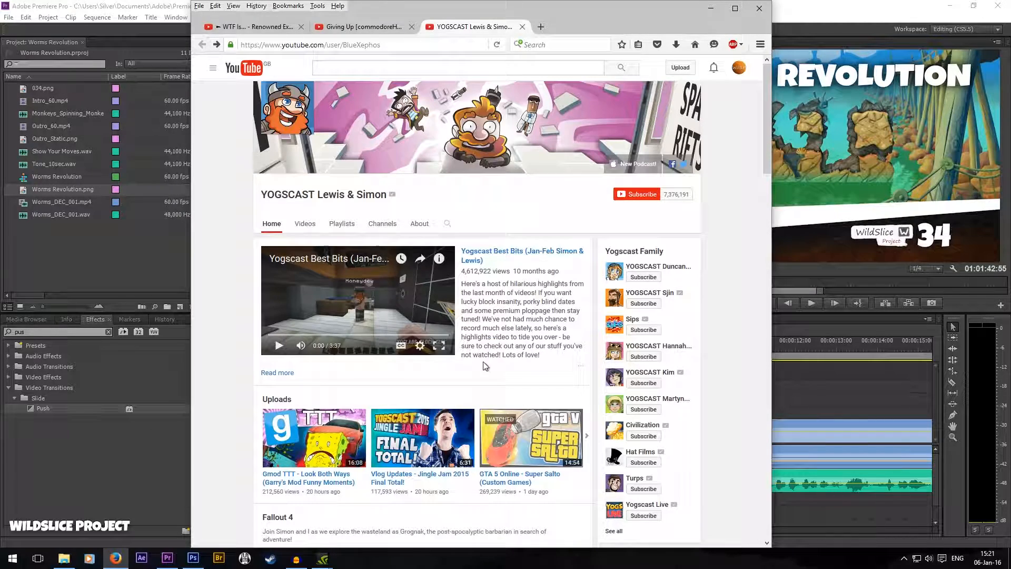
pyautogui.scroll(-5, 485, 366)
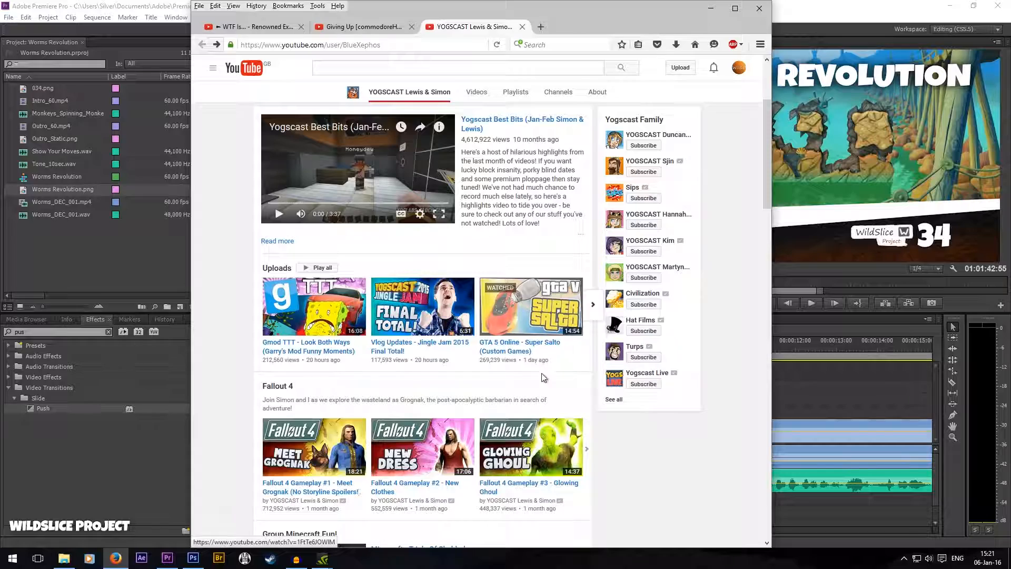
pyautogui.scroll(3, 540, 376)
pyautogui.scroll(1, 505, 389)
pyautogui.click(534, 437)
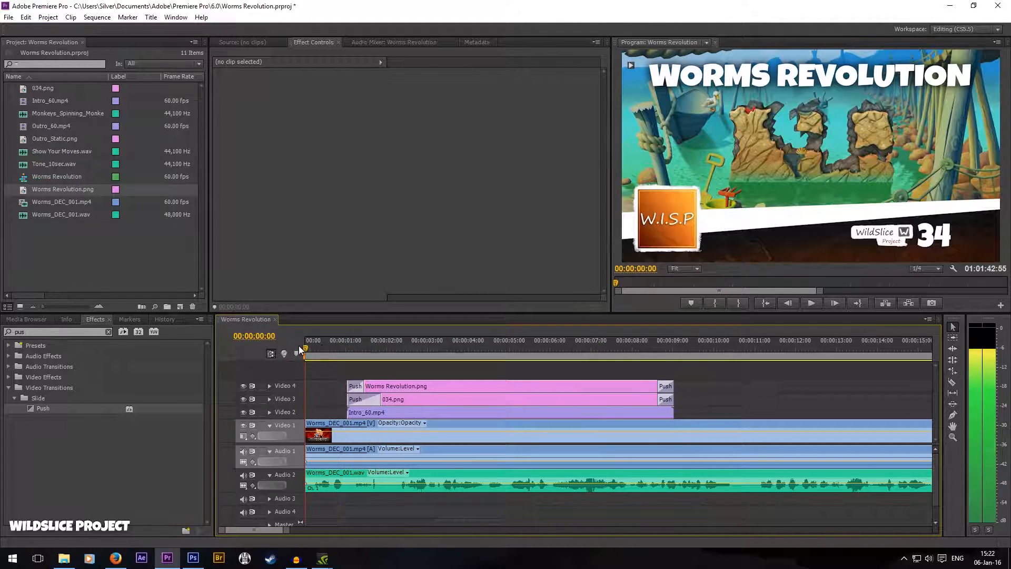
# Step: Back in Premiere Pro, scrub the intro from the start to 00:00:07:40 and inspect the Worms Revolution.png clip
pyautogui.moveTo(300, 348); pyautogui.dragTo(618, 363)
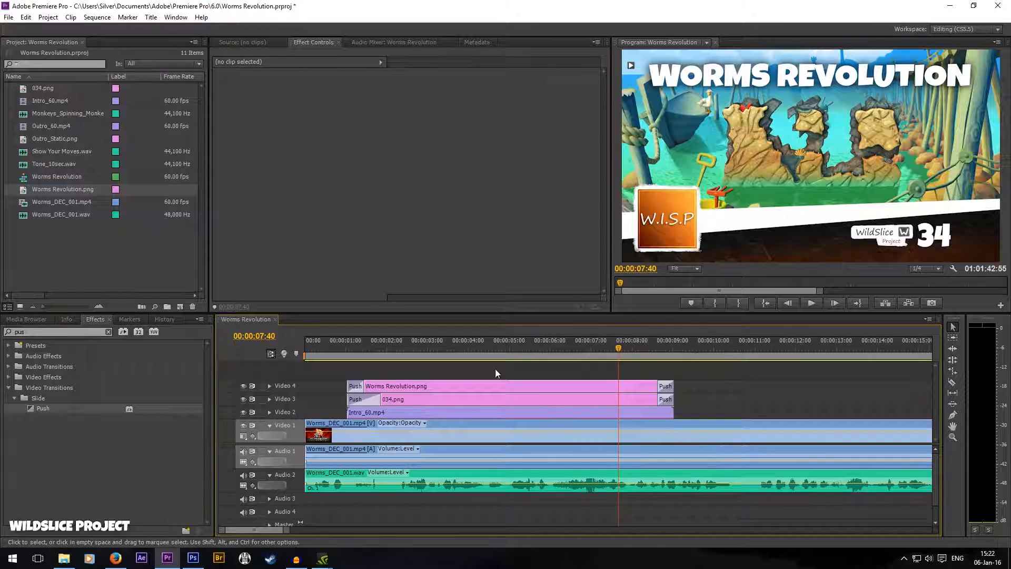
pyautogui.click(501, 386)
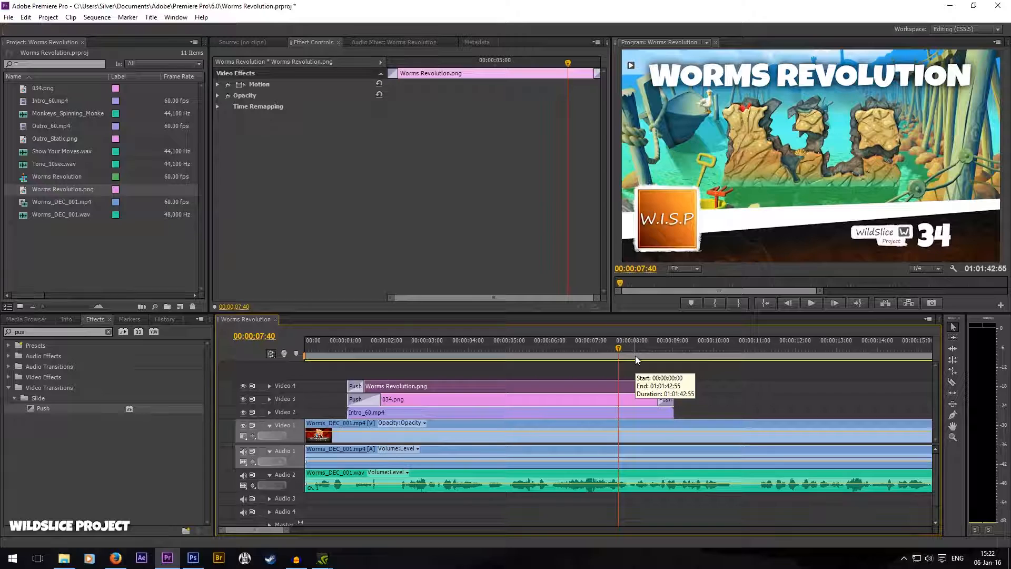
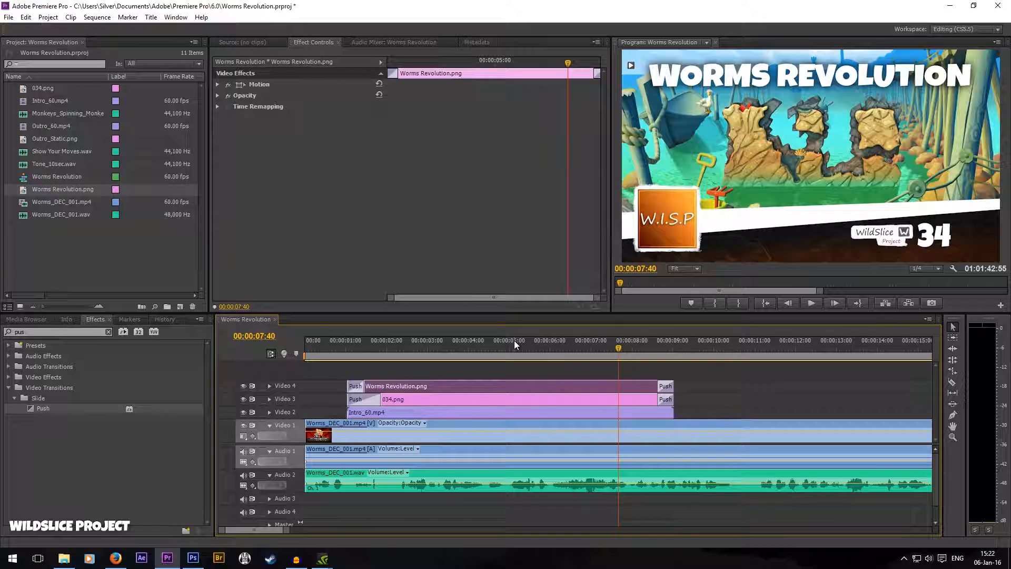
pyautogui.click(514, 343)
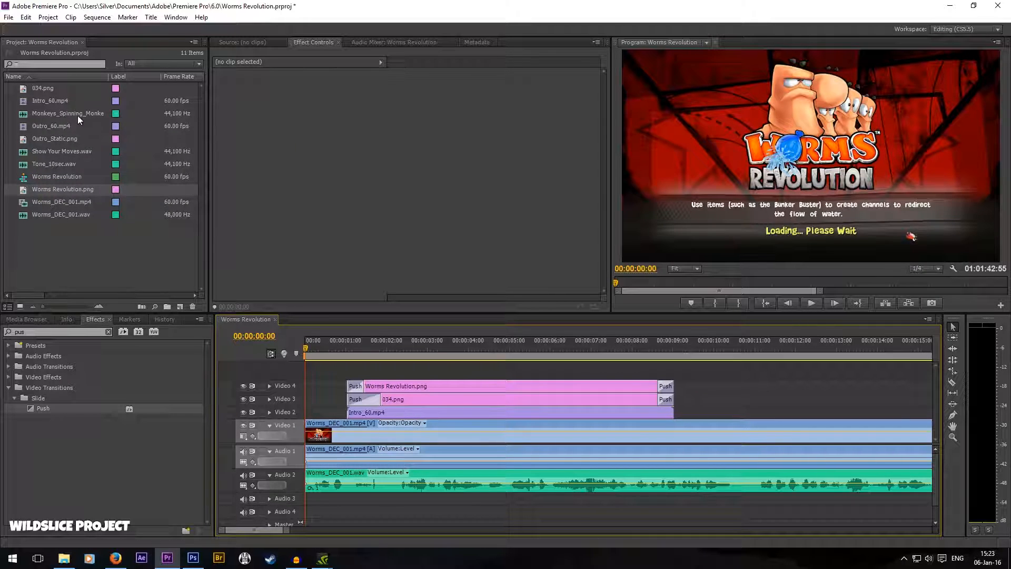
# Step: Place the Monkeys_Spinning_Monkeys_14.wav music at the start of Audio 3 and expand the track to show its waveform
pyautogui.click(111, 120)
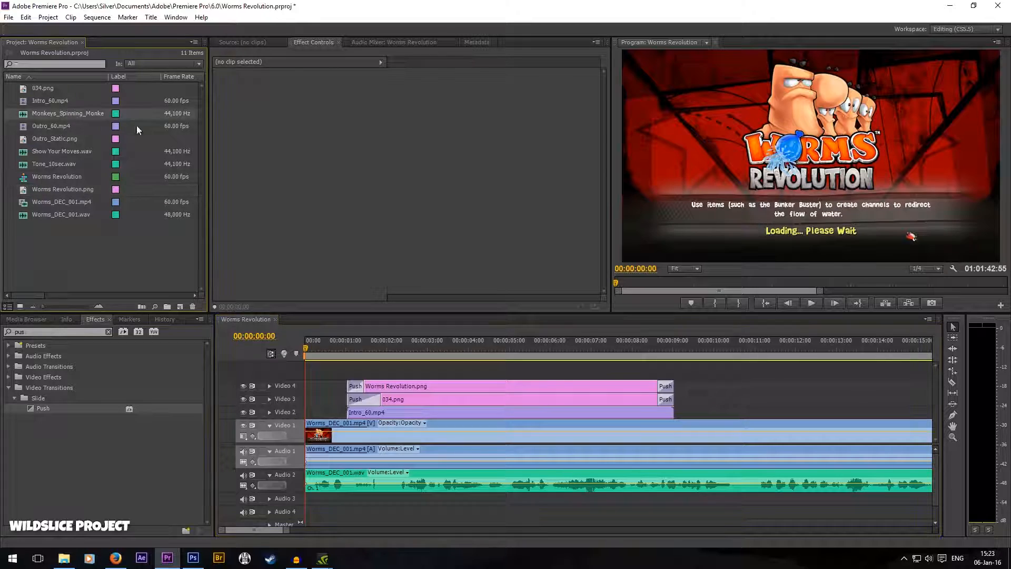
pyautogui.moveTo(59, 113); pyautogui.dragTo(310, 498)
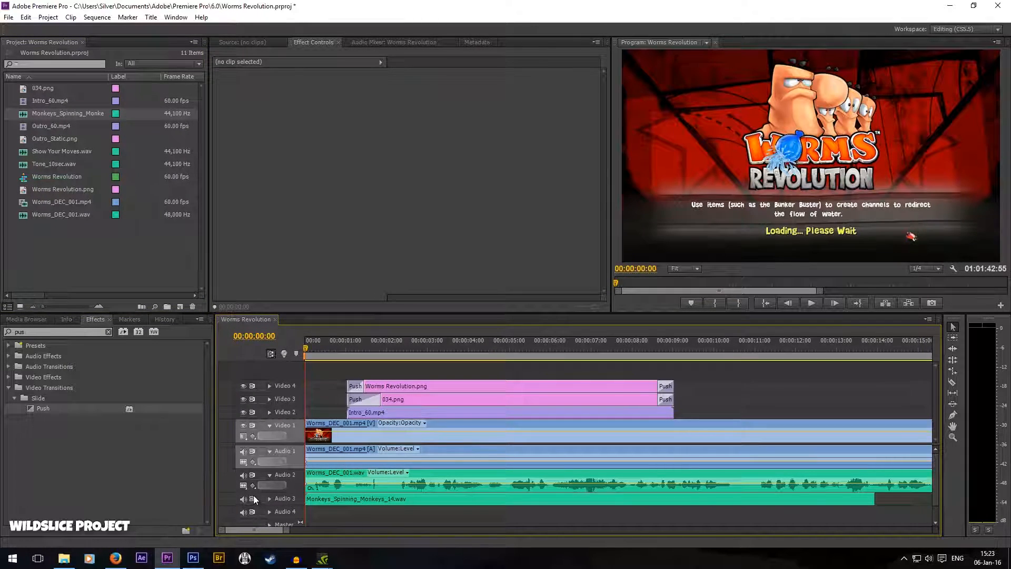
pyautogui.click(271, 498)
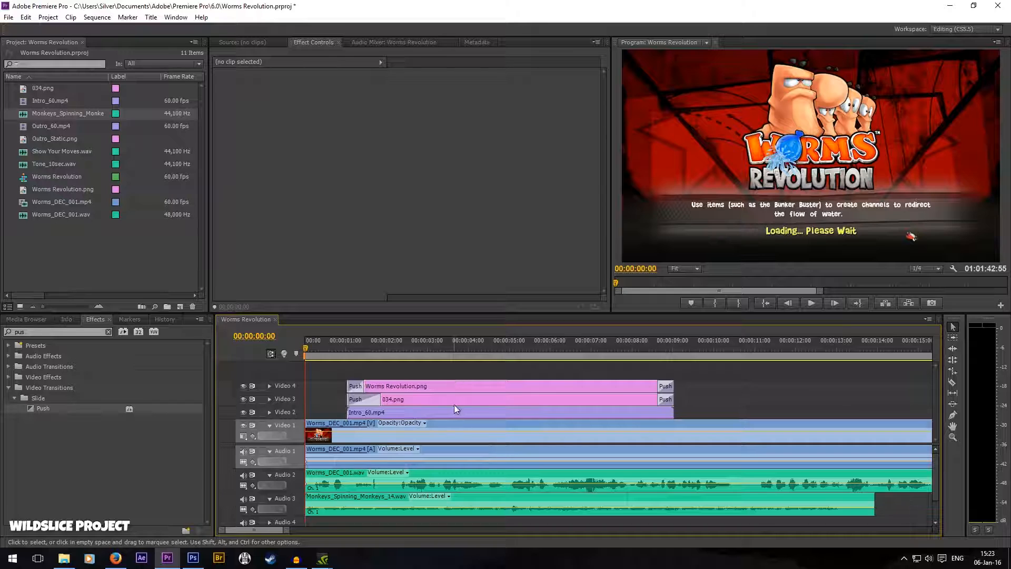
# Step: Play the intro with the added music, stop it near the titles' exit, and return to the sequence start
pyautogui.click(812, 304)
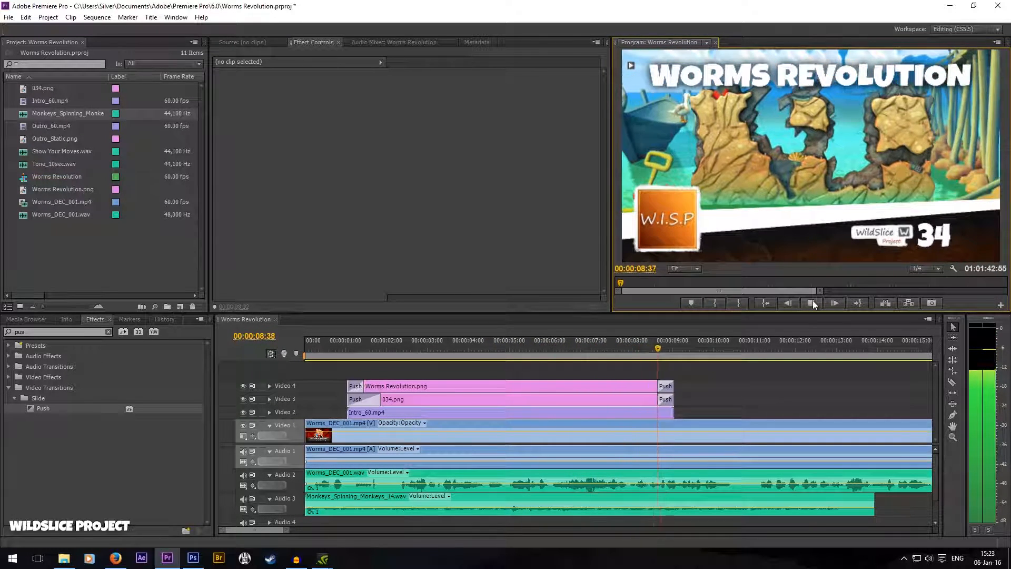
pyautogui.click(812, 303)
pyautogui.press('Home')
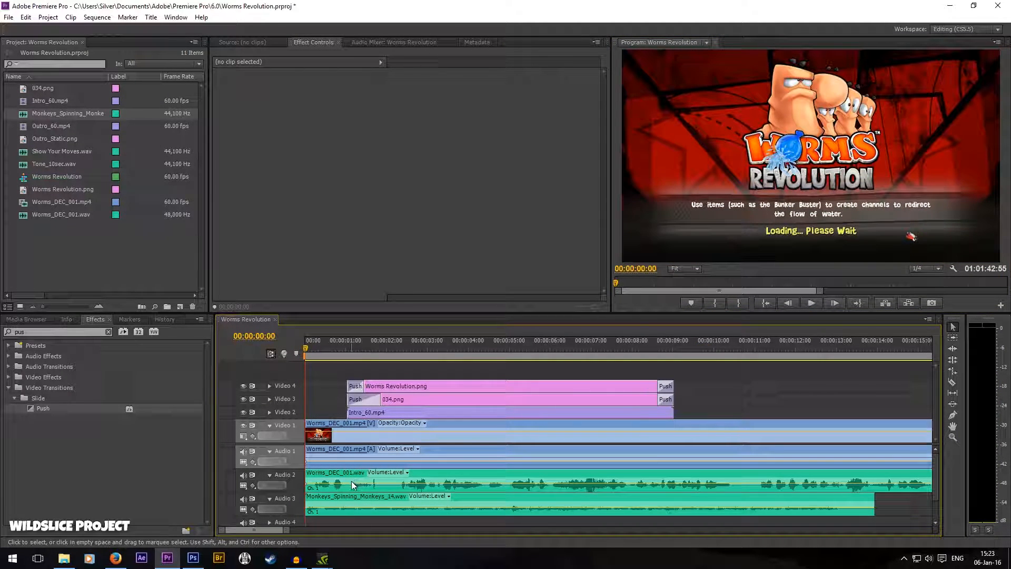
# Step: Move the playhead through the intro and the gameplay beyond it to review the sequence around the music clip
pyautogui.click(387, 341)
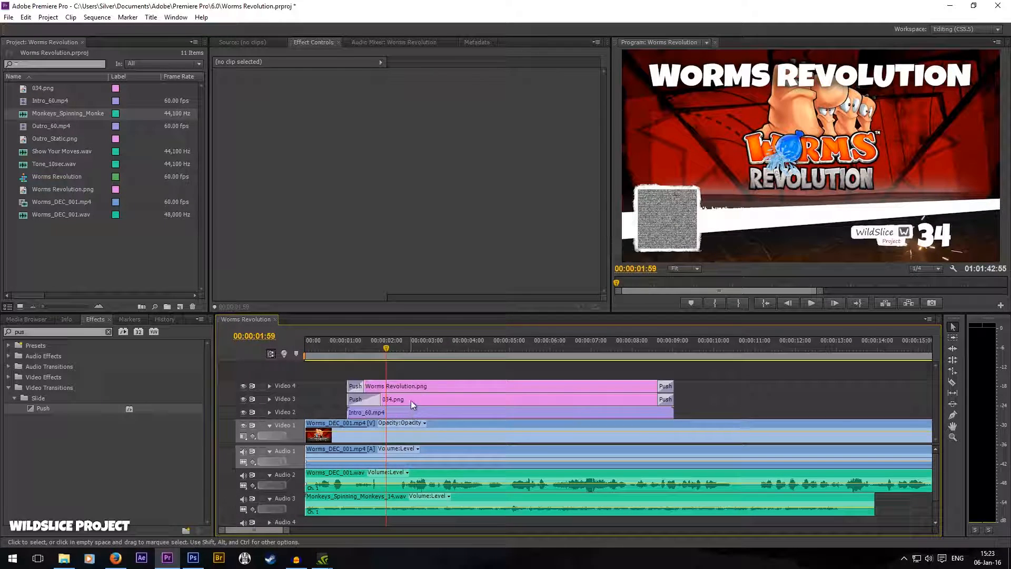
pyautogui.click(477, 348)
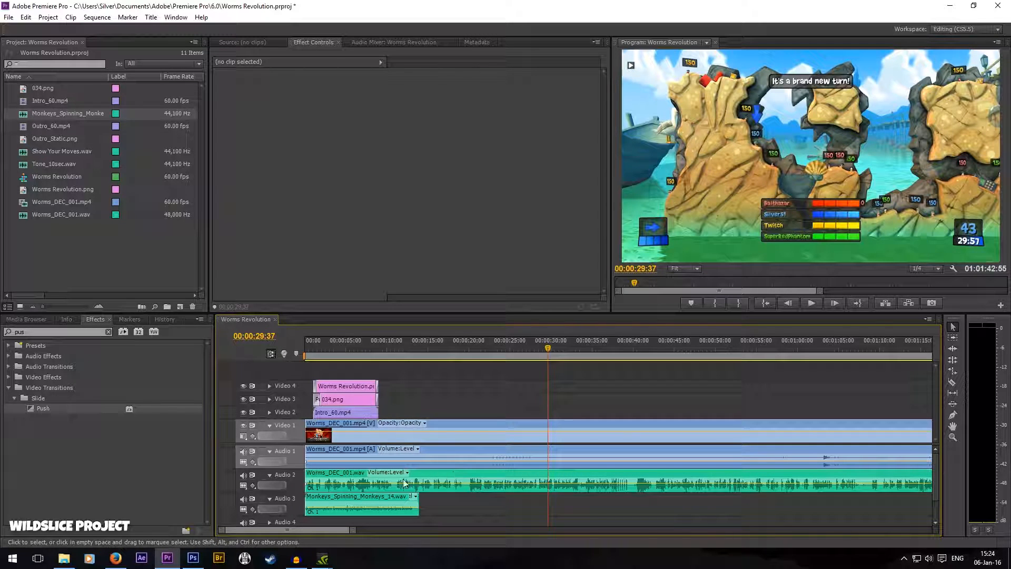
pyautogui.click(466, 348)
pyautogui.moveTo(467, 347); pyautogui.dragTo(466, 349)
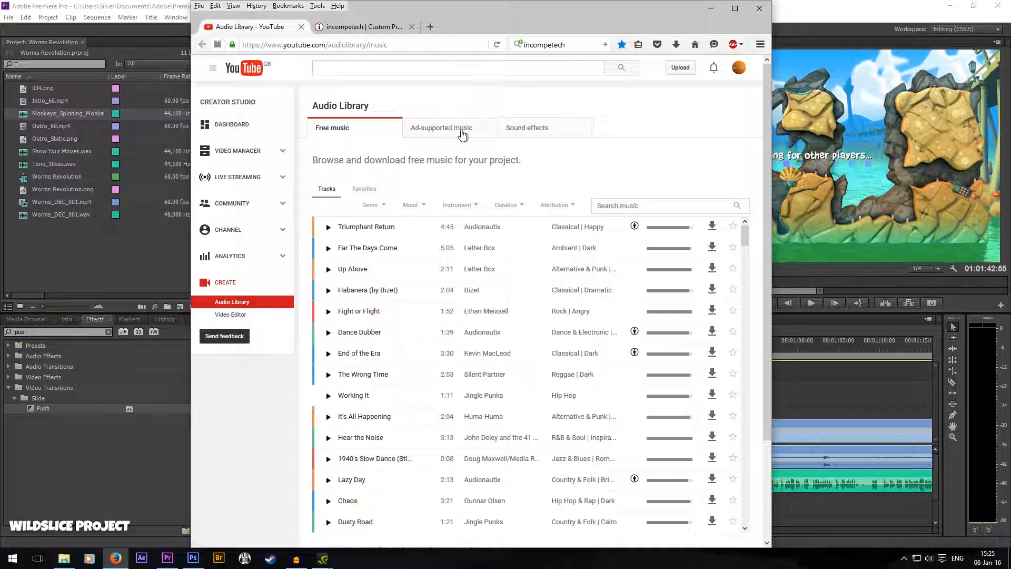
# Step: Browse the free music list in the YouTube Audio Library and show the usage terms of Triumphant Return and Far The Days Come
pyautogui.scroll(-5, 510, 191)
pyautogui.scroll(-6, 514, 196)
pyautogui.scroll(7, 538, 215)
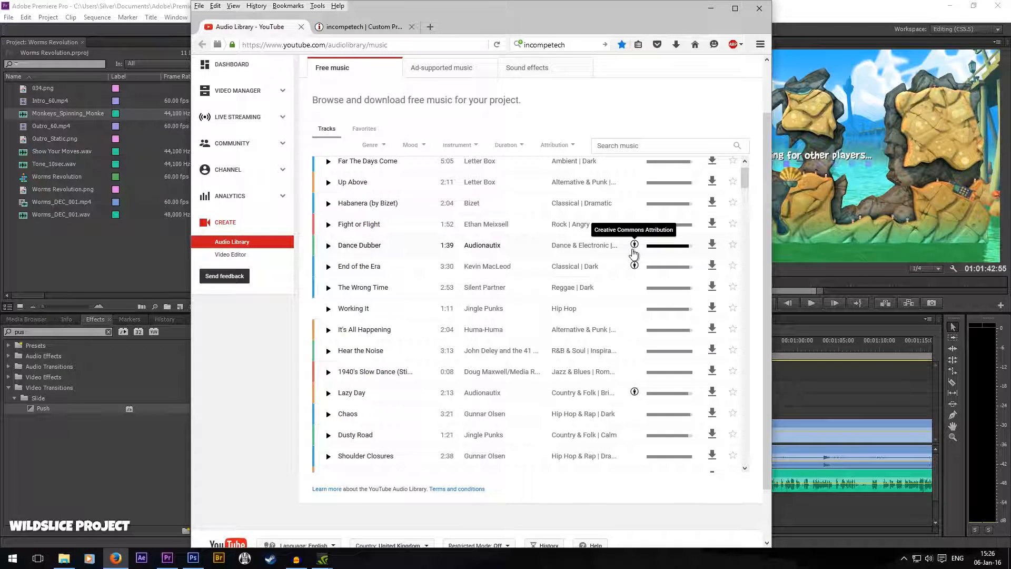
pyautogui.scroll(1, 634, 253)
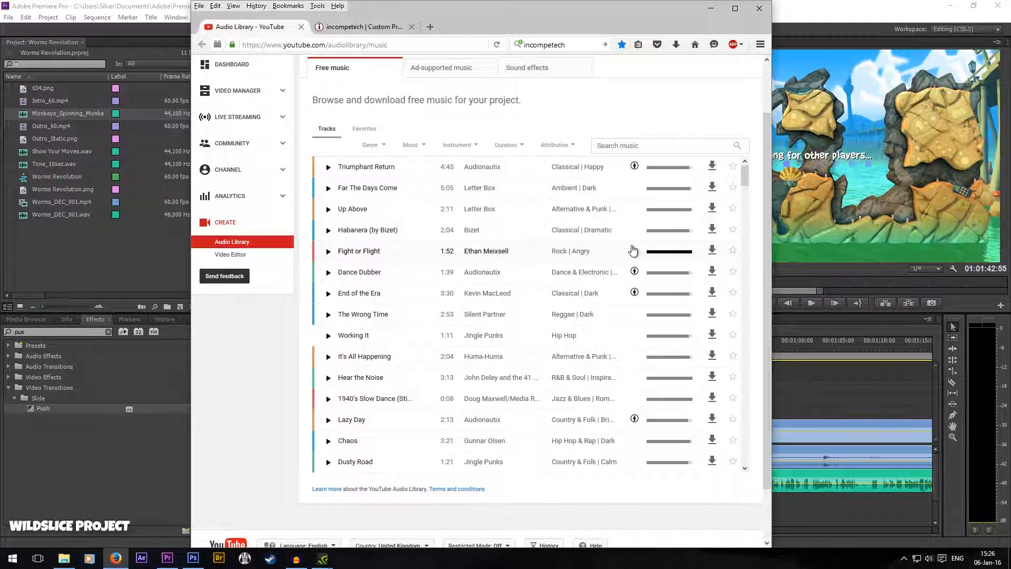
pyautogui.scroll(2, 634, 251)
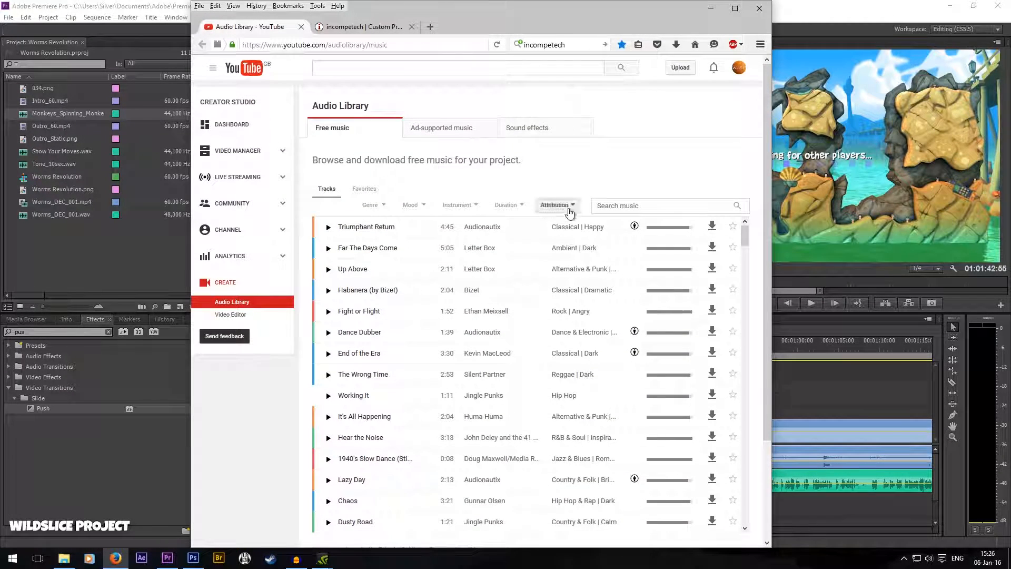
pyautogui.click(635, 227)
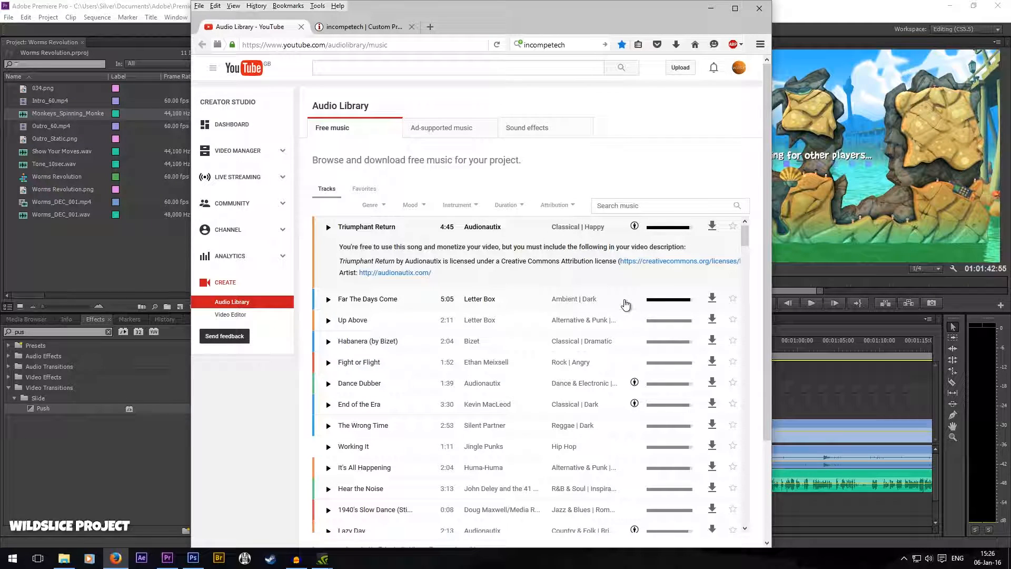
pyautogui.click(594, 300)
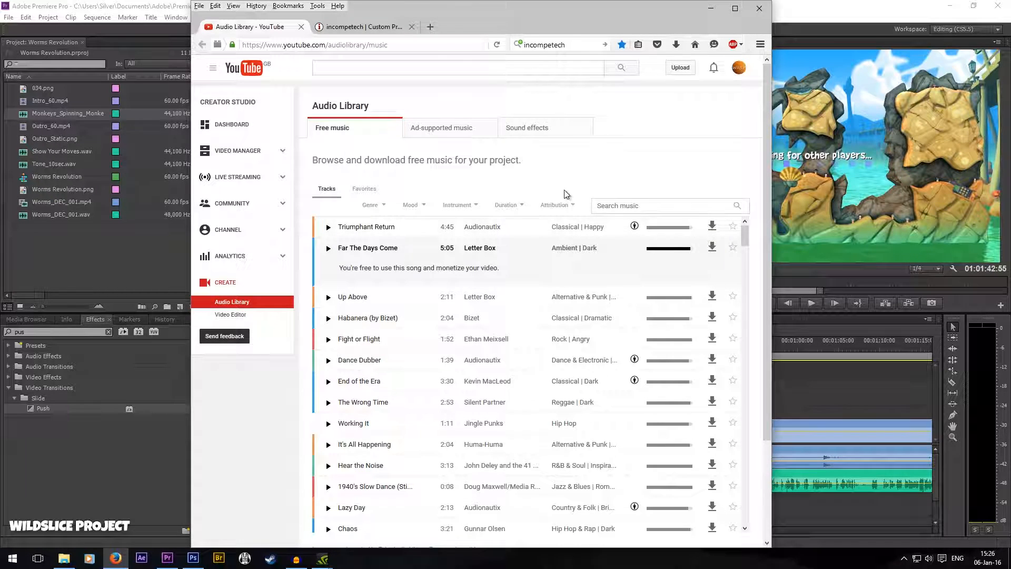
# Step: View the library's ad-supported music, and browse its free sound effects list
pyautogui.click(446, 132)
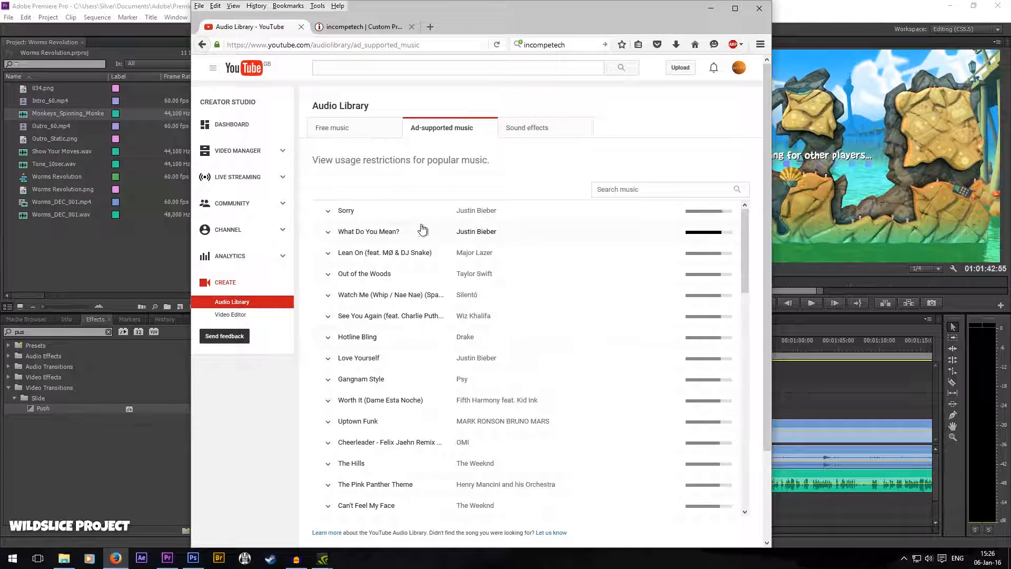
pyautogui.click(529, 128)
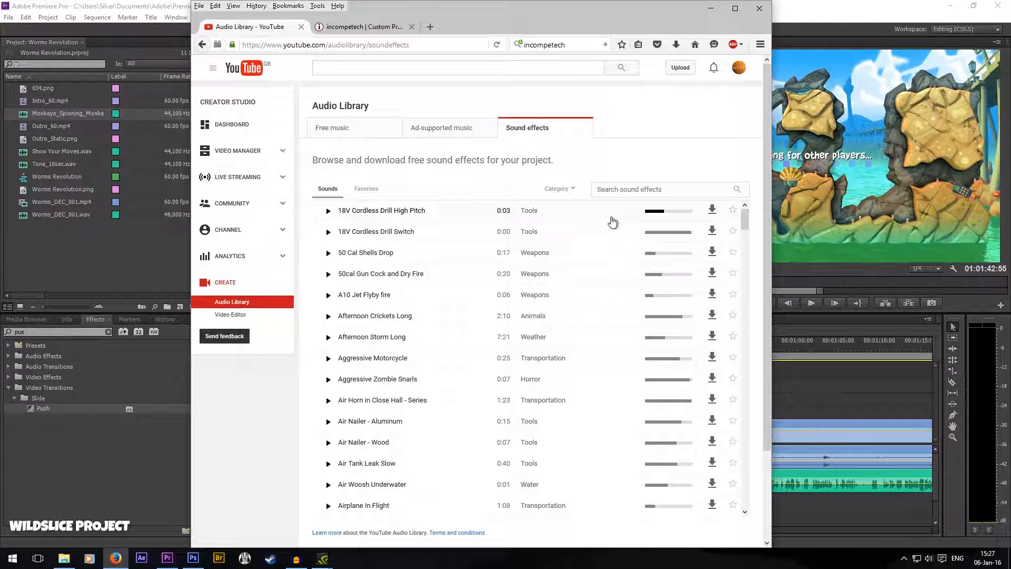
pyautogui.scroll(-3, 610, 224)
pyautogui.scroll(-3, 608, 289)
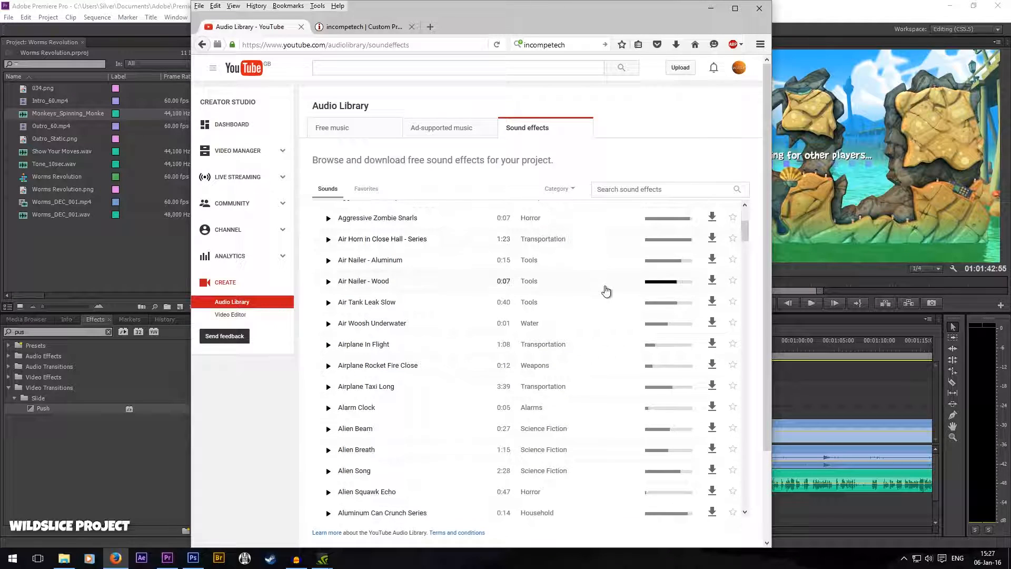
pyautogui.scroll(-3, 605, 293)
pyautogui.scroll(8, 603, 306)
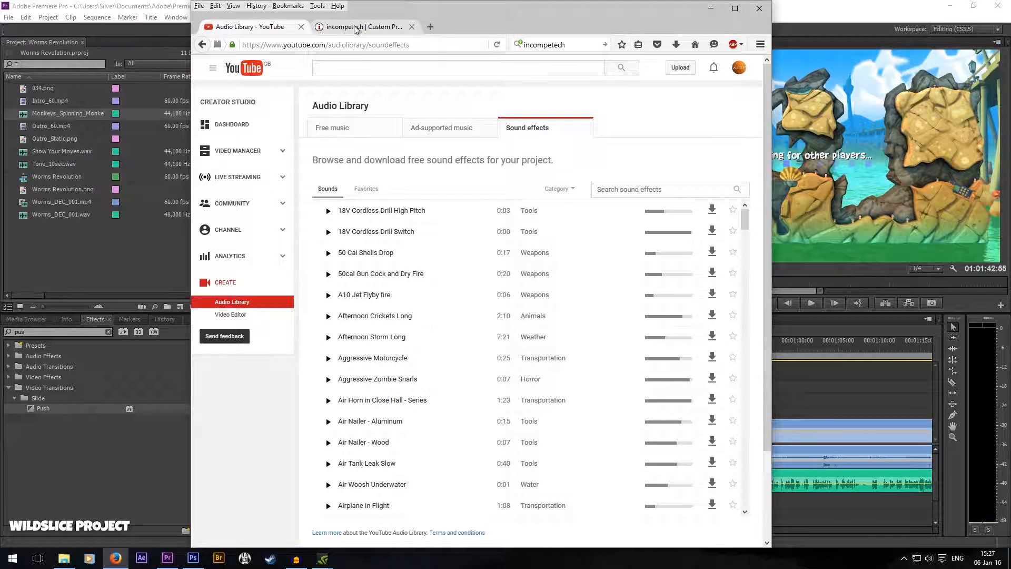
# Step: Switch to the incompetech site, open its royalty-free music list and show the credit and licence details for Suave Standpipe
pyautogui.click(356, 28)
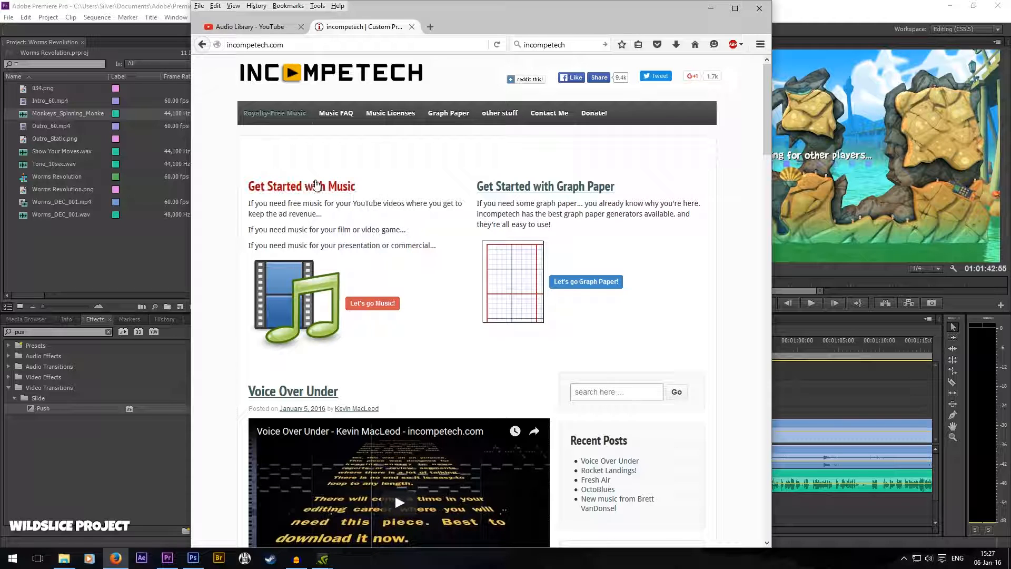
pyautogui.click(345, 187)
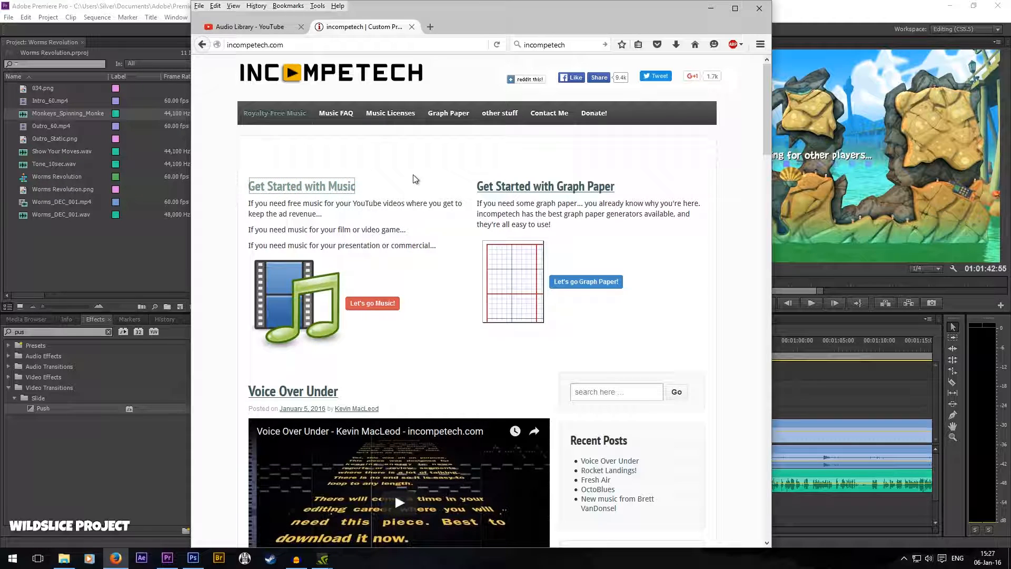
pyautogui.scroll(-3, 416, 182)
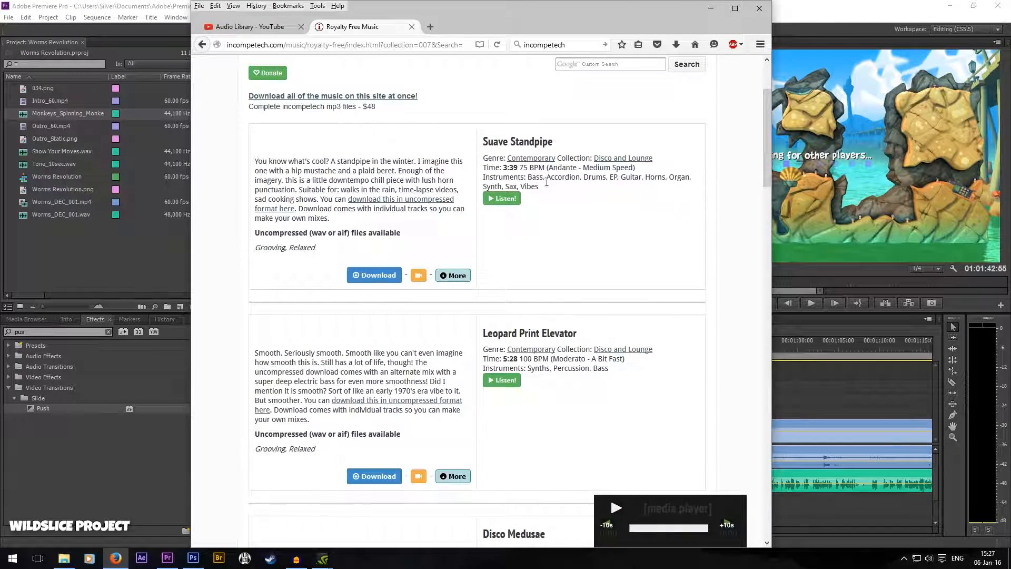
pyautogui.click(453, 275)
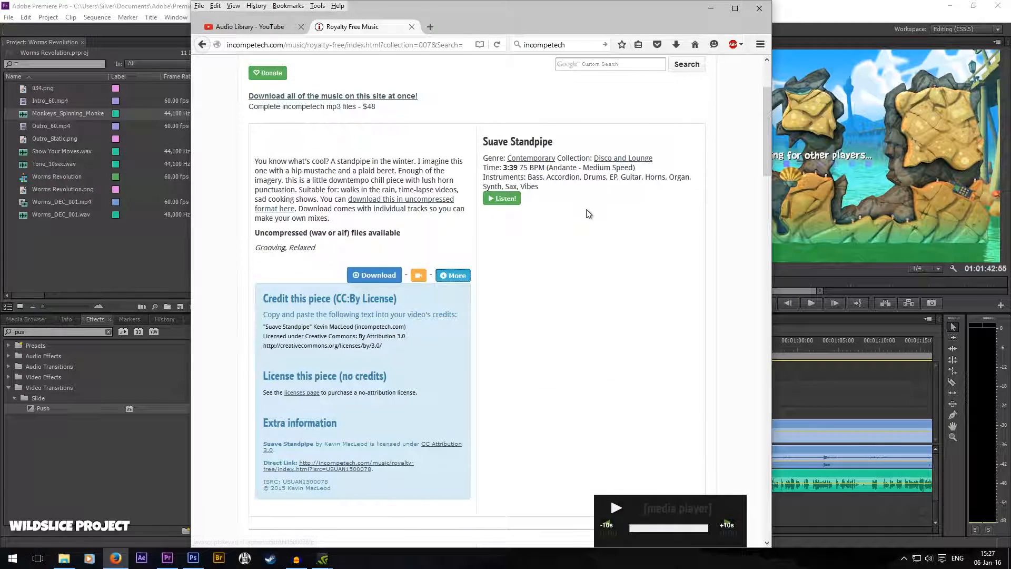
pyautogui.scroll(-1, 582, 216)
pyautogui.scroll(-2, 582, 216)
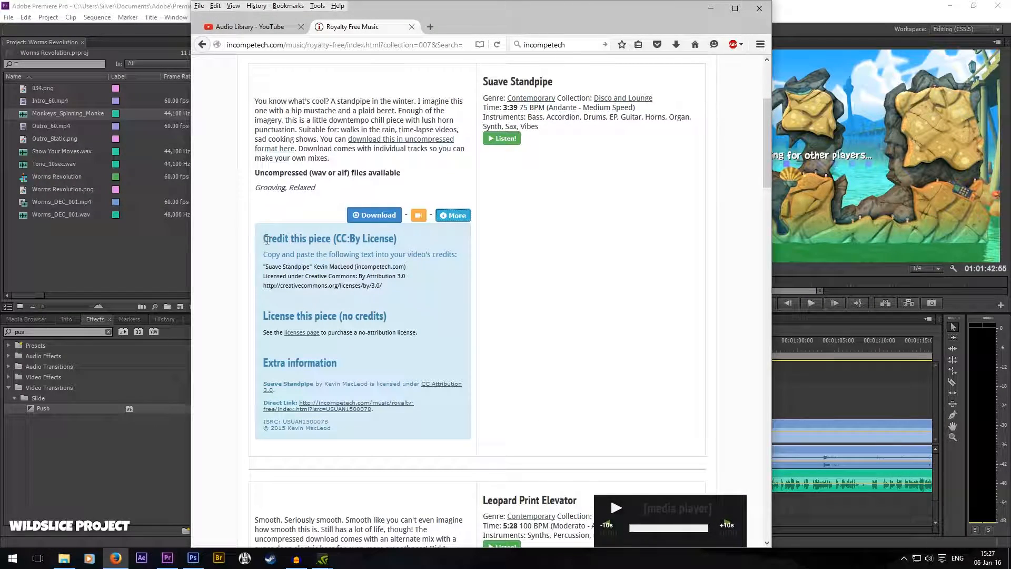
pyautogui.scroll(3, 375, 267)
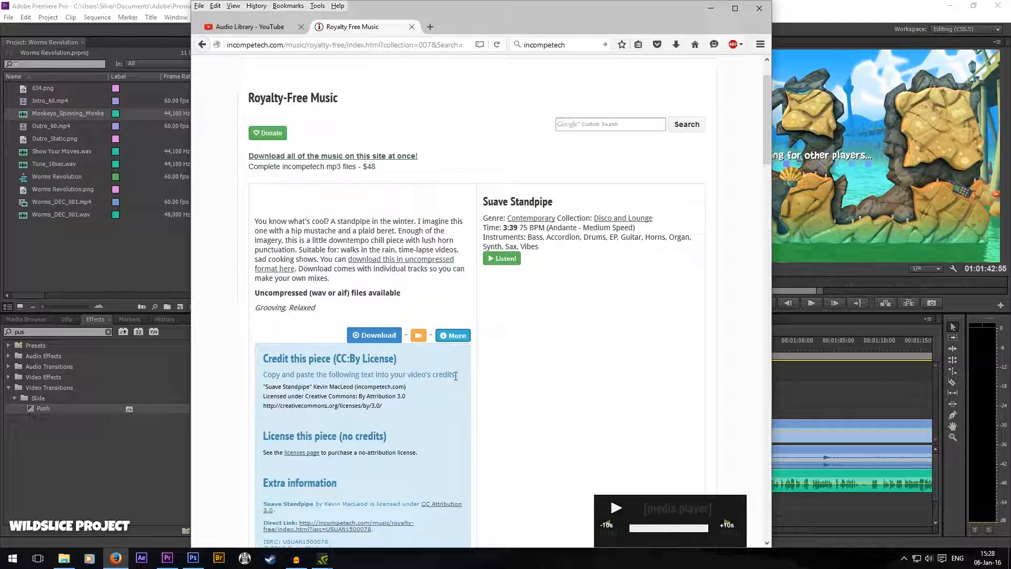
# Step: Highlight the full Creative Commons credit text for Suave Standpipe and skim the rest of the royalty-free music page
pyautogui.moveTo(384, 406); pyautogui.dragTo(262, 388)
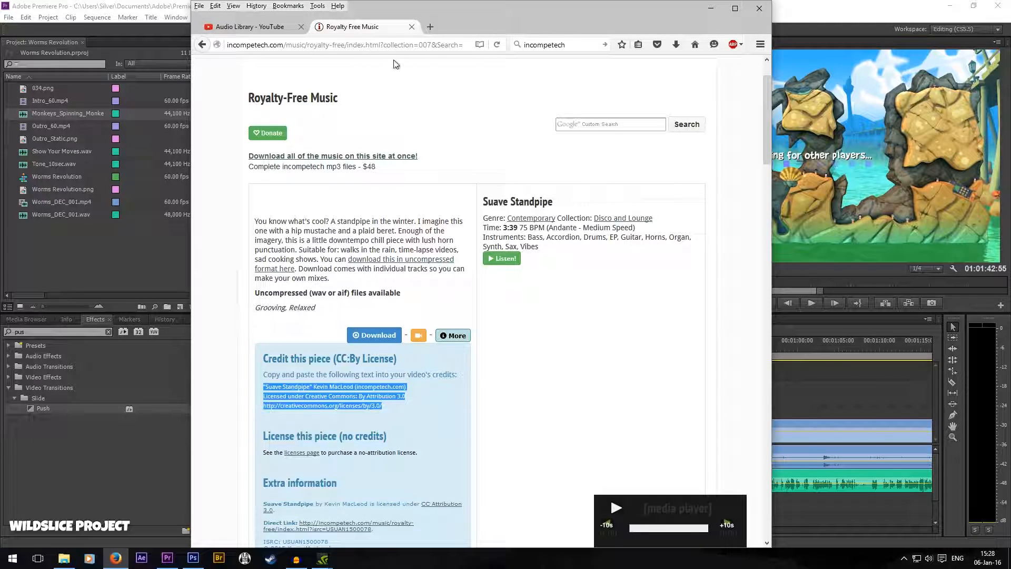
pyautogui.scroll(2, 532, 260)
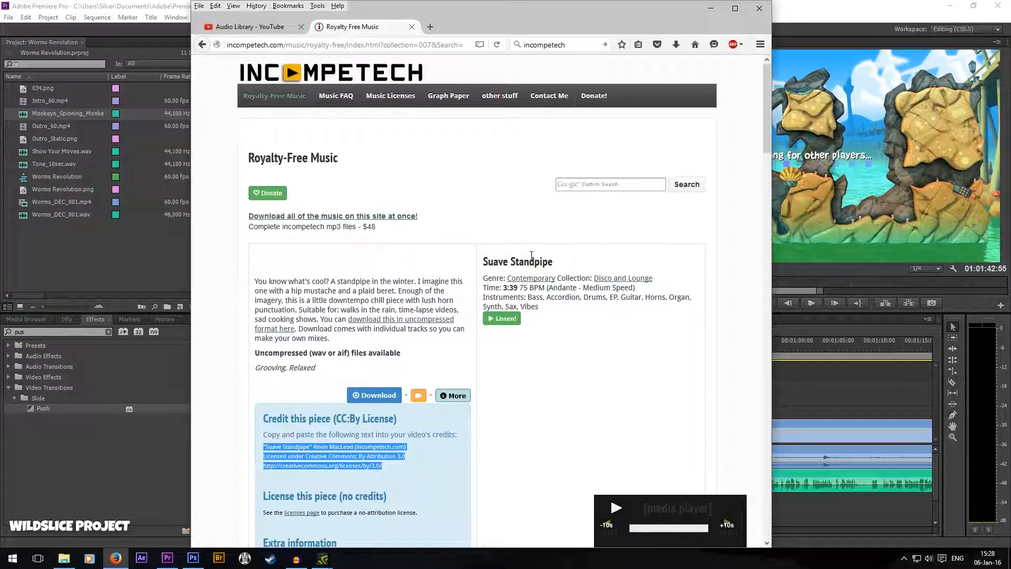
pyautogui.scroll(-10, 535, 261)
pyautogui.scroll(7, 548, 268)
pyautogui.scroll(6, 548, 267)
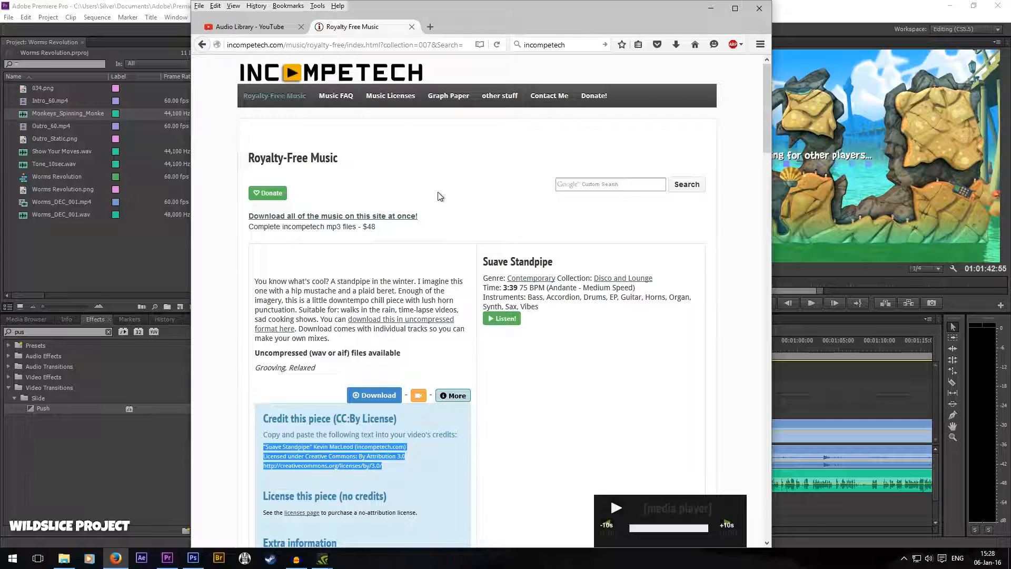
pyautogui.scroll(-5, 453, 205)
pyautogui.scroll(5, 469, 220)
# Step: Return to Premiere Pro, move the playhead to 00:00:16:36 and inspect the Worms_DEC_001.mp4 and Worms_DEC_001.wav clips' effect settings
pyautogui.hotkey('alt', 'Tab')
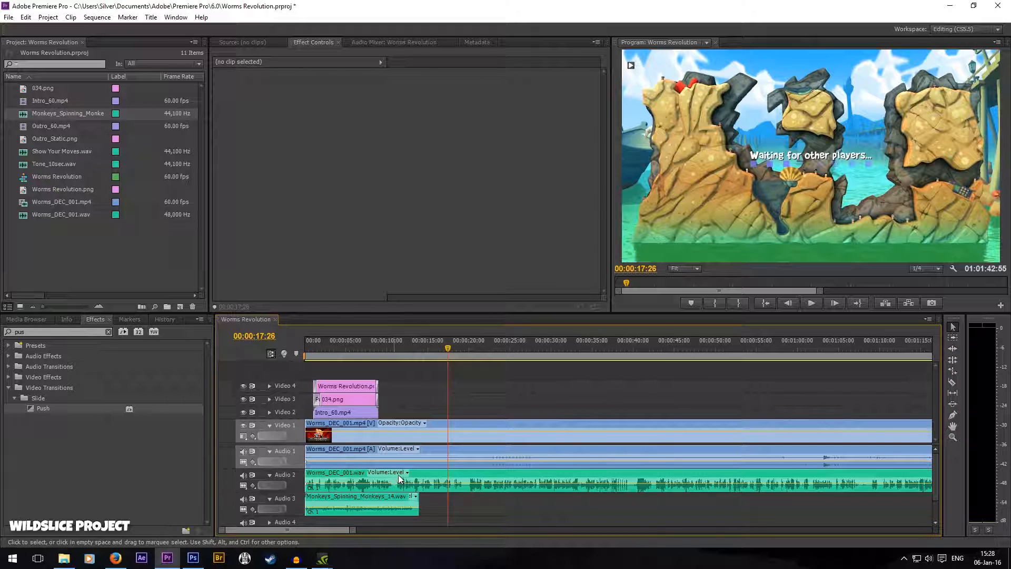
pyautogui.moveTo(444, 347)
pyautogui.mouseDown()
pyautogui.moveTo(418, 351)
pyautogui.moveTo(439, 358)
pyautogui.mouseUp()
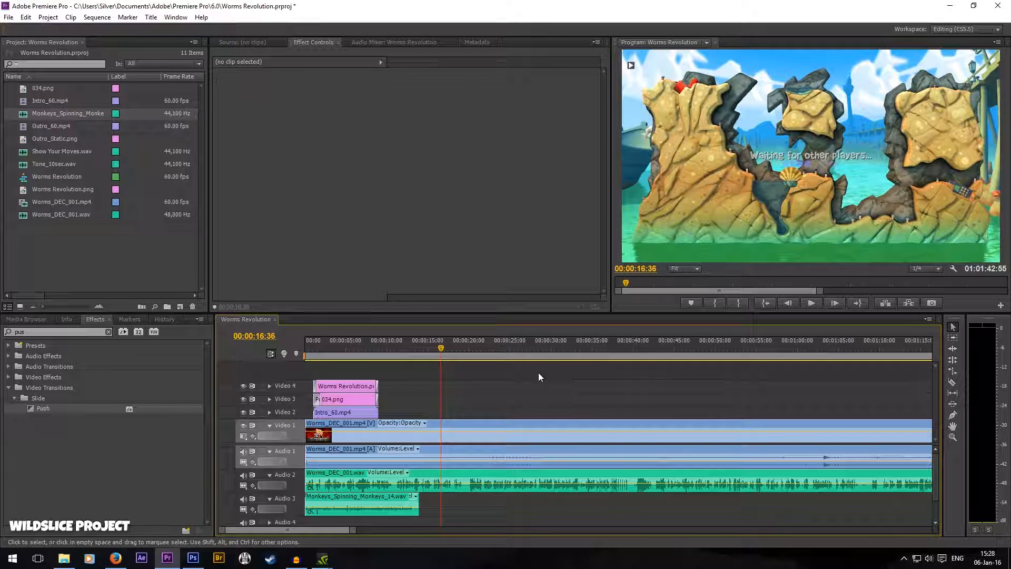
pyautogui.click(465, 422)
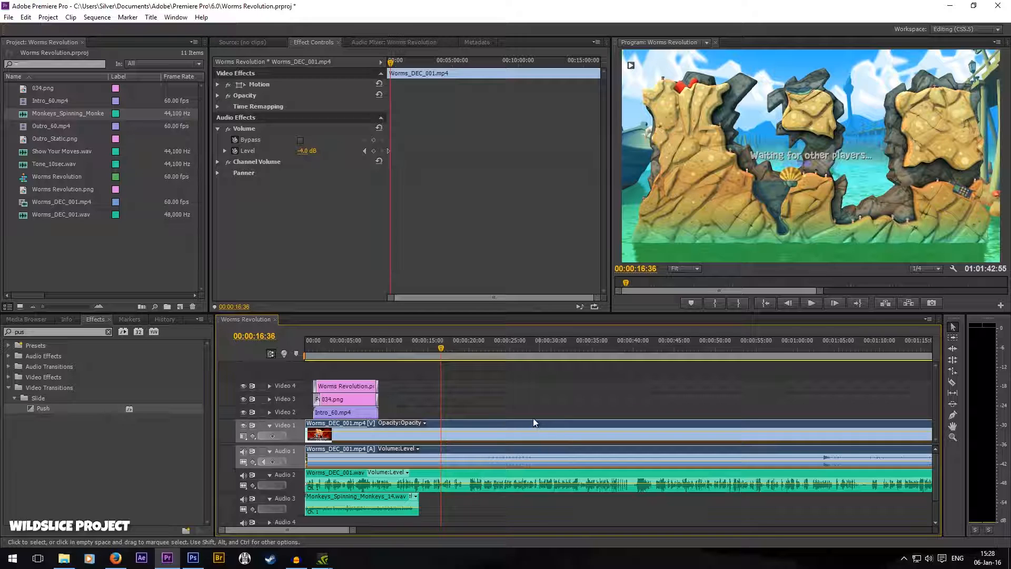
pyautogui.click(467, 472)
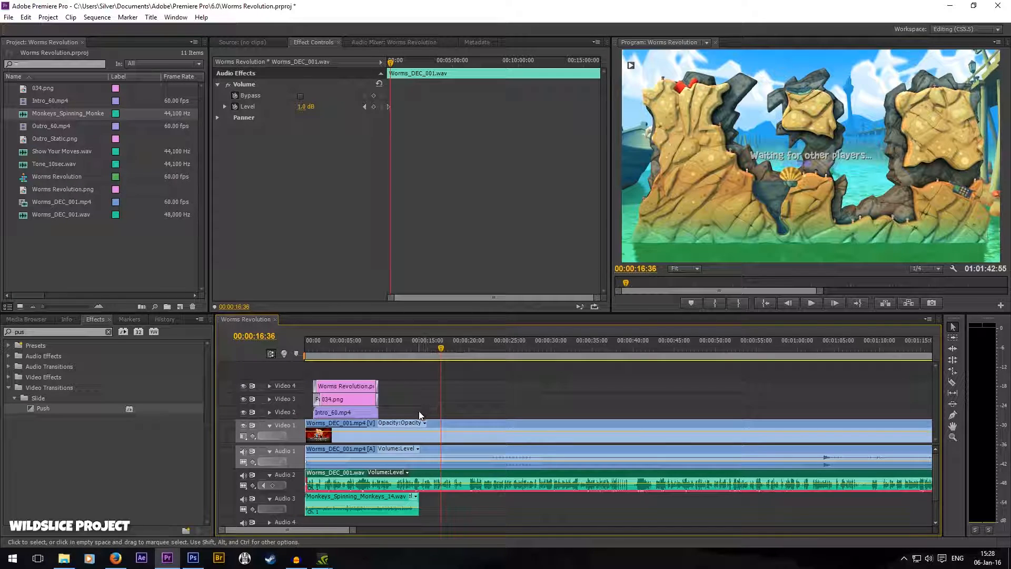
# Step: Switch to Audacity and generate a sine tone at 1000 Hz with amplitude 0.1 and a 10-second duration
pyautogui.moveTo(441, 349); pyautogui.dragTo(467, 351)
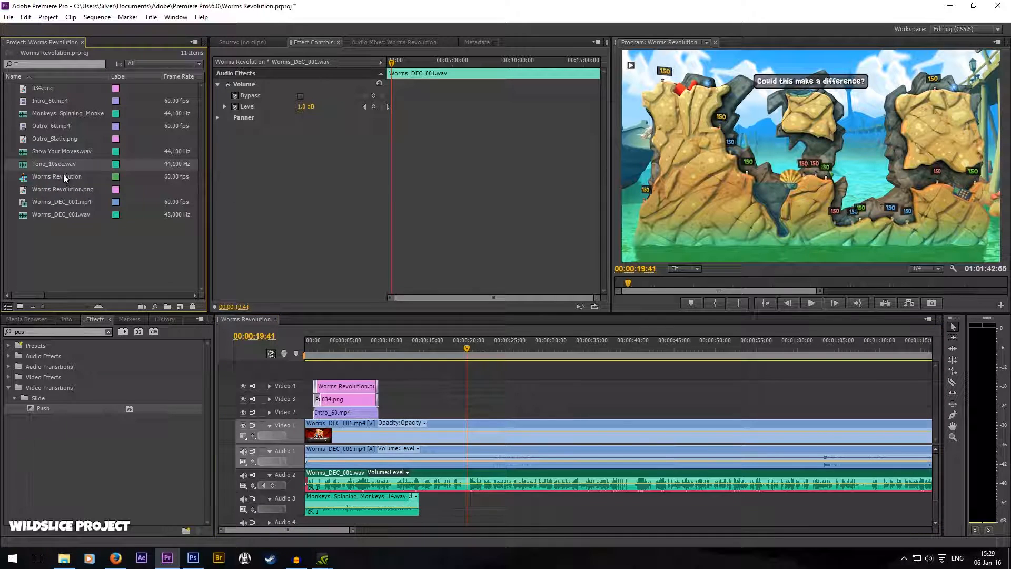
pyautogui.click(297, 560)
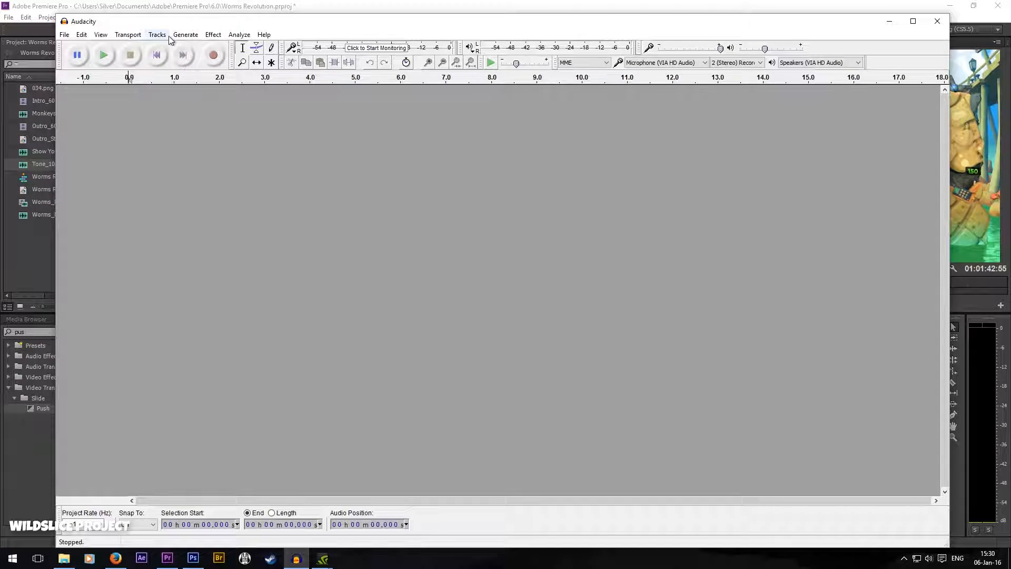
pyautogui.click(187, 36)
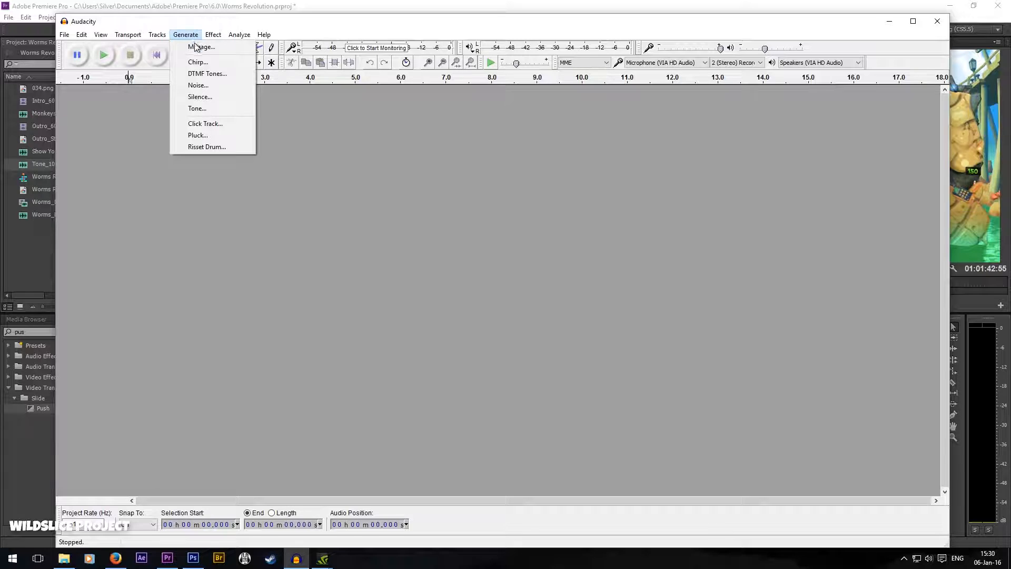
pyautogui.click(219, 108)
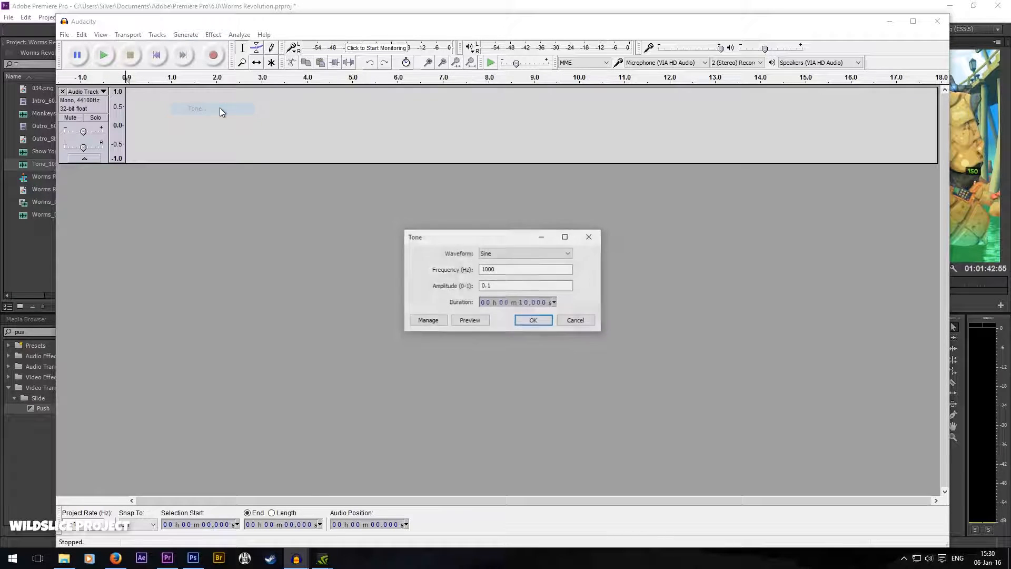
pyautogui.click(510, 269)
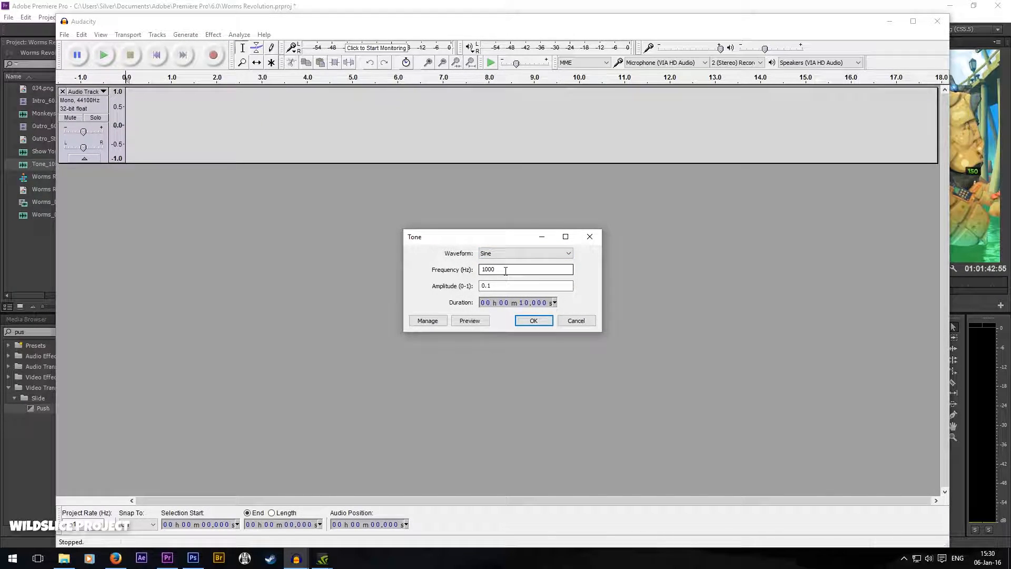
pyautogui.moveTo(495, 270); pyautogui.dragTo(455, 267)
pyautogui.click(502, 286)
pyautogui.moveTo(493, 286); pyautogui.dragTo(450, 269)
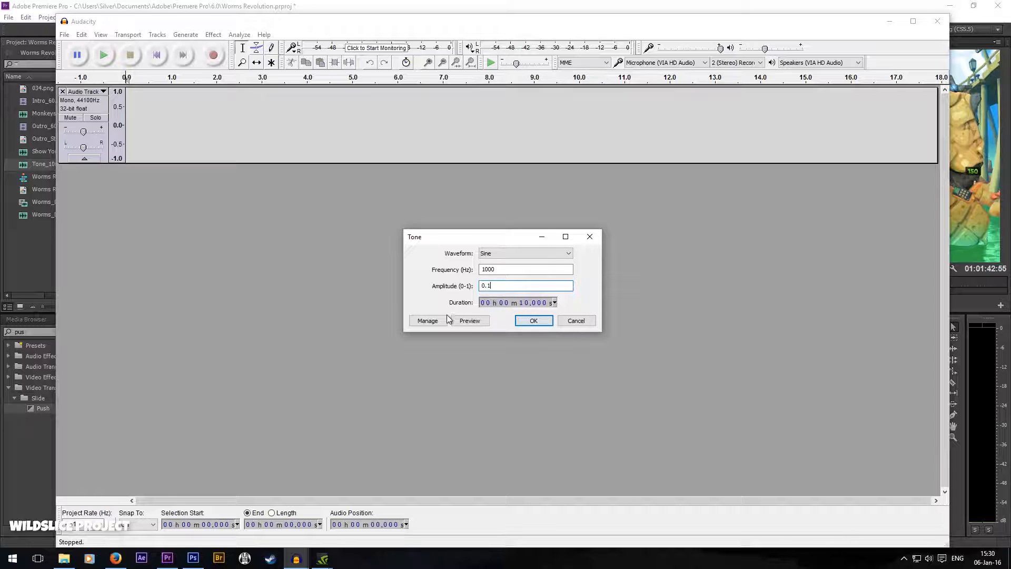
pyautogui.click(520, 302)
pyautogui.write('3')
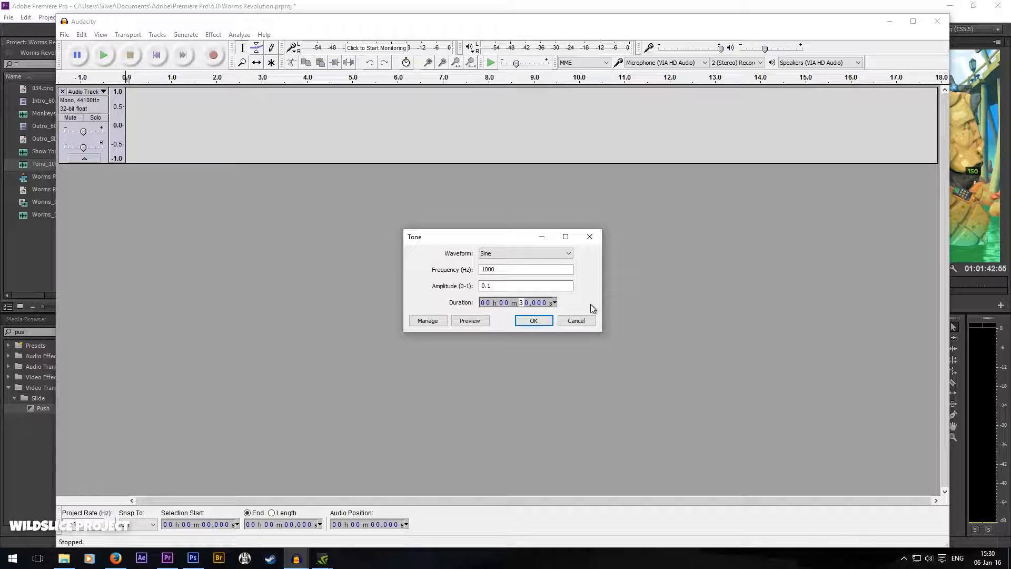
pyautogui.write('1')
pyautogui.click(534, 321)
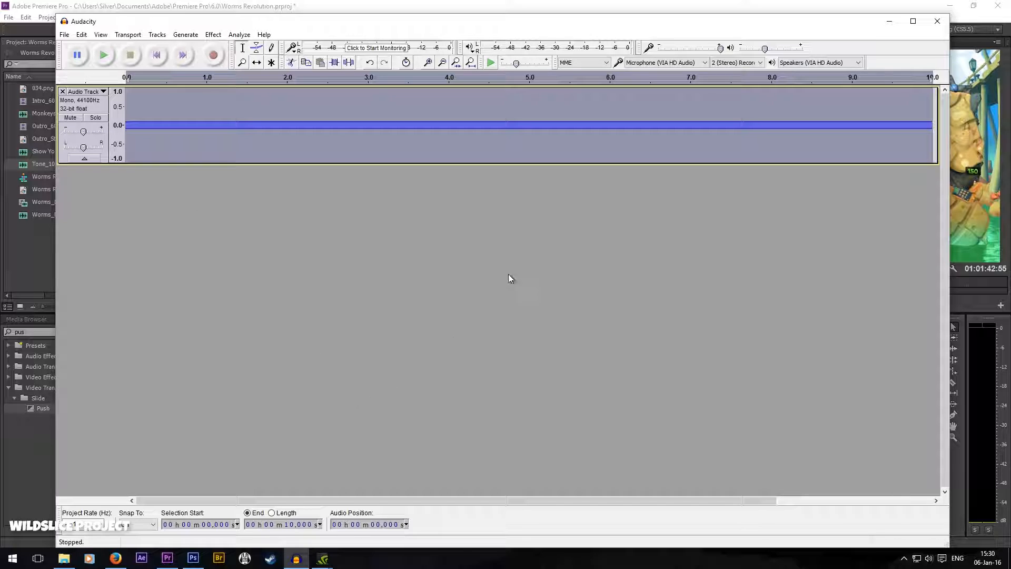
# Step: Play a short part of the generated tone from about the 3-second mark
pyautogui.click(442, 62)
pyautogui.click(442, 63)
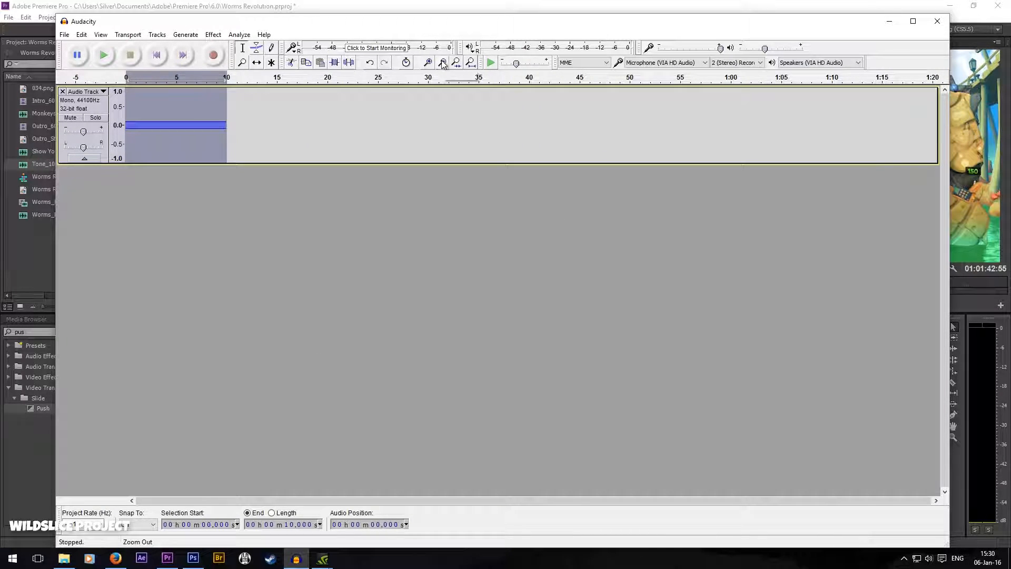
pyautogui.click(427, 63)
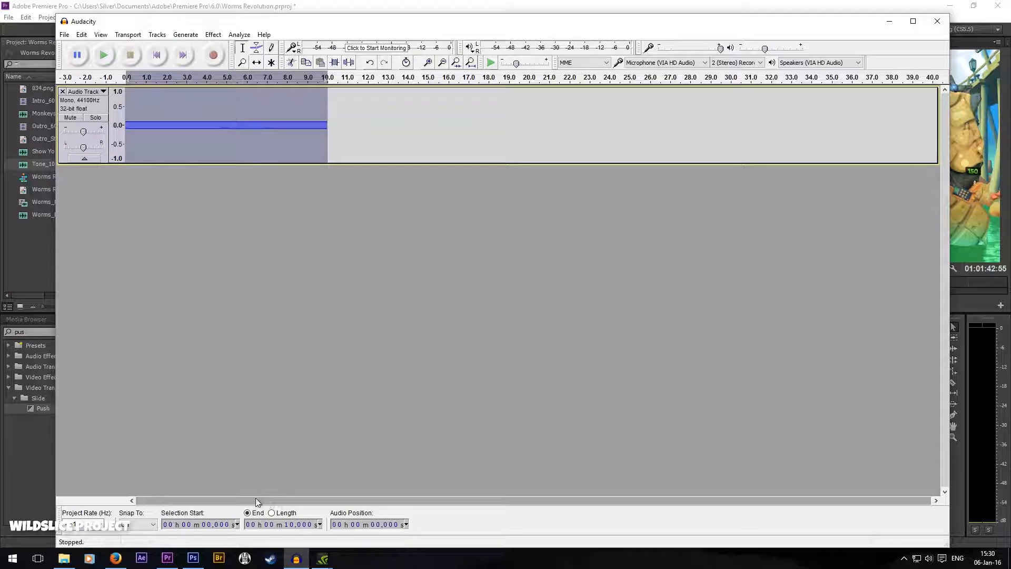
pyautogui.click(187, 126)
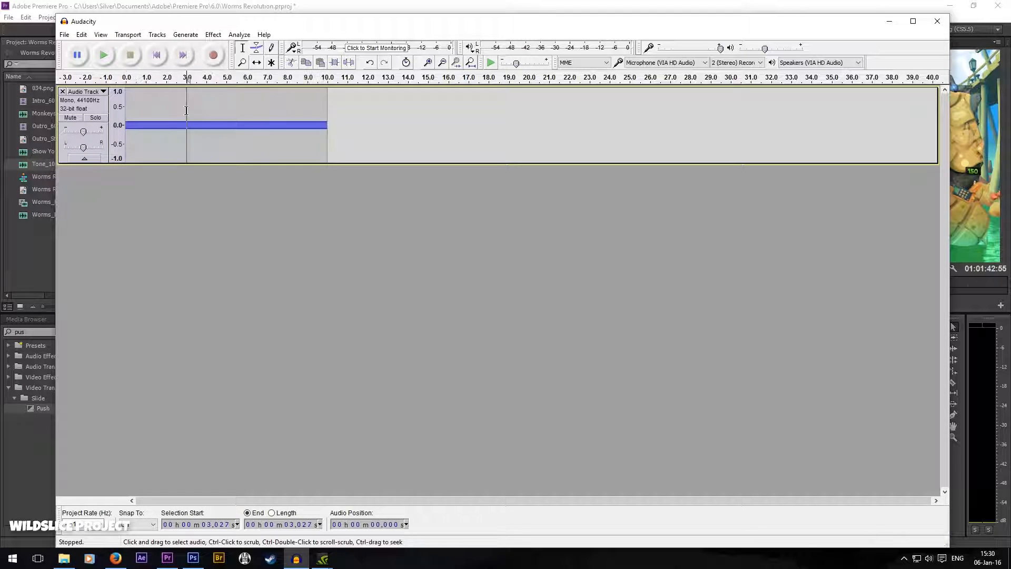
pyautogui.click(105, 57)
pyautogui.click(105, 57)
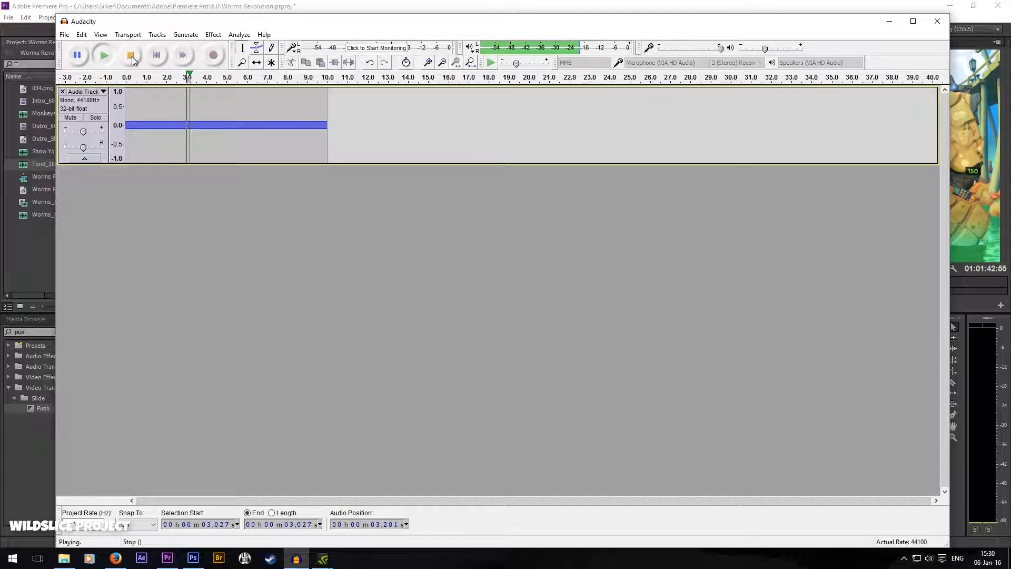
pyautogui.click(105, 57)
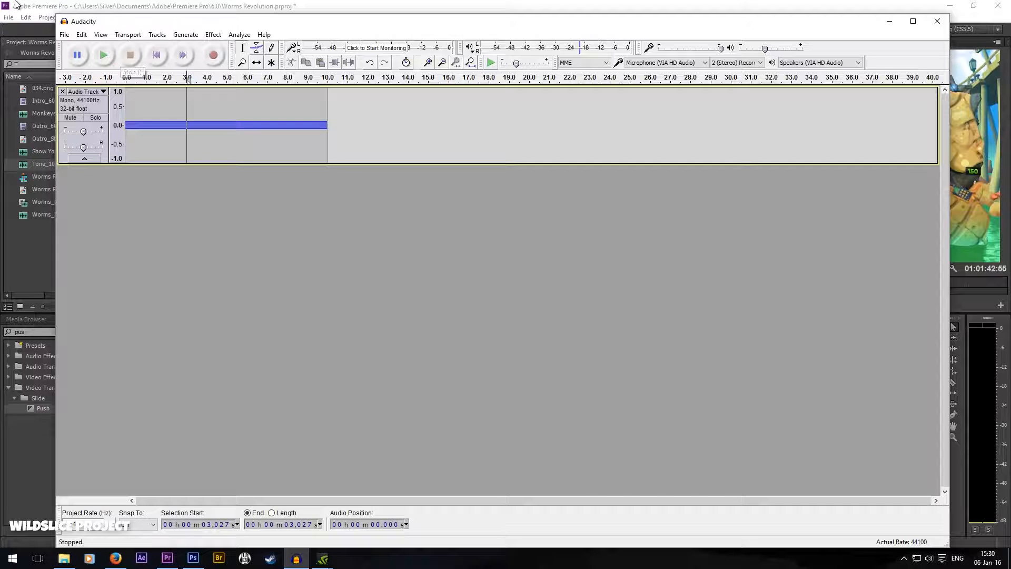
# Step: Close Audacity without saving the generated tone
pyautogui.click(64, 34)
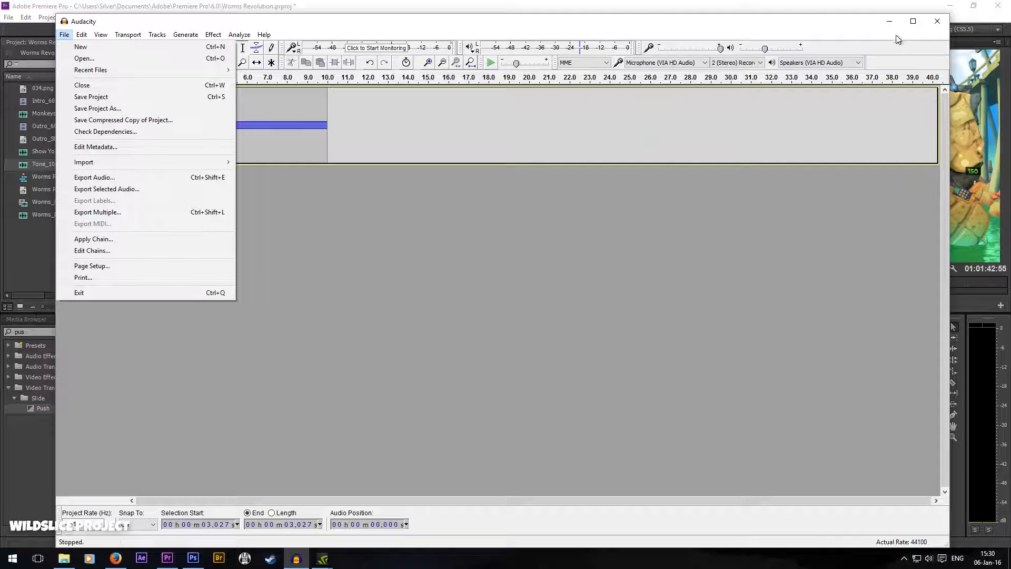
pyautogui.click(937, 21)
pyautogui.click(938, 22)
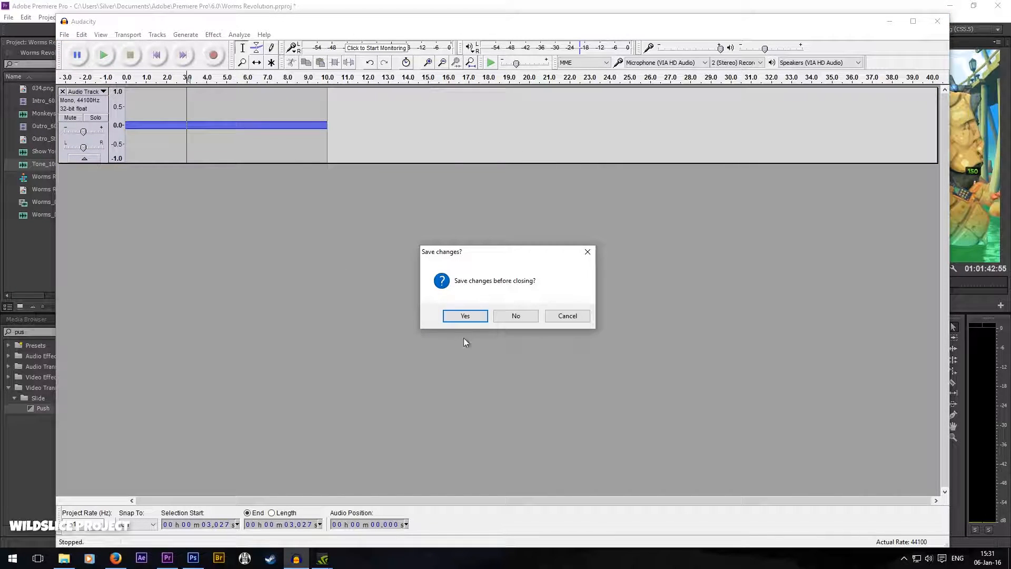
pyautogui.click(527, 318)
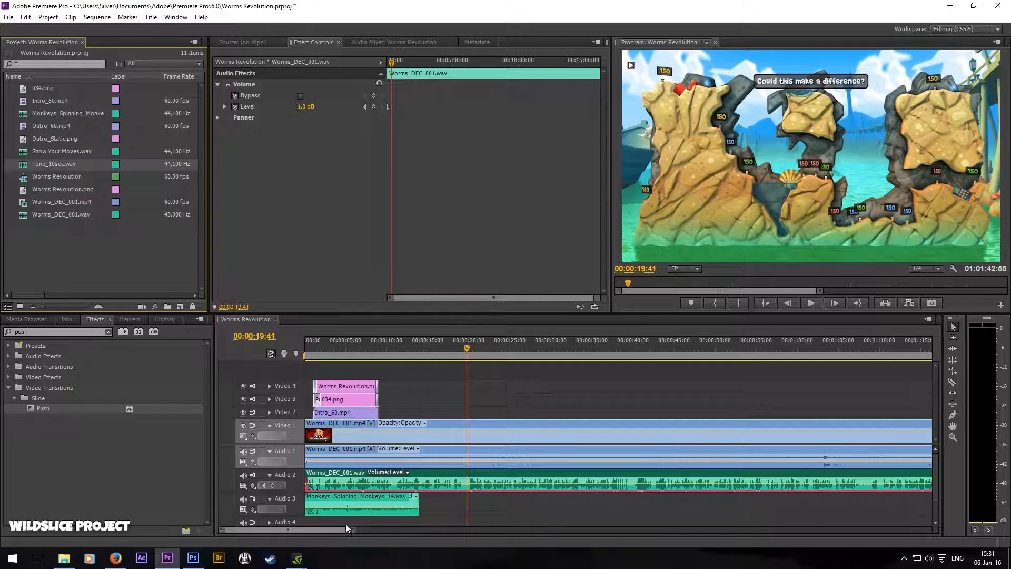
# Step: Deselect the timeline clip and select Tone_10sec.wav among the project files
pyautogui.click(484, 381)
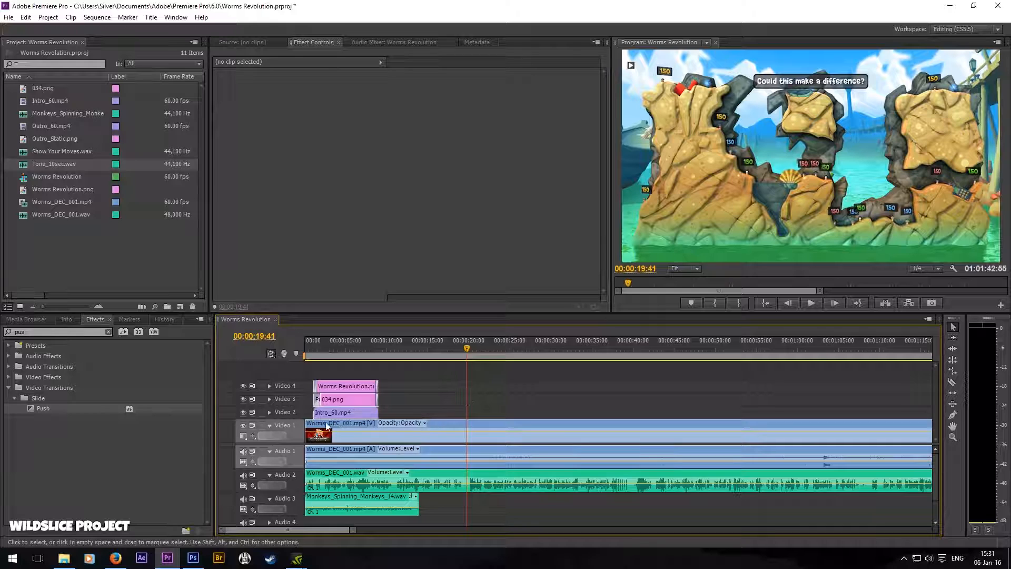
pyautogui.click(54, 165)
pyautogui.click(135, 167)
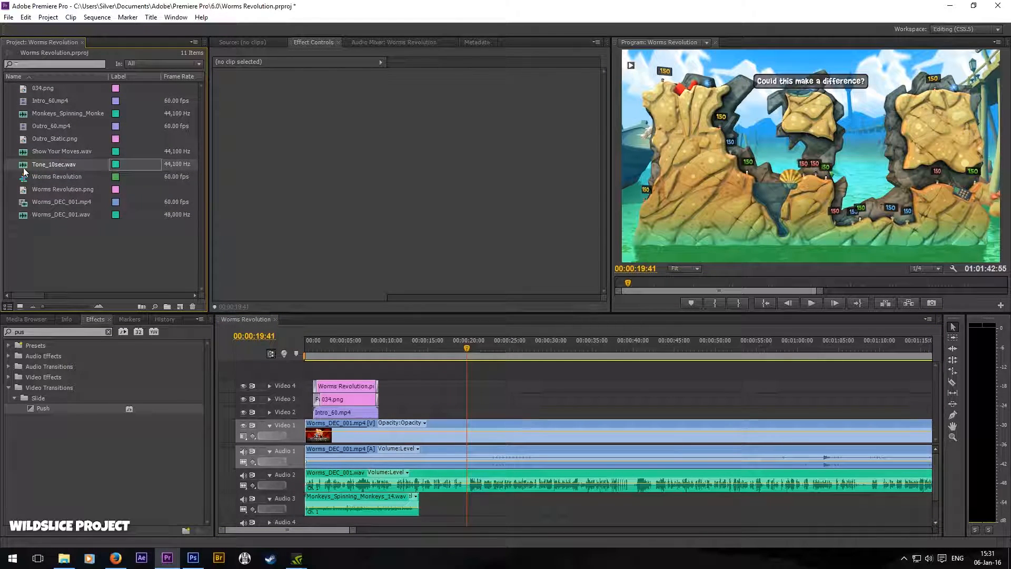
pyautogui.click(5, 166)
pyautogui.click(38, 166)
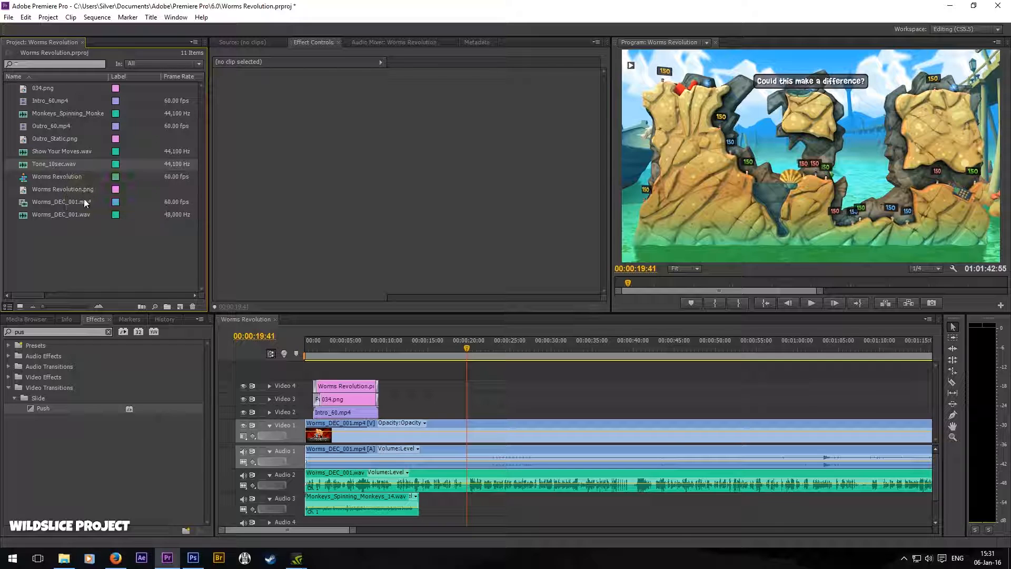
# Step: Play the sequence from 00:00:29:53 to listen for the passage to cover with the tone
pyautogui.click(551, 354)
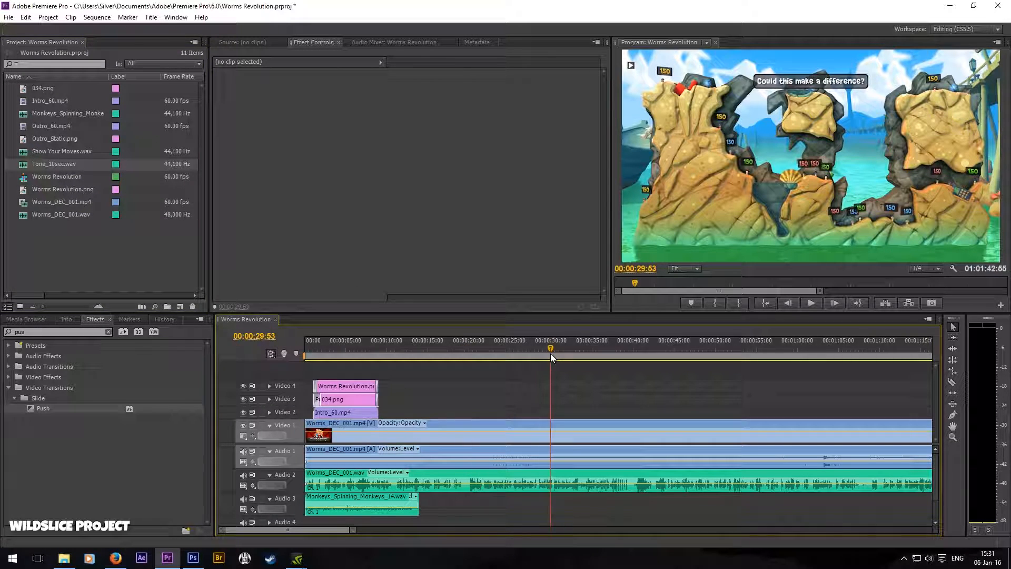
pyautogui.click(807, 303)
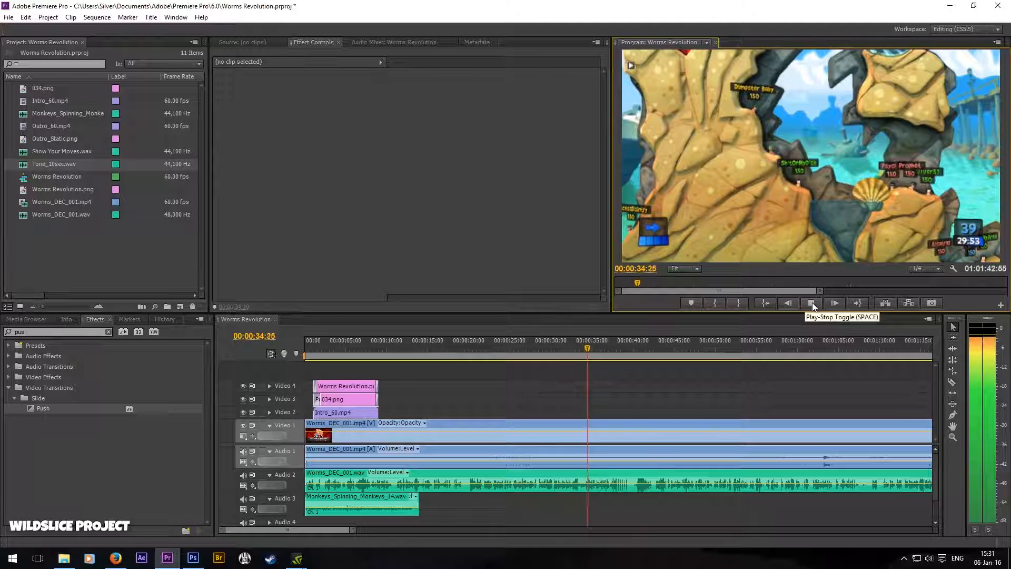
pyautogui.click(812, 303)
# Step: Split Worms_DEC_001.wav on Audio 2 at 00:00:34:12 and 00:00:35:12 with the Razor tool
pyautogui.scroll(3, 606, 483)
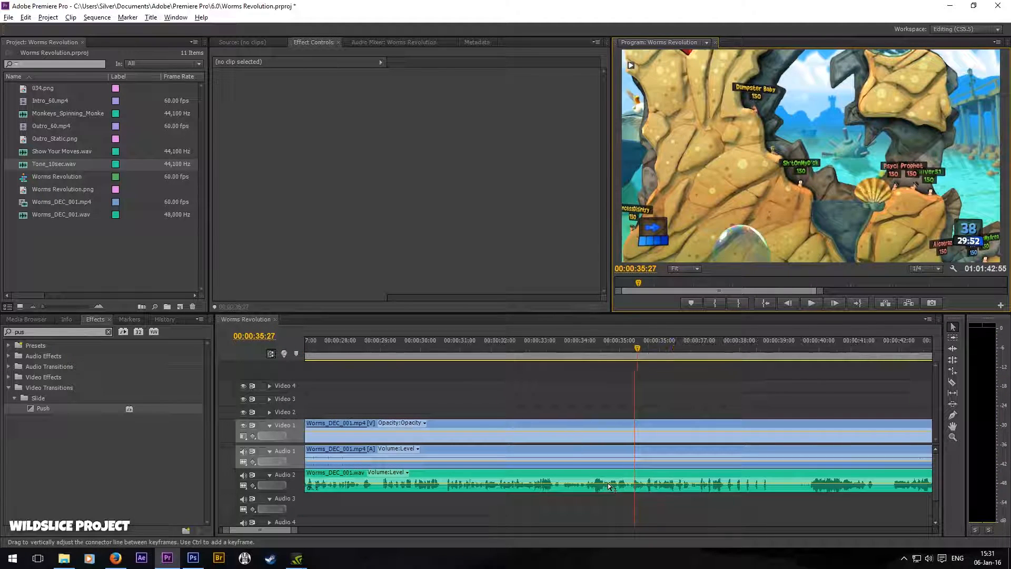
pyautogui.scroll(3, 608, 483)
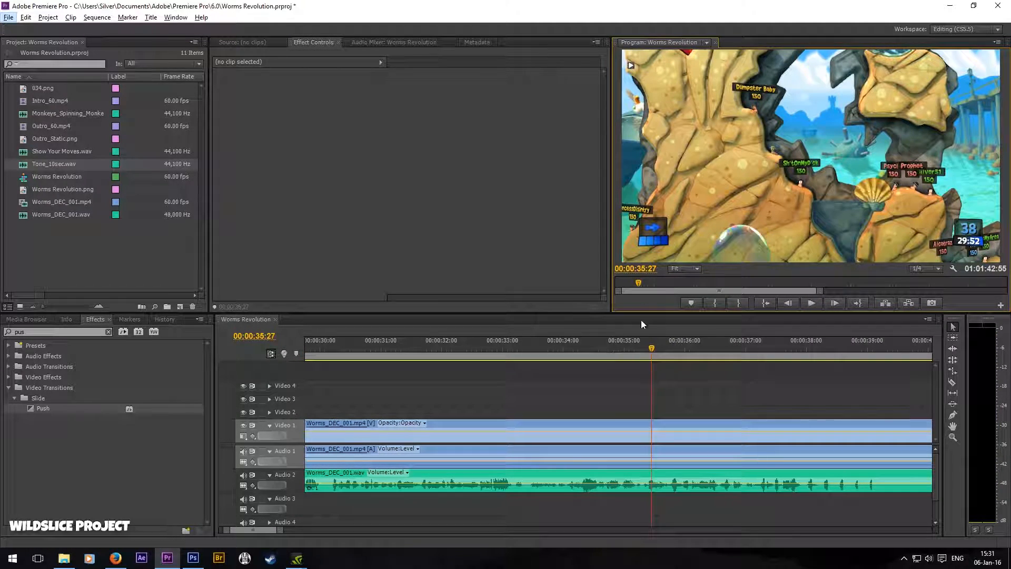
pyautogui.click(651, 349)
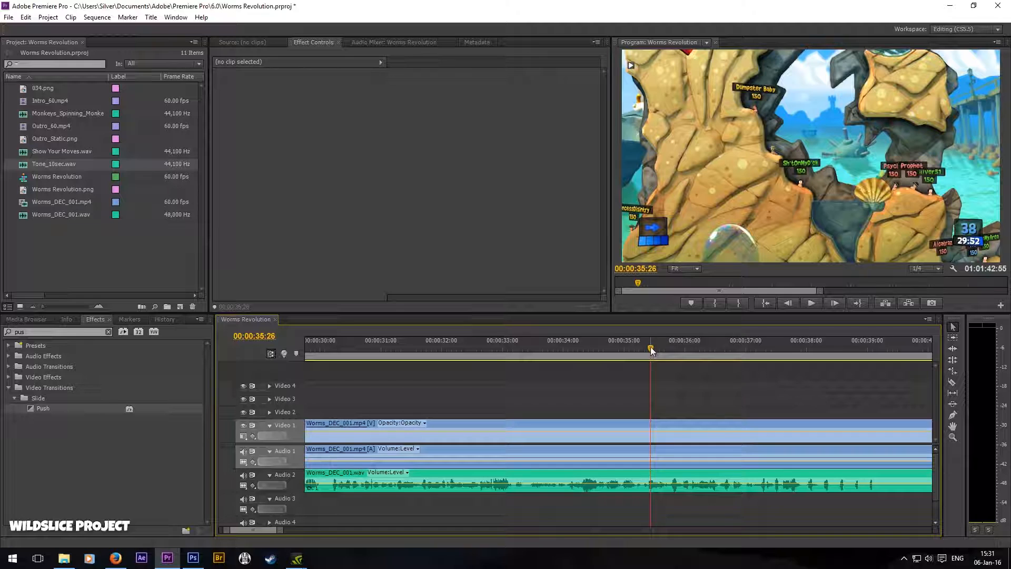
pyautogui.moveTo(652, 350); pyautogui.dragTo(575, 351)
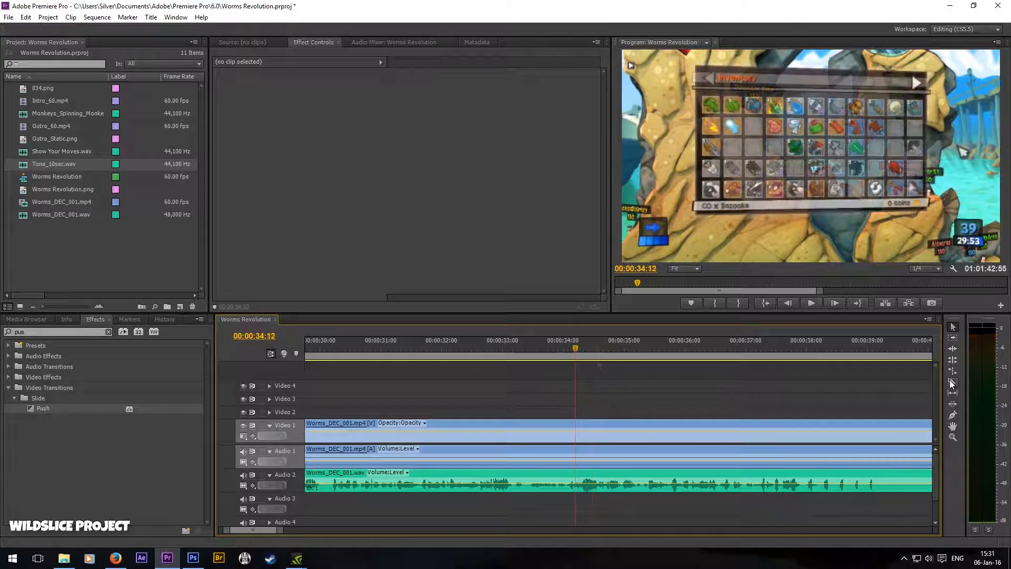
pyautogui.click(953, 382)
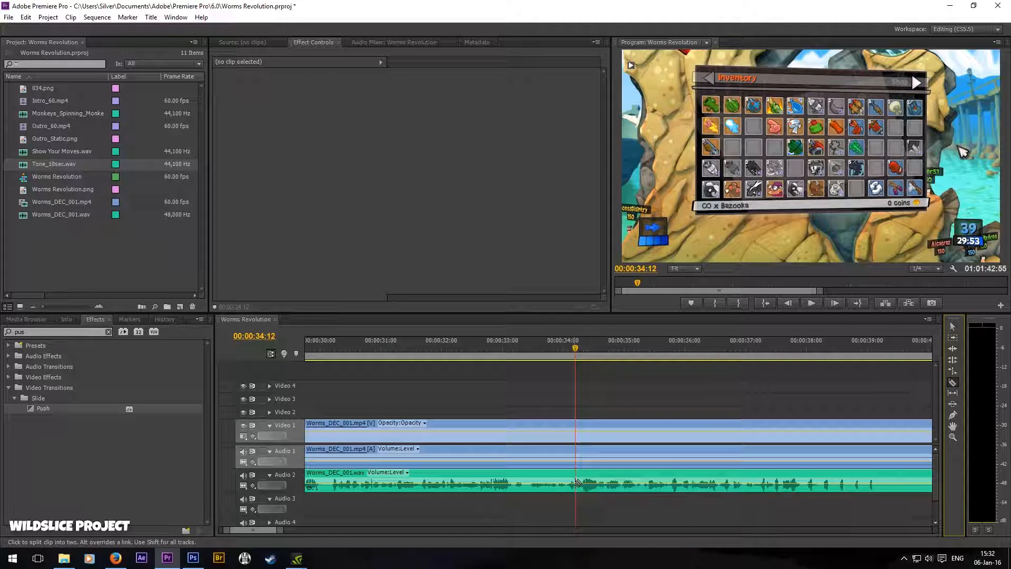
pyautogui.click(576, 482)
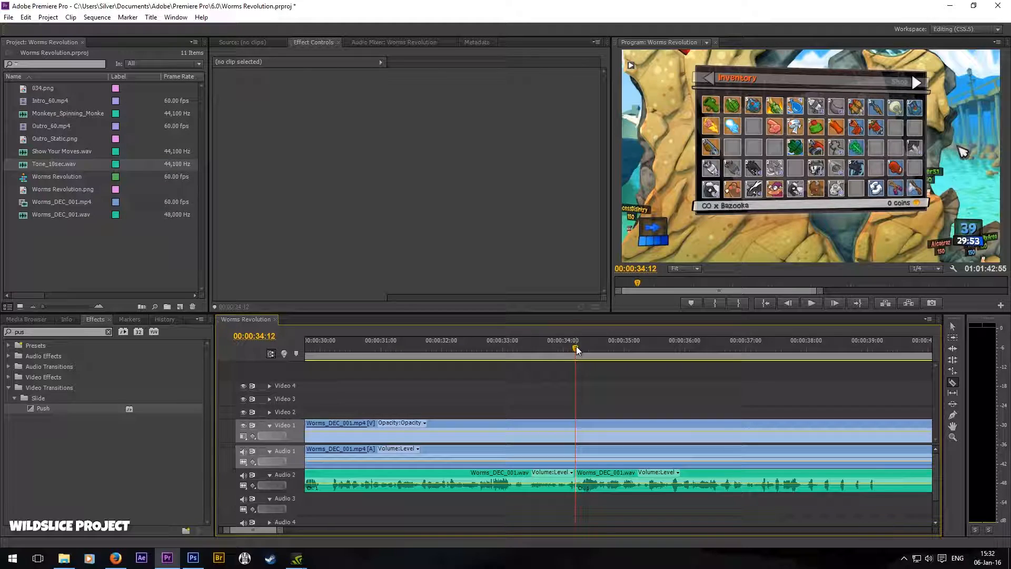
pyautogui.click(588, 354)
pyautogui.moveTo(589, 353); pyautogui.dragTo(638, 369)
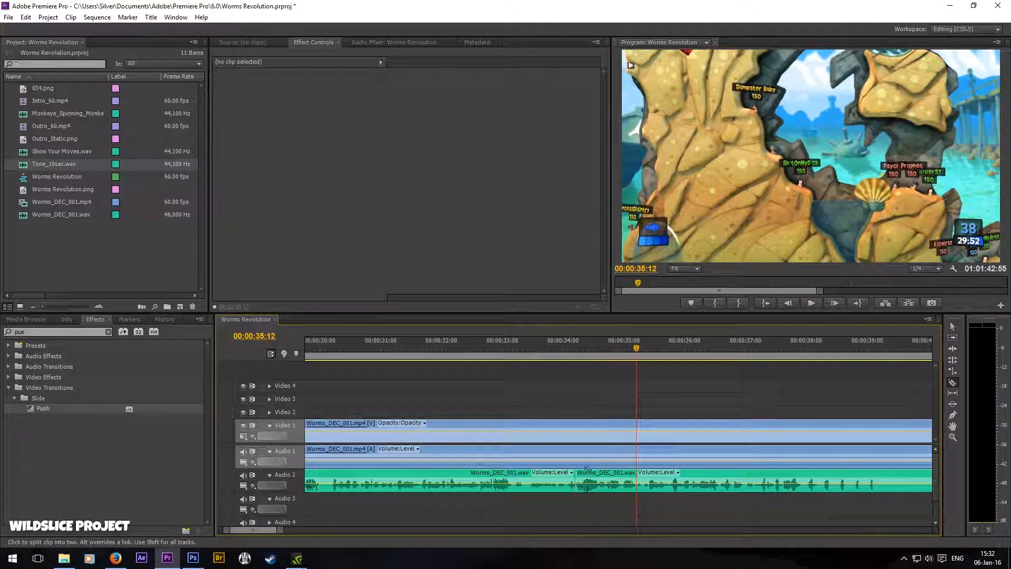
pyautogui.click(637, 480)
# Step: Place Tone_10sec.wav on Audio 3 at 00:00:34:12, cut it at 00:00:35:12 and delete the remainder
pyautogui.moveTo(39, 163); pyautogui.dragTo(585, 503)
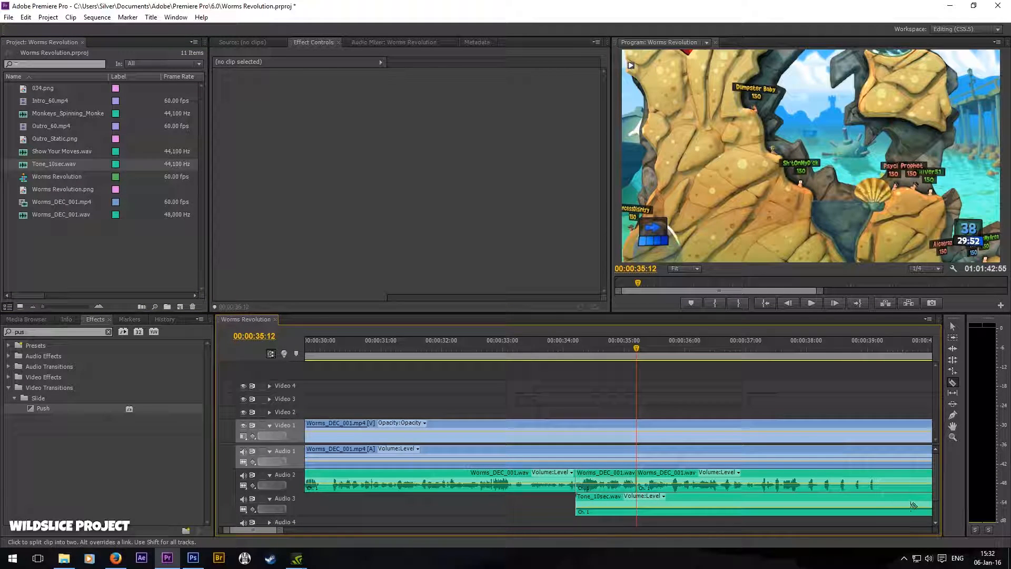
pyautogui.click(638, 506)
pyautogui.click(952, 326)
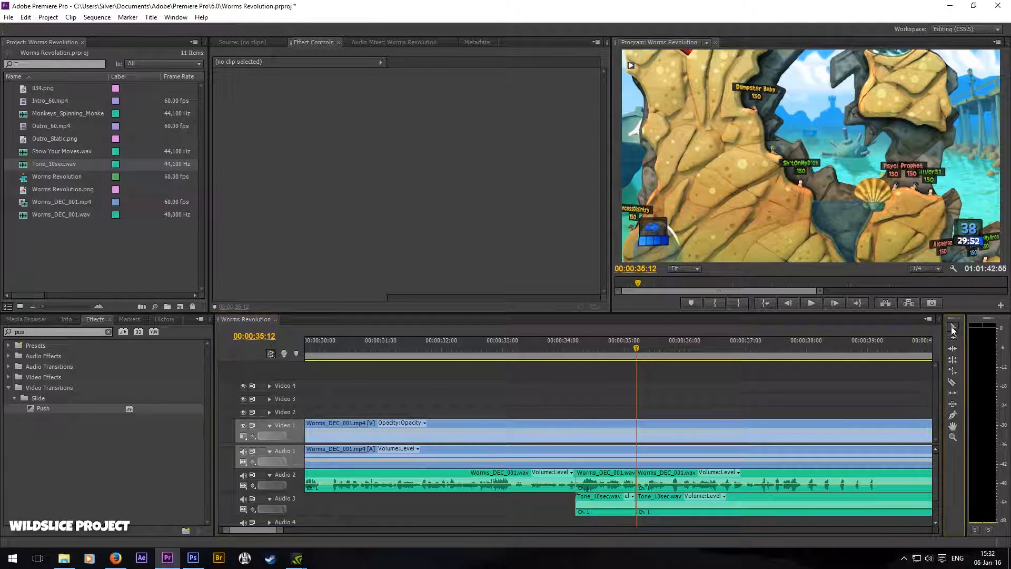
pyautogui.click(737, 497)
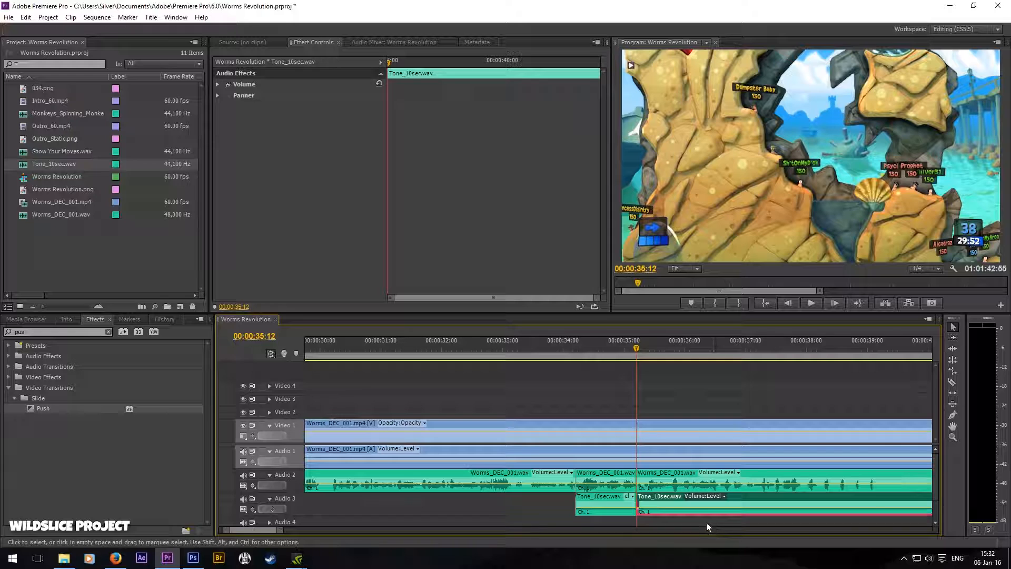
pyautogui.press('Delete')
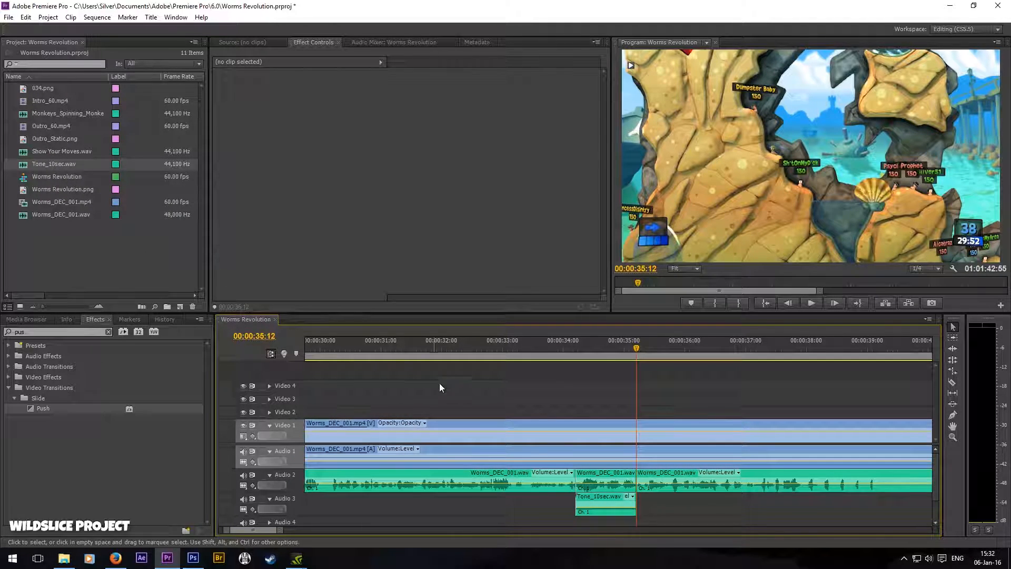
# Step: Delete the Worms_DEC_001.wav segment between the two cuts on Audio 2 and mute Audio 3
pyautogui.click(590, 473)
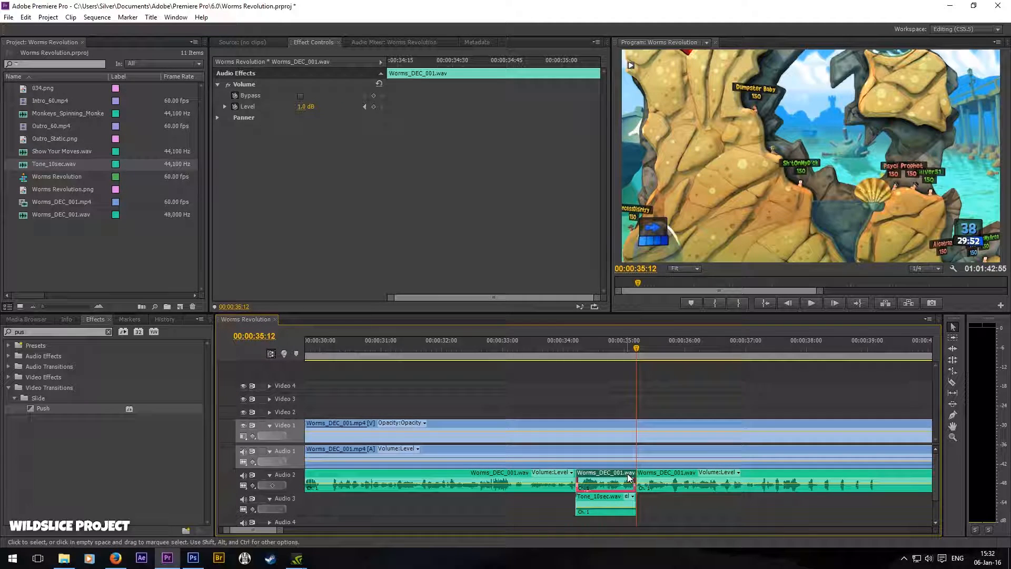
pyautogui.press('Delete')
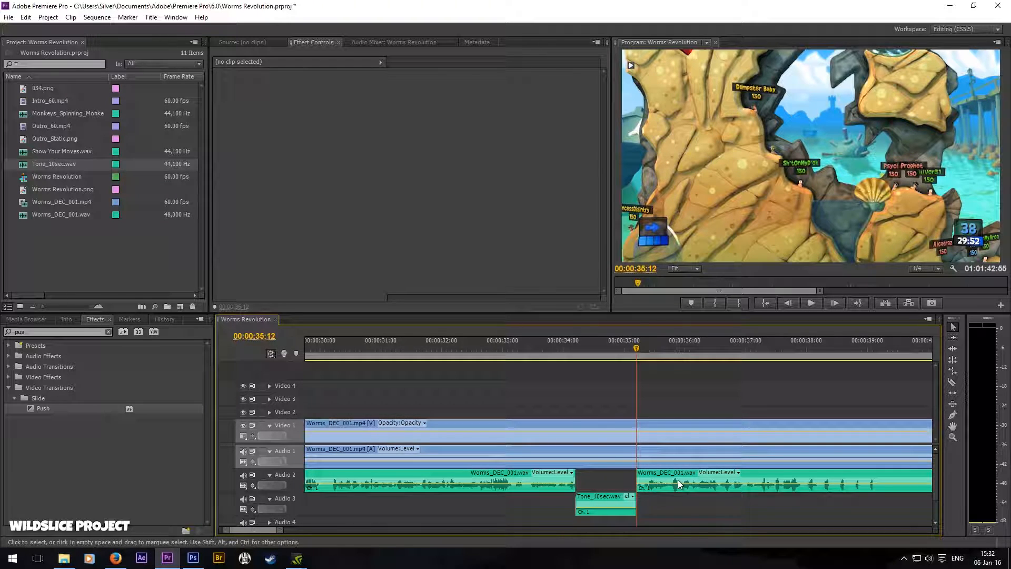
pyautogui.click(243, 499)
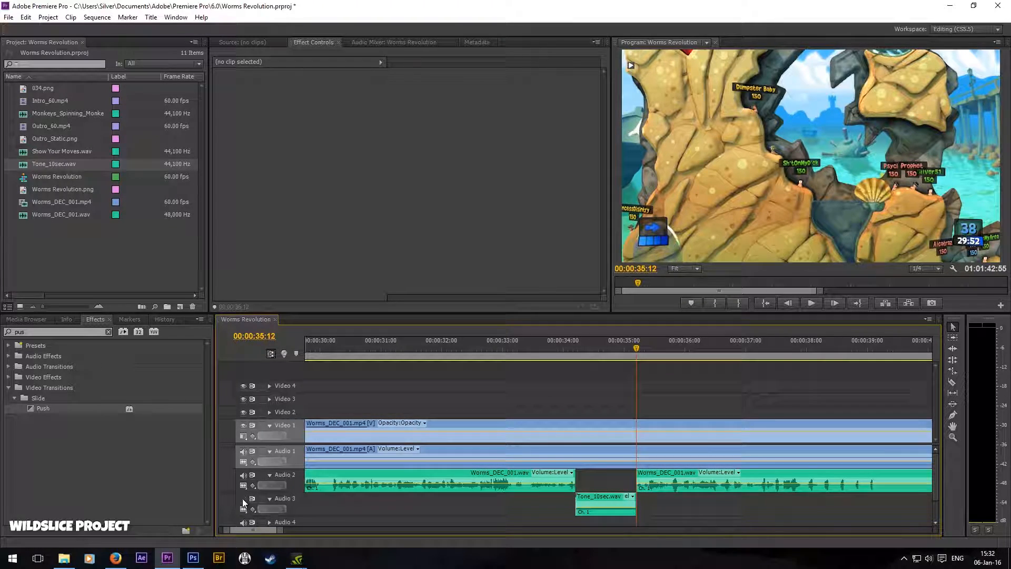
# Step: Play the sequence across the tone on Audio 3 to check the censored passage
pyautogui.click(479, 349)
pyautogui.click(812, 303)
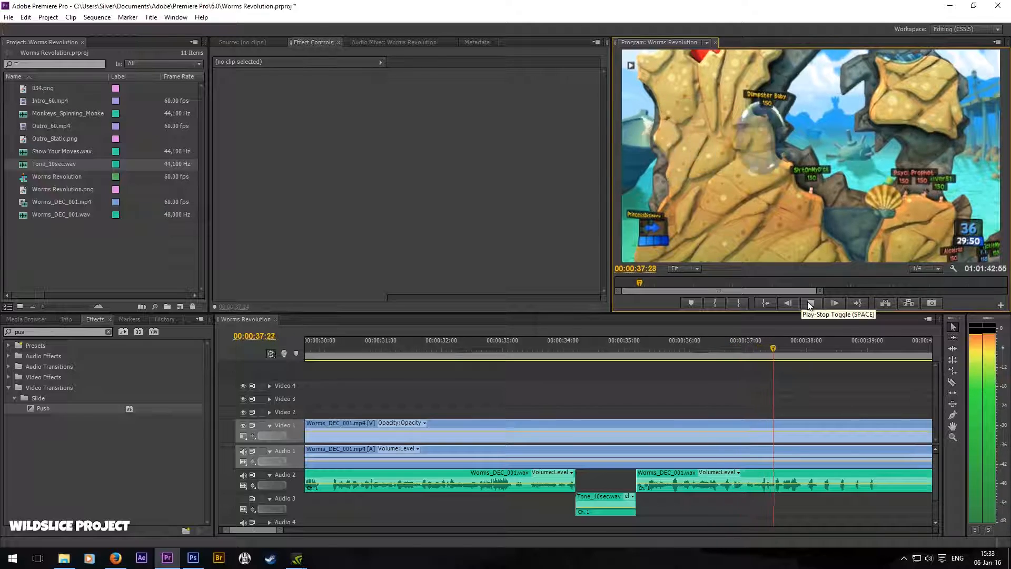
pyautogui.click(810, 304)
# Step: Move Tone_10sec.wav from Audio 3 into the gap on Audio 2 and play the passage from 00:00:32:58
pyautogui.click(501, 351)
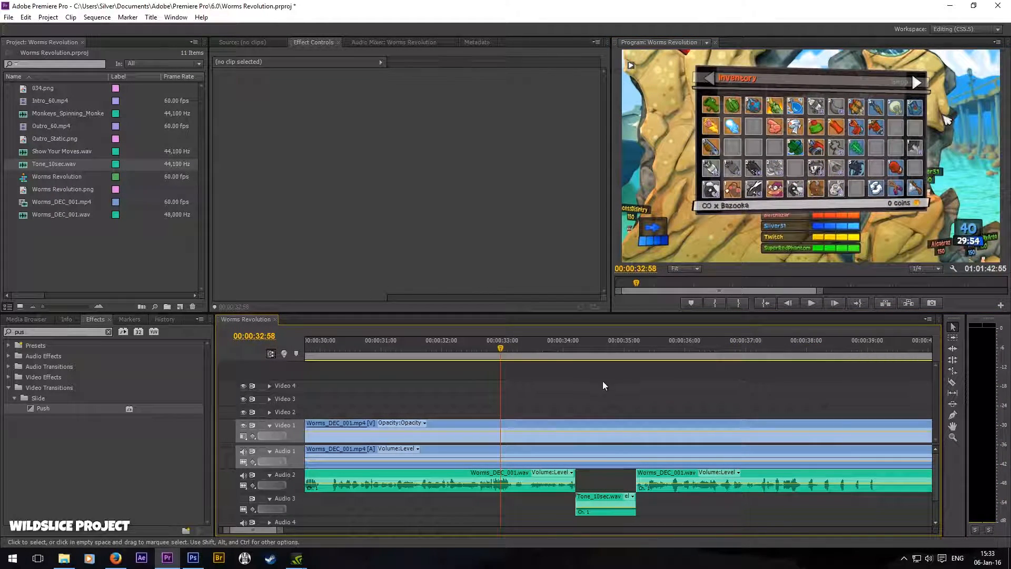
pyautogui.moveTo(605, 503); pyautogui.dragTo(599, 482)
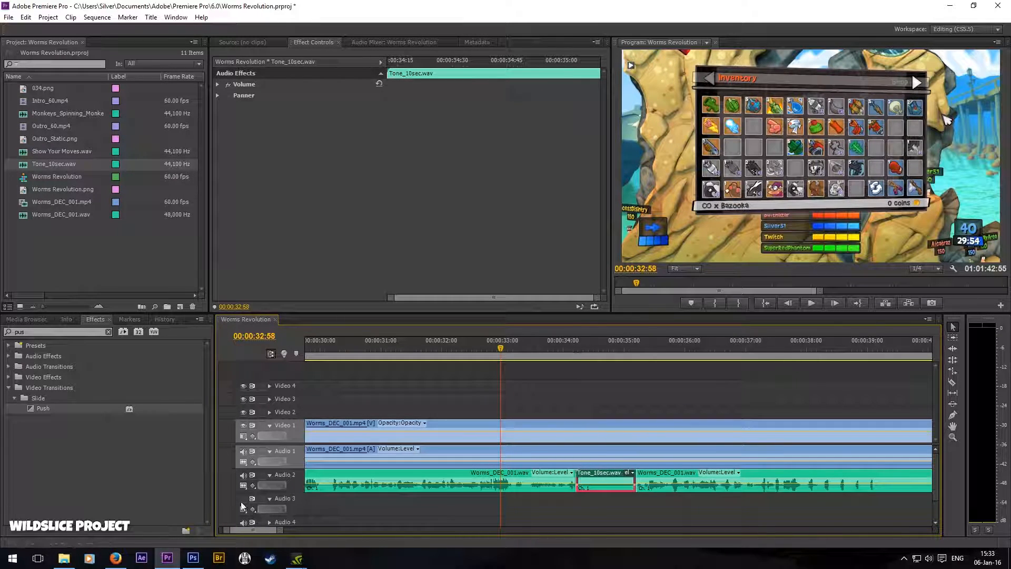
pyautogui.click(811, 304)
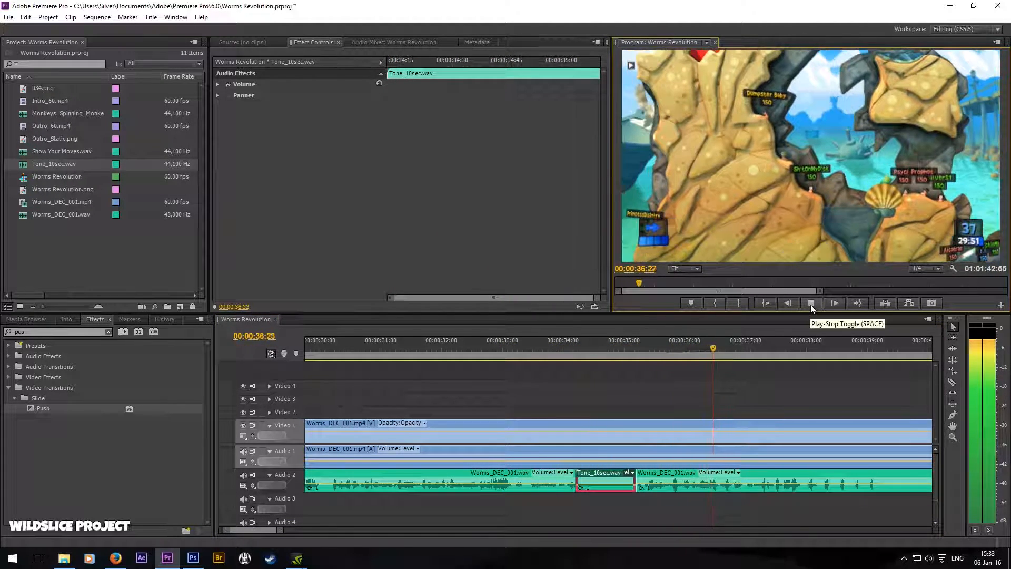
pyautogui.click(812, 304)
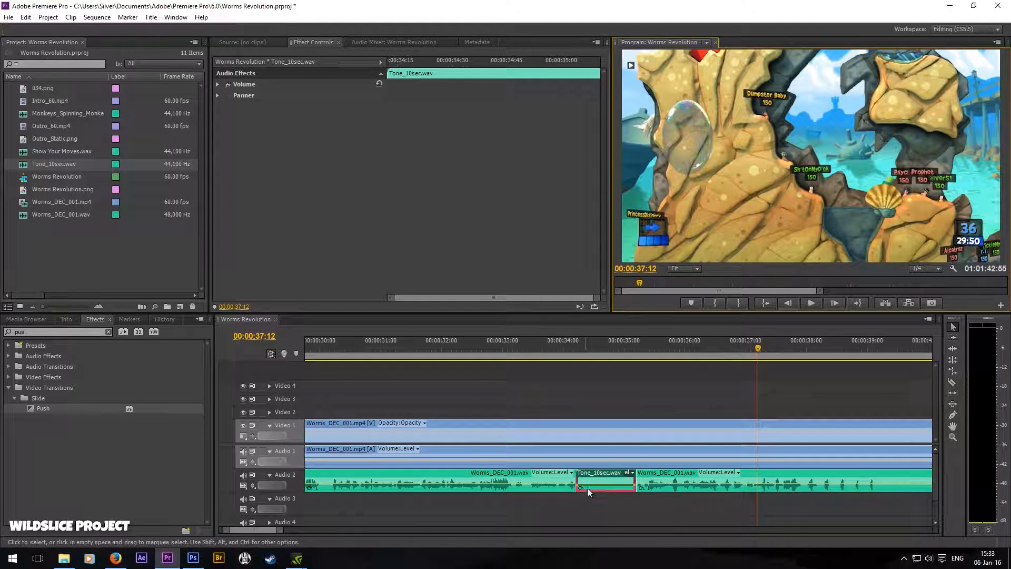
pyautogui.click(600, 401)
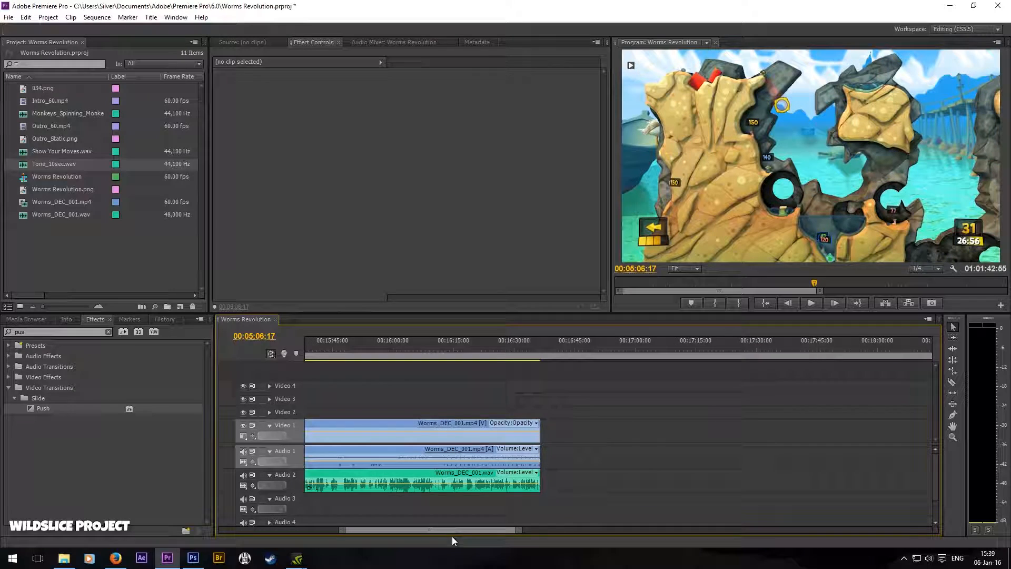
# Step: Place Outro_60.mp4 on Video 3 at the end of the gameplay footage and Outro_Static.png beneath it on Video 2, matching its length
pyautogui.click(59, 129)
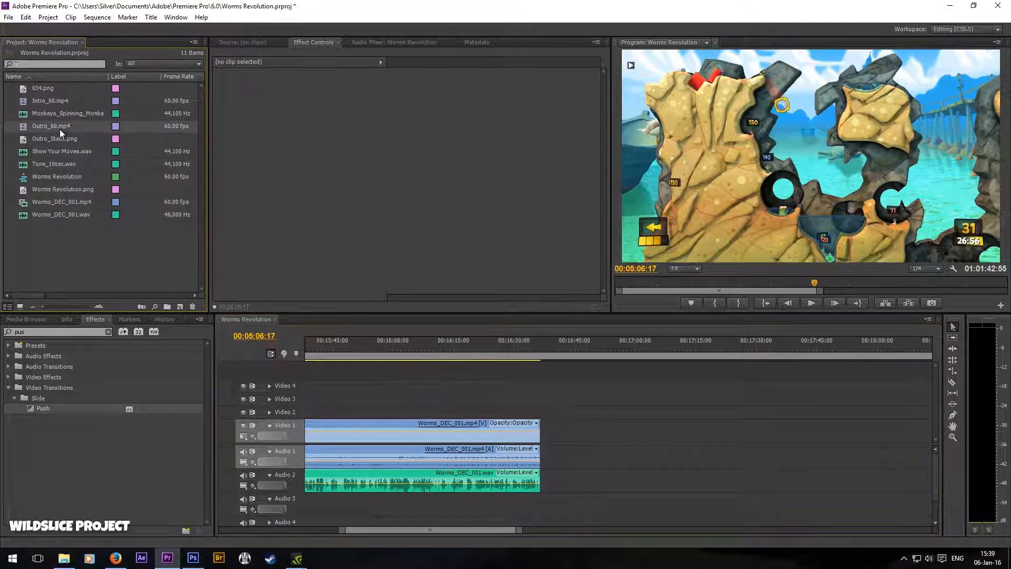
pyautogui.moveTo(180, 164); pyautogui.dragTo(552, 403)
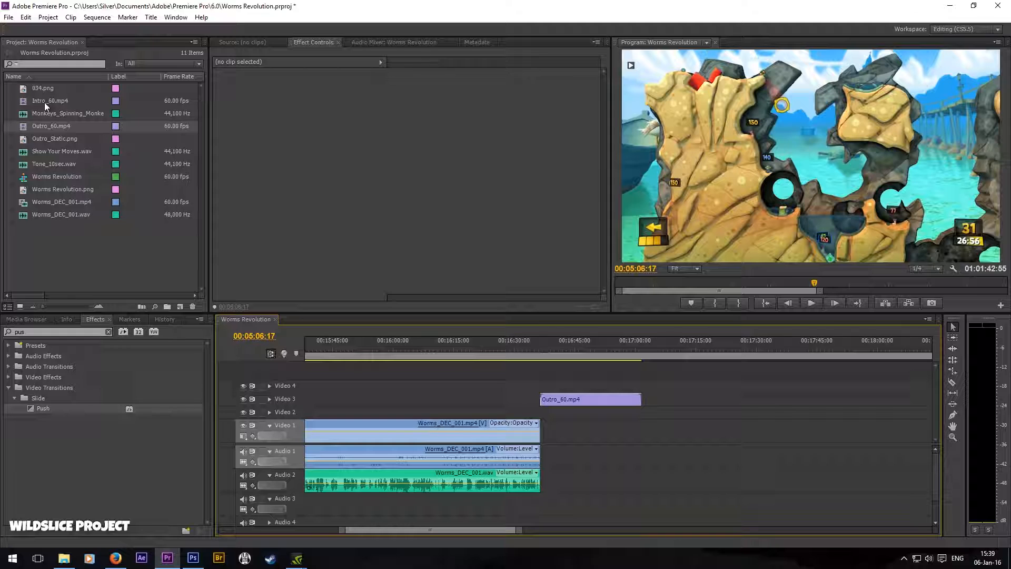
pyautogui.click(54, 139)
pyautogui.moveTo(75, 143); pyautogui.dragTo(641, 415)
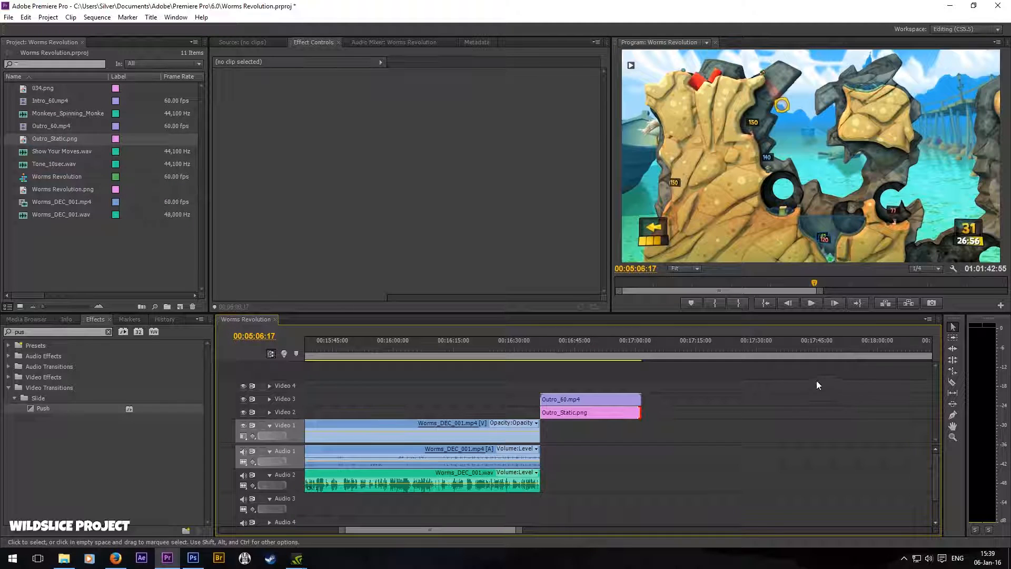
# Step: Apply the Ultra Key effect to Outro_60.mp4 on Video 3 and sample its green background as the key color
pyautogui.click(584, 412)
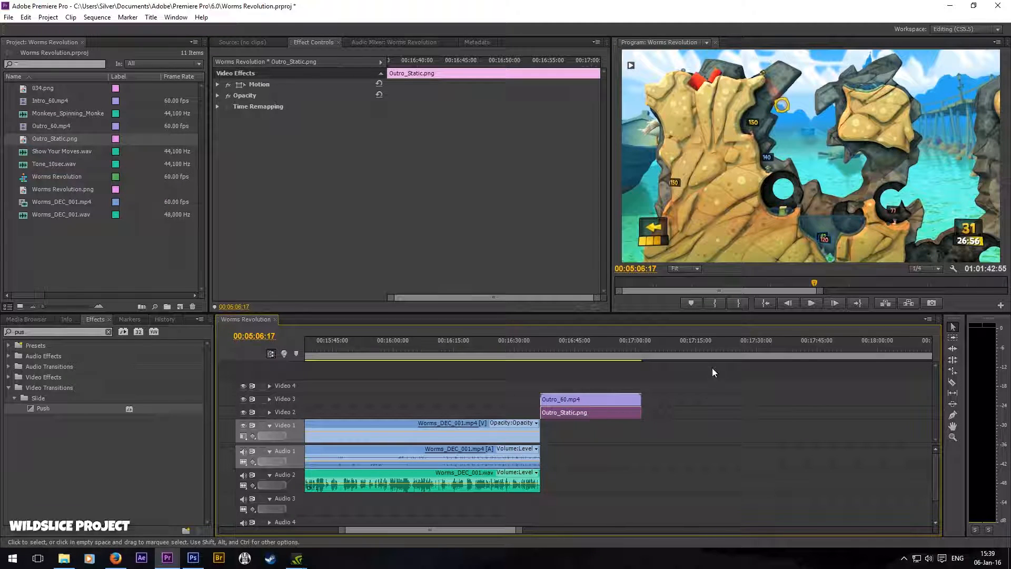
pyautogui.click(584, 342)
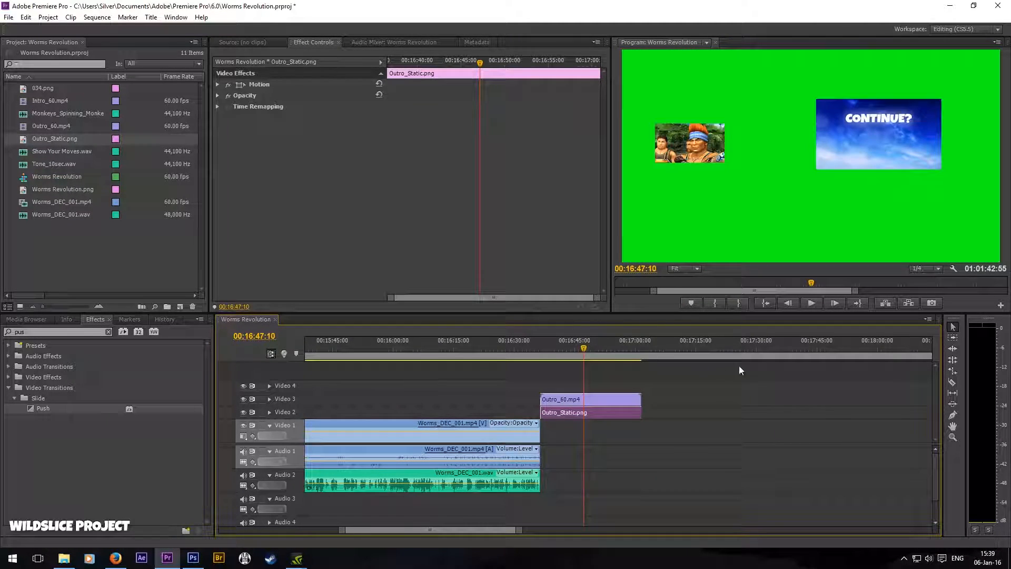
pyautogui.click(578, 402)
pyautogui.click(37, 331)
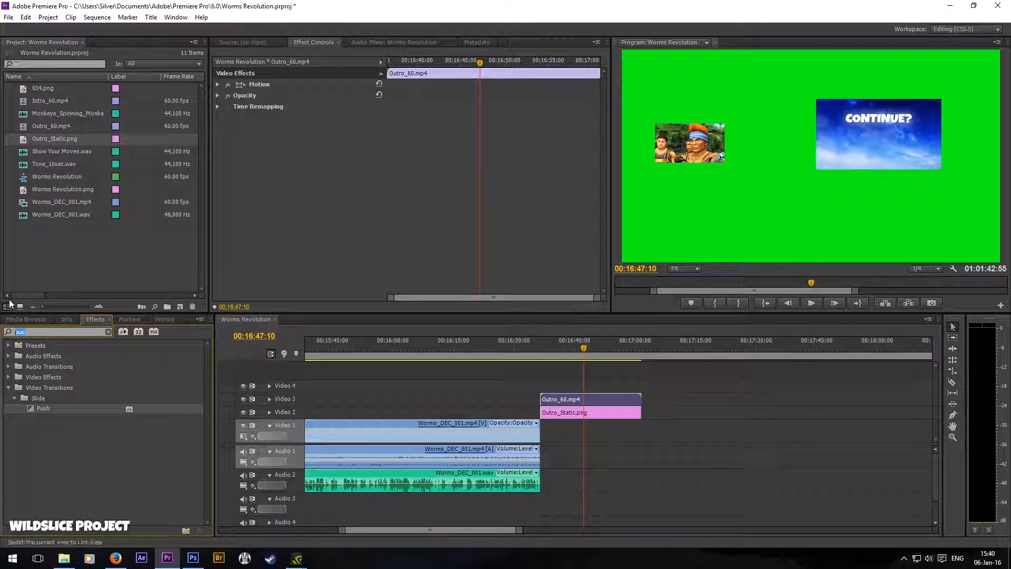
pyautogui.write('ult')
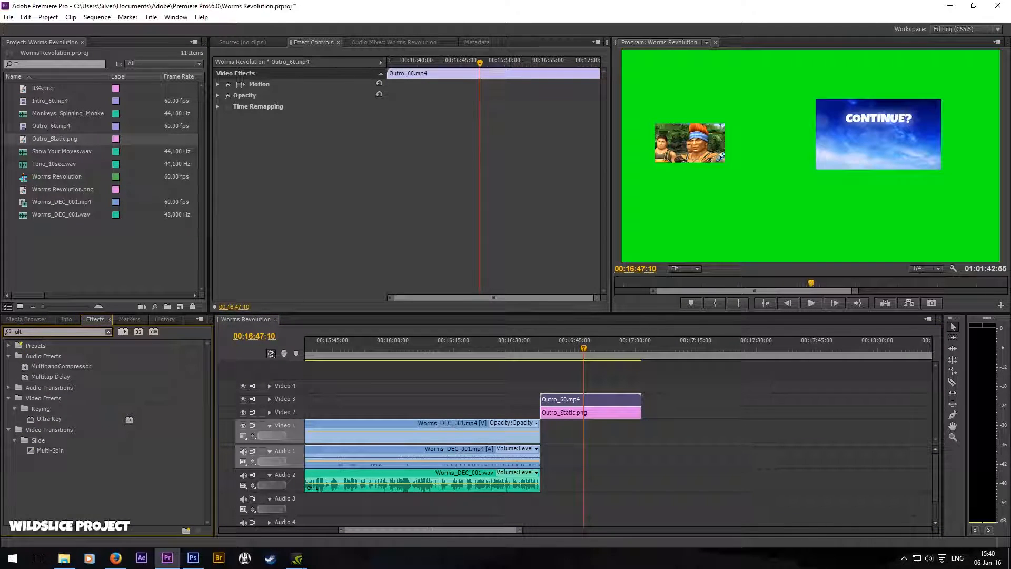
pyautogui.write('ra')
pyautogui.moveTo(51, 398); pyautogui.dragTo(573, 399)
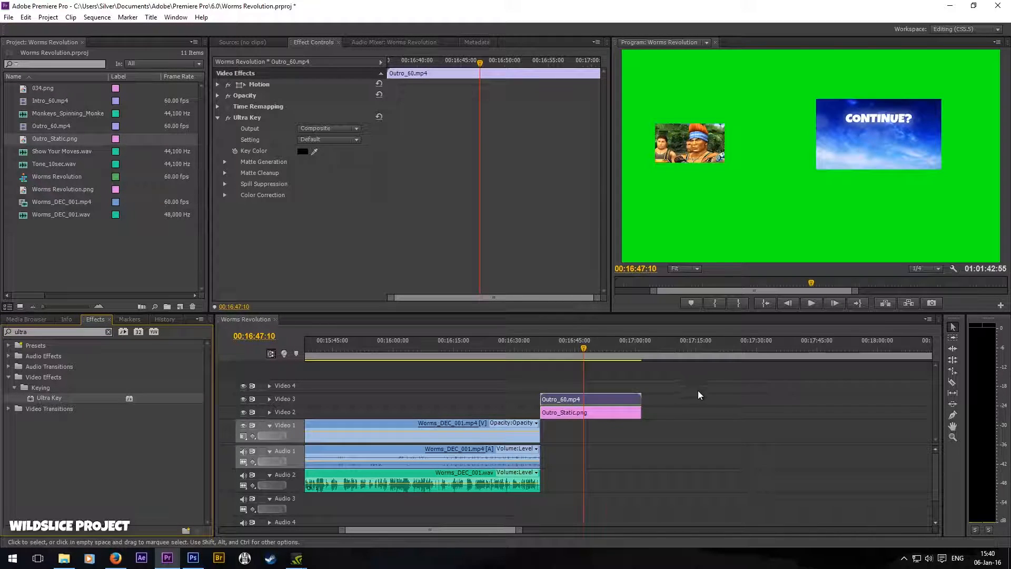
pyautogui.click(315, 152)
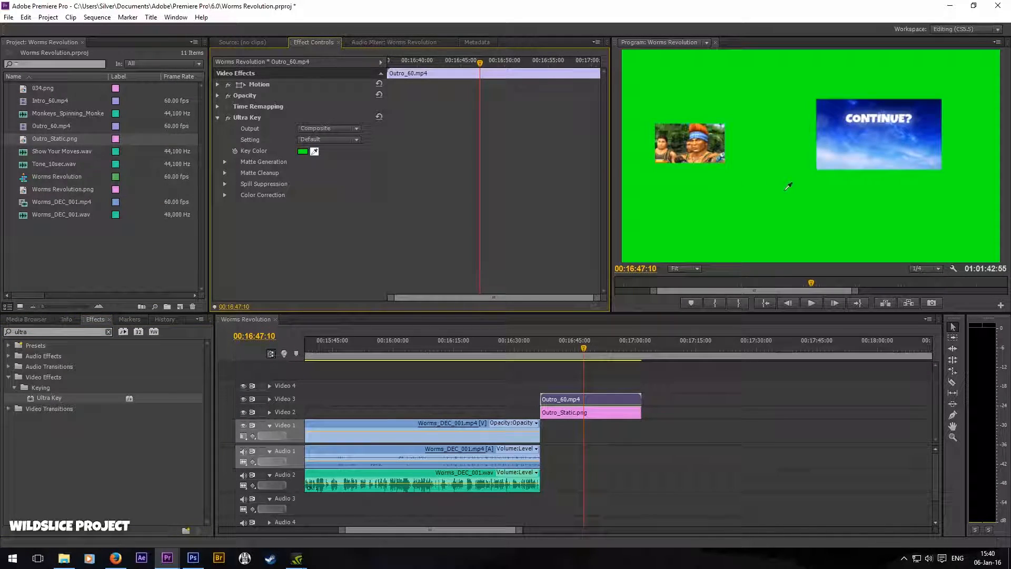
pyautogui.click(737, 95)
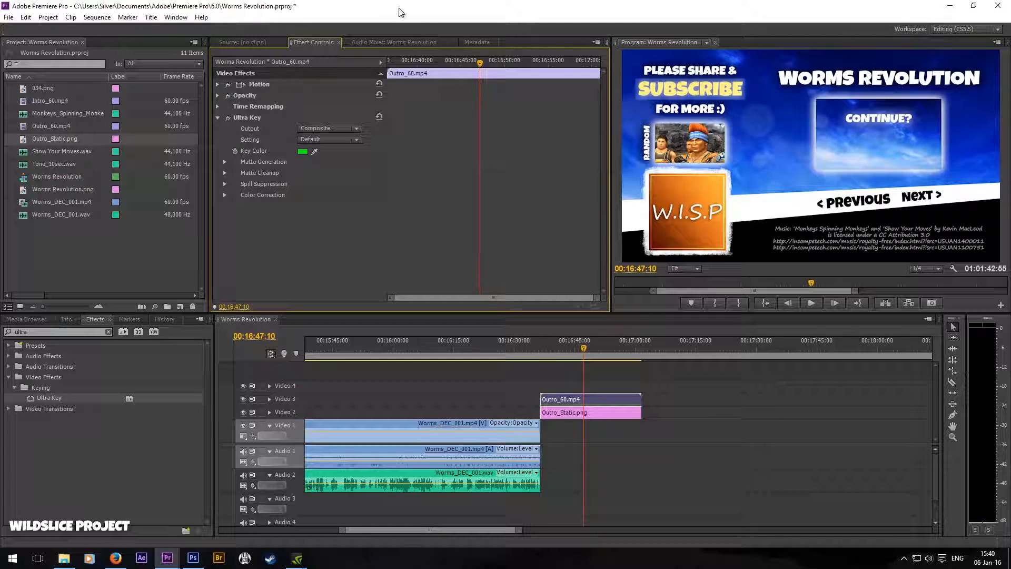
# Step: Shift Outro_60.mp4 and Outro_Static.png one second earlier so both start at 00:16:35:31
pyautogui.moveTo(397, 62); pyautogui.dragTo(362, 77)
pyautogui.click(643, 269)
pyautogui.click(643, 270)
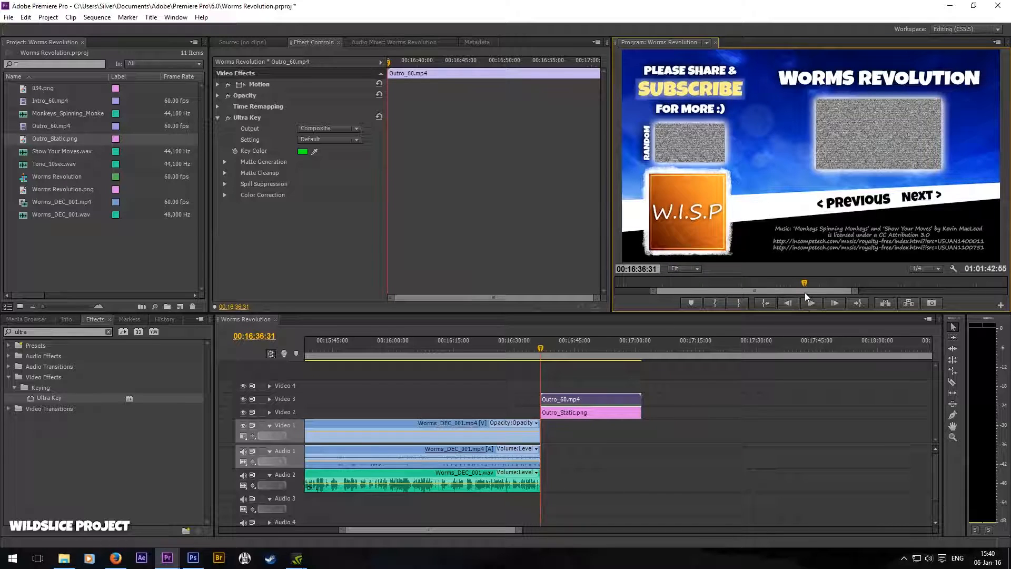
pyautogui.press('Delete')
pyautogui.write('5')
pyautogui.press('Return')
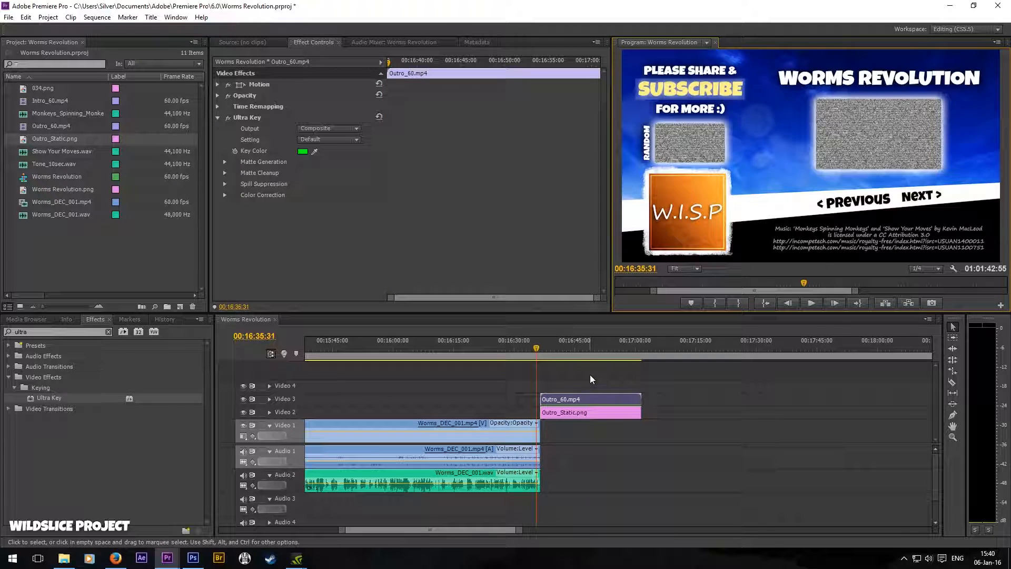
pyautogui.moveTo(590, 379)
pyautogui.mouseDown()
pyautogui.moveTo(574, 419)
pyautogui.moveTo(585, 397)
pyautogui.mouseUp()
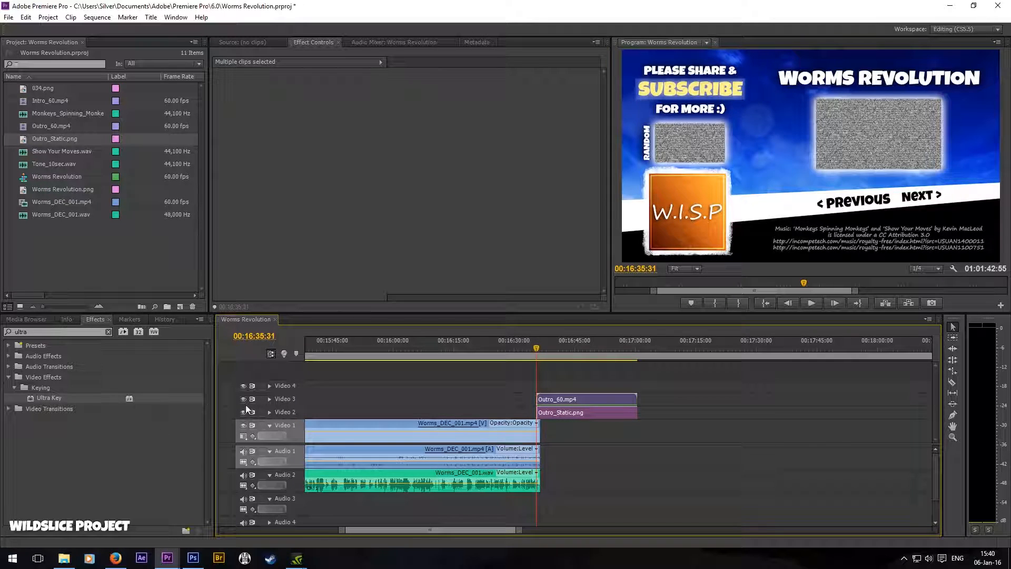
# Step: Add an opacity keyframe of 100% at 00:16:36:31 to both Outro_60.mp4 and Outro_Static.png
pyautogui.click(466, 425)
pyautogui.moveTo(584, 62); pyautogui.dragTo(680, 62)
pyautogui.click(562, 403)
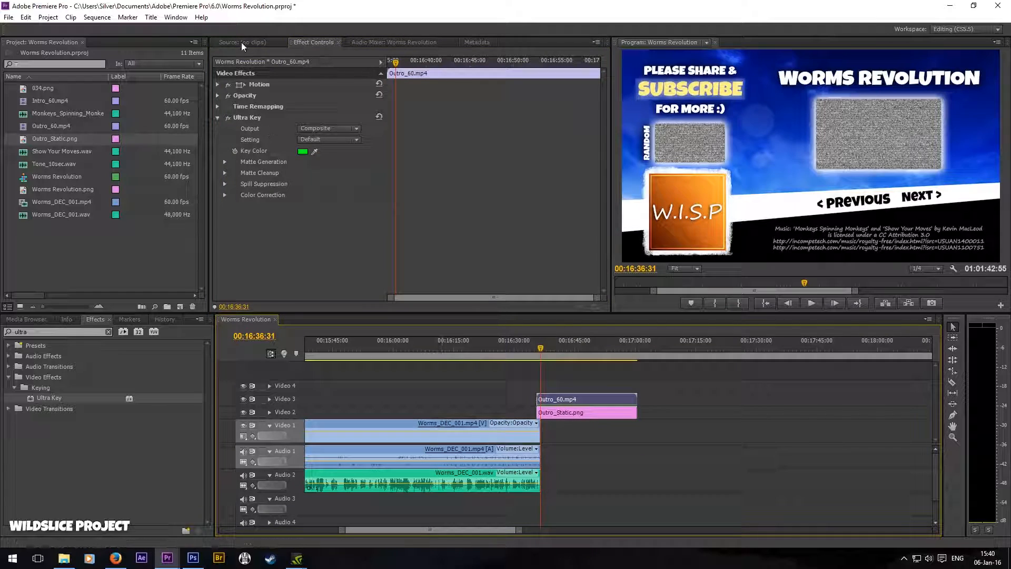
pyautogui.click(218, 117)
pyautogui.click(217, 95)
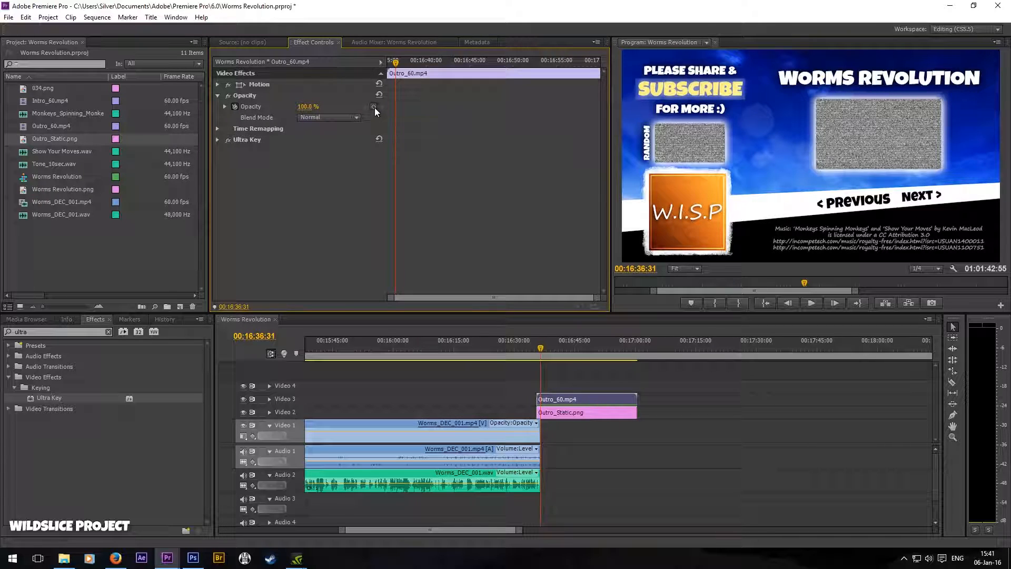
pyautogui.click(577, 415)
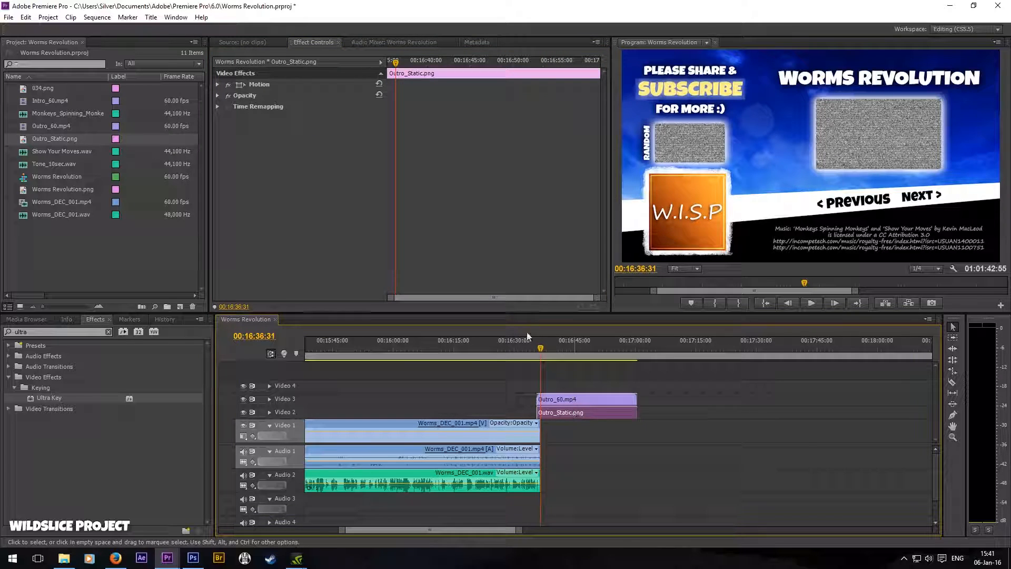
pyautogui.click(374, 107)
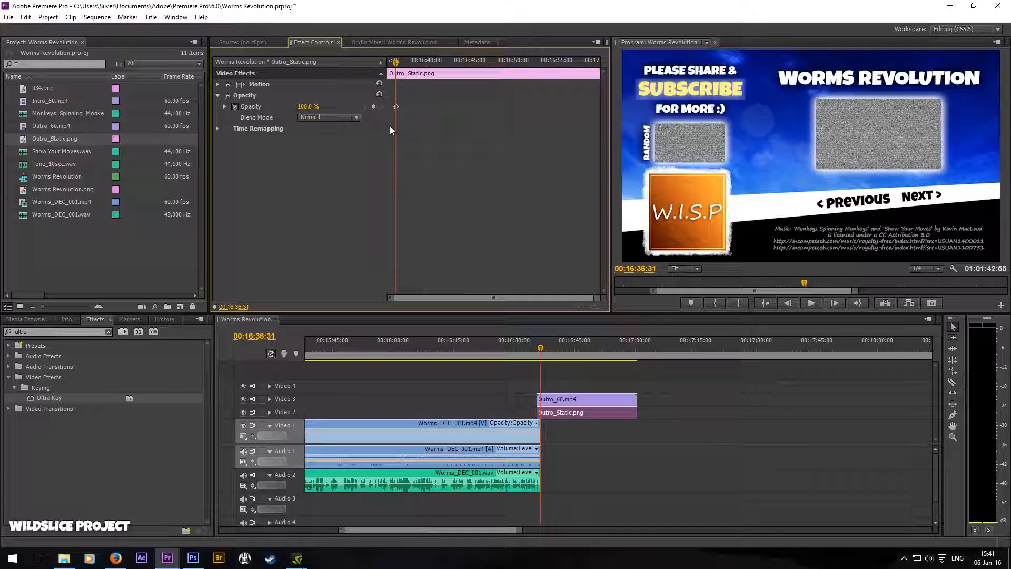
# Step: Set the opacity of Outro_Static.png and Outro_60.mp4 to 0% at 00:16:35:31, the start of both clips
pyautogui.moveTo(395, 64); pyautogui.dragTo(379, 61)
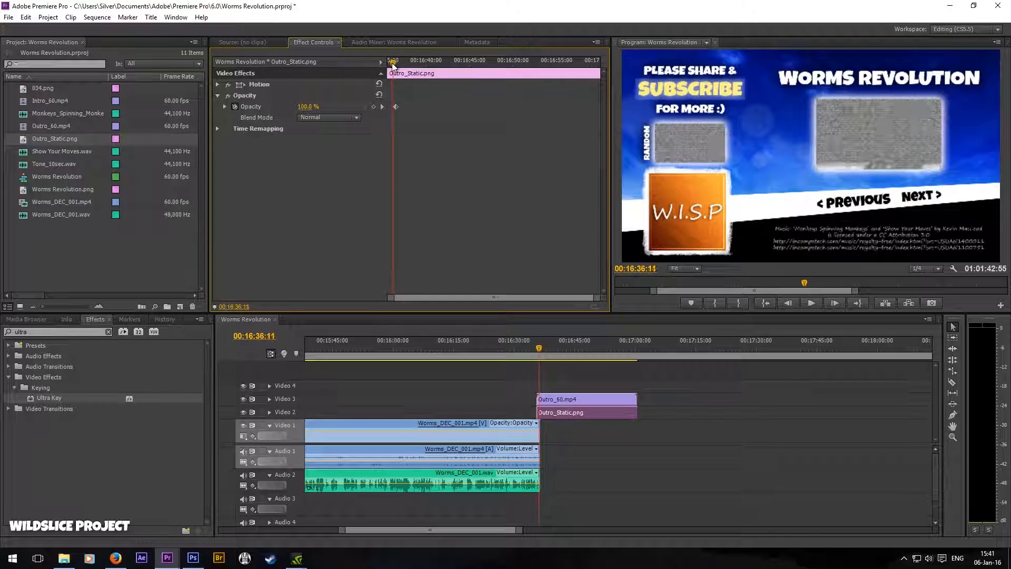
pyautogui.click(309, 107)
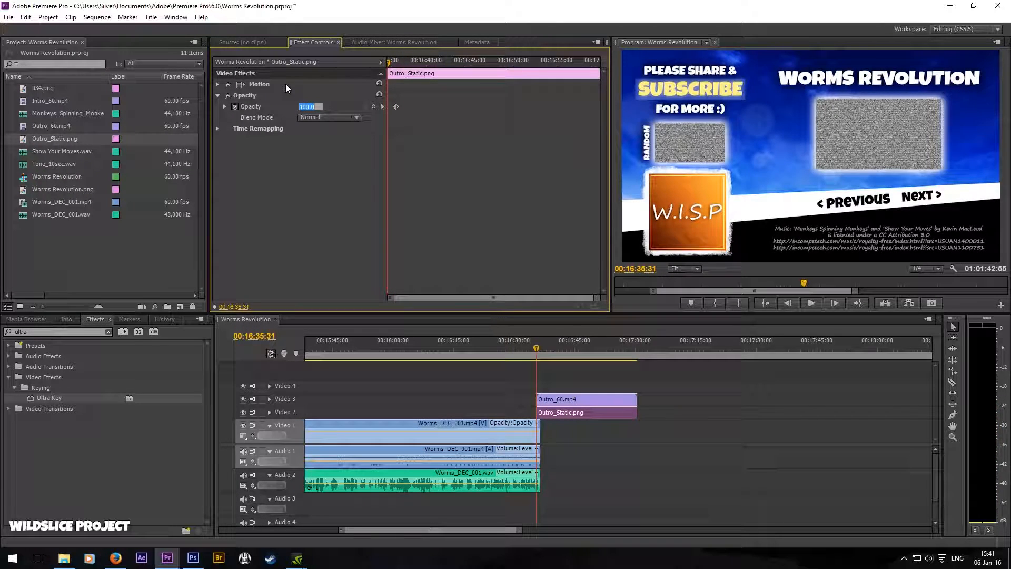
pyautogui.write('0')
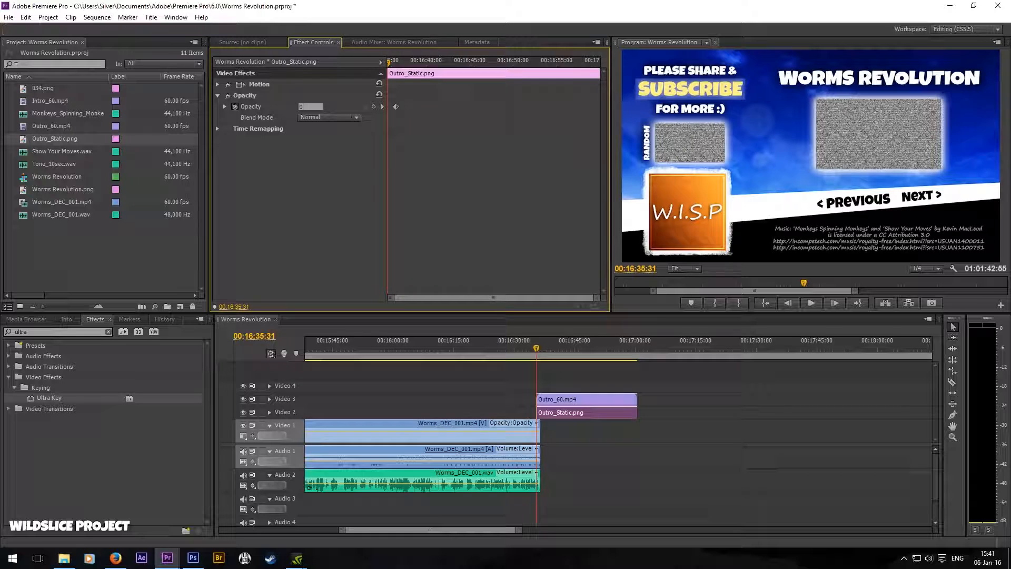
pyautogui.click(568, 399)
pyautogui.click(308, 106)
pyautogui.write('0')
pyautogui.press('Return')
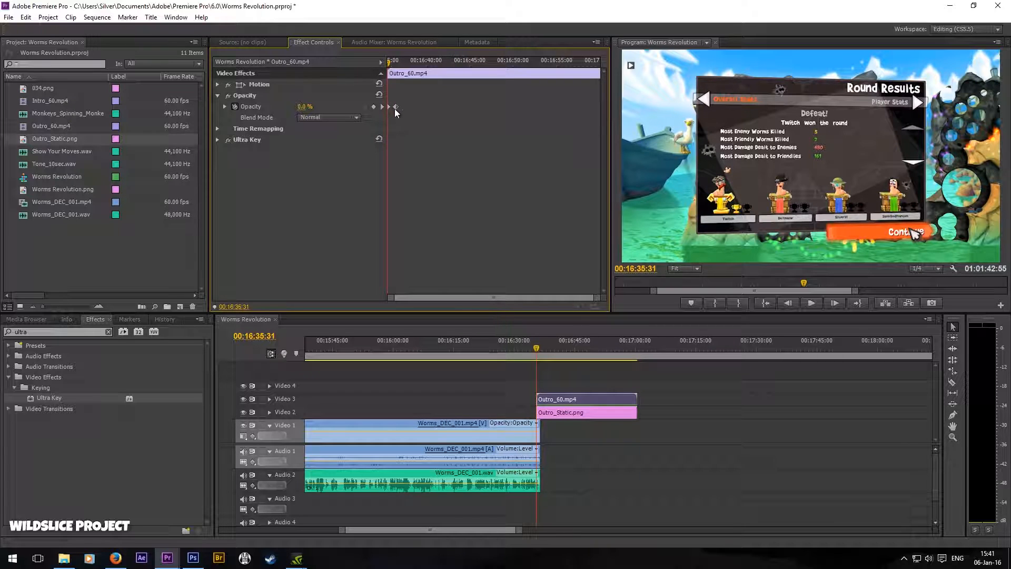
# Step: Play the sequence from just before the outro clips to review their fade-in and the keyed outro
pyautogui.click(536, 351)
pyautogui.moveTo(536, 351); pyautogui.dragTo(529, 350)
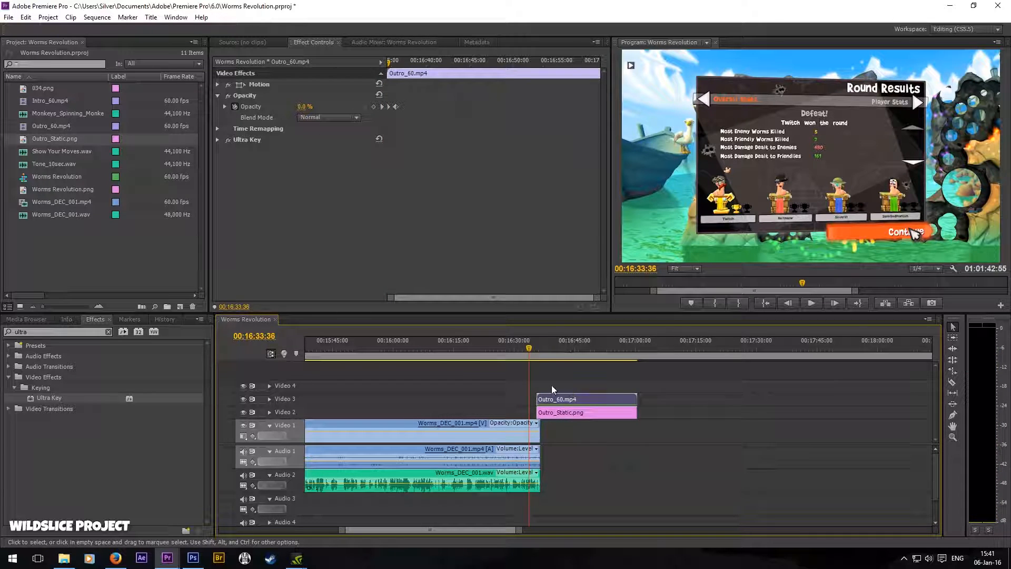
pyautogui.click(533, 350)
pyautogui.click(536, 352)
pyautogui.moveTo(537, 352); pyautogui.dragTo(534, 356)
pyautogui.click(809, 303)
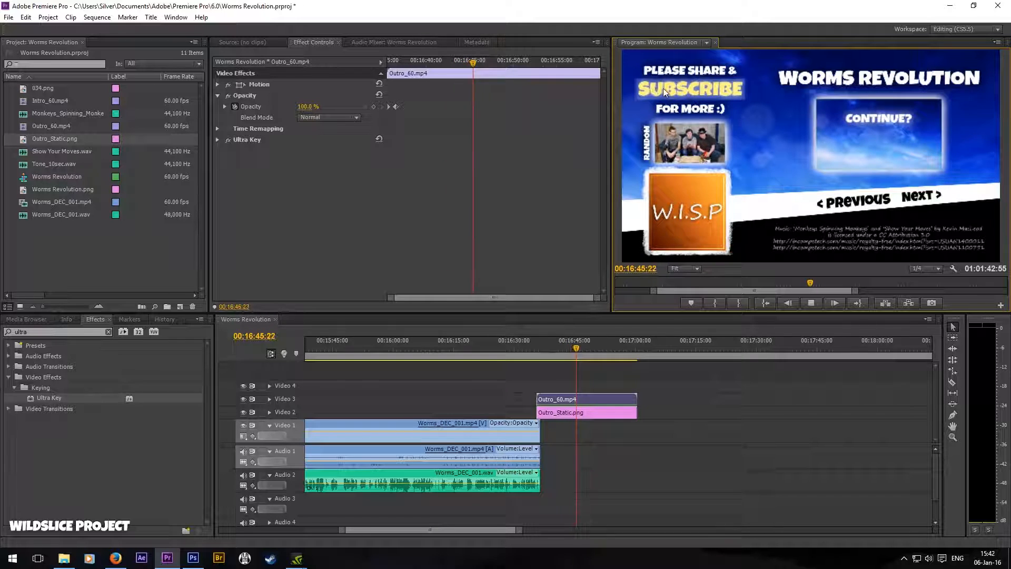
pyautogui.click(818, 302)
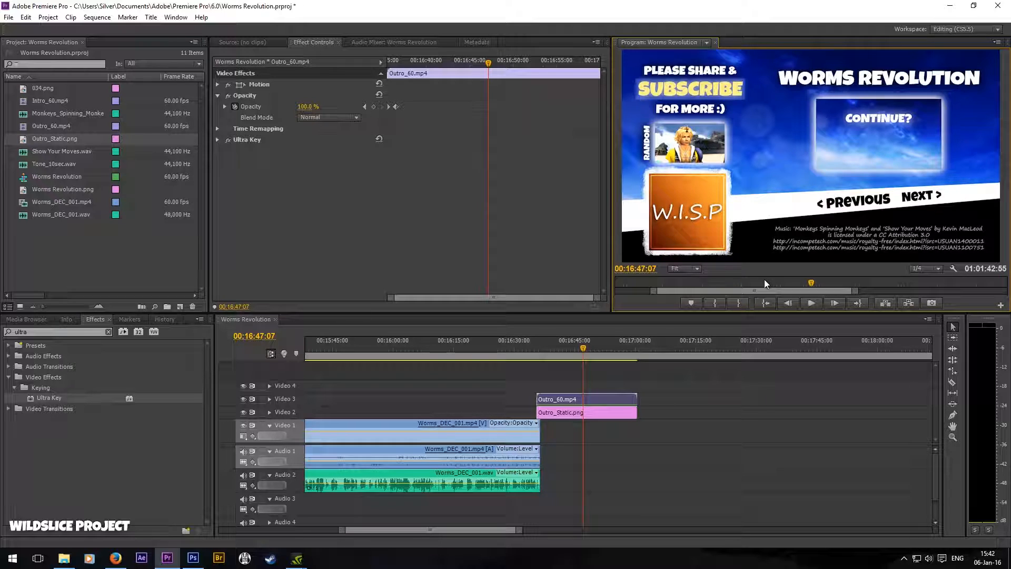
# Step: Maximize the Program monitor to preview the outro and set the playback resolution to Full
pyautogui.press('`')
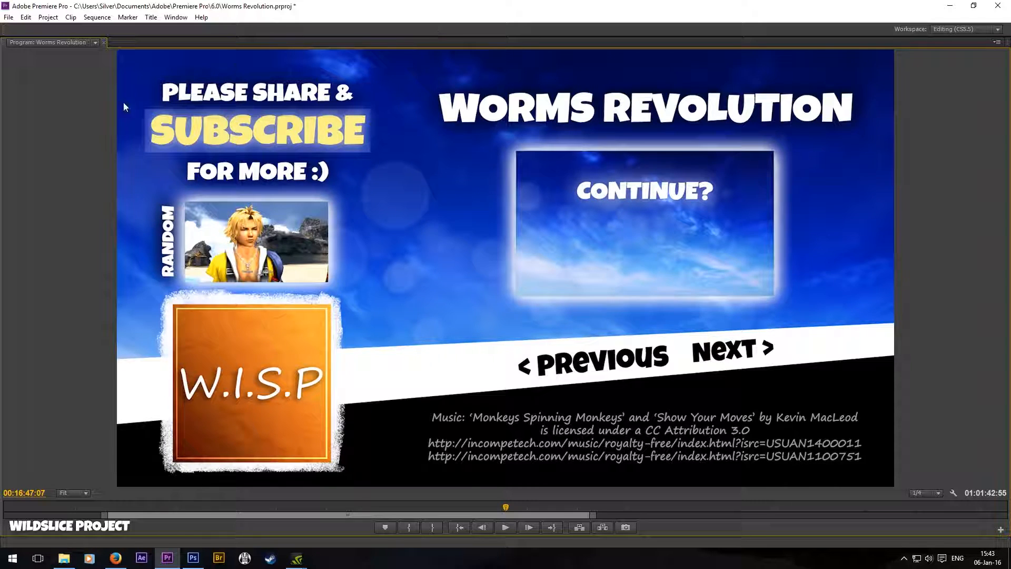
pyautogui.click(505, 527)
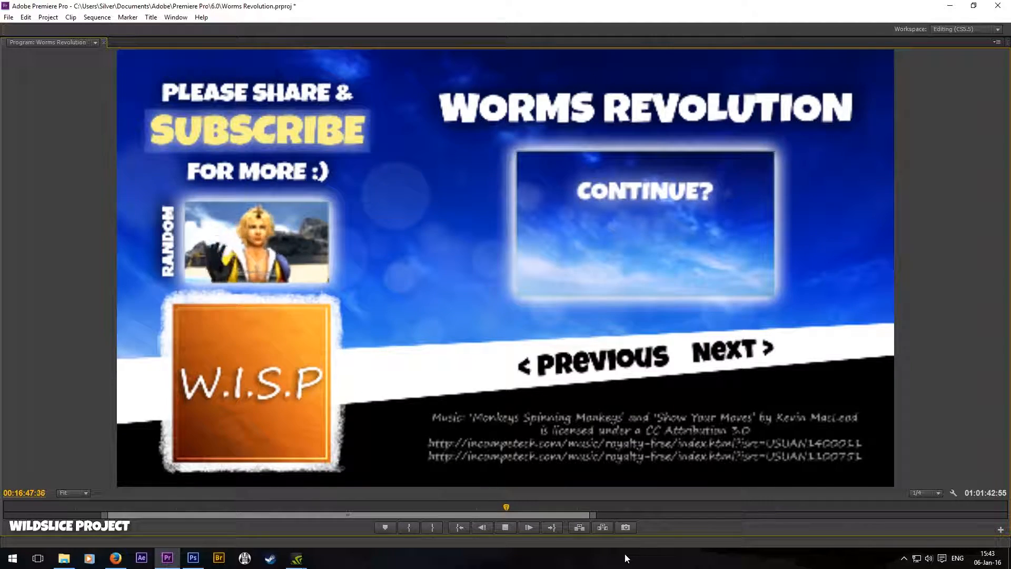
pyautogui.click(506, 529)
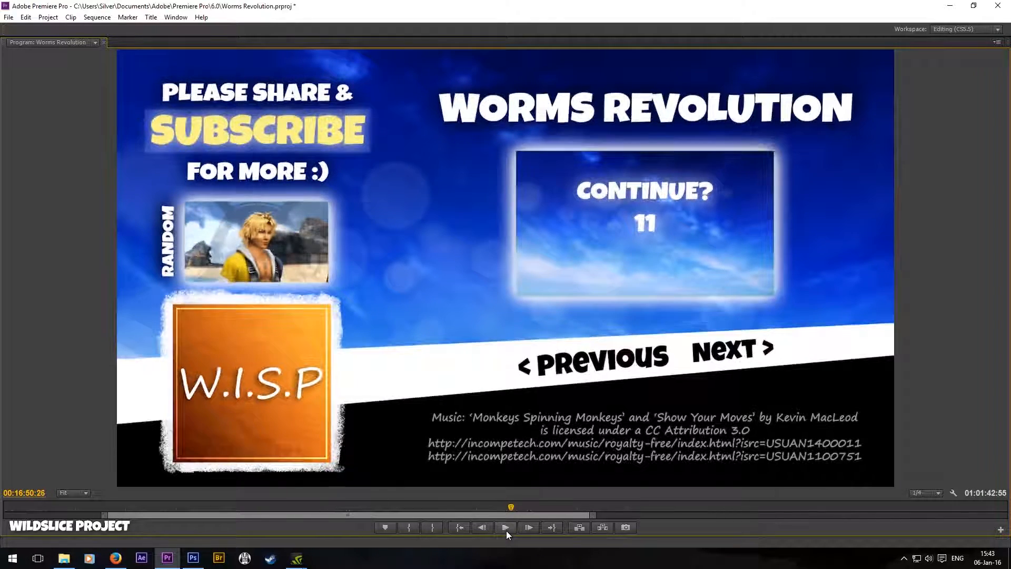
pyautogui.click(929, 493)
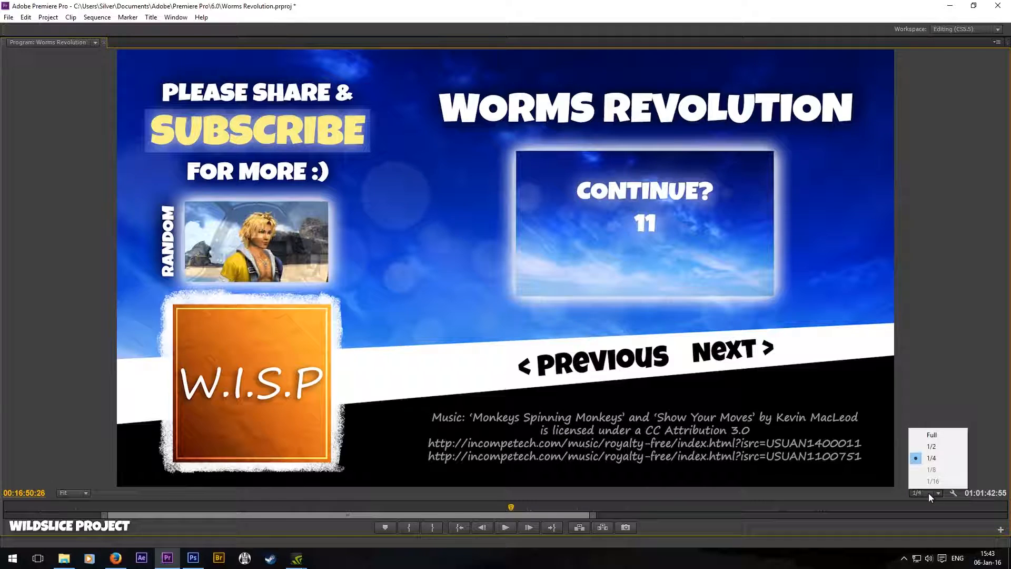
pyautogui.click(942, 435)
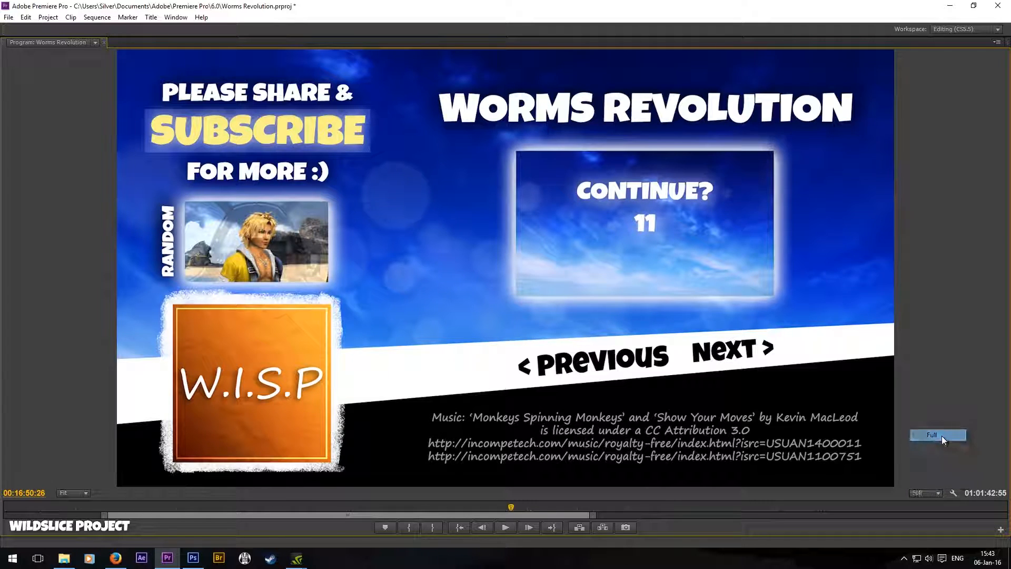
# Step: Play the outro in the maximized Program monitor to review it at Full resolution
pyautogui.click(507, 529)
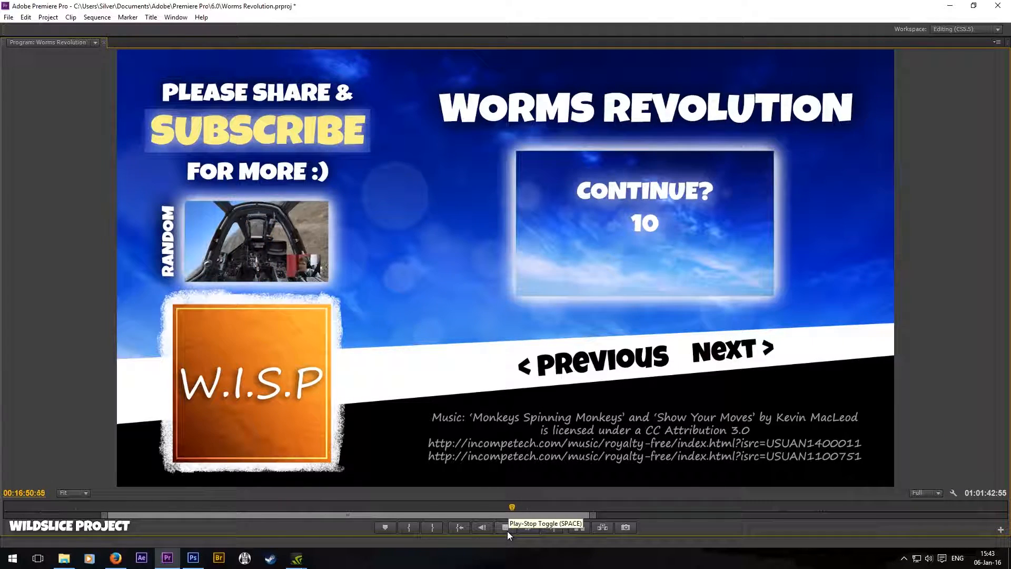
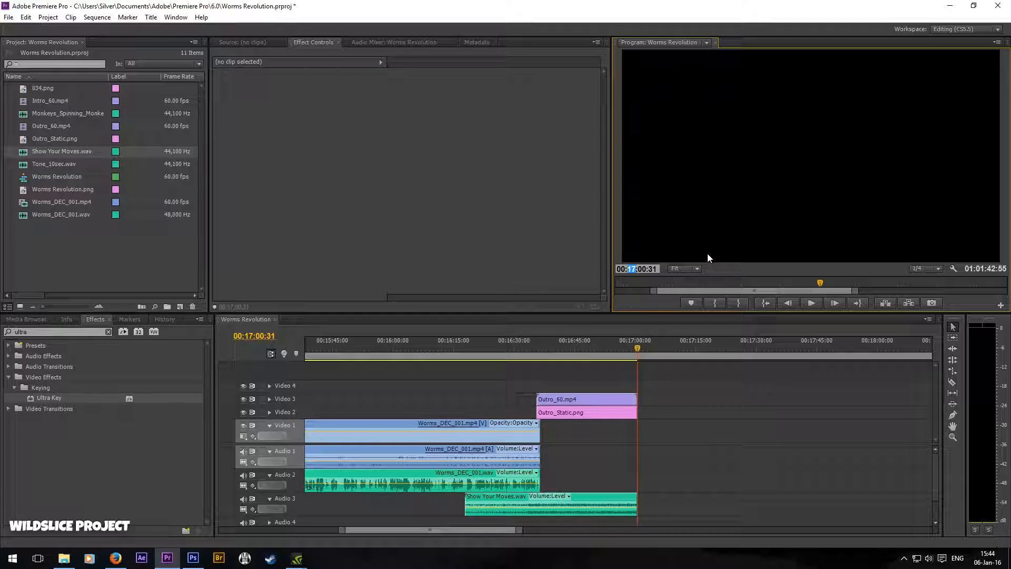
# Step: Add a volume level keyframe of 0.0 dB to Show Your Moves.wav at 00:16:58:31
pyautogui.write('16')
pyautogui.press('Return')
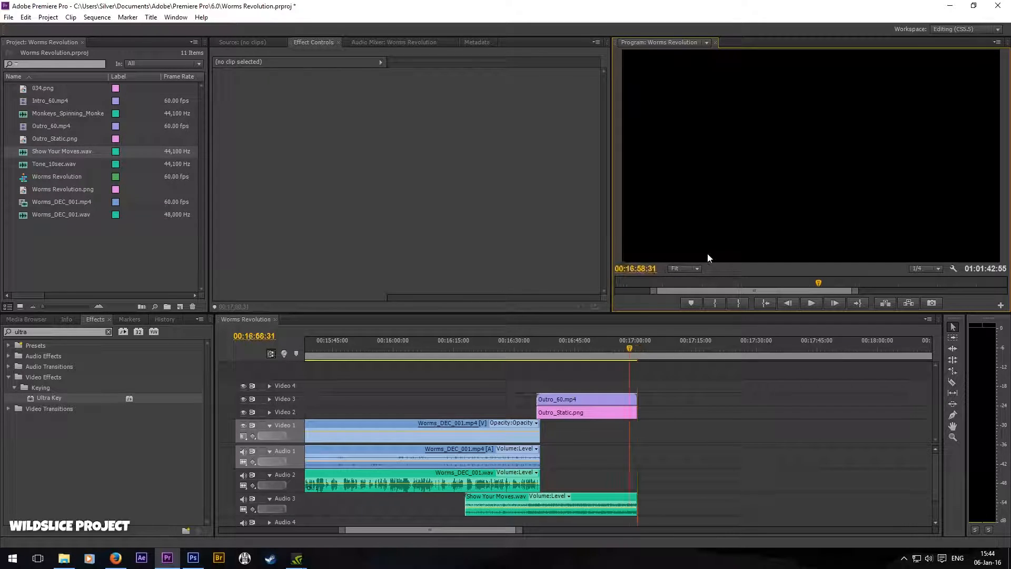
pyautogui.click(615, 498)
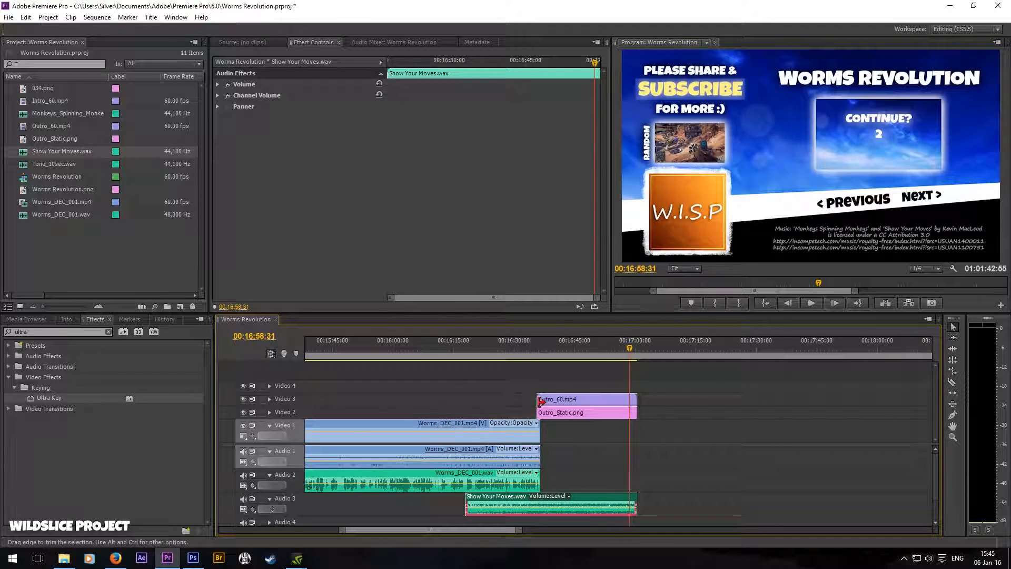
pyautogui.click(216, 84)
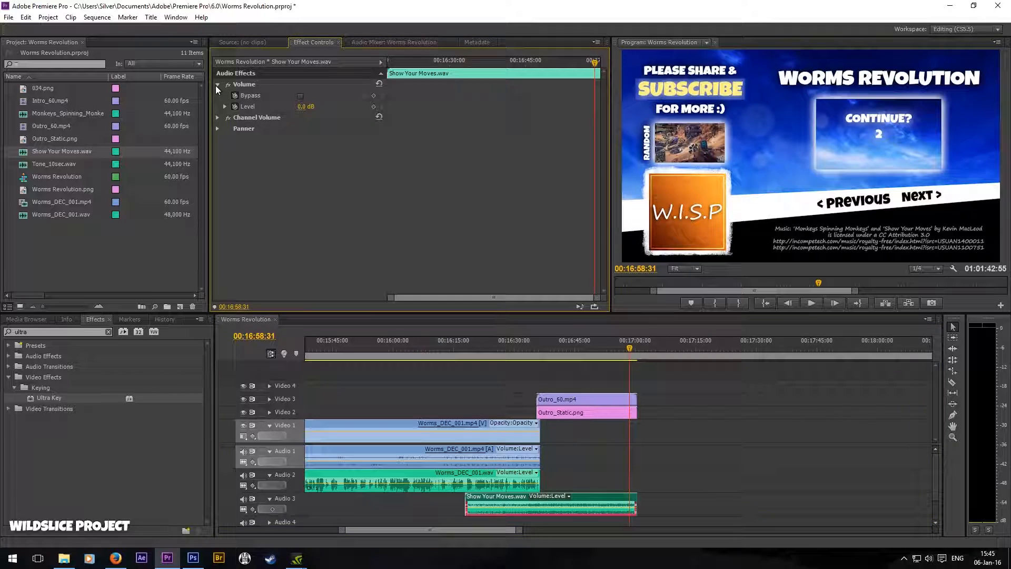
pyautogui.click(374, 107)
# Step: Add a volume level keyframe of 0.0 dB to Show Your Moves.wav at 00:16:36:31, where the gameplay clip ends
pyautogui.click(451, 423)
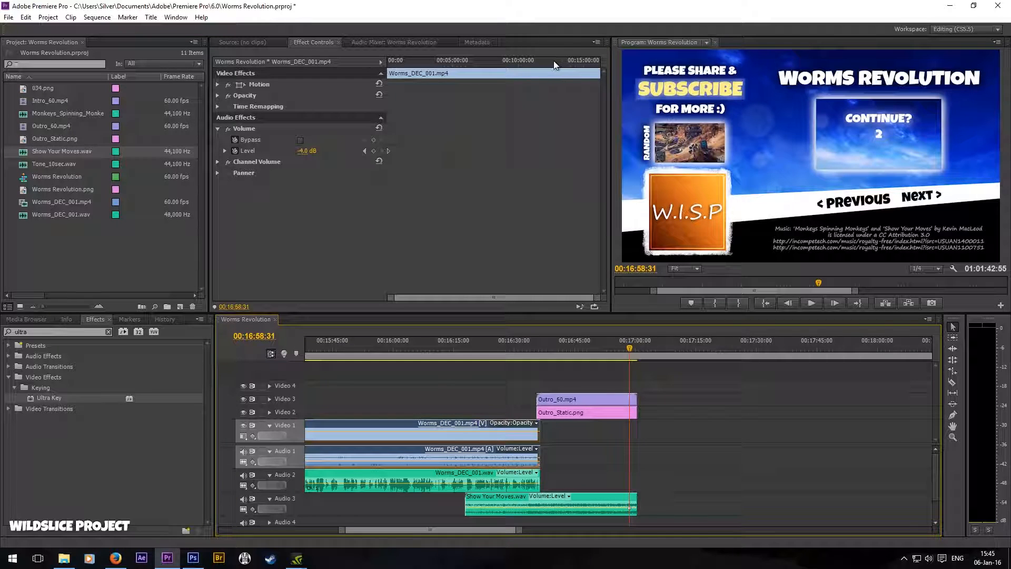
pyautogui.moveTo(555, 61); pyautogui.dragTo(625, 71)
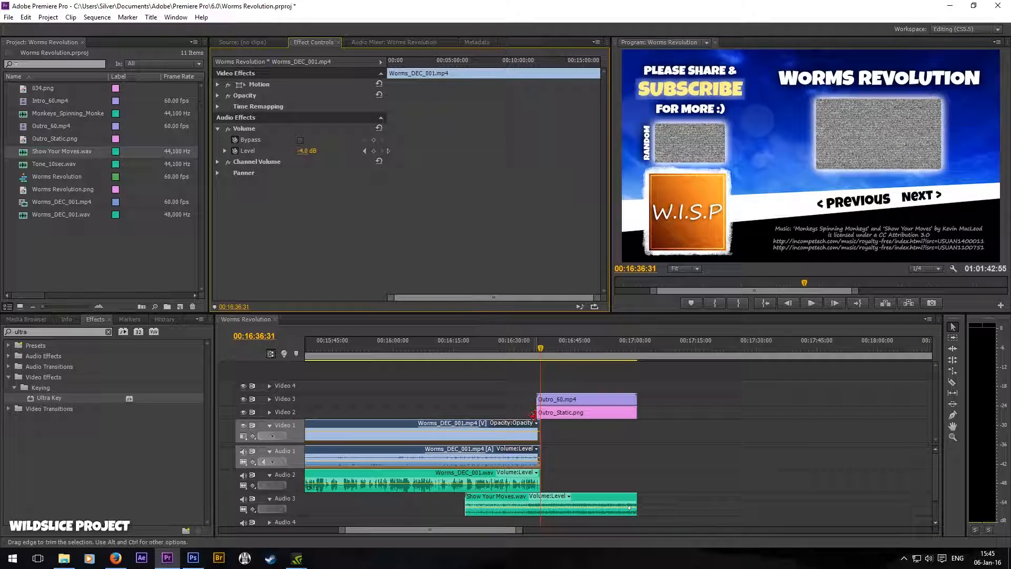
pyautogui.click(583, 496)
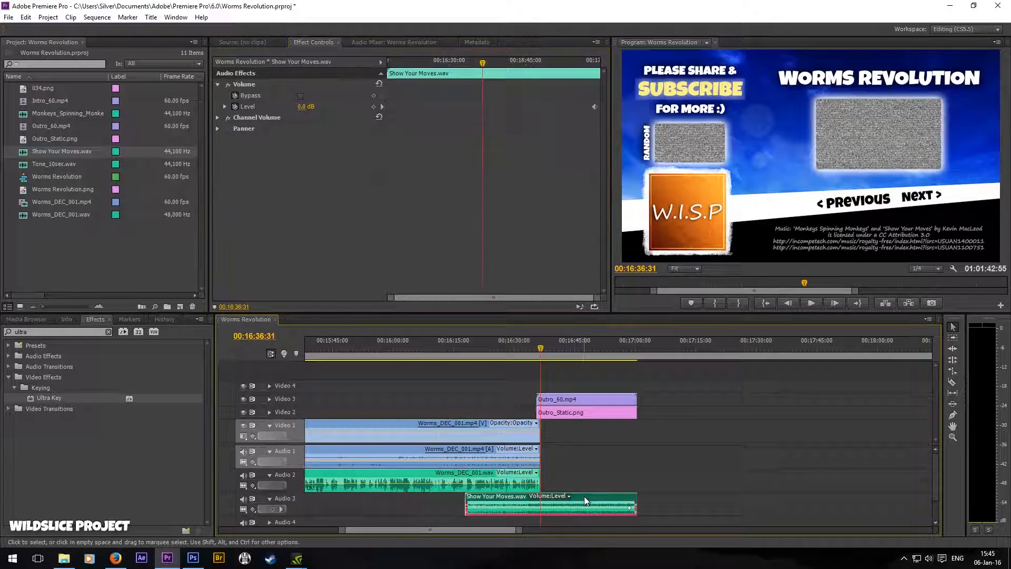
pyautogui.click(373, 106)
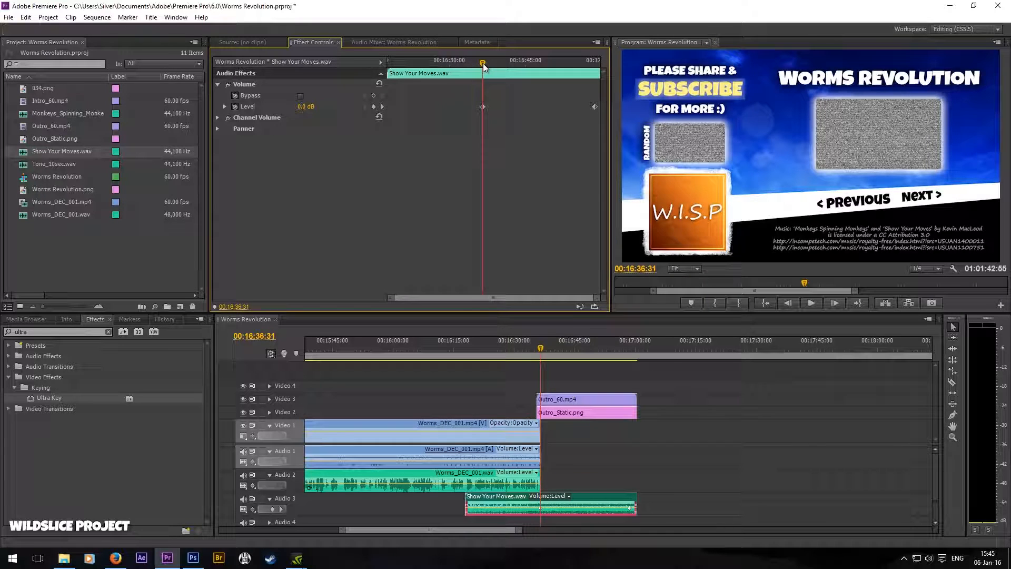
# Step: Play the sequence from just before Show Your Moves.wav to hear how the music comes in
pyautogui.moveTo(482, 63); pyautogui.dragTo(352, 89)
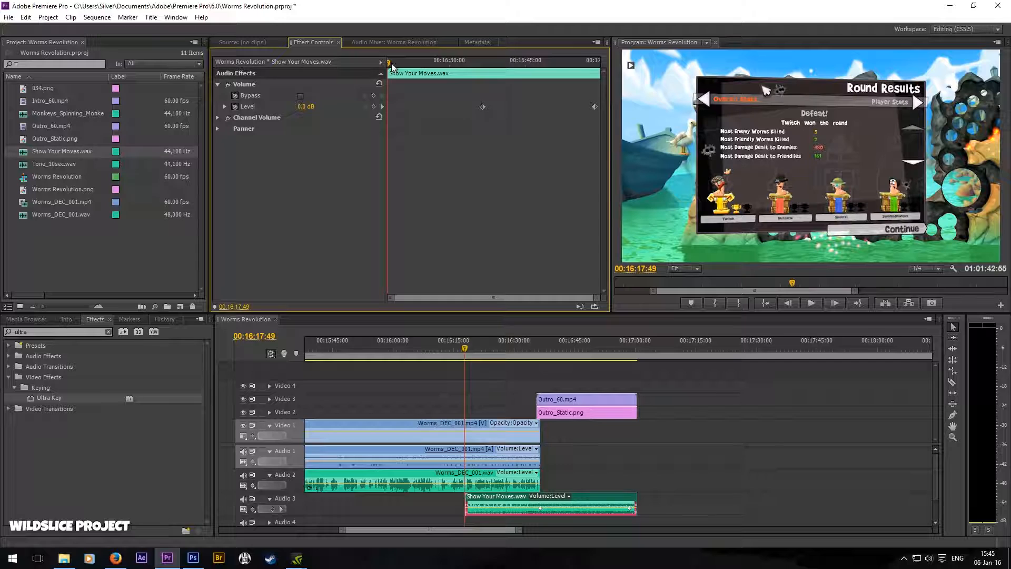
pyautogui.moveTo(464, 354); pyautogui.dragTo(457, 358)
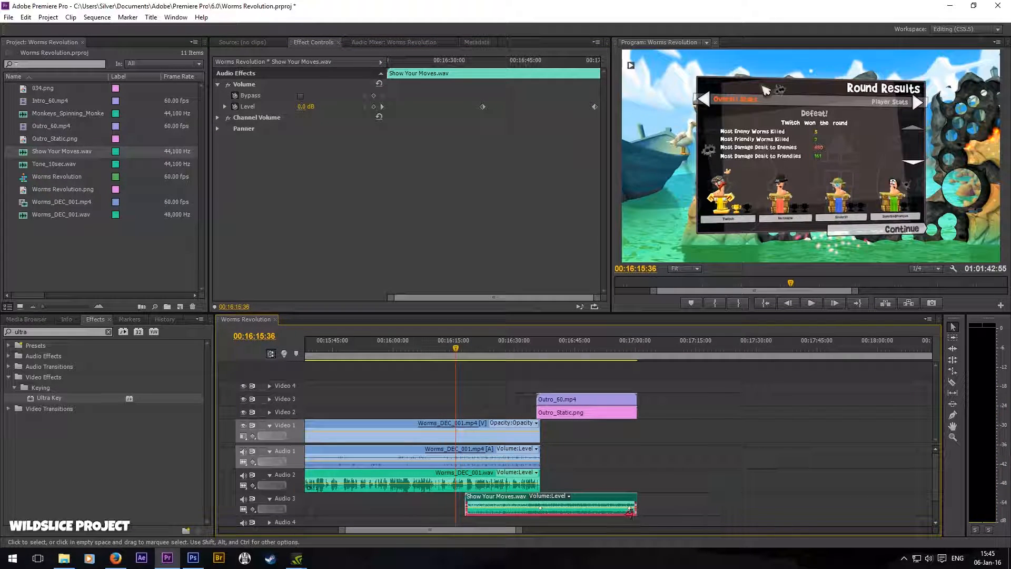
pyautogui.click(811, 303)
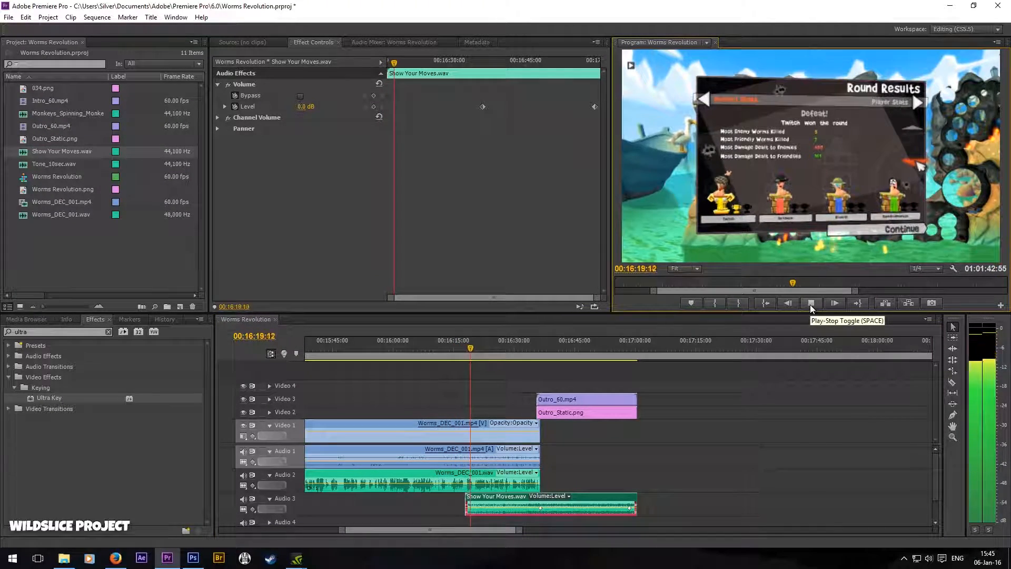
pyautogui.click(811, 304)
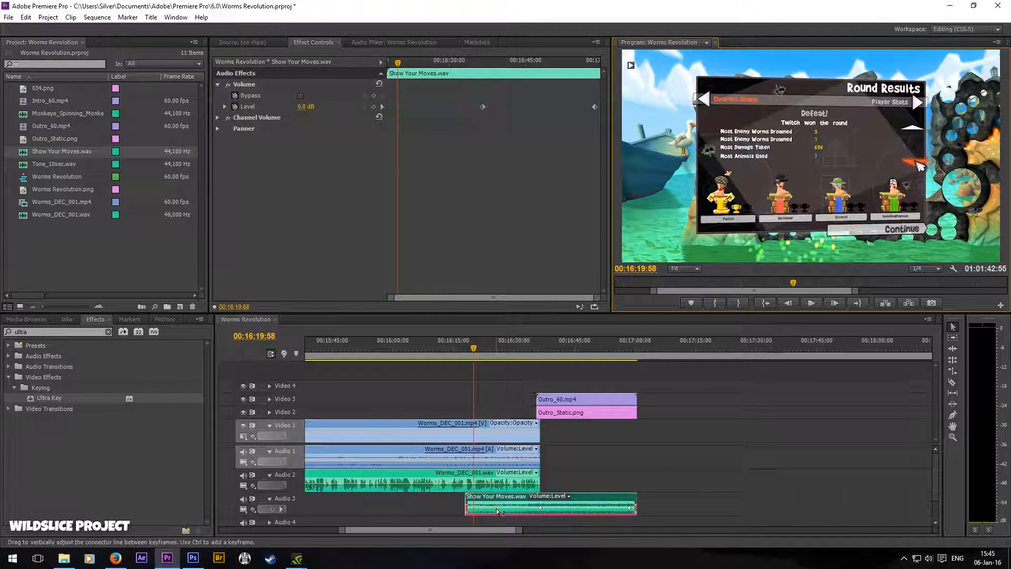
# Step: Set the volume level of Show Your Moves.wav to -∞ at 00:16:17:49, the start of the clip
pyautogui.moveTo(398, 62); pyautogui.dragTo(387, 63)
pyautogui.click(309, 107)
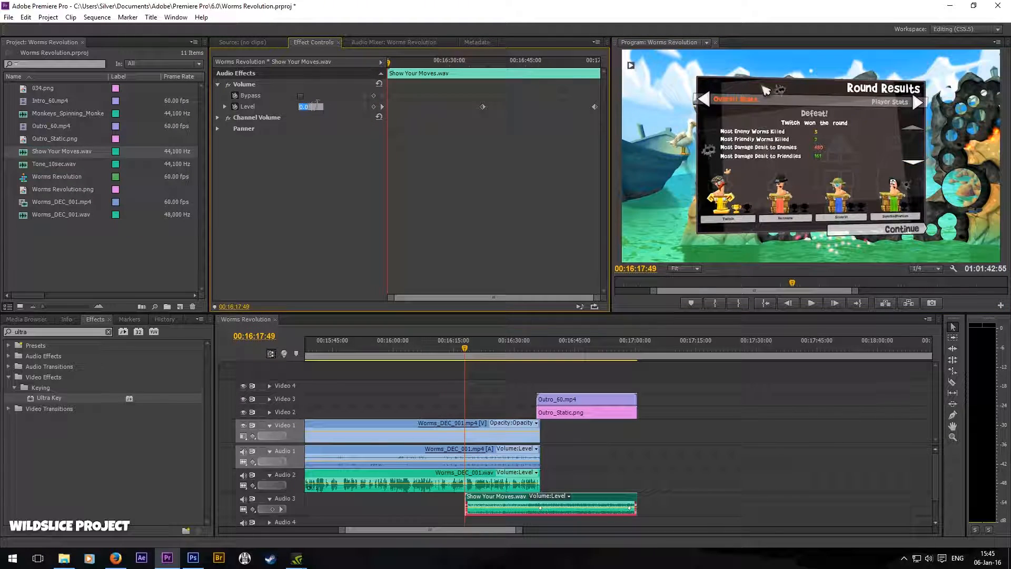
pyautogui.write('-∞')
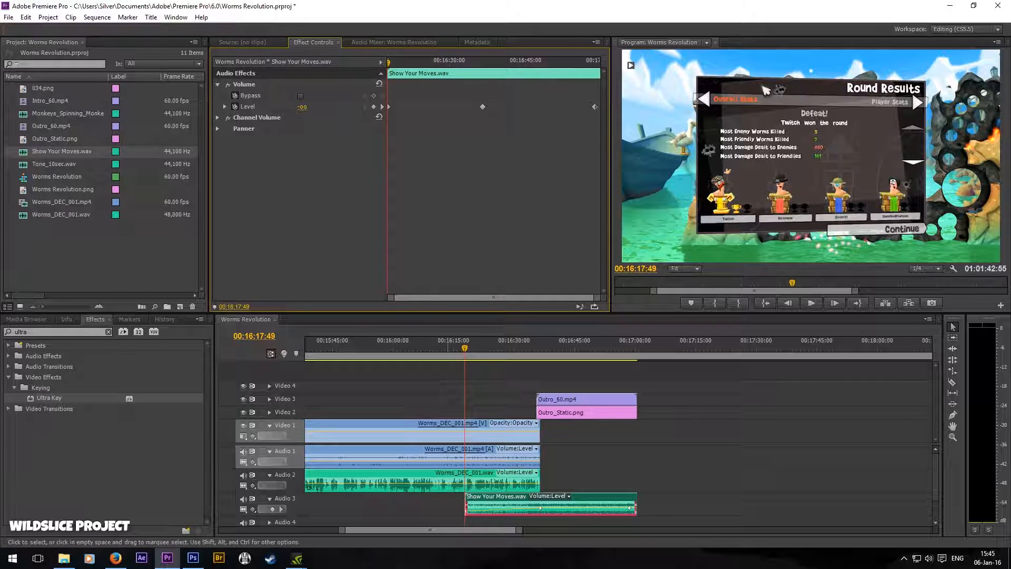
# Step: Play the sequence from about 00:16:15:28 to review the music's fade-in under the gameplay and outro
pyautogui.moveTo(463, 349); pyautogui.dragTo(456, 357)
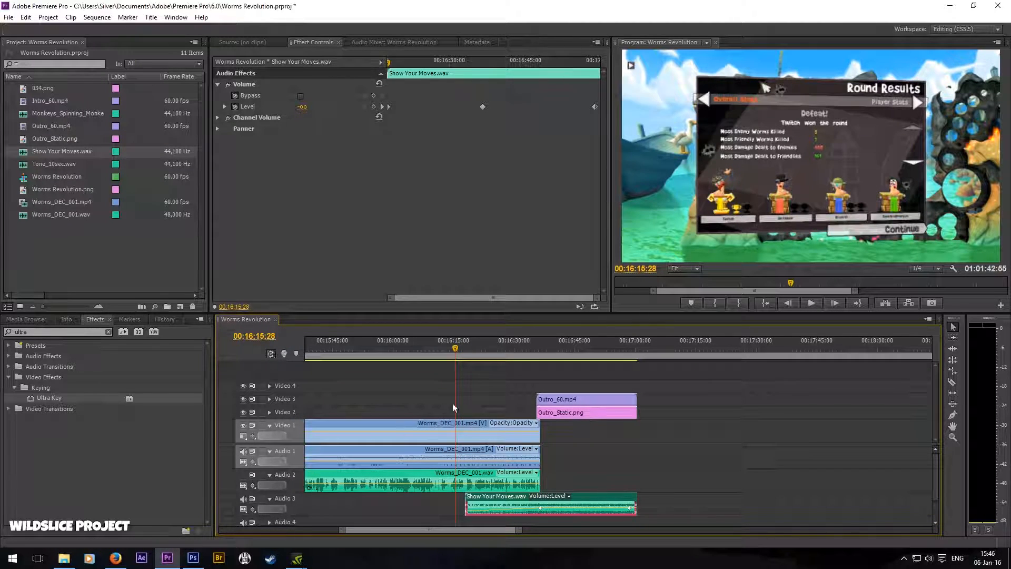
pyautogui.click(811, 303)
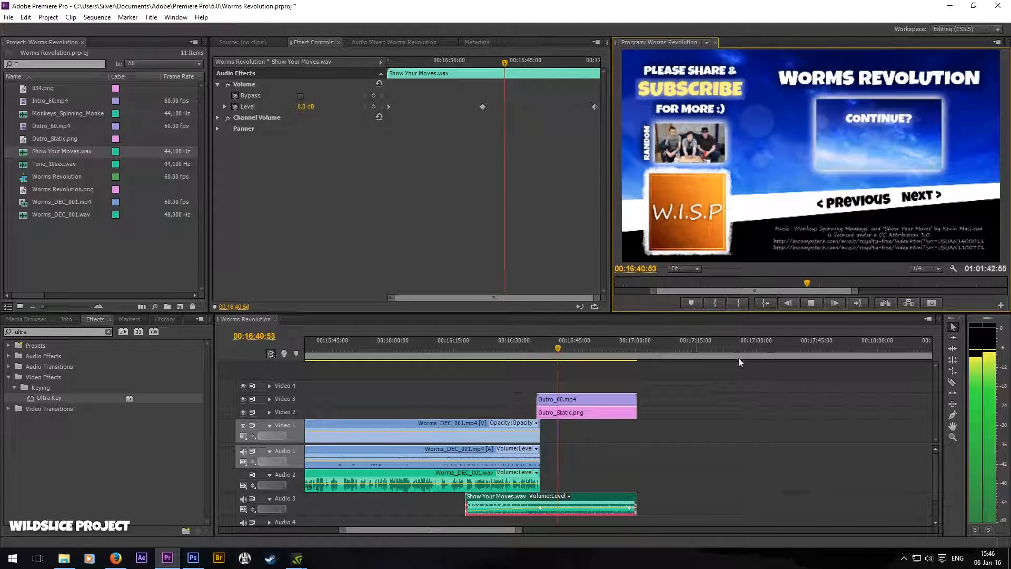
pyautogui.click(813, 304)
# Step: Set the volume level of Show Your Moves.wav to -100 dB at 00:17:00:31, the end of the clip
pyautogui.moveTo(583, 62); pyautogui.dragTo(655, 81)
pyautogui.click(305, 107)
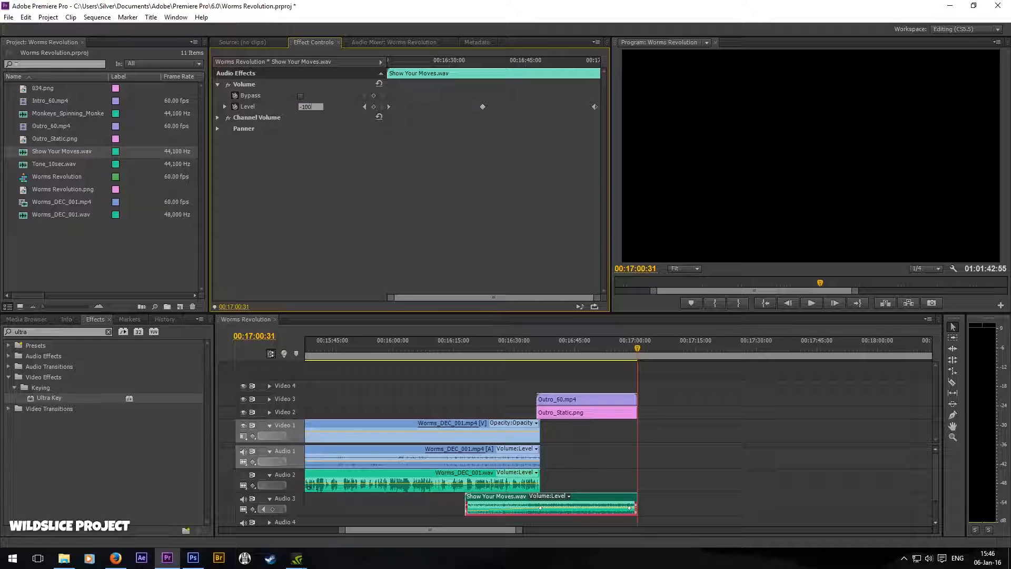
pyautogui.press('Return')
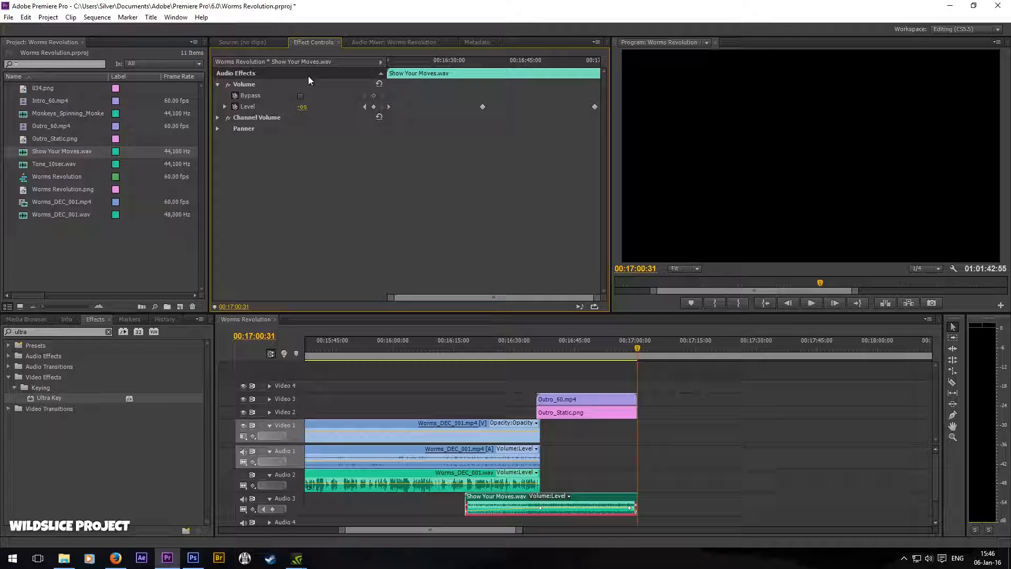
# Step: Play the last seconds of the outro from about 00:16:56:56 to review the music's fade-out, and deselect the music clip
pyautogui.click(631, 355)
pyautogui.moveTo(631, 357); pyautogui.dragTo(623, 356)
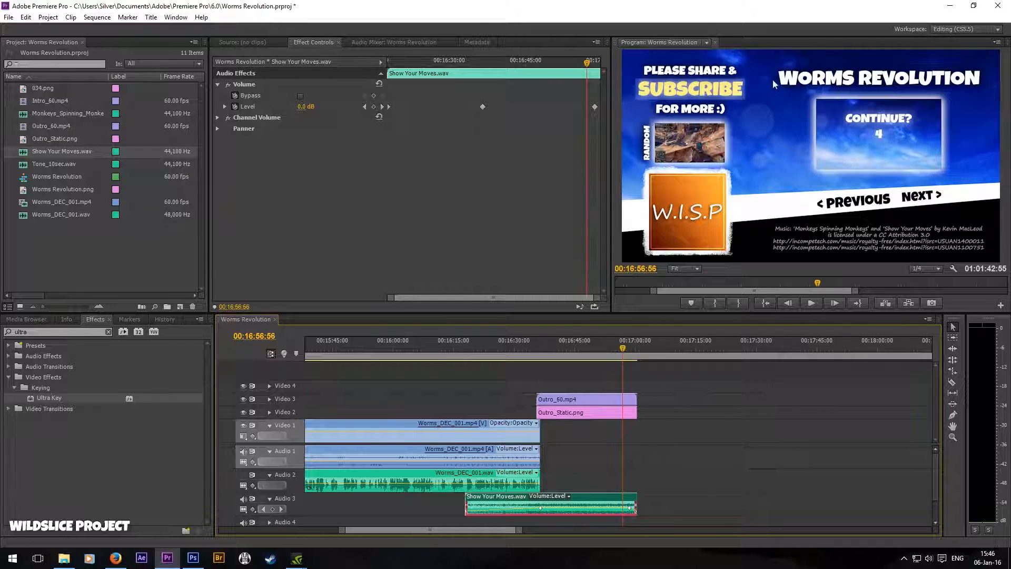
pyautogui.click(815, 304)
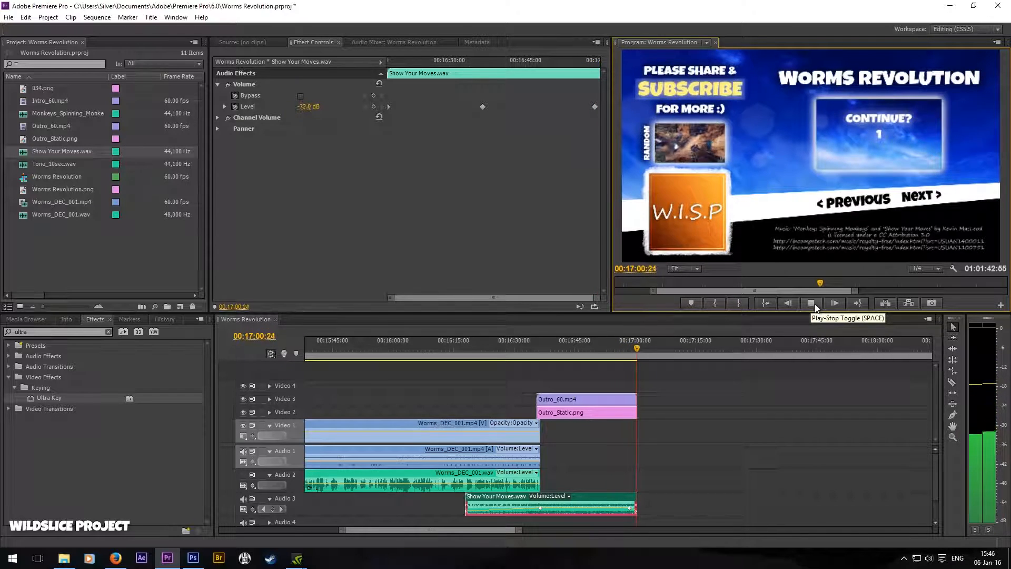
pyautogui.moveTo(639, 350); pyautogui.dragTo(626, 351)
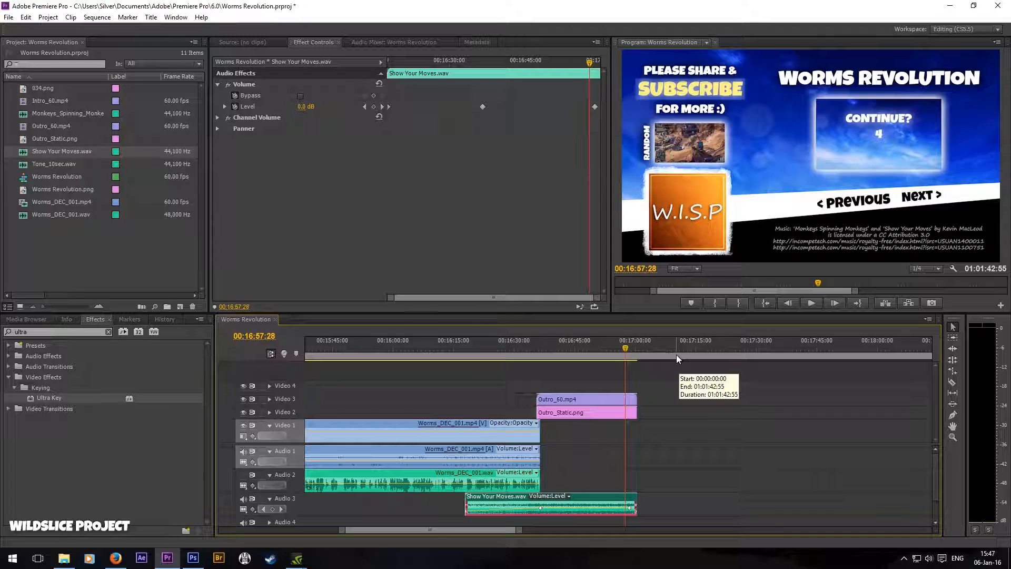
pyautogui.click(662, 386)
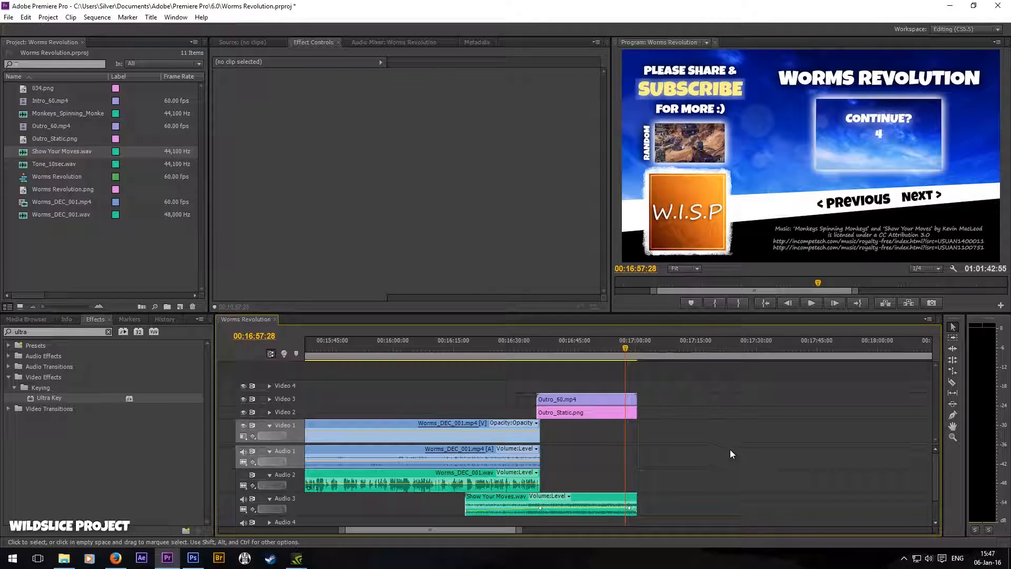
# Step: Move the remaining Worms_DEC_001 video and audio clips earlier in the timeline, to about a minute and a half after the outro
pyautogui.scroll(-1, 730, 449)
pyautogui.click(624, 347)
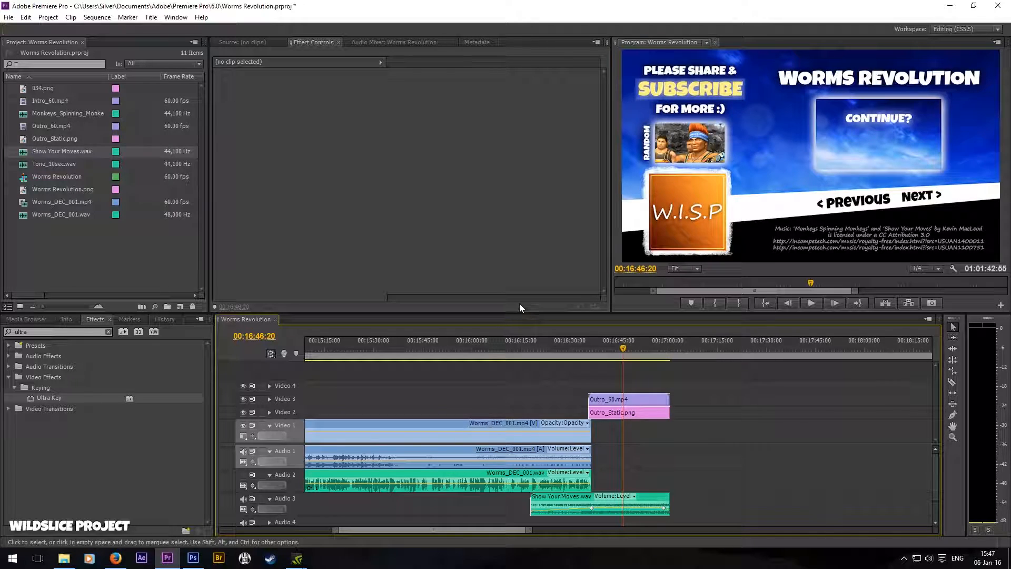
pyautogui.moveTo(839, 437); pyautogui.dragTo(589, 435)
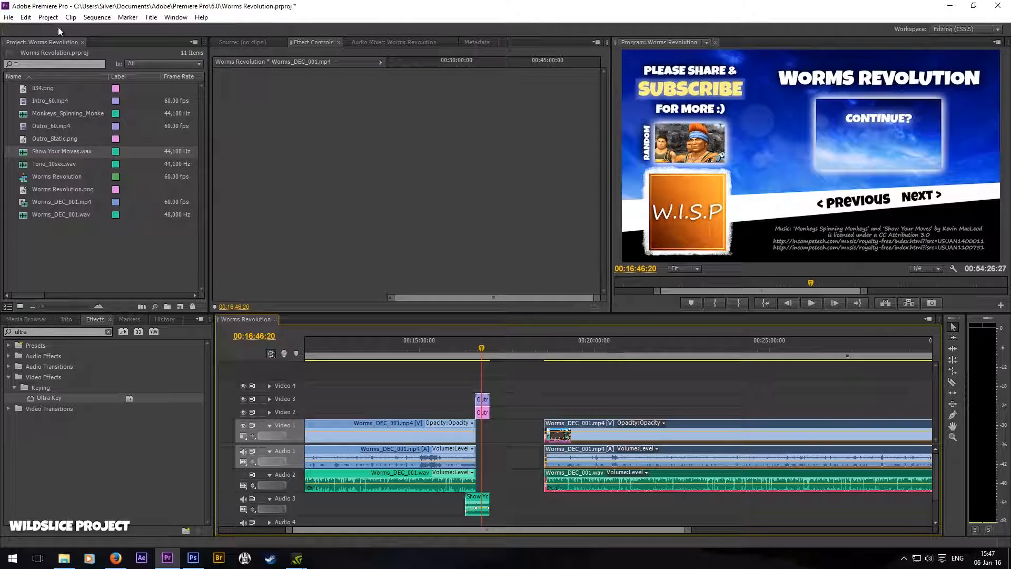
# Step: Save the Worms Revolution project, and save it again under the new name Tutorial_001
pyautogui.click(8, 18)
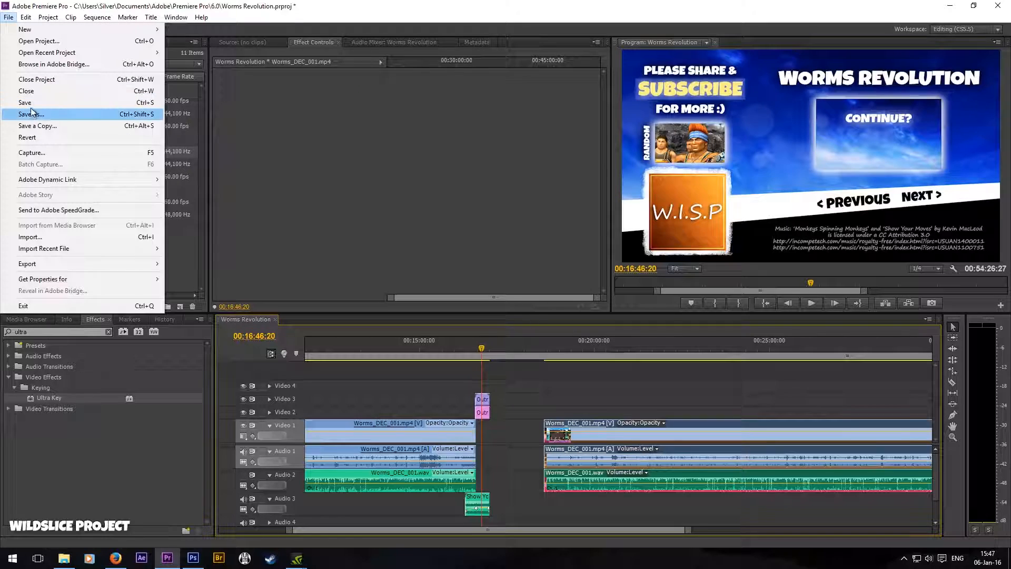
pyautogui.click(32, 101)
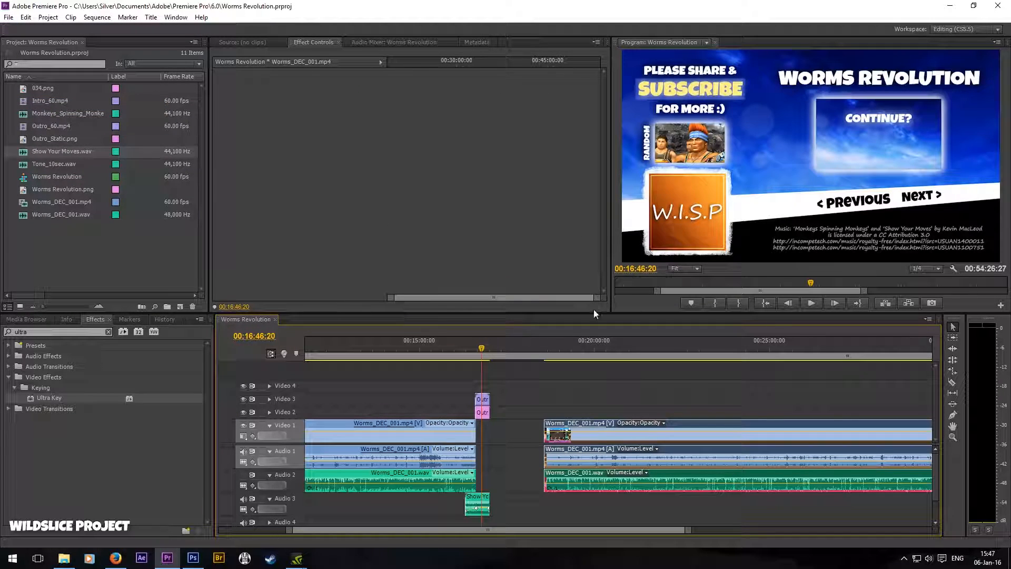
pyautogui.click(8, 17)
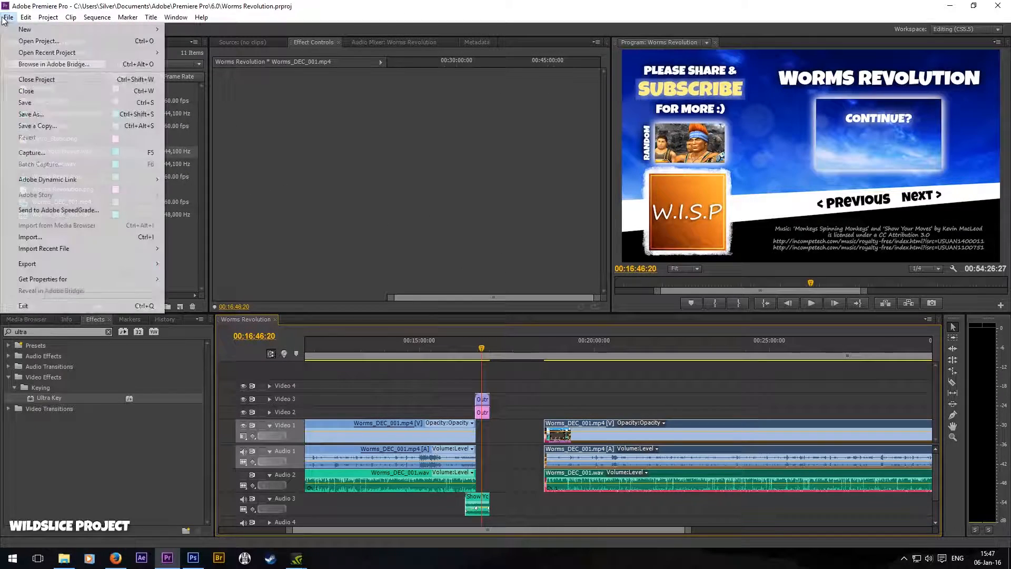
pyautogui.click(33, 113)
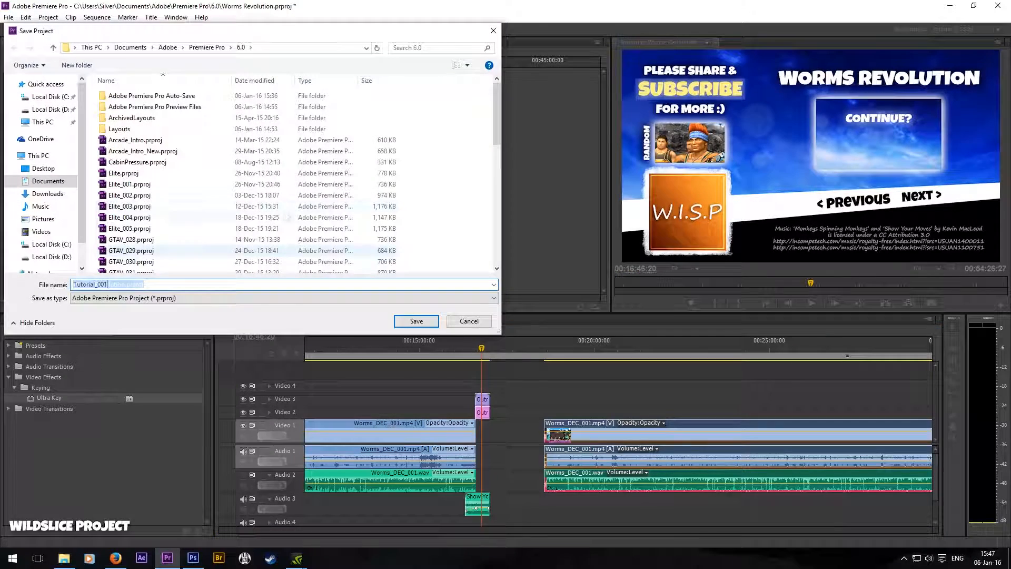
pyautogui.write('Tutorial_001')
pyautogui.press('Return')
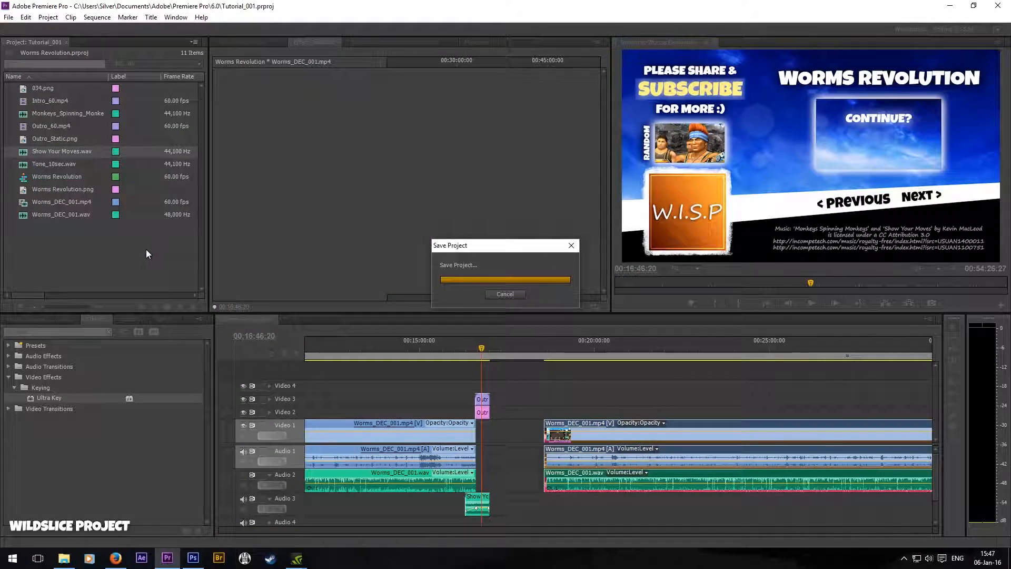
pyautogui.click(522, 391)
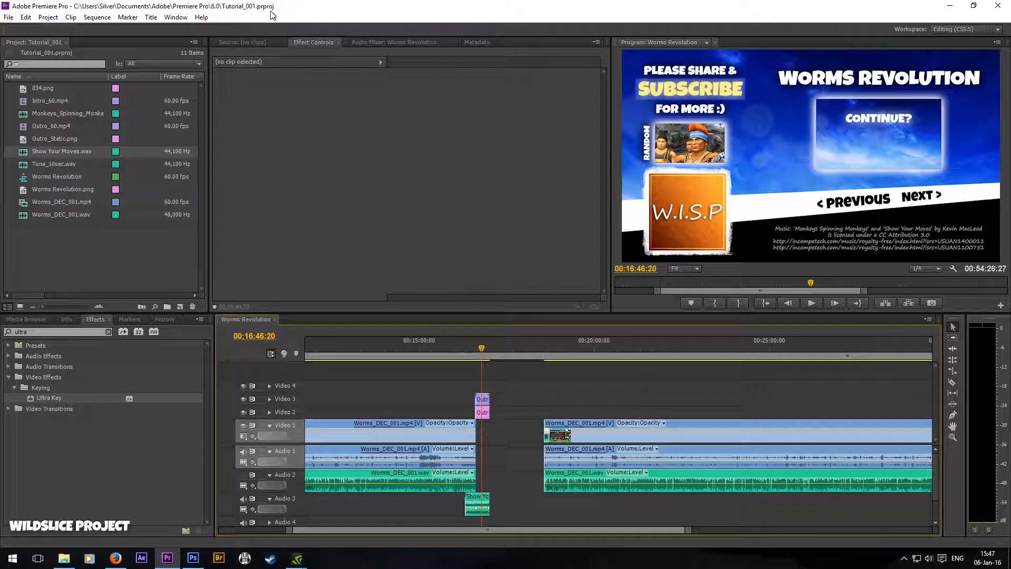
# Step: Save the project under the incremented file name Tutorial_002.prproj
pyautogui.click(9, 16)
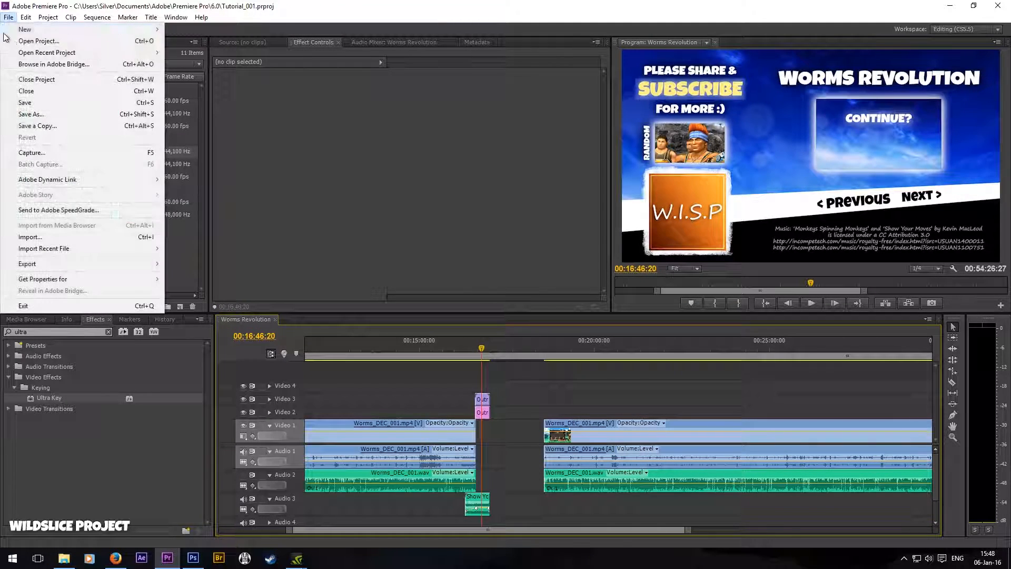
pyautogui.click(60, 115)
pyautogui.click(104, 284)
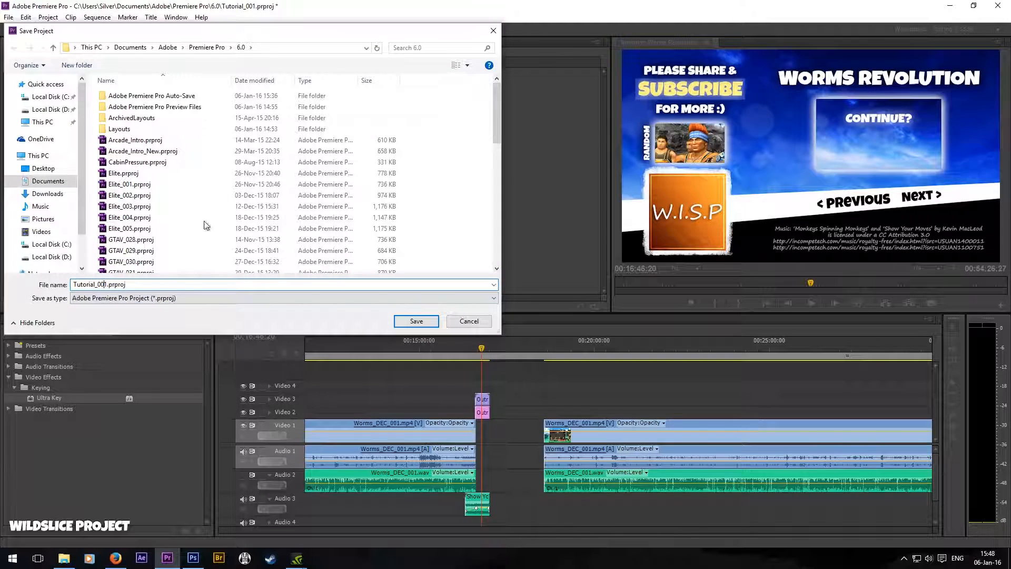
pyautogui.press('Delete')
pyautogui.write('2')
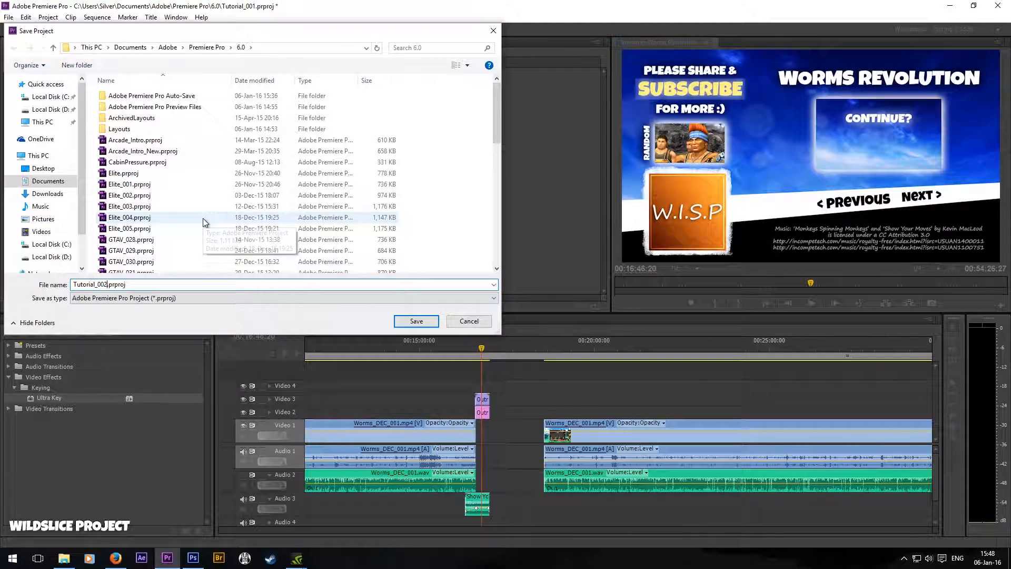
pyautogui.press('Return')
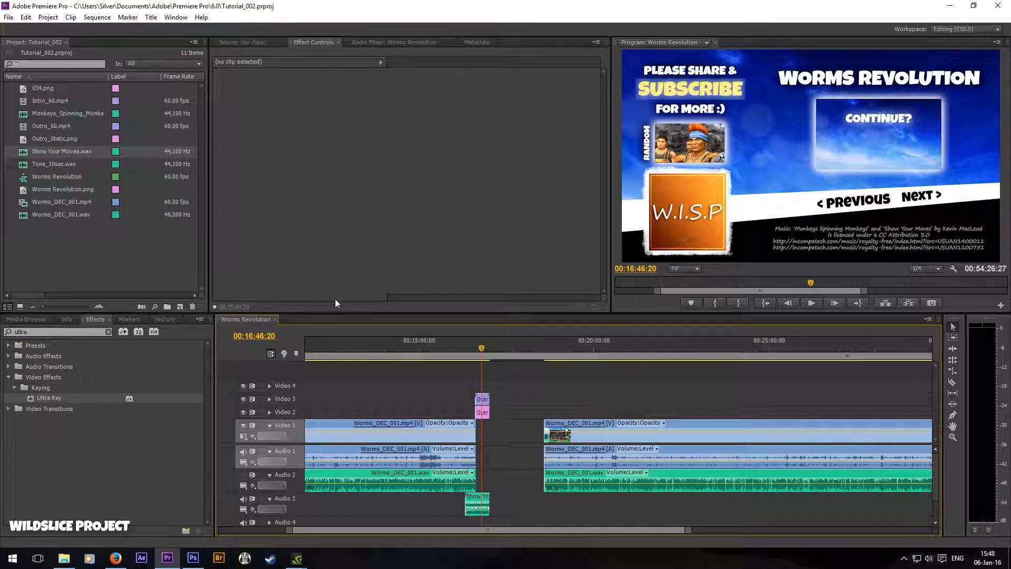
# Step: Delete the first episode's Worms_DEC_001 video and audio clips before the outro, keeping the intro, outro and music clips
pyautogui.scroll(-5, 542, 404)
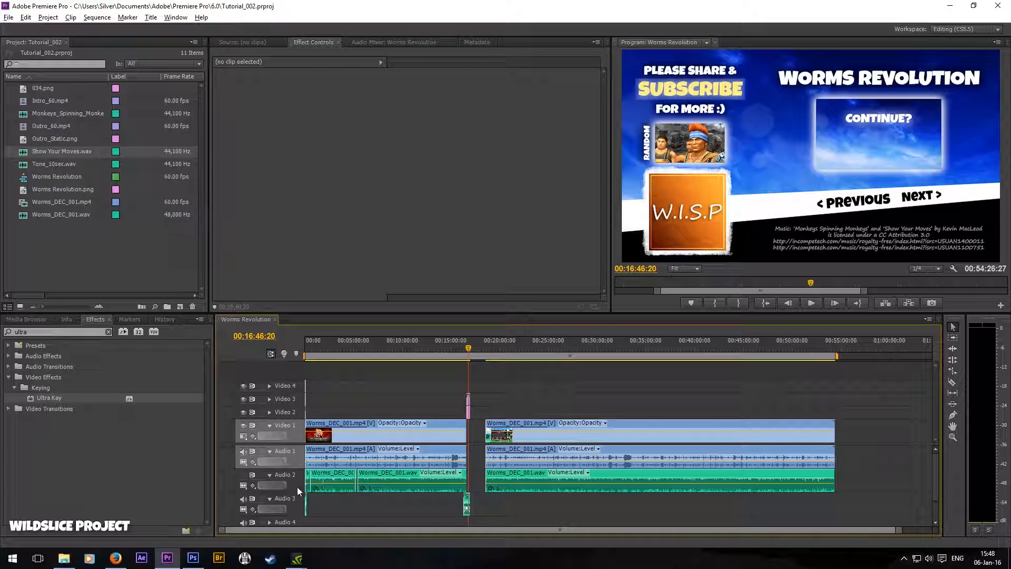
pyautogui.press('=')
pyautogui.press('=')
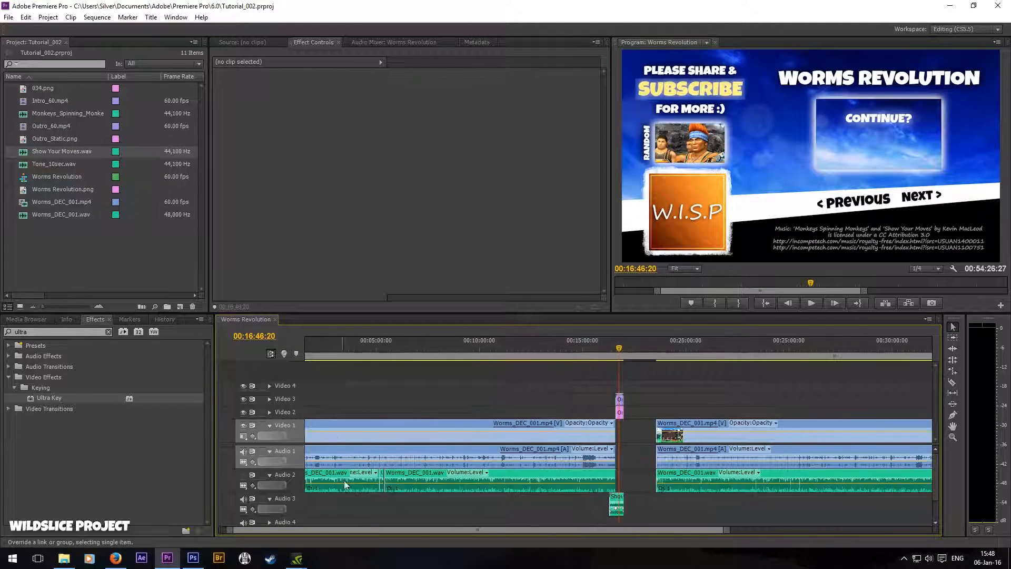
pyautogui.moveTo(358, 530); pyautogui.dragTo(320, 537)
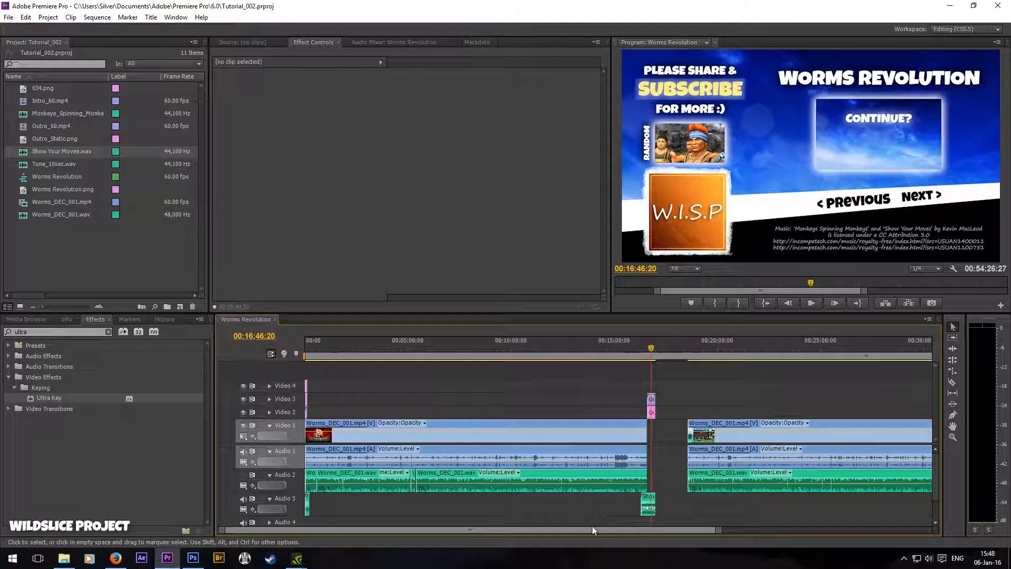
pyautogui.moveTo(592, 530); pyautogui.dragTo(637, 536)
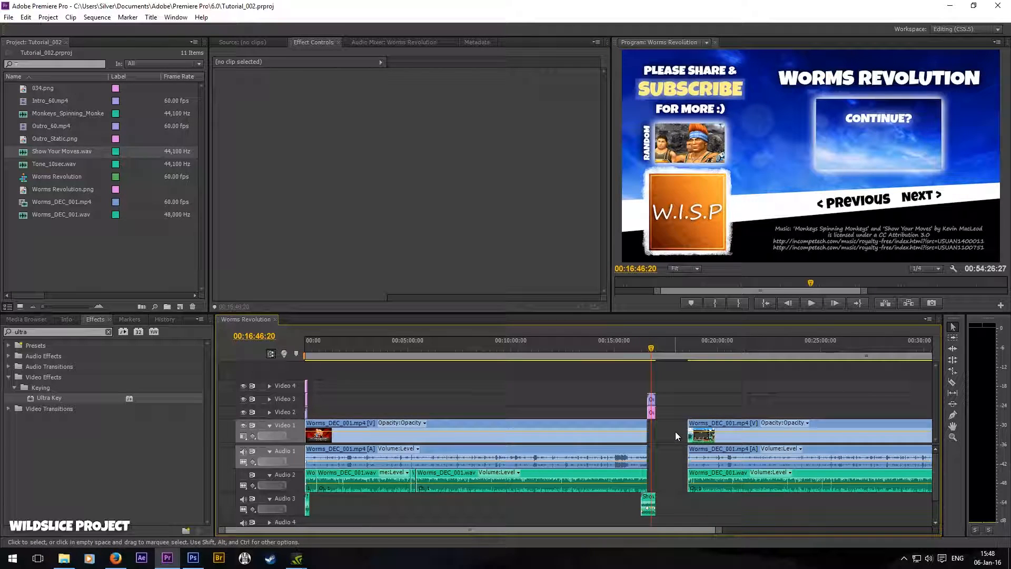
pyautogui.moveTo(676, 432); pyautogui.dragTo(306, 498)
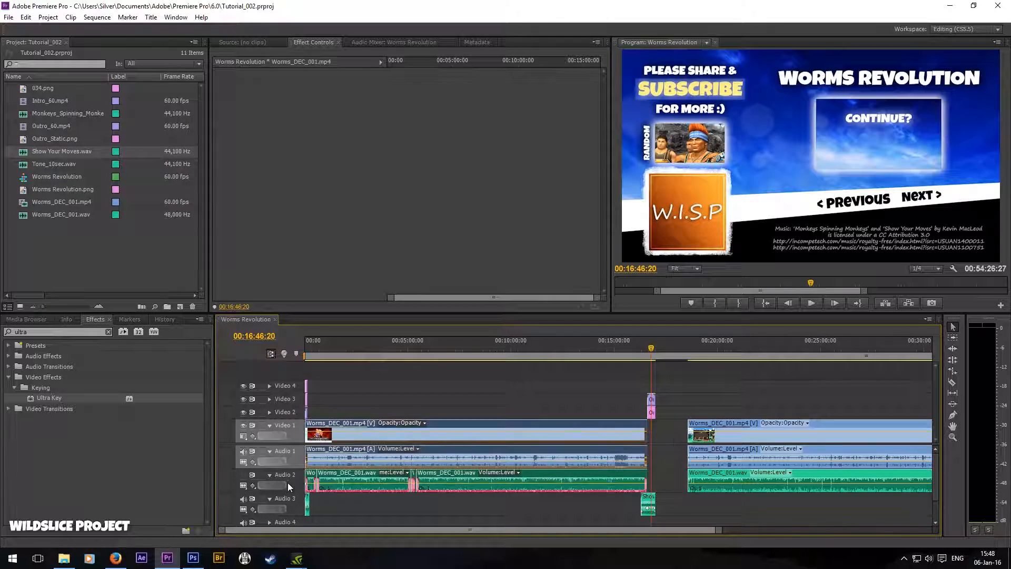
pyautogui.press('Delete')
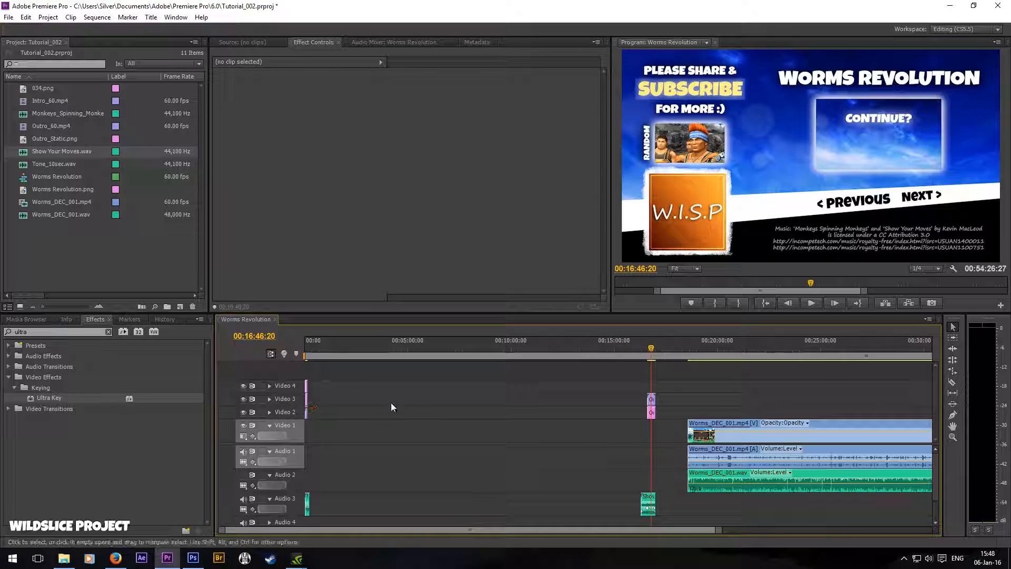
# Step: Move the remaining Worms_DEC_001 video and audio clips to the start of the timeline, and select the outro clips with their music
pyautogui.moveTo(862, 404); pyautogui.dragTo(835, 495)
pyautogui.moveTo(852, 429); pyautogui.dragTo(462, 452)
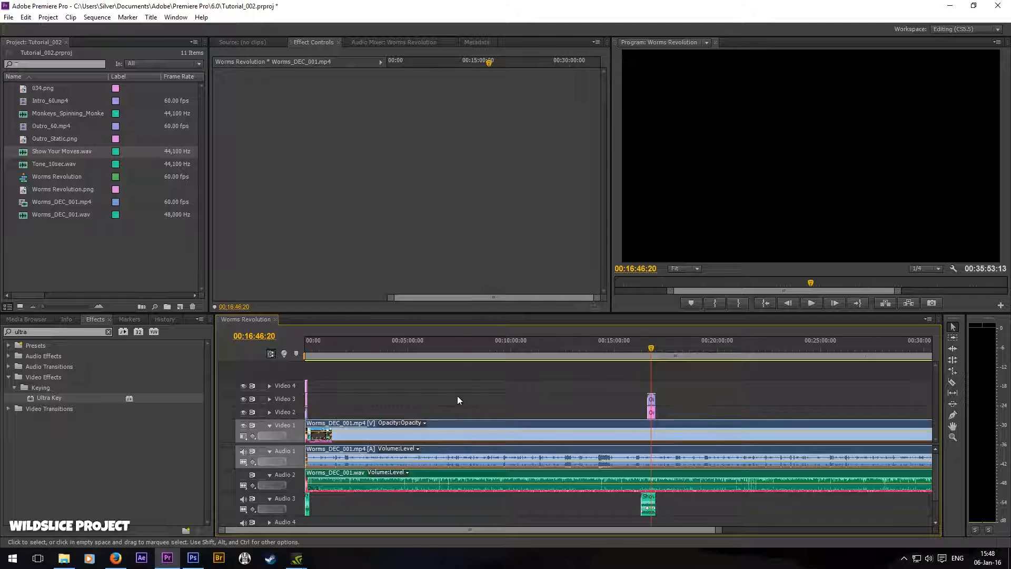
pyautogui.moveTo(669, 389); pyautogui.dragTo(640, 414)
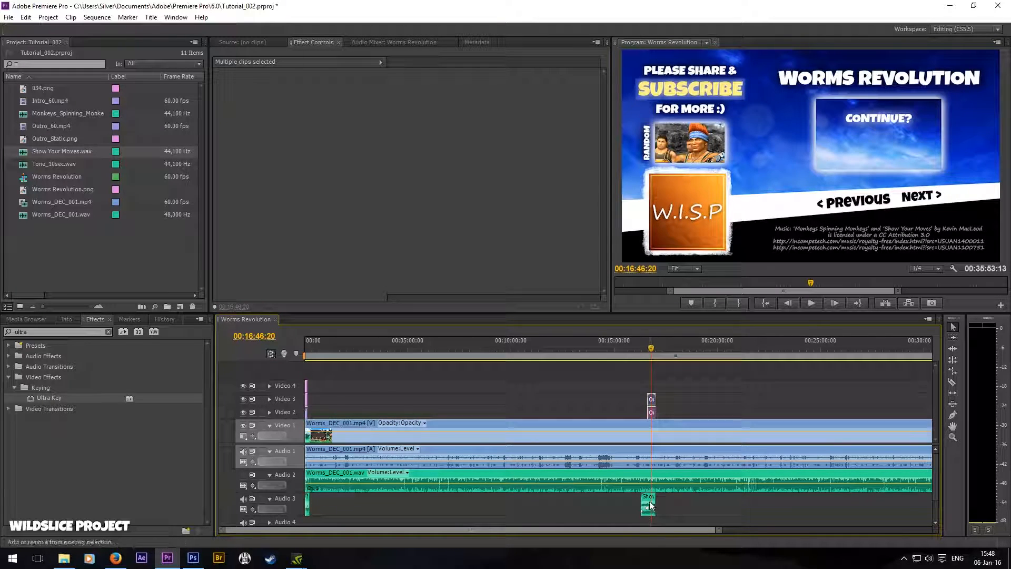
pyautogui.keyDown('shift'); pyautogui.click(649, 501); pyautogui.keyUp('shift')
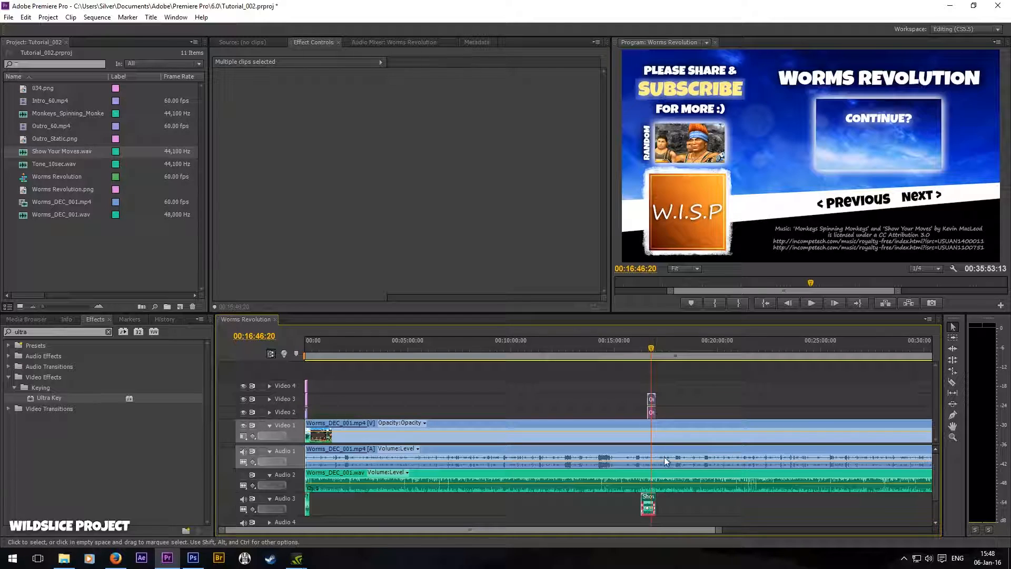
pyautogui.click(578, 349)
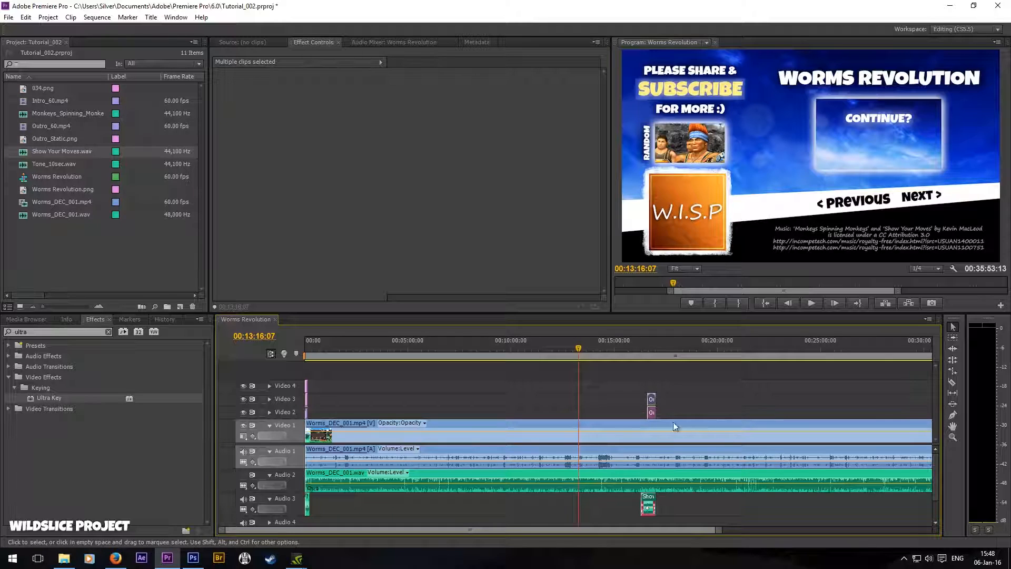
pyautogui.click(802, 480)
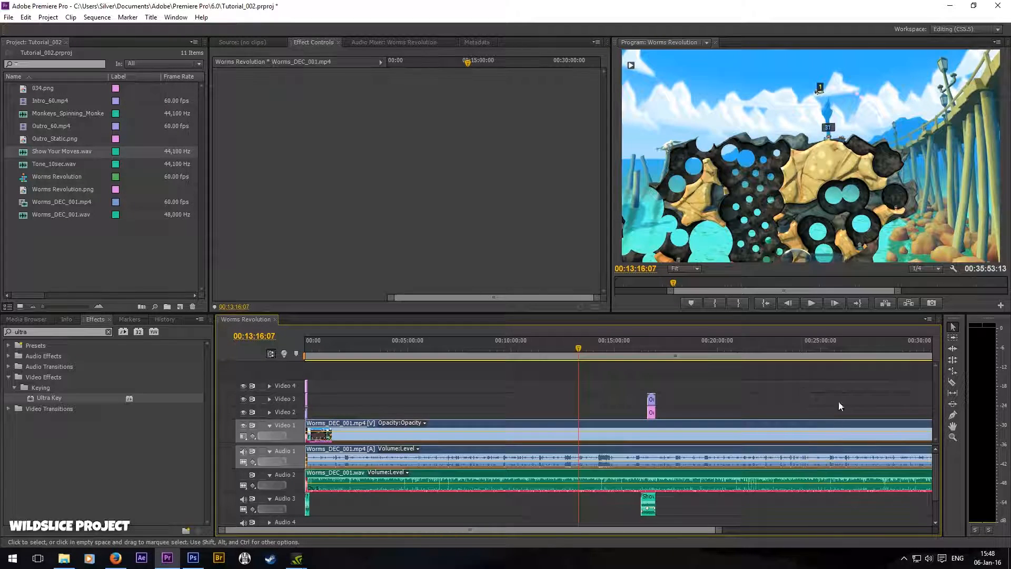
pyautogui.click(826, 399)
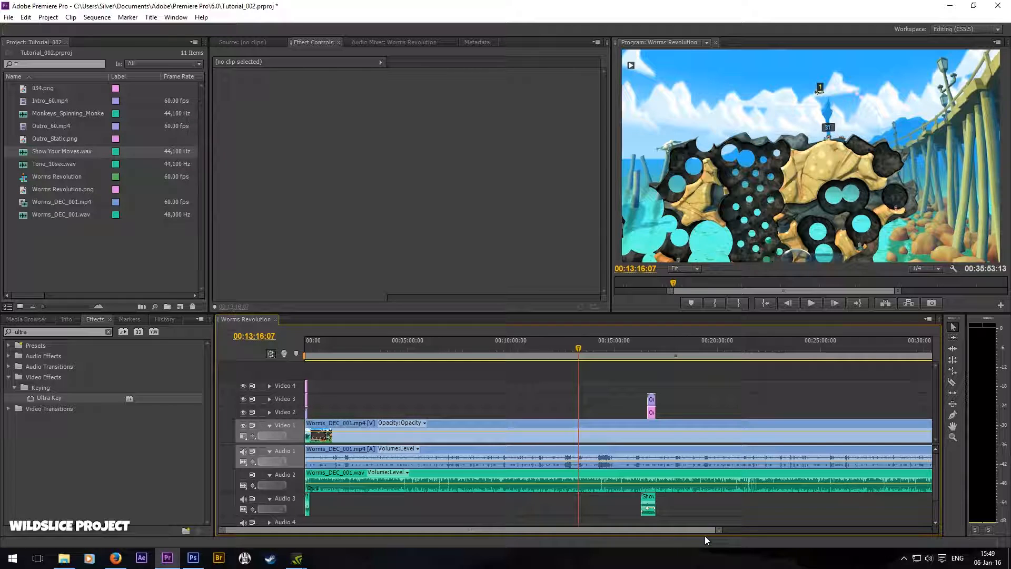
pyautogui.scroll(-1, 684, 531)
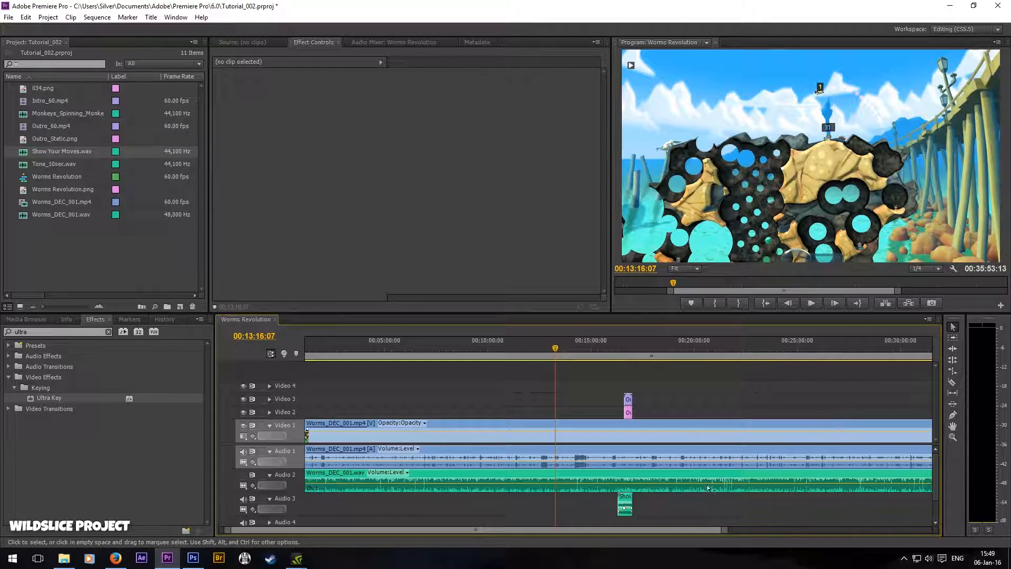
# Step: Reopen the recent project Tutorial_001.prproj without saving the changes to Tutorial_002
pyautogui.click(8, 17)
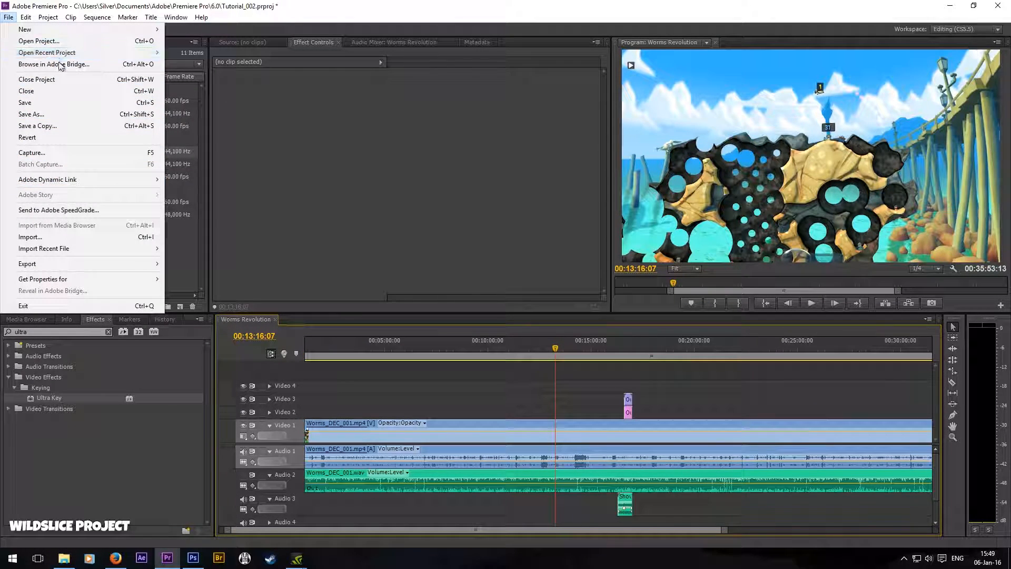
pyautogui.moveTo(76, 52)
pyautogui.click(279, 64)
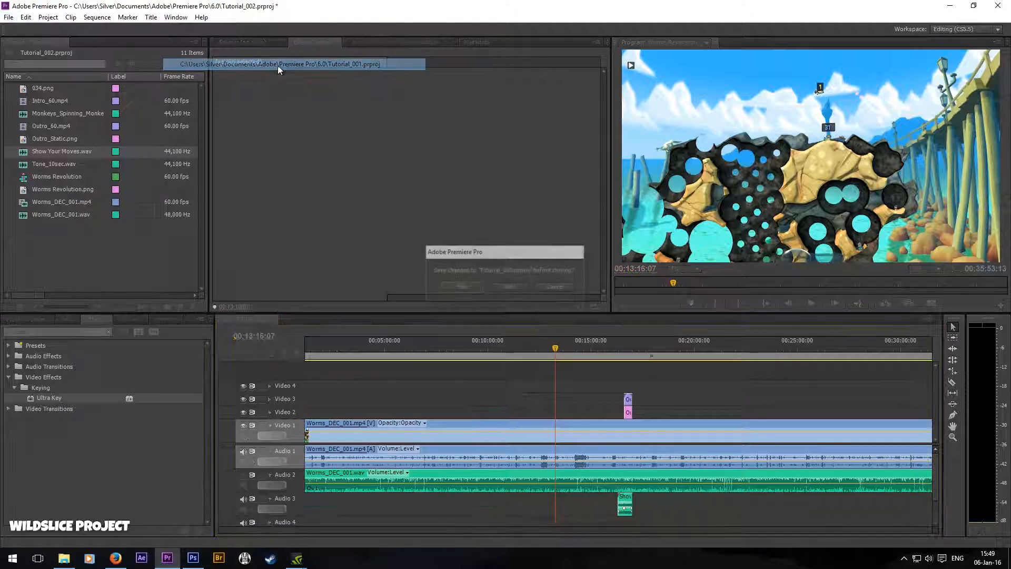
pyautogui.click(510, 289)
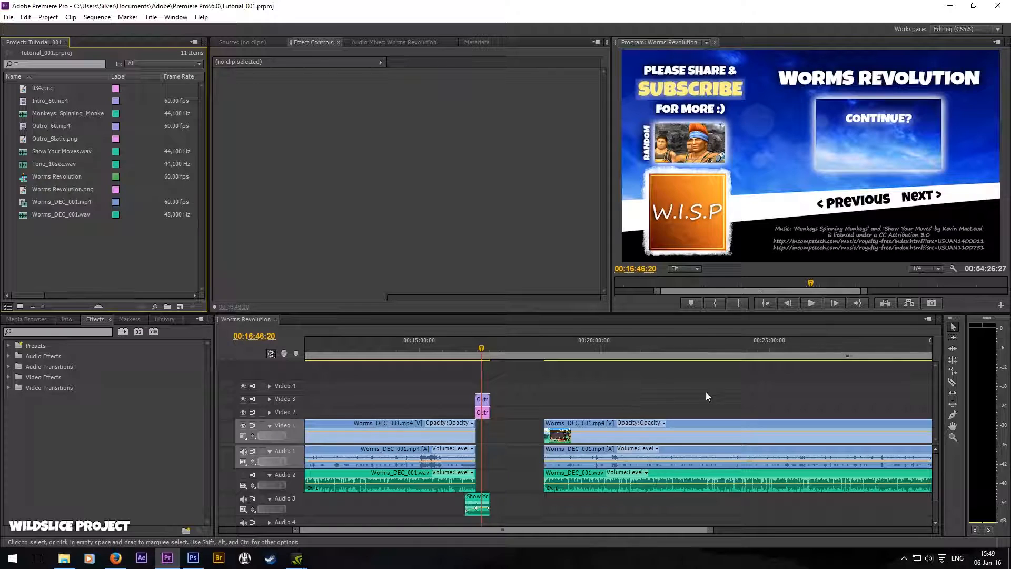
# Step: Delete the Worms_DEC_001.wav clip after the outro from Audio 2
pyautogui.click(703, 463)
pyautogui.moveTo(652, 532); pyautogui.dragTo(677, 534)
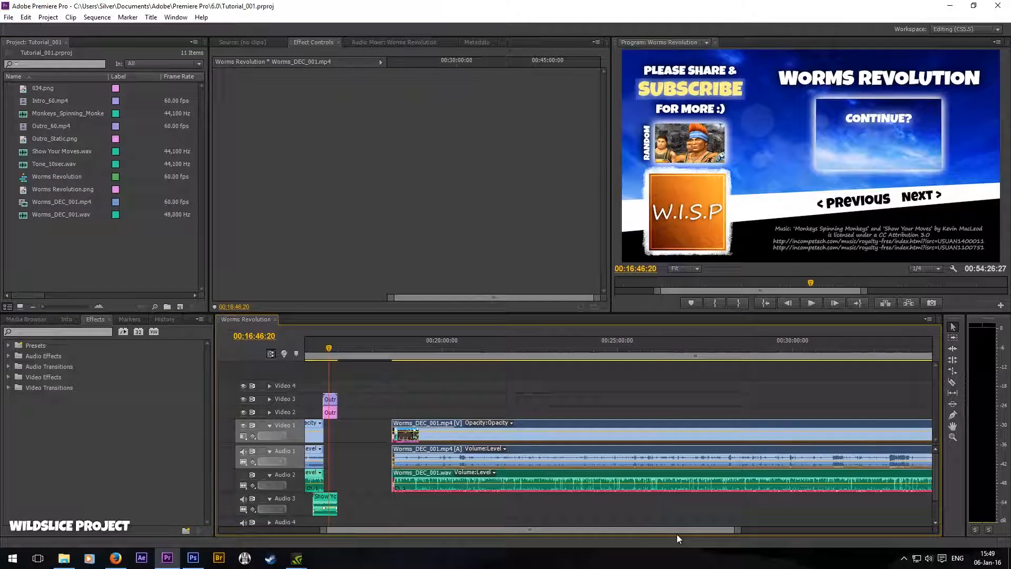
pyautogui.click(569, 475)
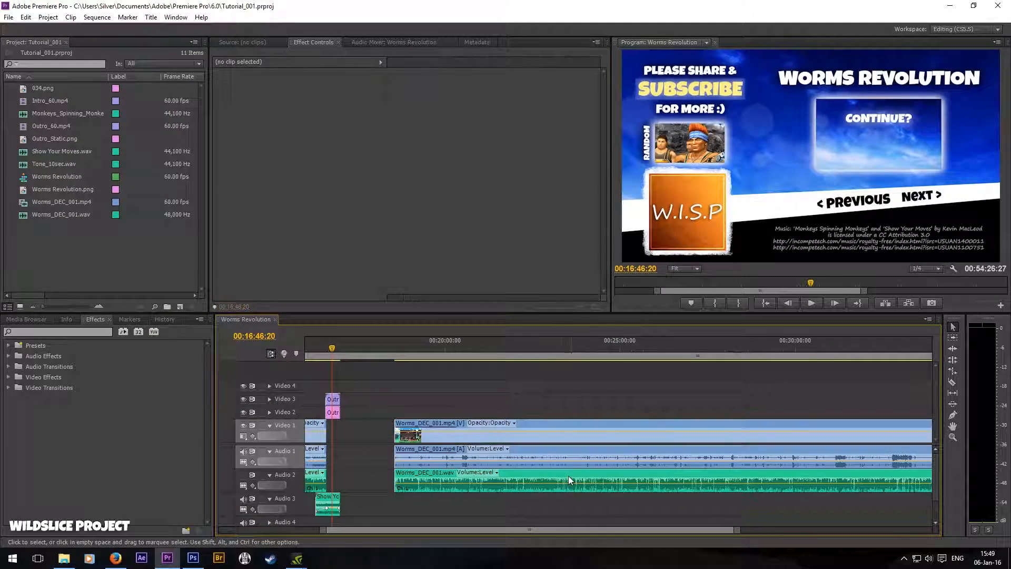
pyautogui.press('Delete')
# Step: Unlink the Worms_DEC_001.mp4 clip after the outro and delete its audio part from Audio 1
pyautogui.click(535, 453)
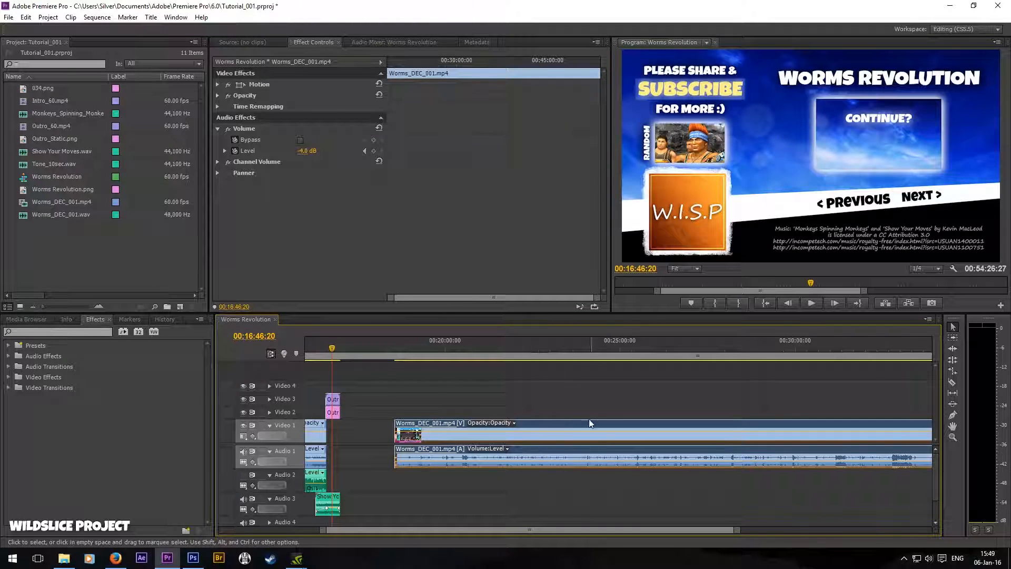
pyautogui.rightClick(551, 449)
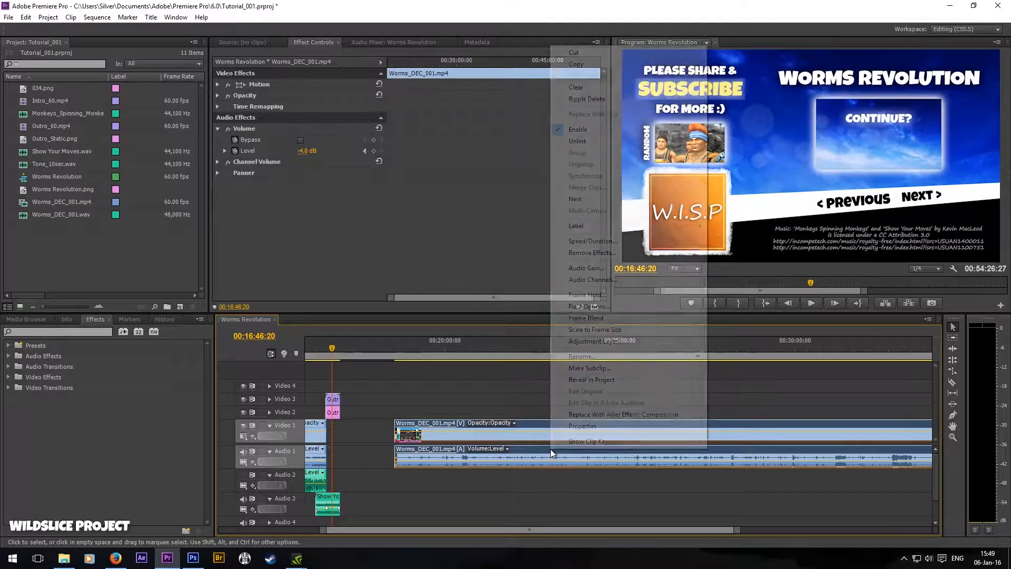
pyautogui.click(599, 143)
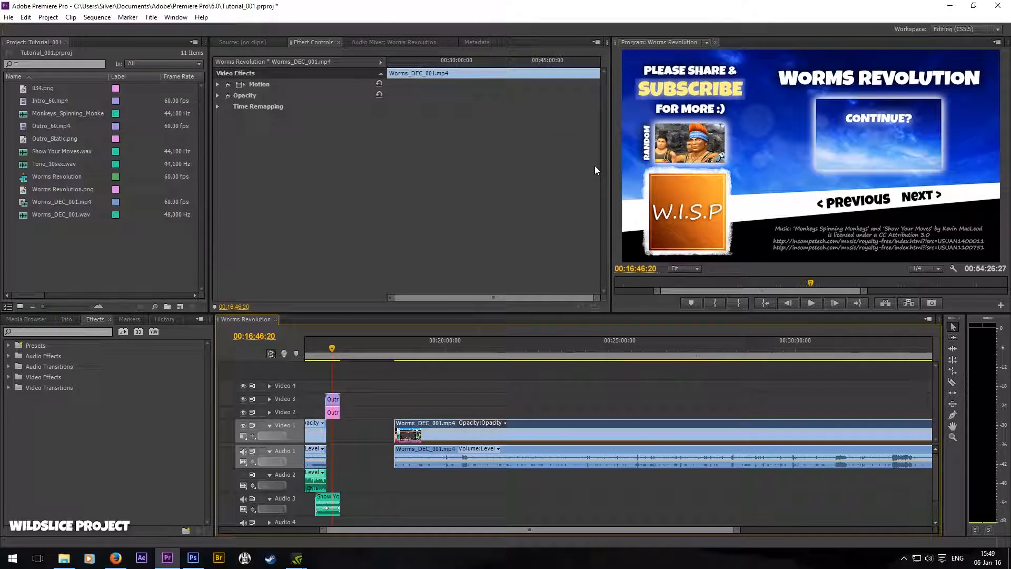
pyautogui.click(544, 450)
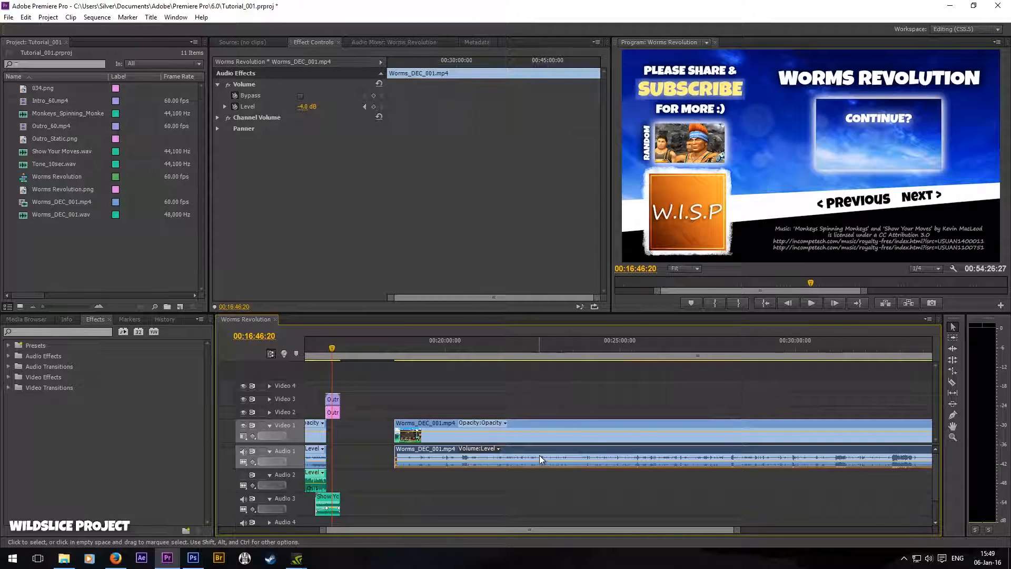
pyautogui.press('Delete')
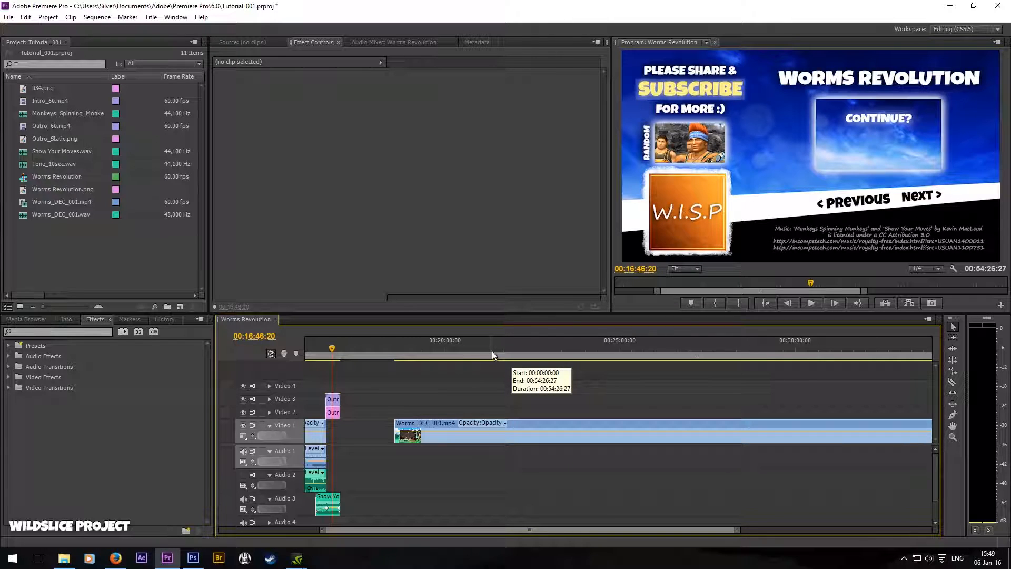
# Step: Play the remaining gameplay video up to 00:25:32:53, split the clip there and delete the part after the cut
pyautogui.moveTo(492, 350); pyautogui.dragTo(556, 355)
pyautogui.click(812, 303)
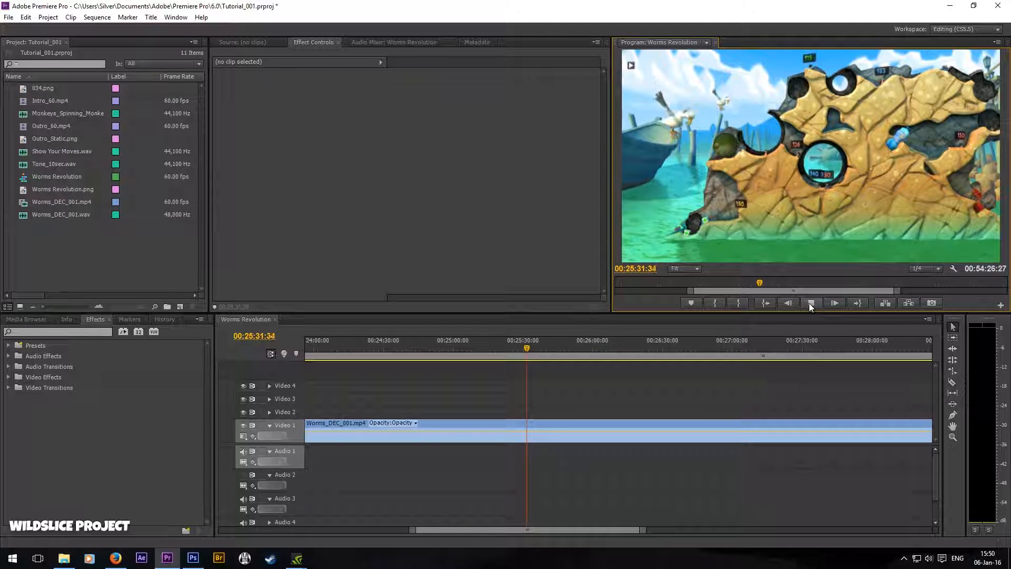
pyautogui.click(809, 302)
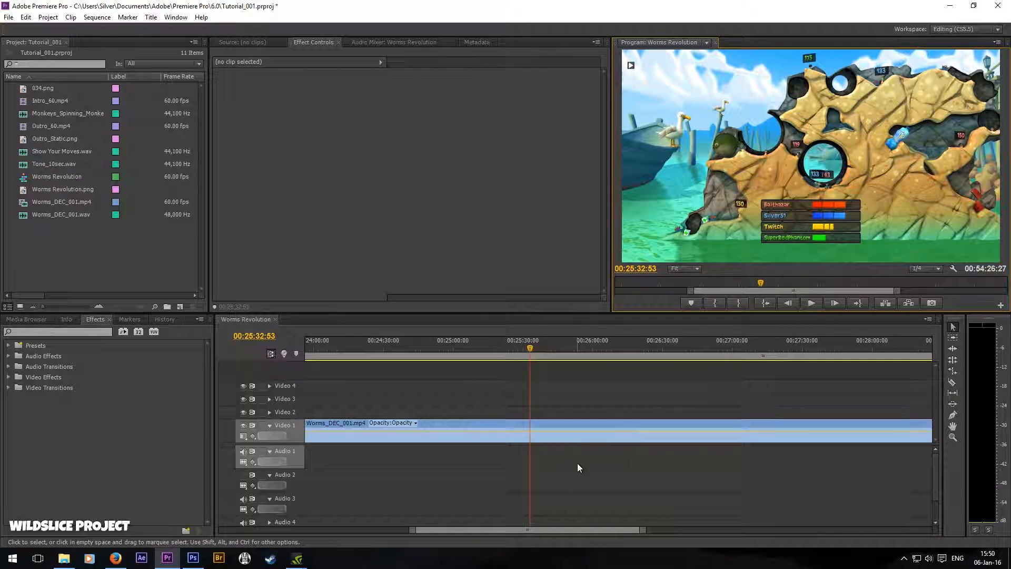
pyautogui.scroll(5, 503, 474)
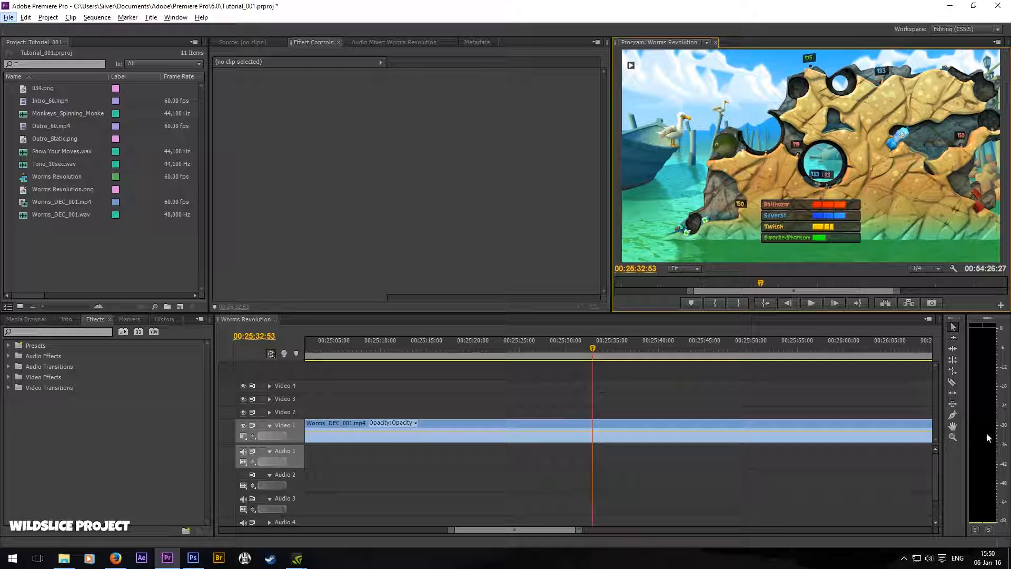
pyautogui.click(953, 382)
pyautogui.click(594, 432)
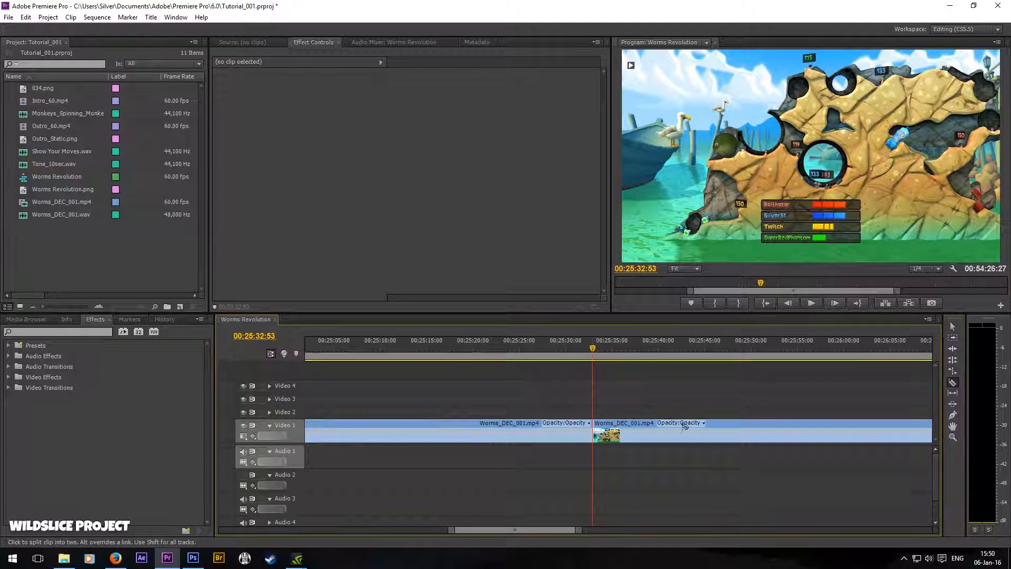
pyautogui.click(954, 327)
pyautogui.click(675, 432)
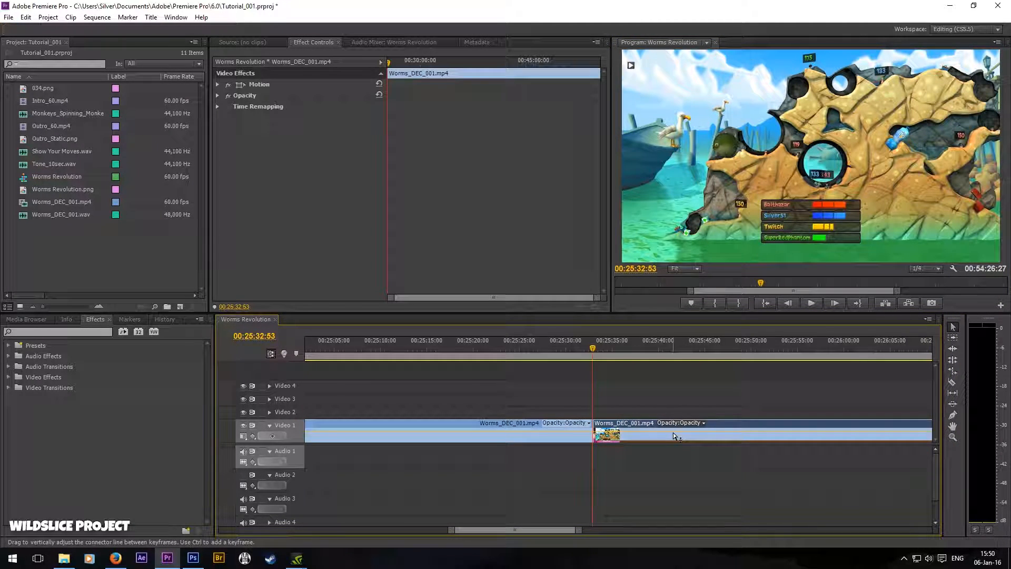
pyautogui.press('Delete')
# Step: Split the remaining gameplay video clip at 00:24:45:49 and delete the part between the outro and the cut
pyautogui.scroll(-3, 720, 403)
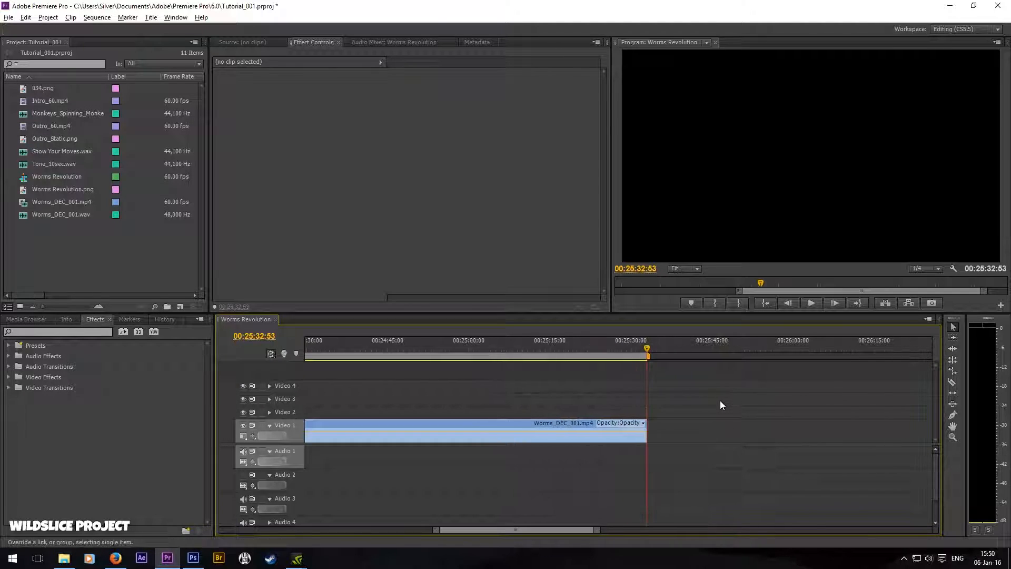
pyautogui.moveTo(666, 354); pyautogui.dragTo(622, 367)
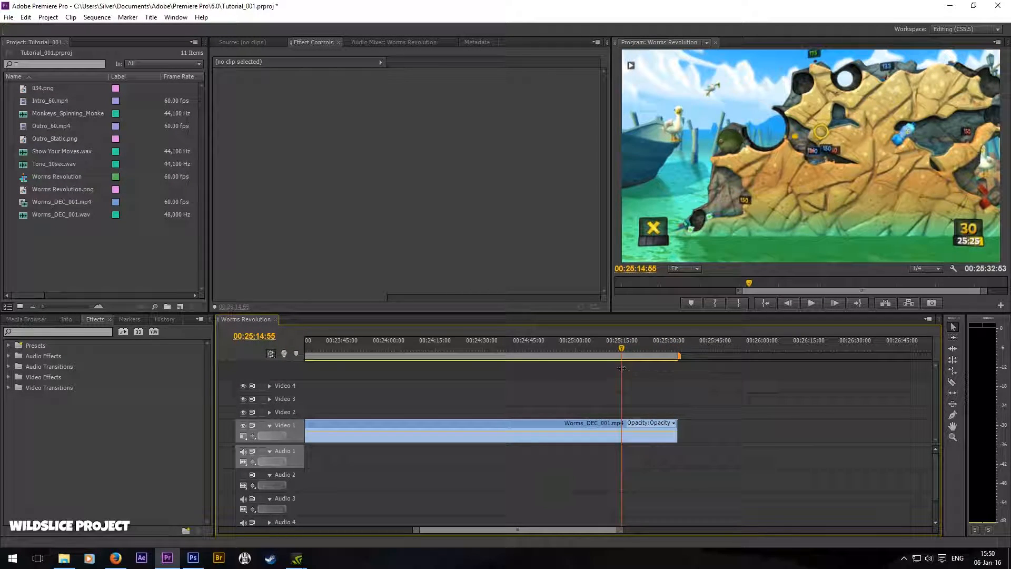
pyautogui.click(953, 382)
pyautogui.click(566, 352)
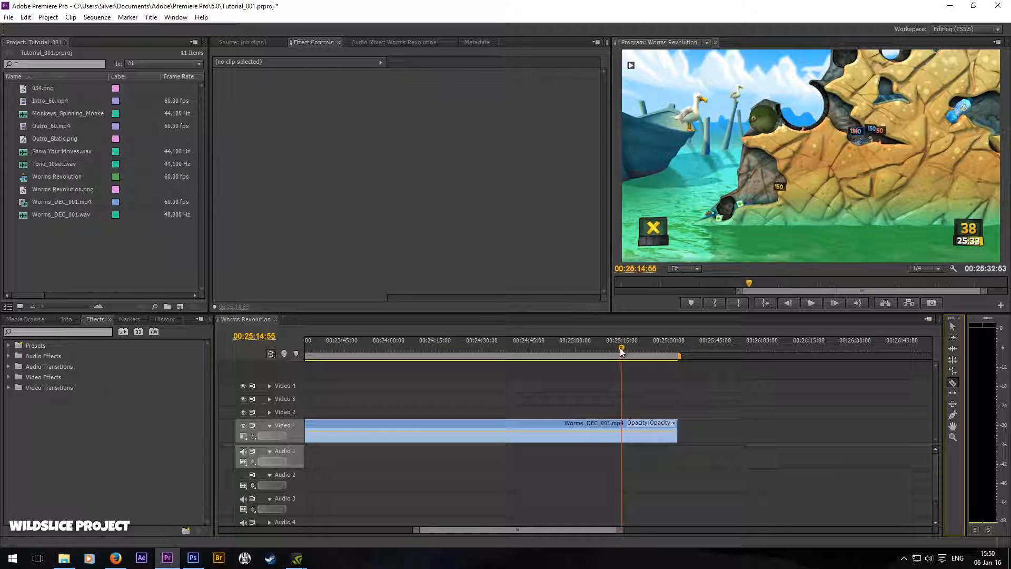
pyautogui.moveTo(565, 352); pyautogui.dragTo(529, 357)
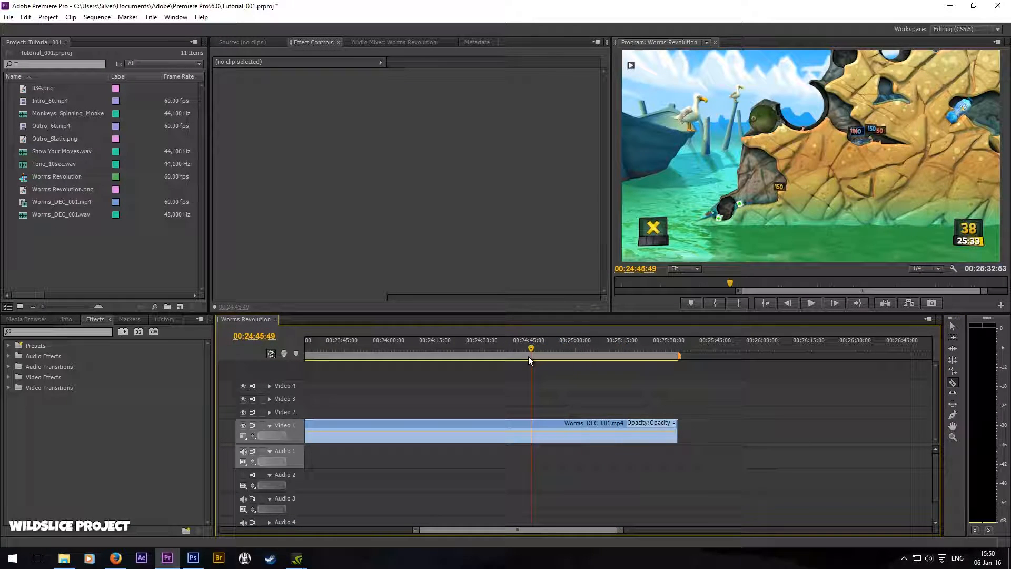
pyautogui.click(531, 430)
pyautogui.press('v')
pyautogui.click(407, 421)
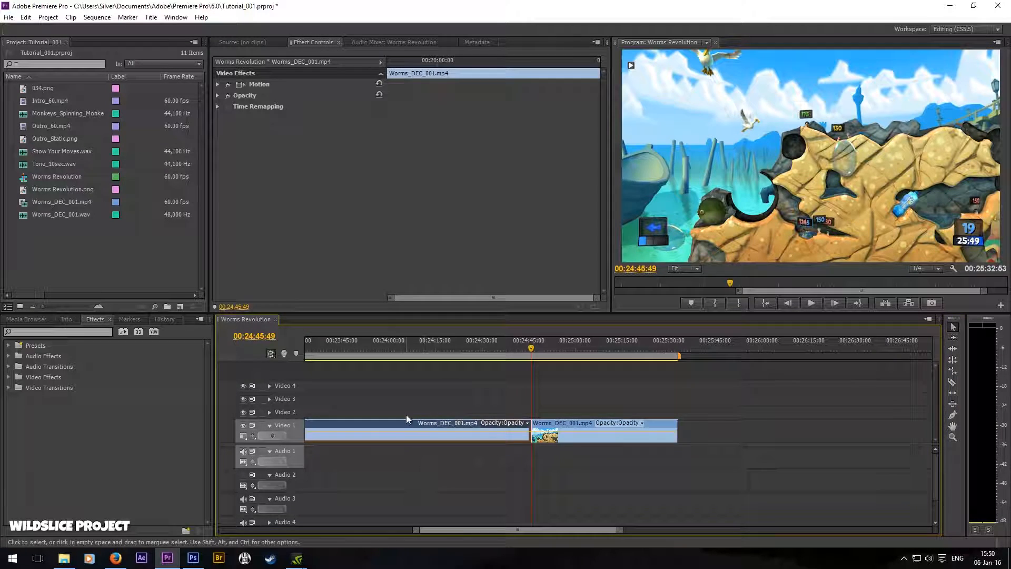
pyautogui.press('Delete')
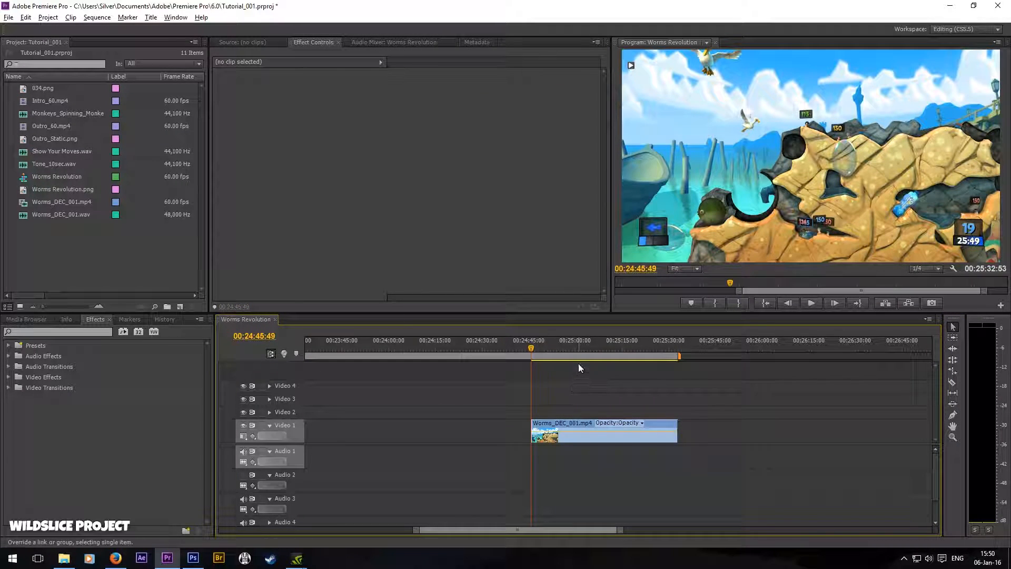
pyautogui.scroll(-6, 579, 364)
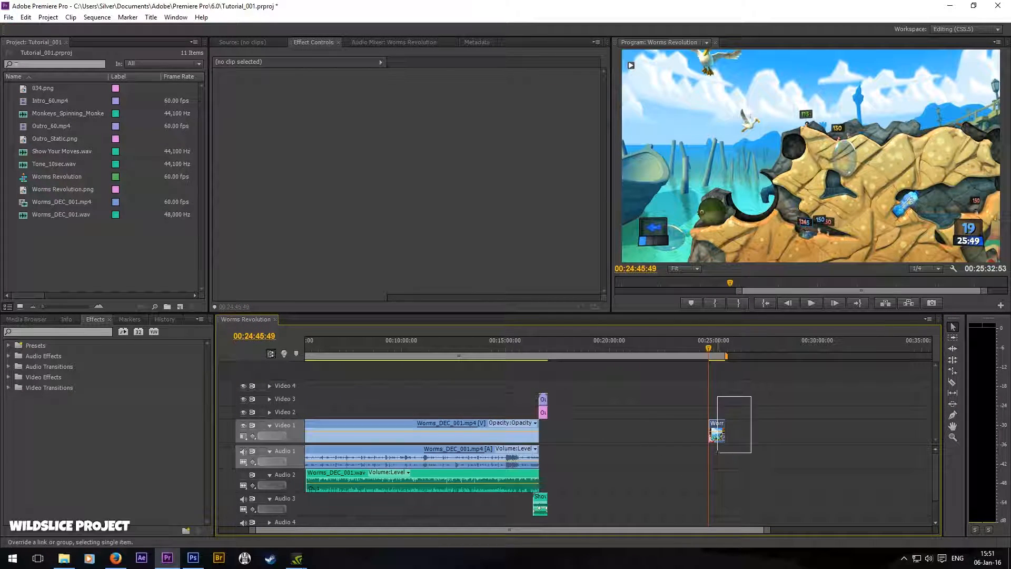
# Step: Move the remaining Worms_DEC_001.mp4 gameplay clip to Video 4 above the outro, aligning its end with the outro's end
pyautogui.click(717, 430)
pyautogui.moveTo(717, 429); pyautogui.dragTo(537, 388)
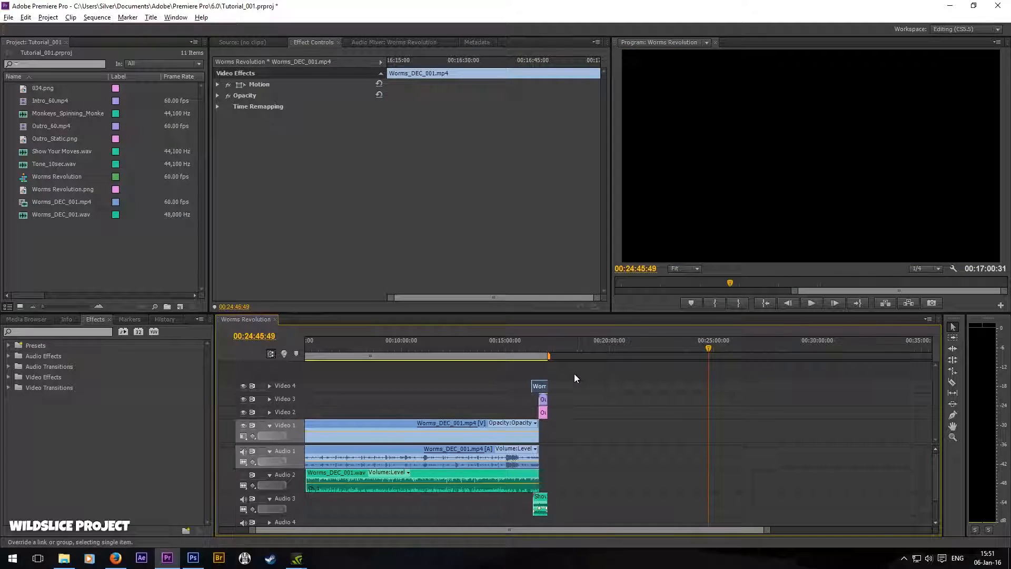
pyautogui.scroll(6, 817, 373)
pyautogui.scroll(3, 674, 394)
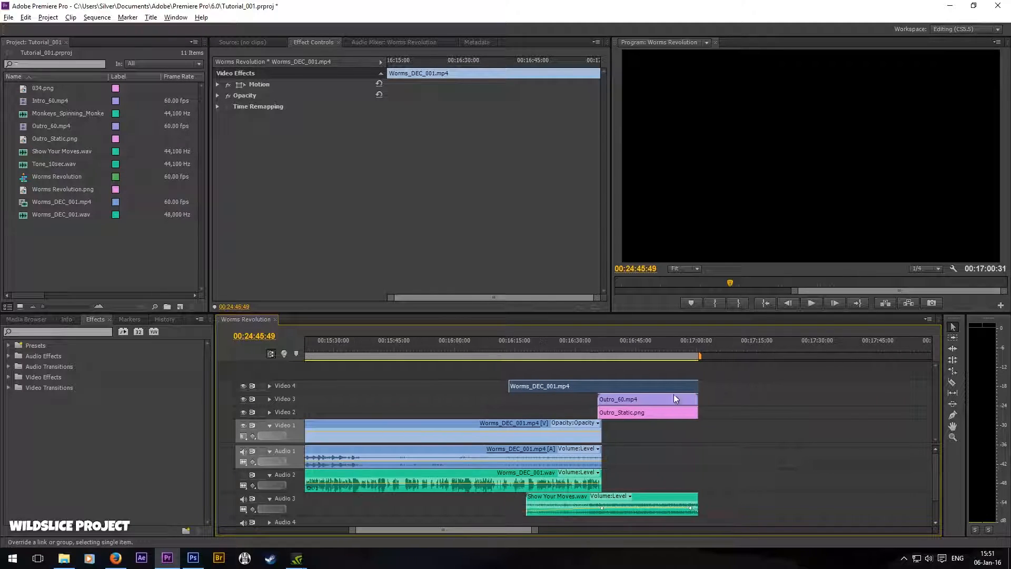
pyautogui.click(813, 378)
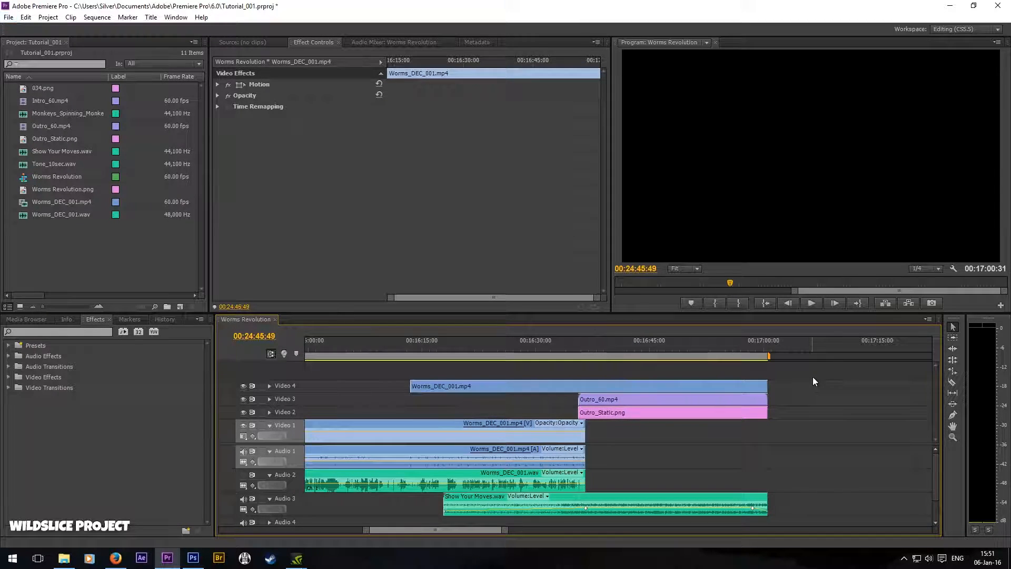
# Step: Split the Worms_DEC_001.mp4 clip on Video 4 at 00:16:37:31, two seconds after the outro's start, and delete the part before the cut
pyautogui.click(656, 399)
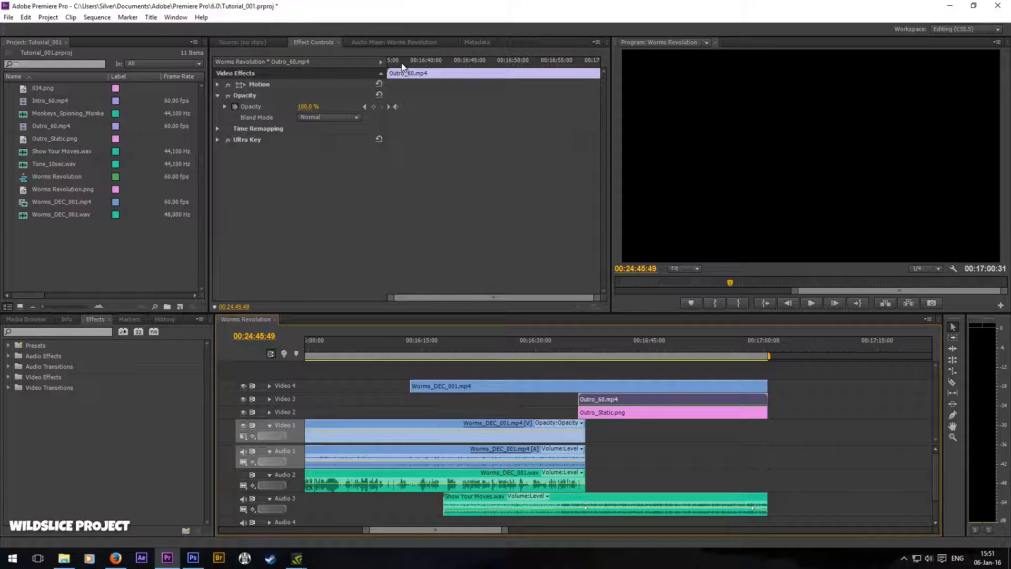
pyautogui.moveTo(401, 62); pyautogui.dragTo(370, 84)
pyautogui.click(640, 269)
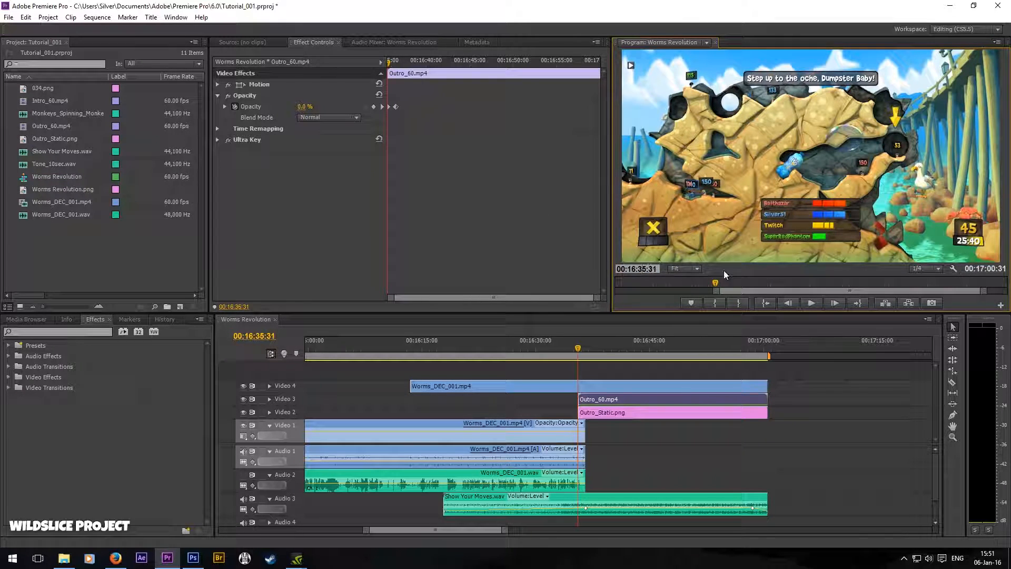
pyautogui.press('space')
pyautogui.click(953, 382)
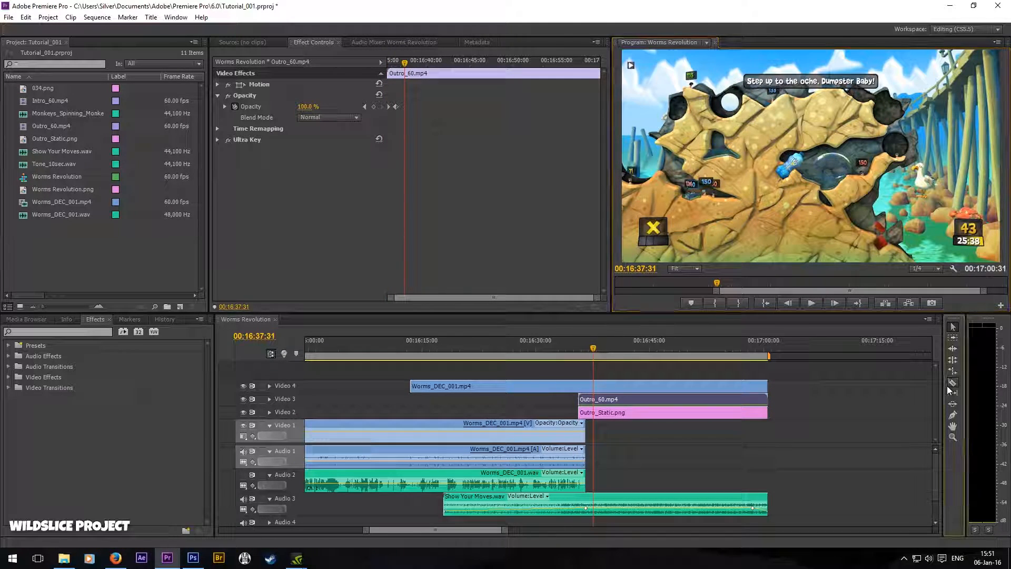
pyautogui.click(594, 386)
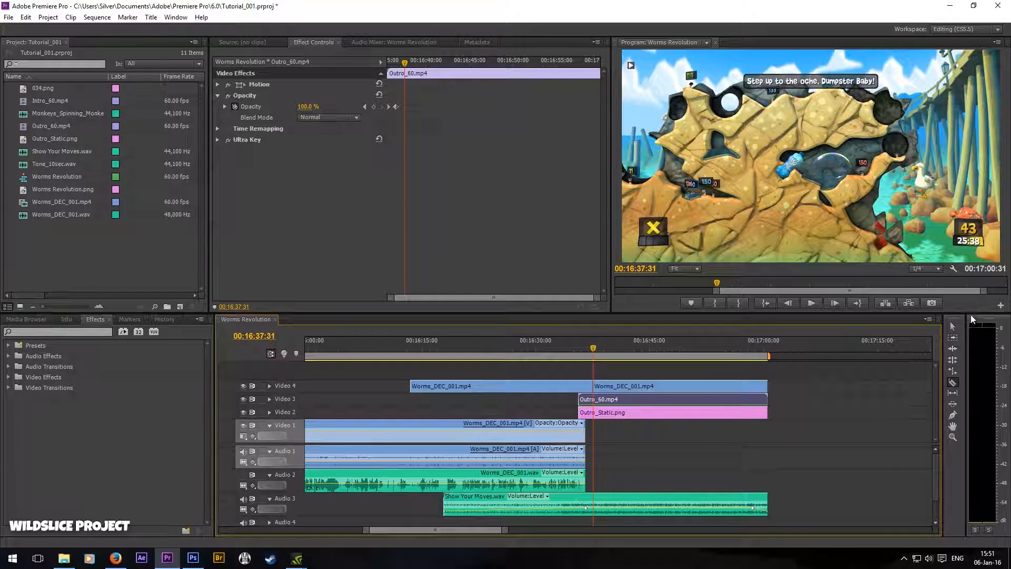
pyautogui.click(954, 327)
pyautogui.moveTo(532, 370); pyautogui.dragTo(496, 386)
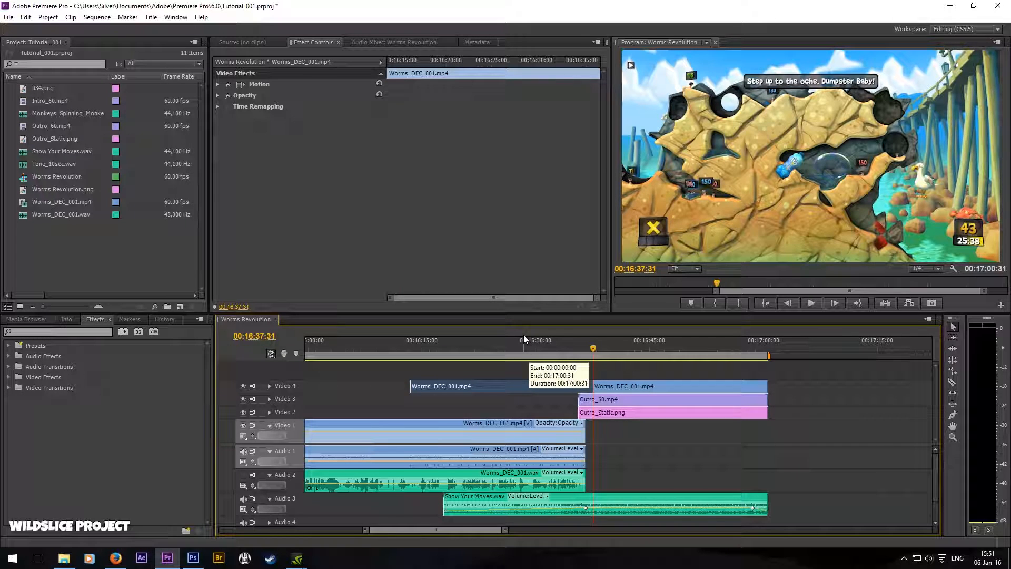
pyautogui.press('Delete')
# Step: Scrub around the start of the outro to check where the Video 4 gameplay clip covers it
pyautogui.click(646, 348)
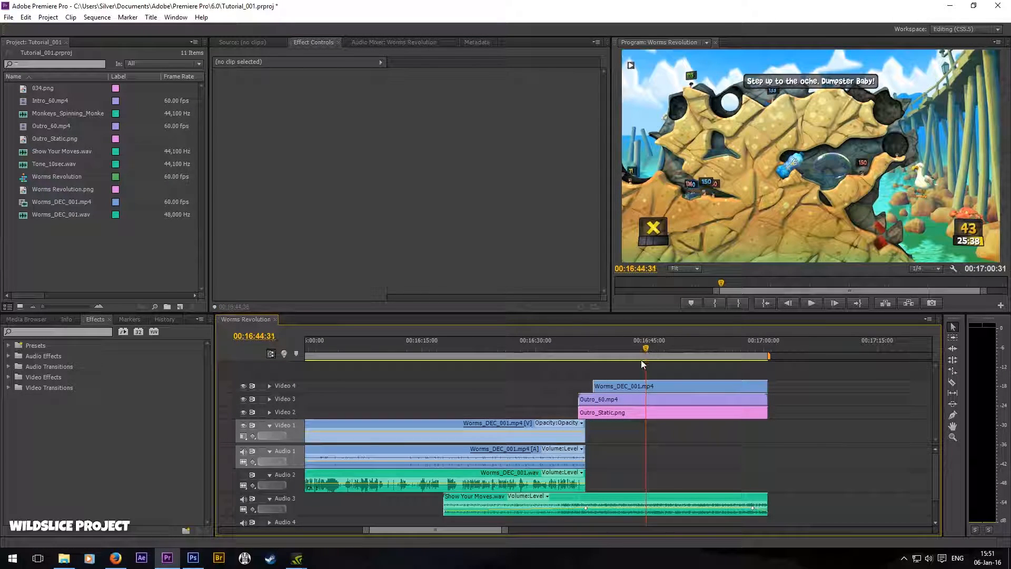
pyautogui.click(585, 347)
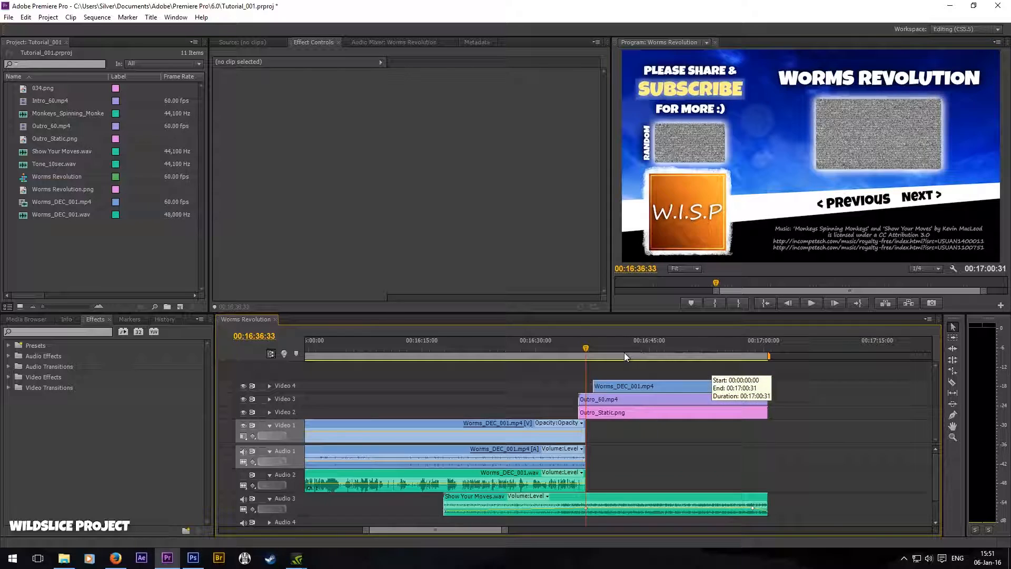
pyautogui.click(590, 348)
pyautogui.click(595, 351)
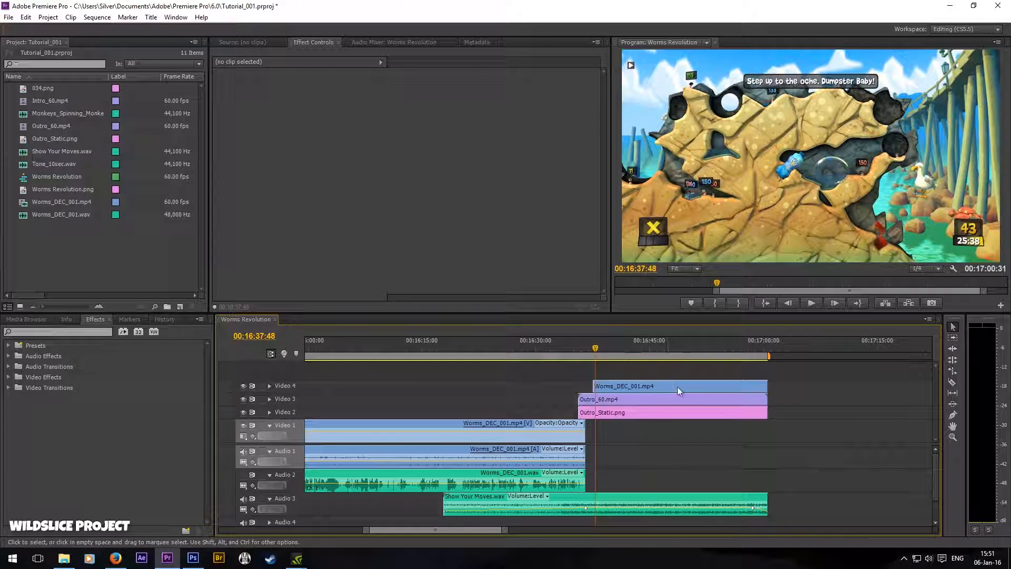
# Step: Scale the Video 4 gameplay clip down to about 31.2 and place it at about 1302.3, 430.4 over the outro's large noise frame
pyautogui.click(675, 386)
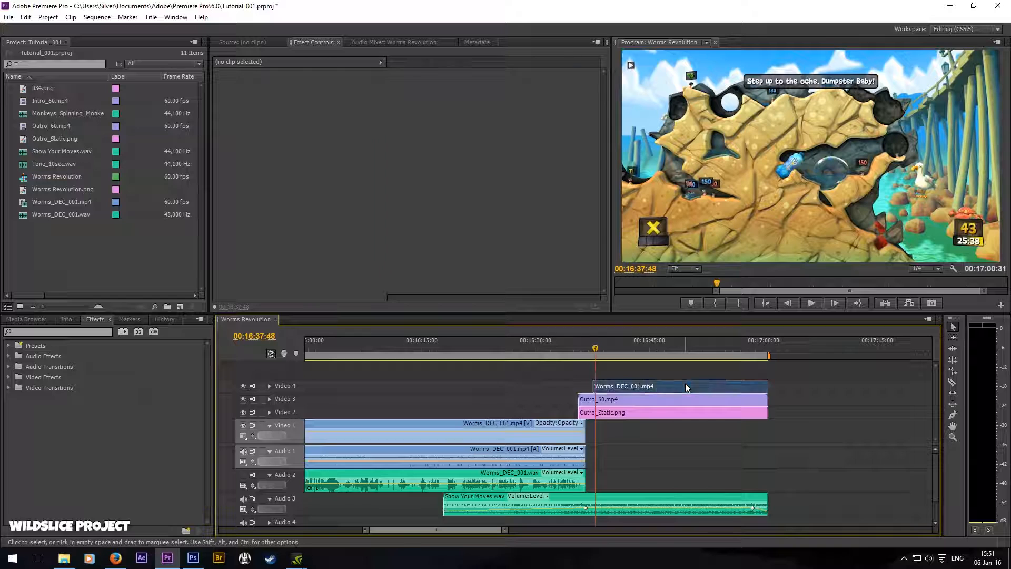
pyautogui.click(673, 347)
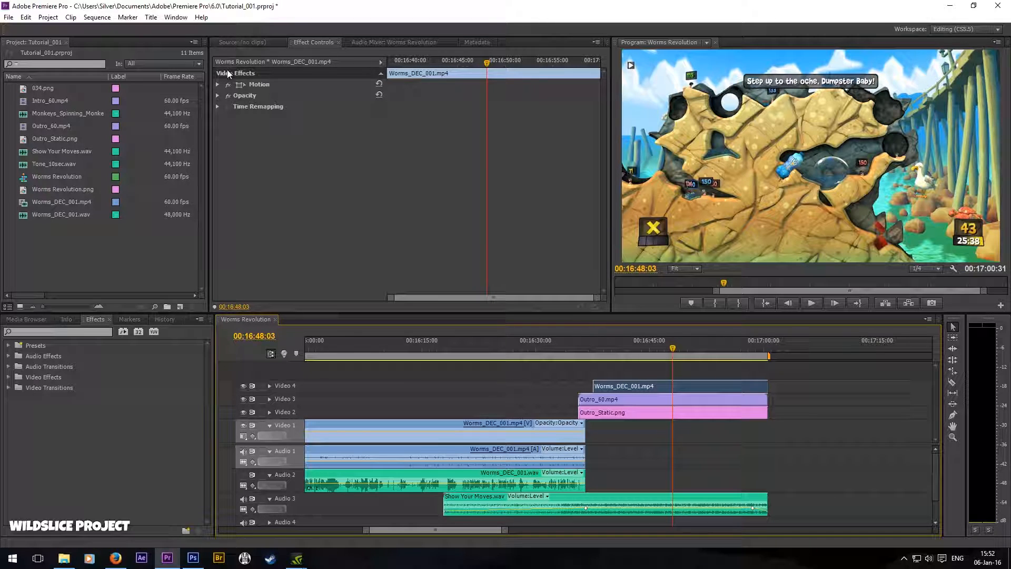
pyautogui.click(262, 84)
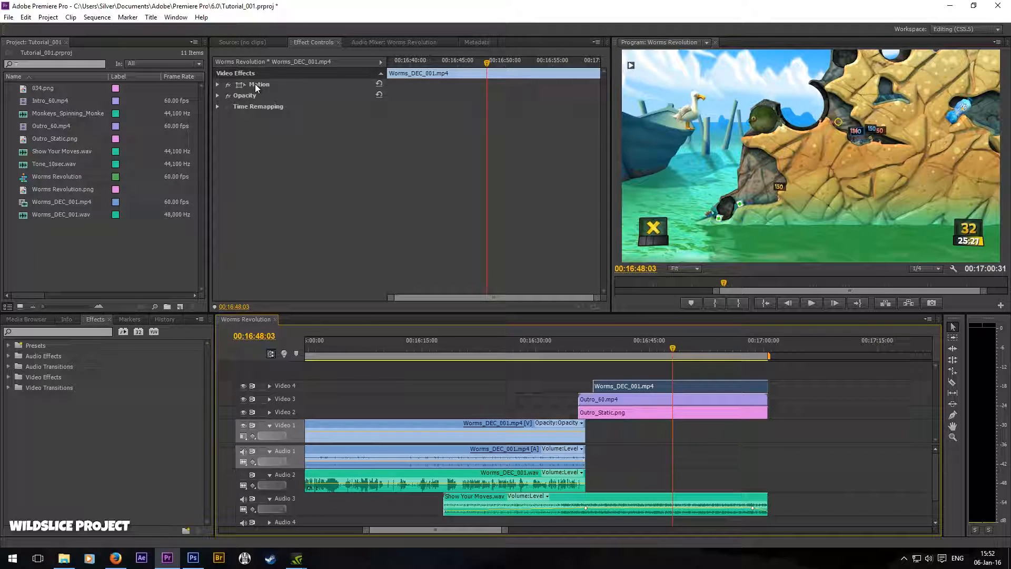
pyautogui.click(259, 86)
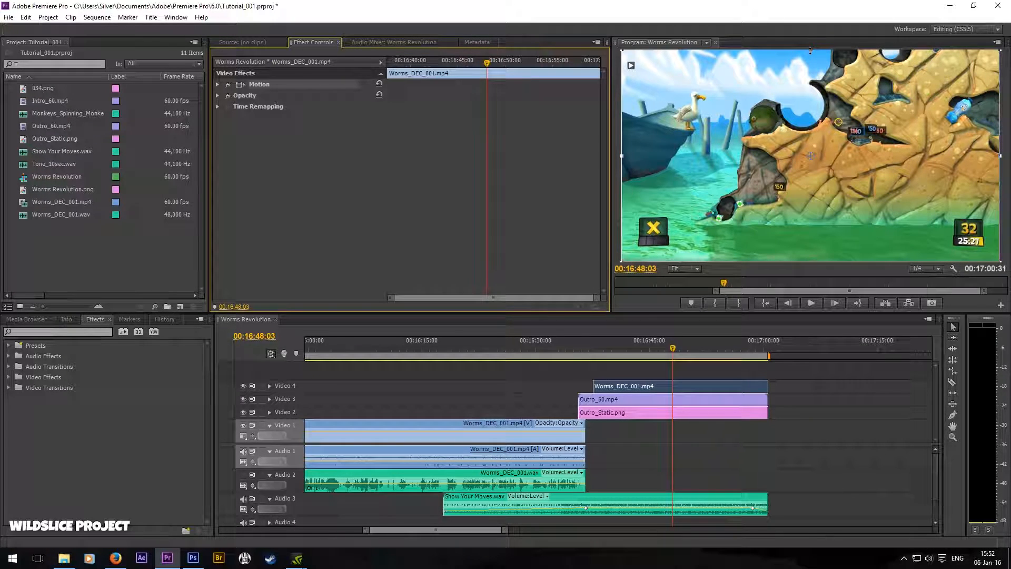
pyautogui.click(216, 84)
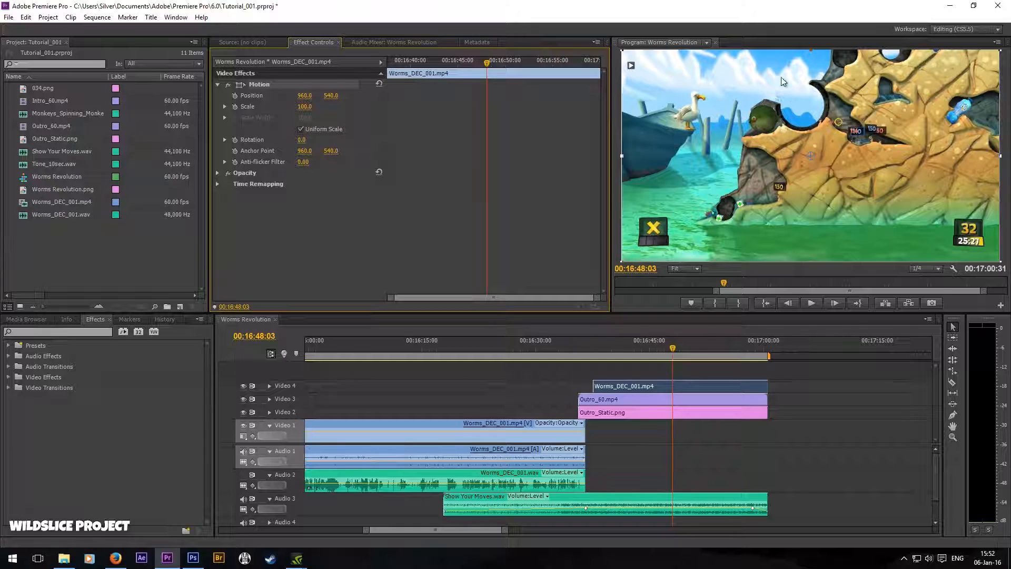
pyautogui.moveTo(811, 50); pyautogui.dragTo(811, 103)
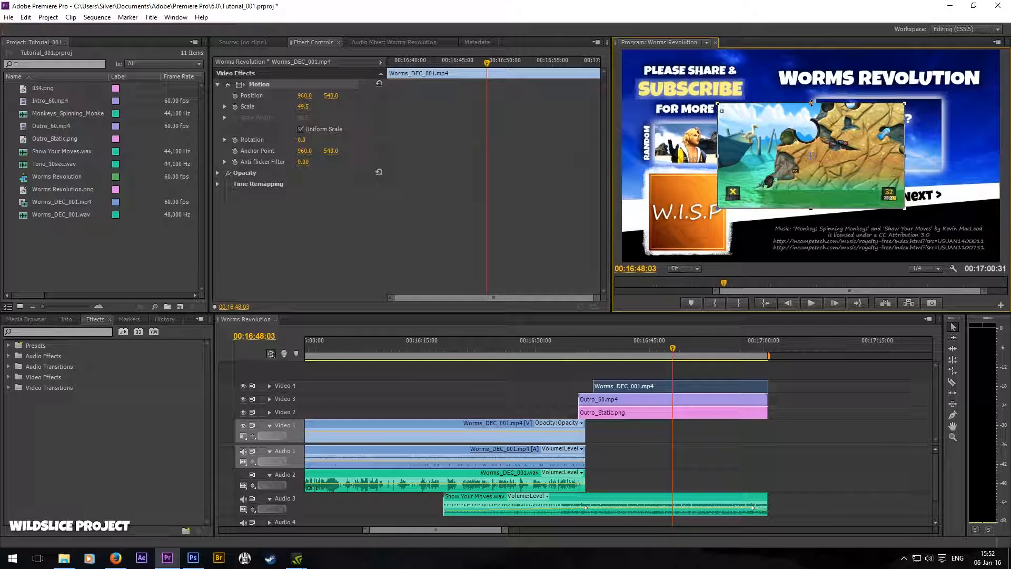
pyautogui.moveTo(812, 103); pyautogui.dragTo(878, 99)
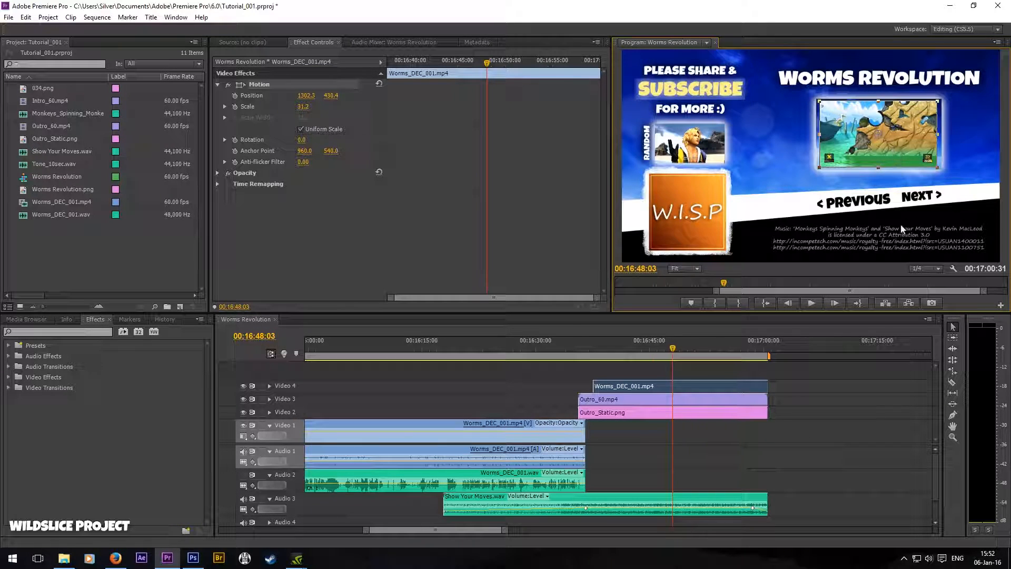
# Step: With the program preview at 100%, refine the gameplay clip's position to about 1305.3, 430.4 and its scale to about 33.6
pyautogui.click(931, 269)
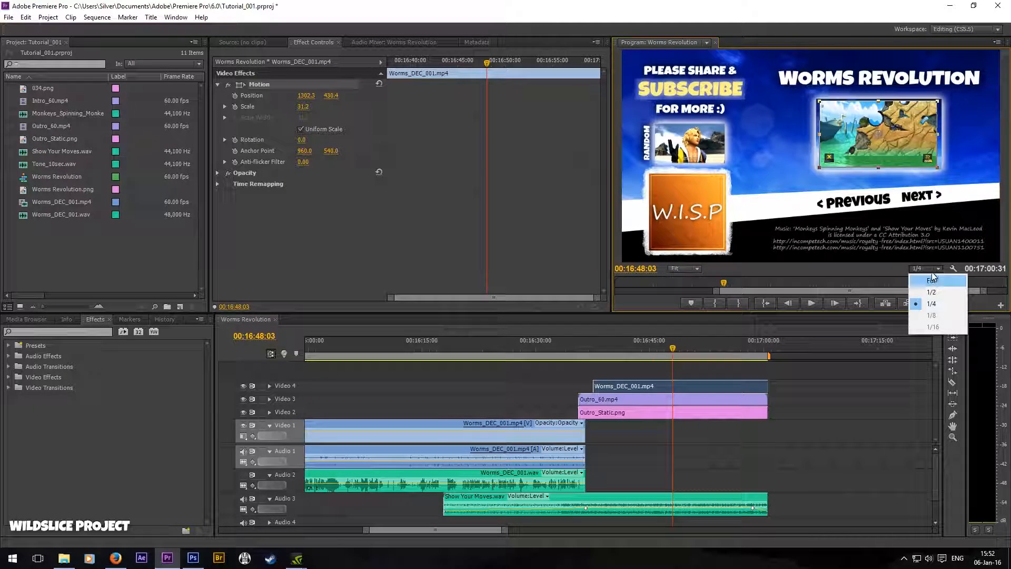
pyautogui.click(825, 275)
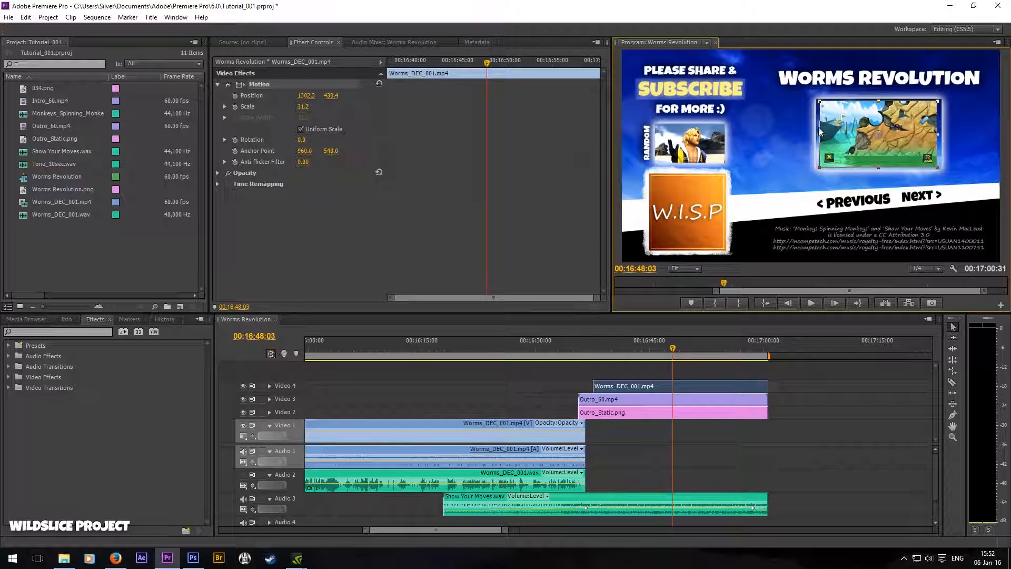
pyautogui.click(688, 267)
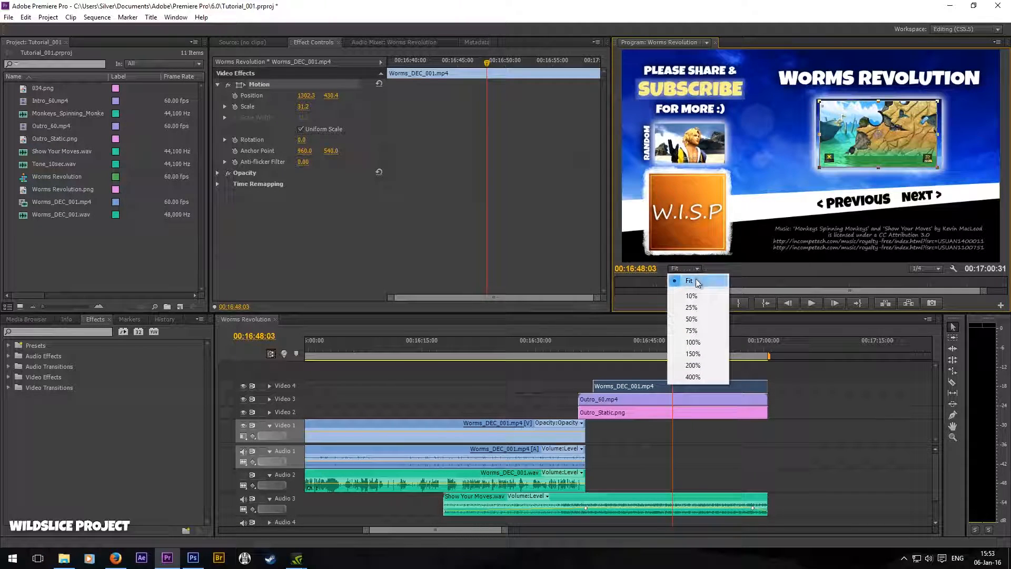
pyautogui.click(698, 343)
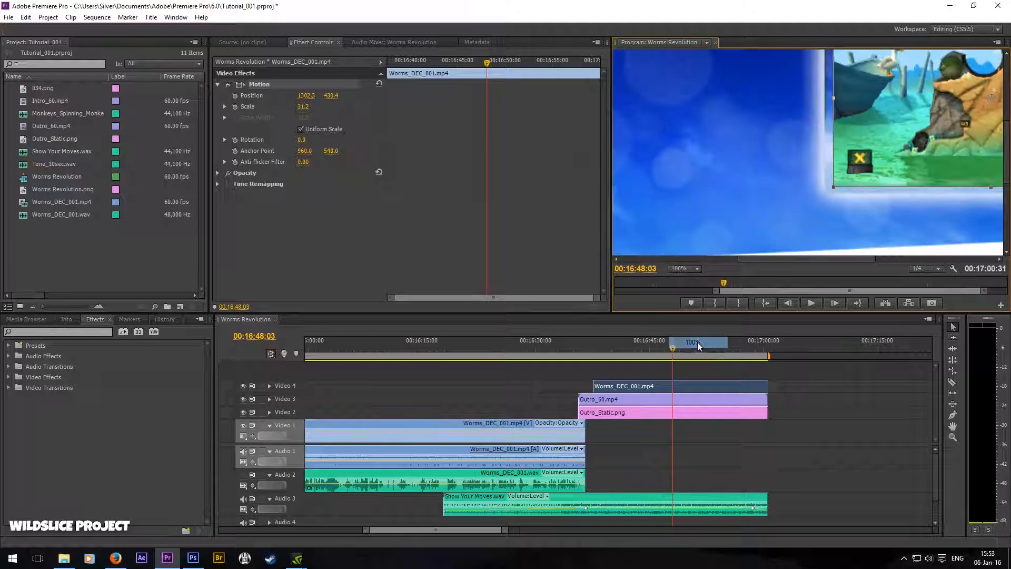
pyautogui.moveTo(776, 261); pyautogui.dragTo(838, 261)
pyautogui.moveTo(1005, 178); pyautogui.dragTo(1005, 166)
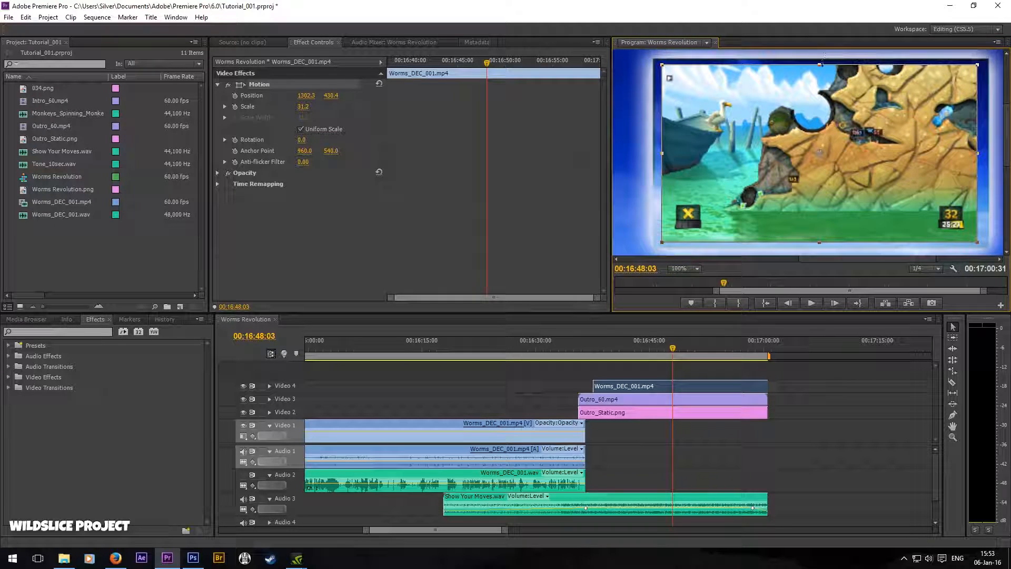
pyautogui.moveTo(872, 110); pyautogui.dragTo(873, 109)
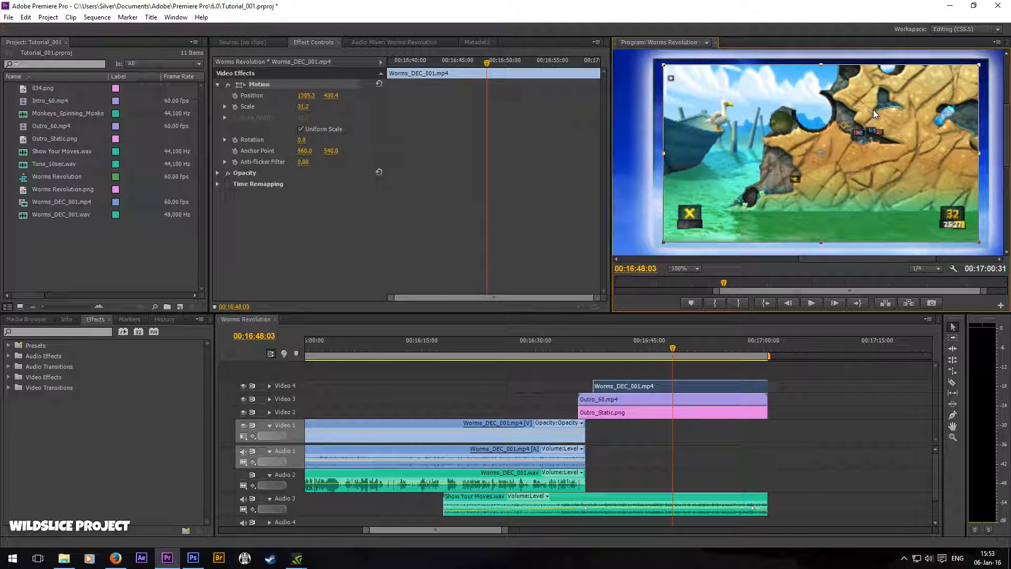
pyautogui.moveTo(822, 65); pyautogui.dragTo(819, 56)
pyautogui.moveTo(817, 56); pyautogui.dragTo(815, 57)
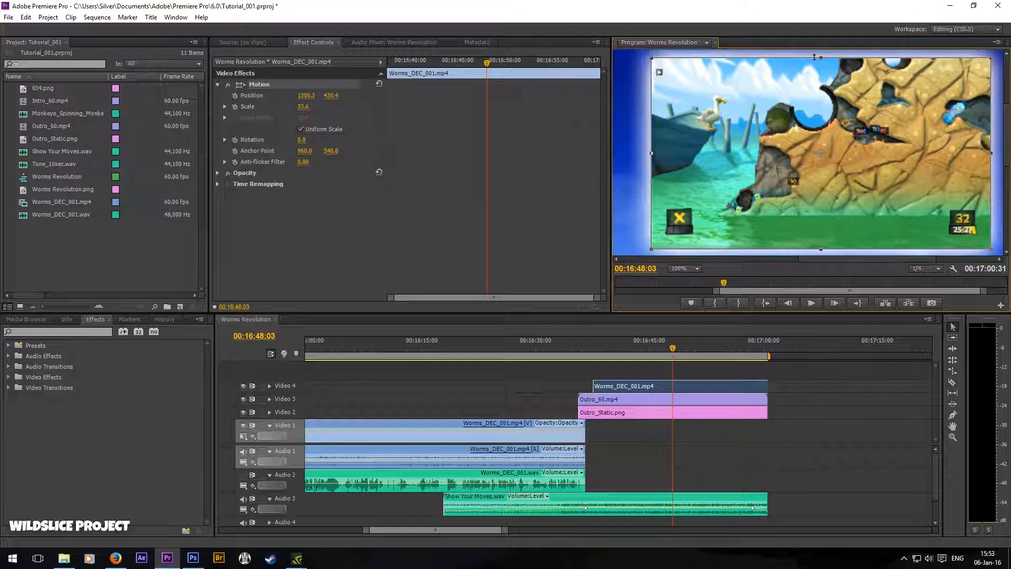
# Step: Set the program preview back to Fit and play the outro from 00:16:36:58 to check how the gameplay inset appears
pyautogui.click(795, 372)
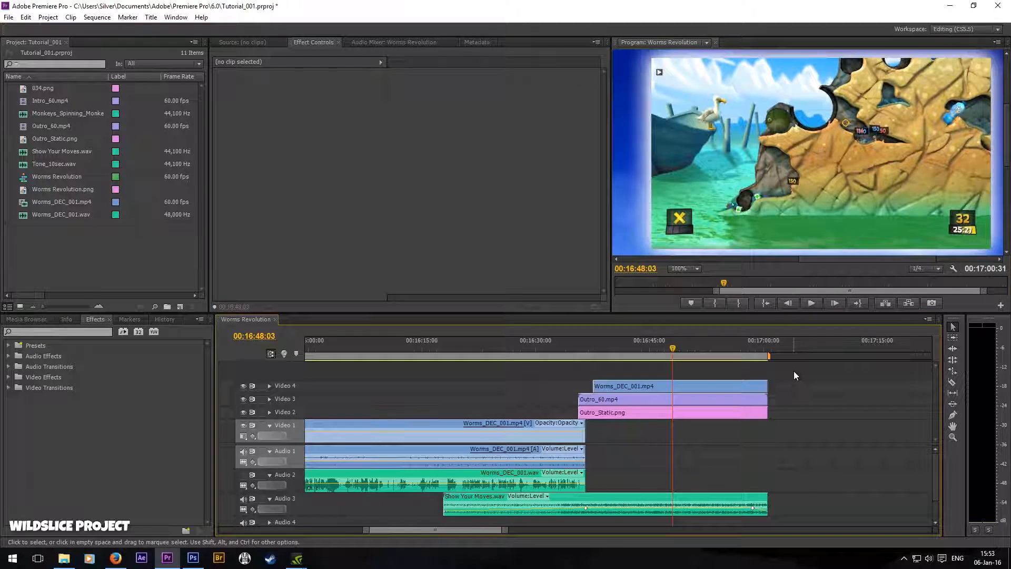
pyautogui.click(687, 386)
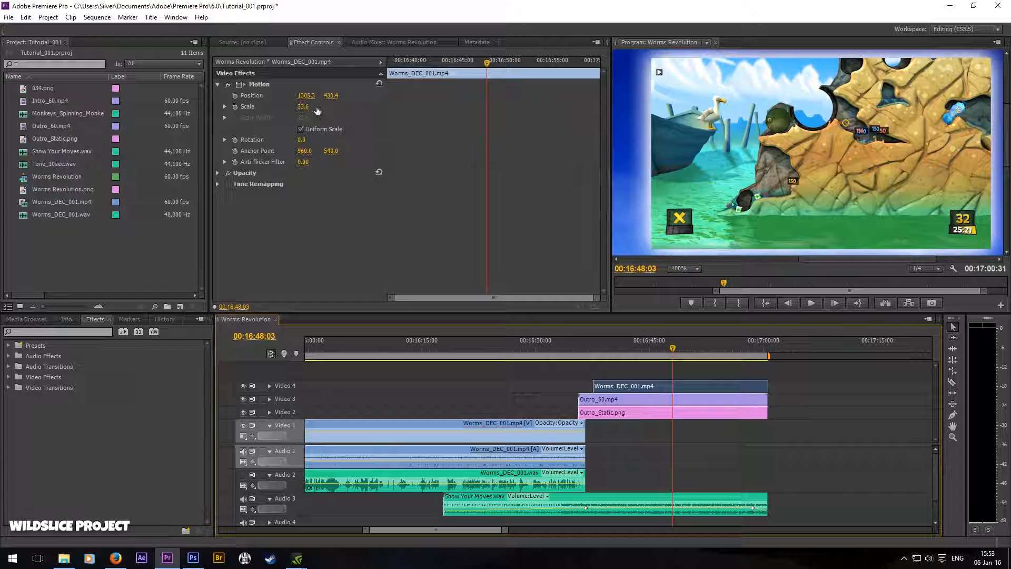
pyautogui.click(696, 270)
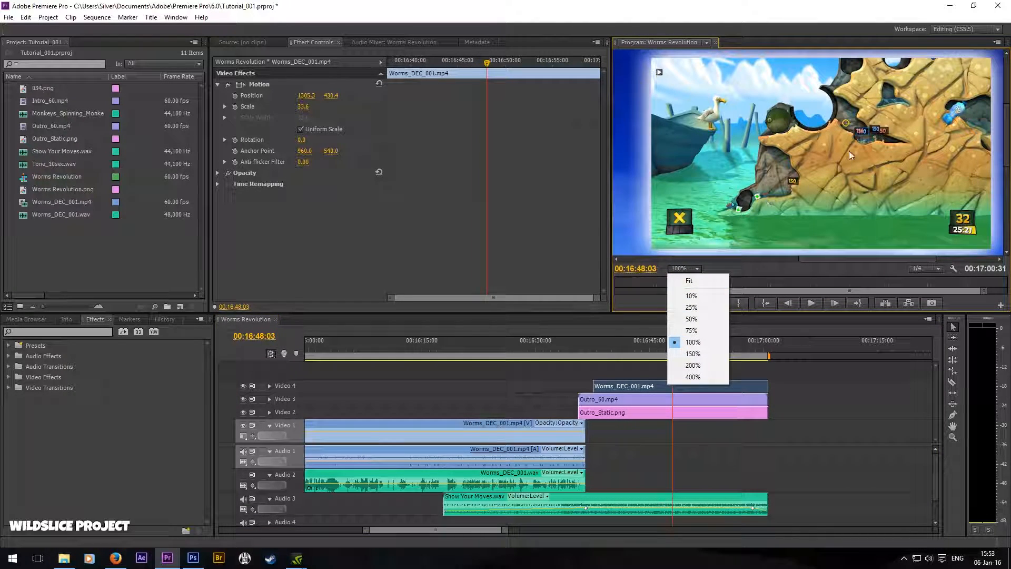
pyautogui.click(690, 281)
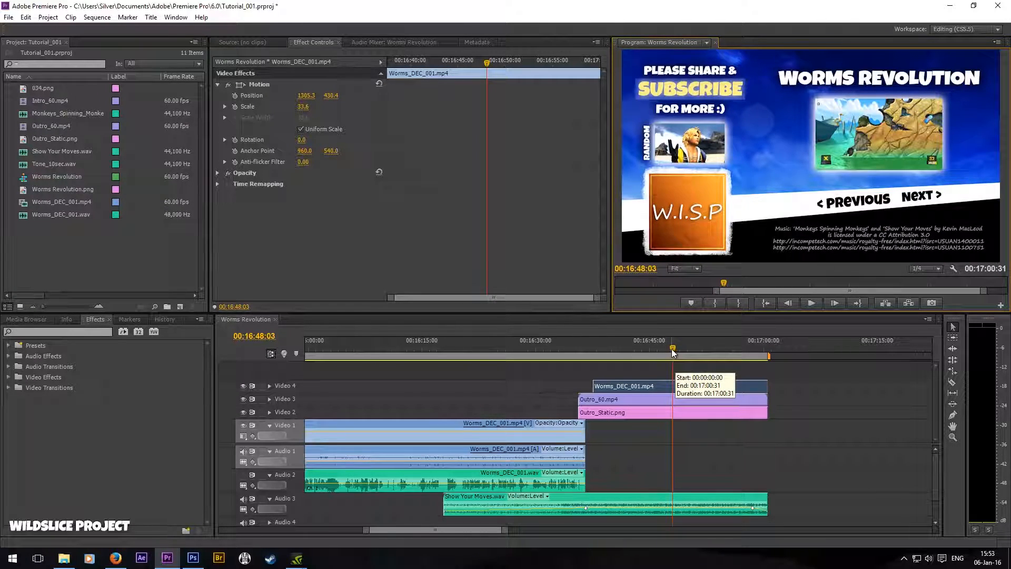
pyautogui.moveTo(671, 349); pyautogui.dragTo(589, 359)
pyautogui.click(651, 372)
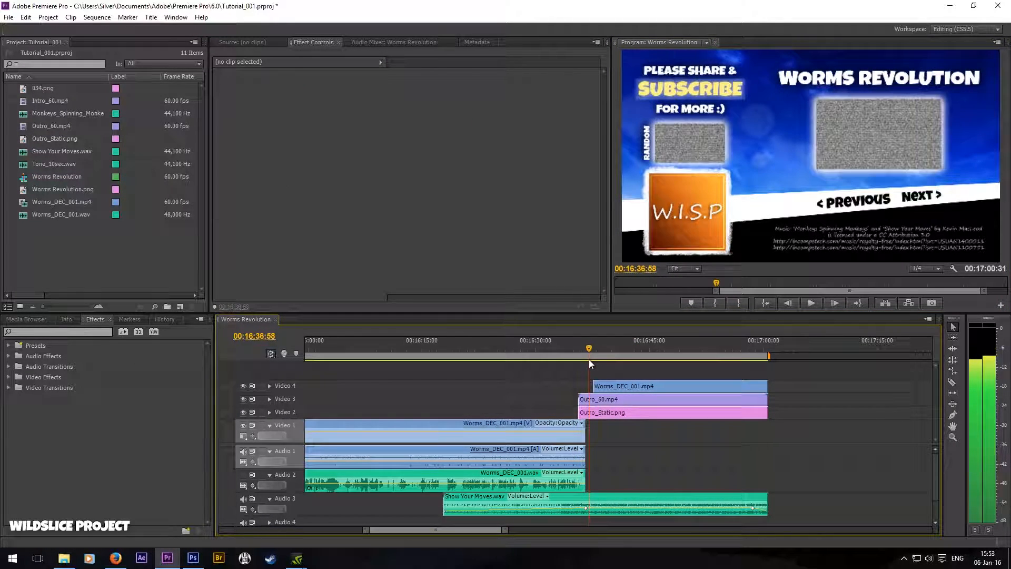
pyautogui.click(815, 305)
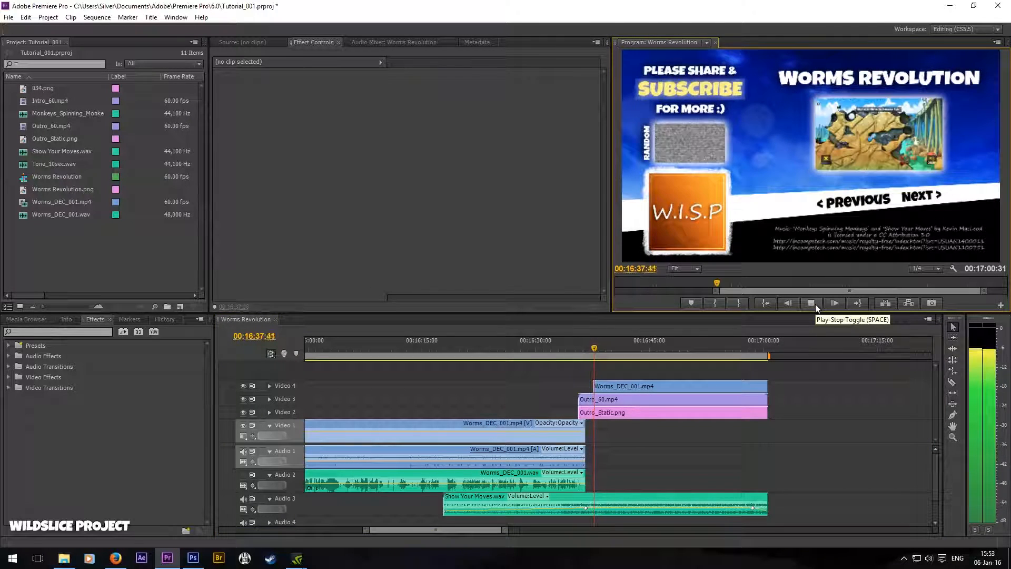
pyautogui.click(811, 299)
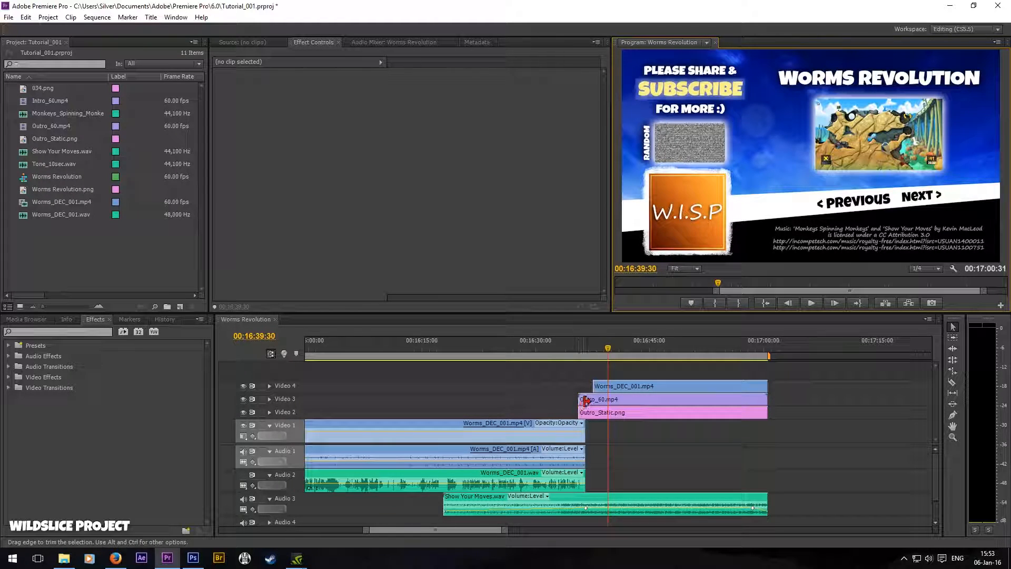
# Step: Apply a Film Dissolve transition to the start of the Video 4 gameplay clip
pyautogui.click(622, 400)
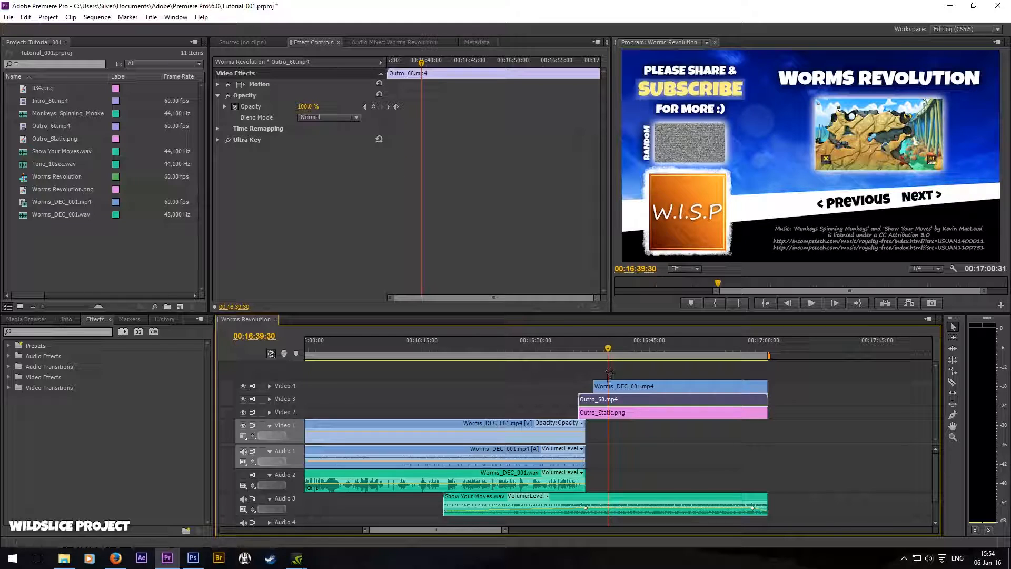
pyautogui.click(631, 388)
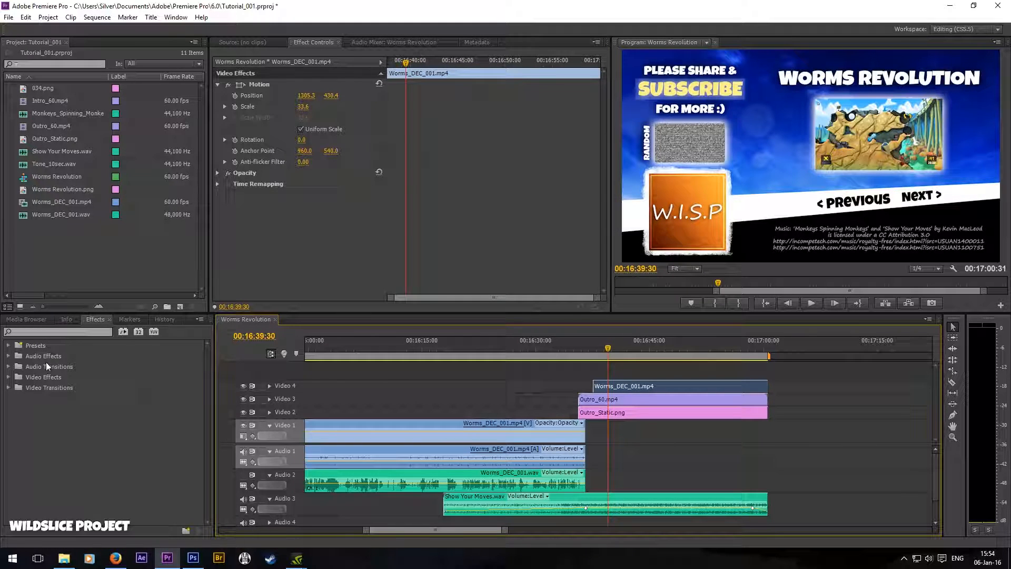
pyautogui.click(72, 337)
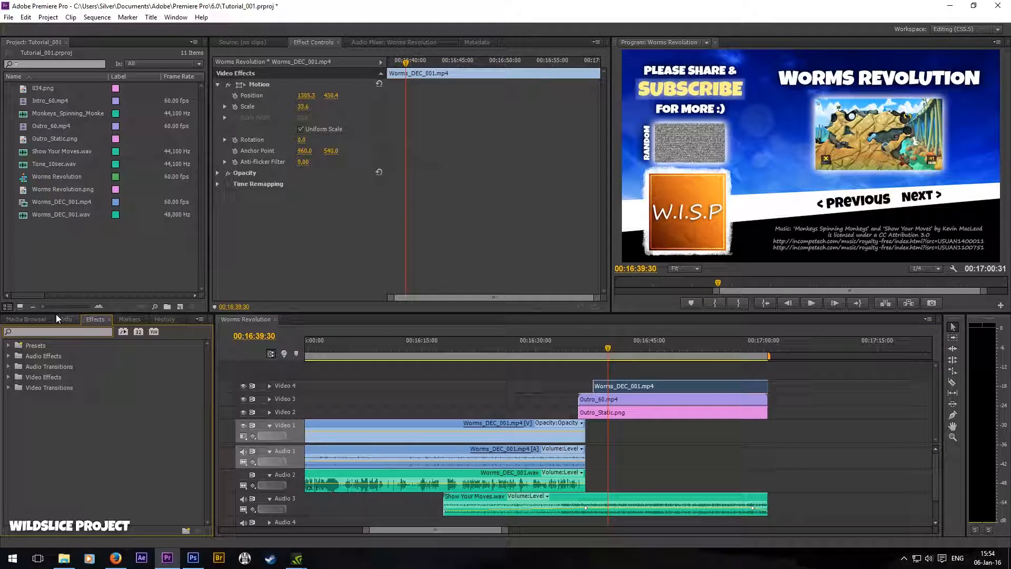
pyautogui.click(7, 331)
pyautogui.write('film')
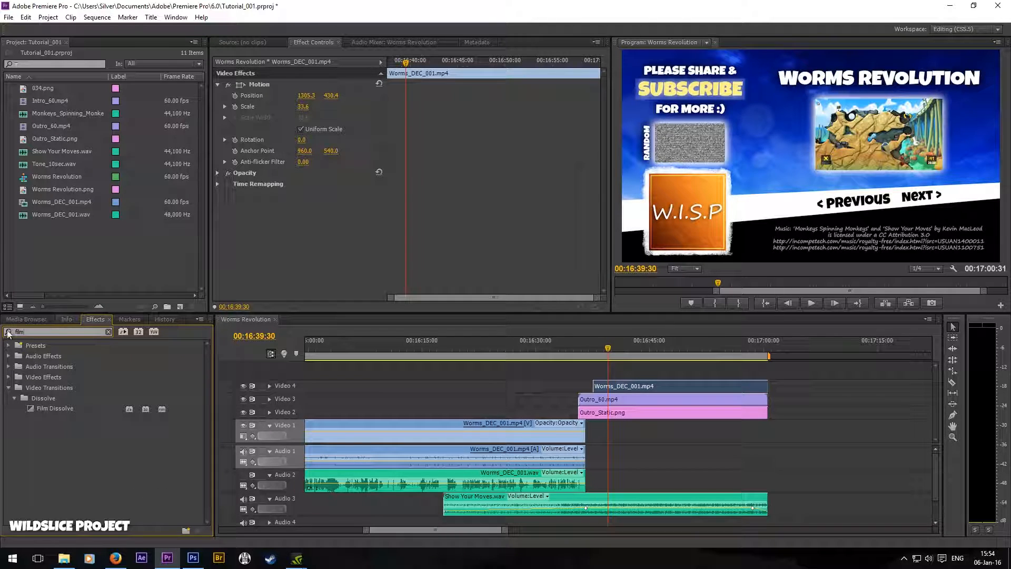
pyautogui.moveTo(46, 408)
pyautogui.mouseDown()
pyautogui.moveTo(357, 418)
pyautogui.moveTo(521, 381)
pyautogui.moveTo(596, 386)
pyautogui.mouseUp()
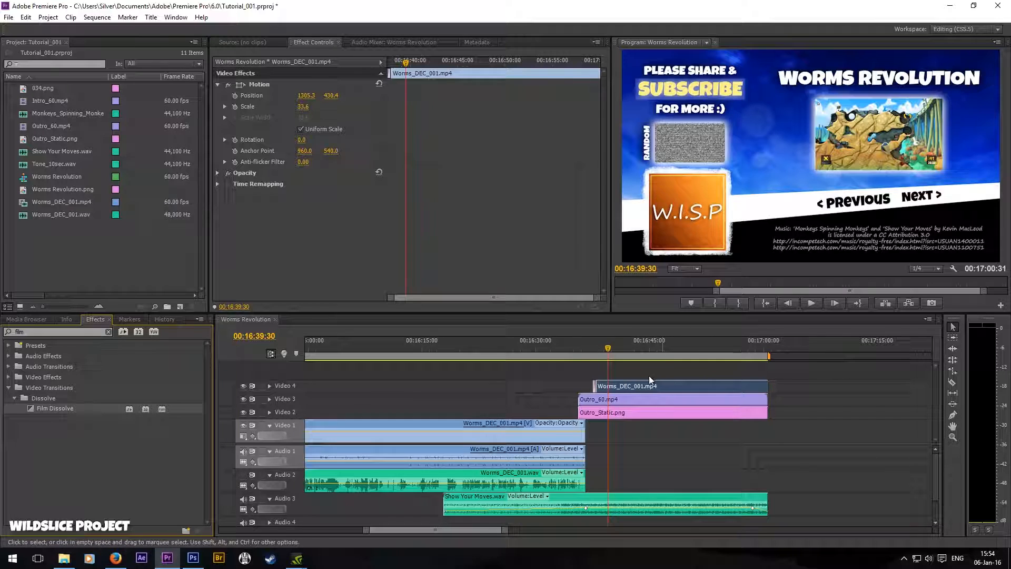
# Step: Set the duration of the Film Dissolve on the Video 4 gameplay clip to 00:00:01:00
pyautogui.scroll(4, 604, 398)
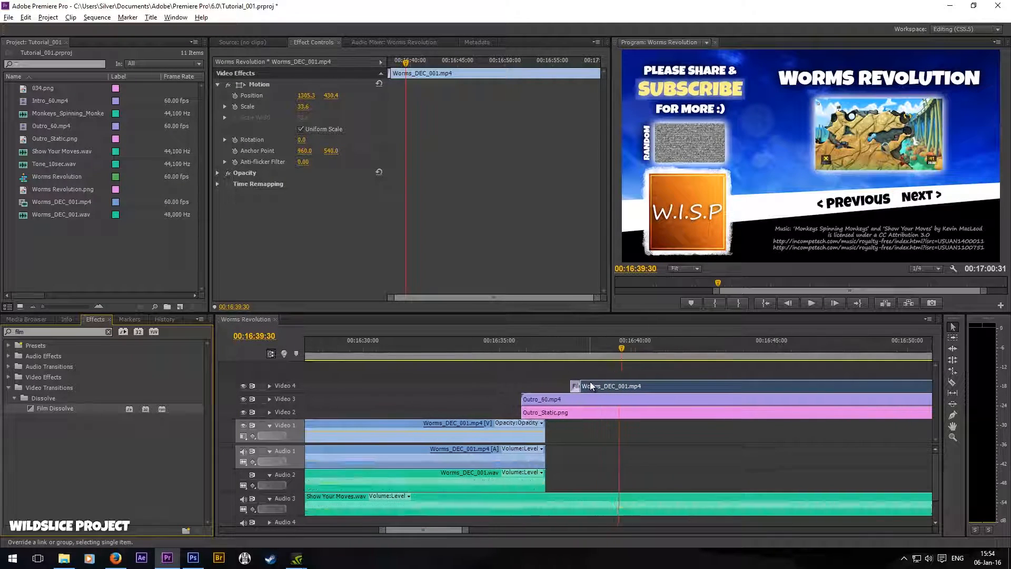
pyautogui.scroll(3, 591, 386)
pyautogui.click(567, 387)
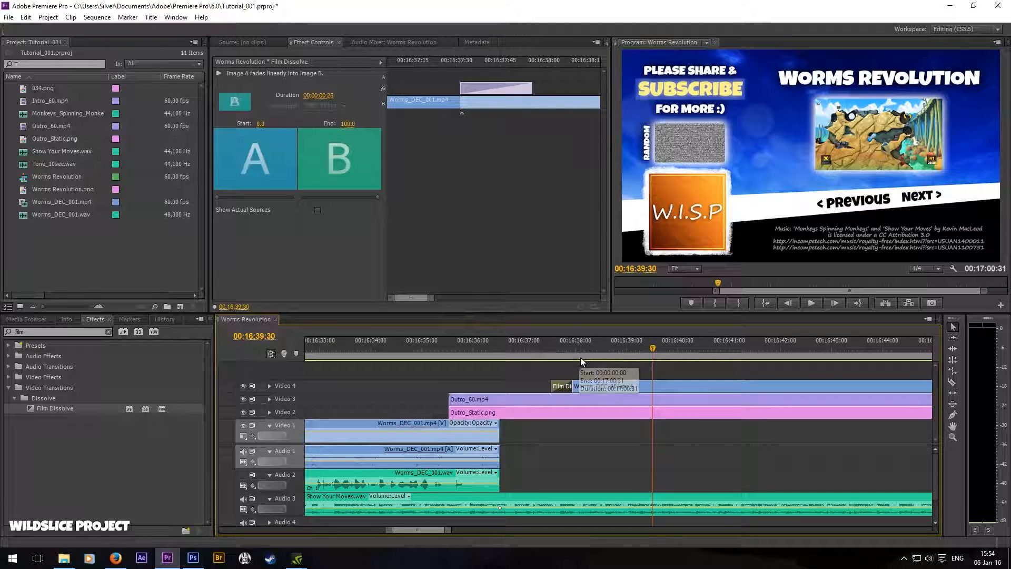
pyautogui.click(548, 345)
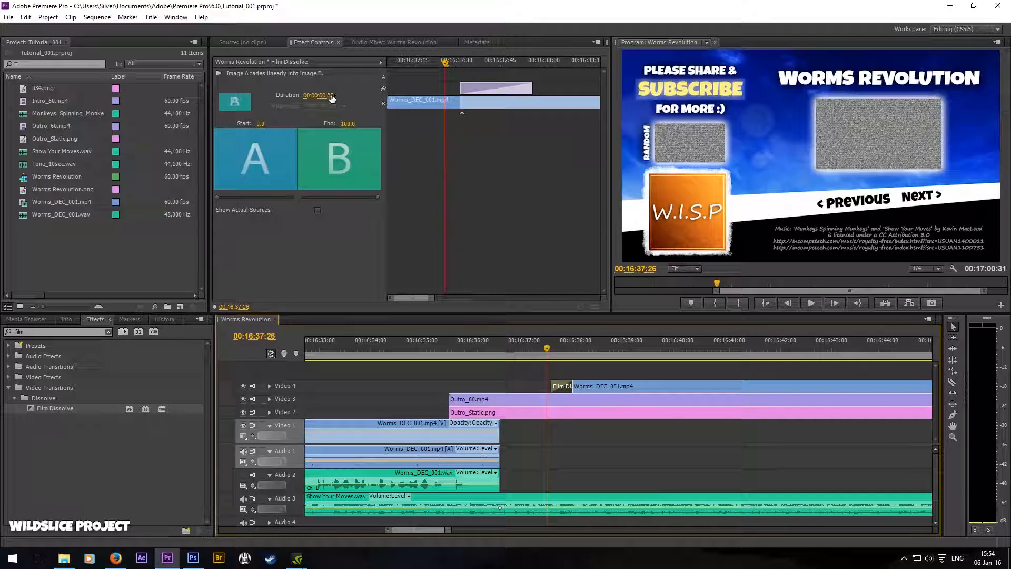
pyautogui.click(331, 98)
pyautogui.moveTo(337, 98); pyautogui.dragTo(330, 106)
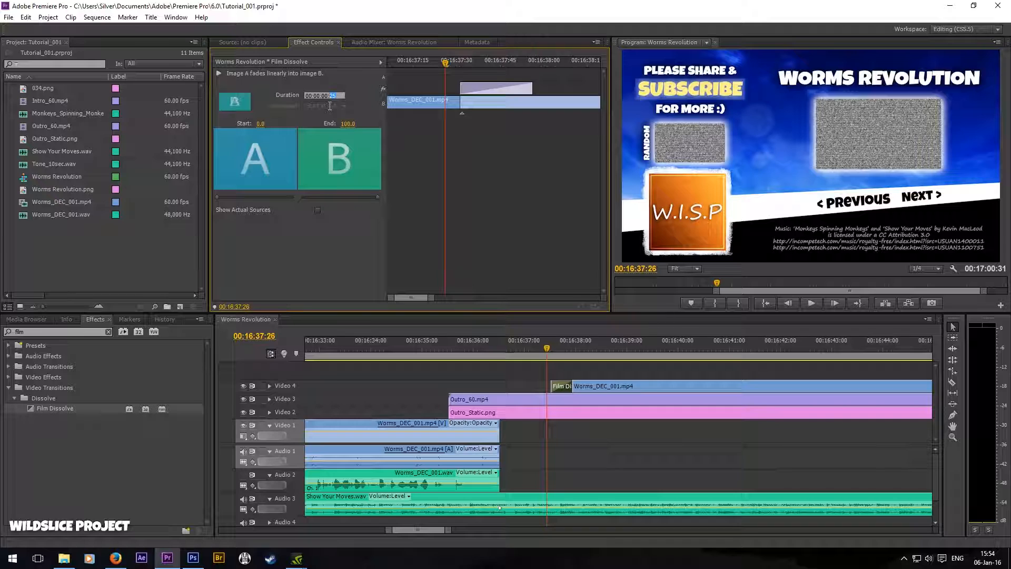
pyautogui.write('0:00')
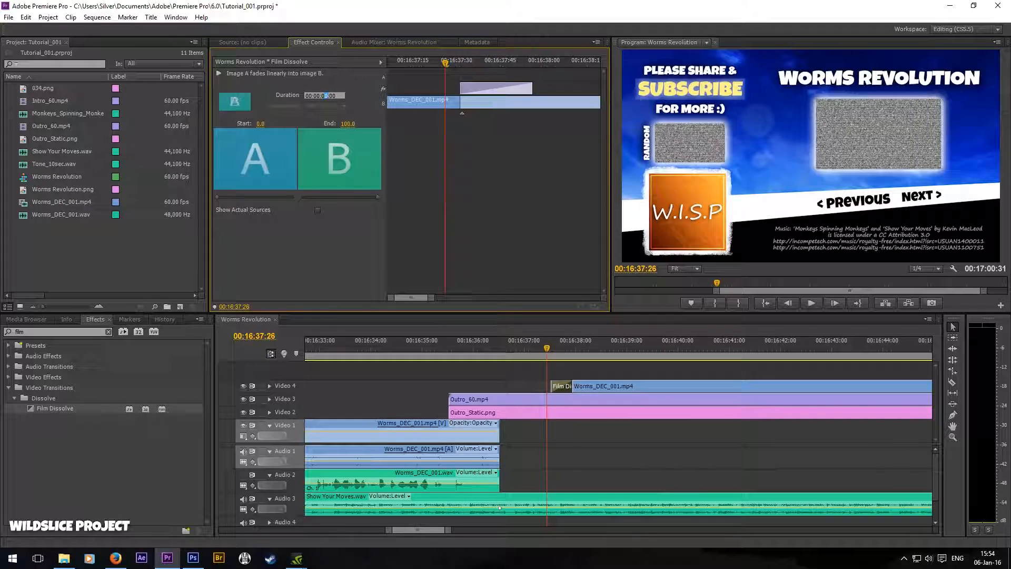
pyautogui.write('1')
pyautogui.press('Return')
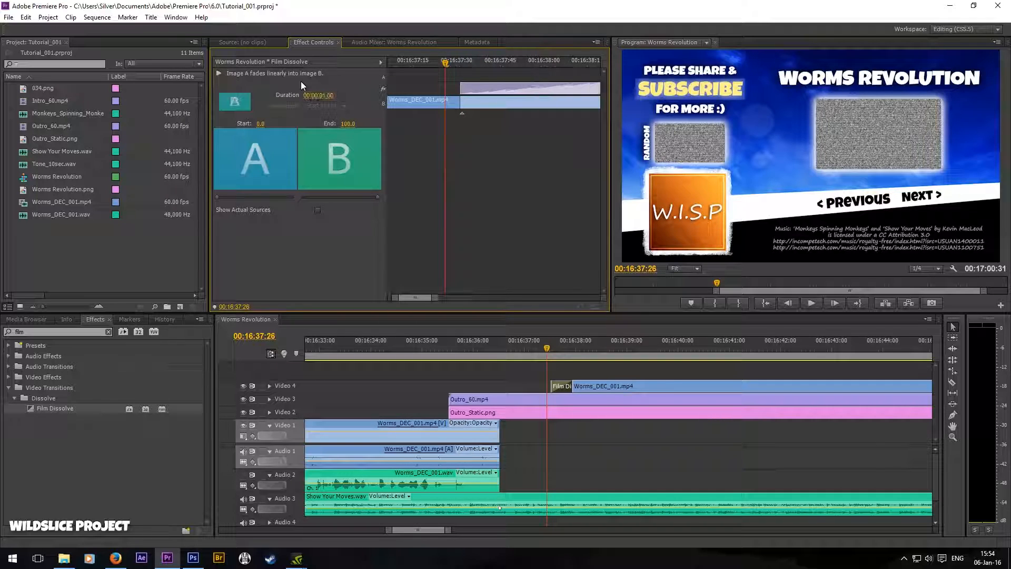
# Step: Scrub across the dissolve and play the outro from 00:16:37:00 to its end to check the gameplay inset's fade-in
pyautogui.click(545, 350)
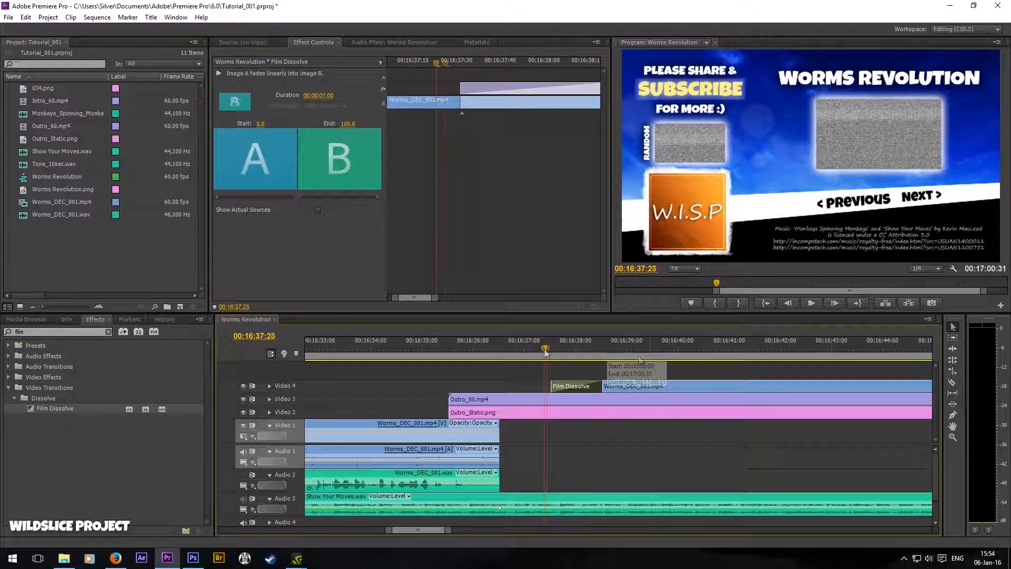
pyautogui.moveTo(545, 352); pyautogui.dragTo(623, 363)
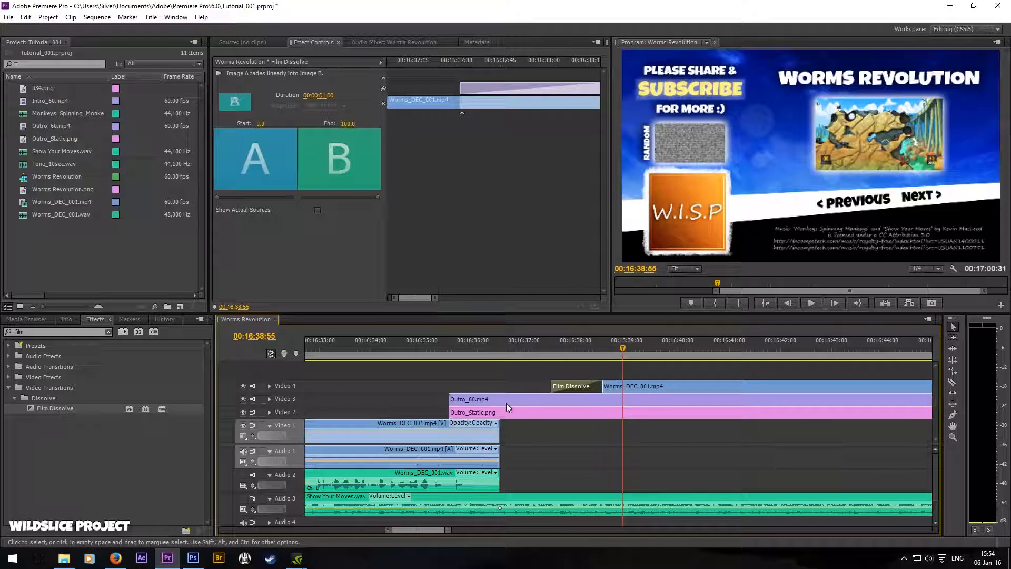
pyautogui.scroll(-3, 693, 421)
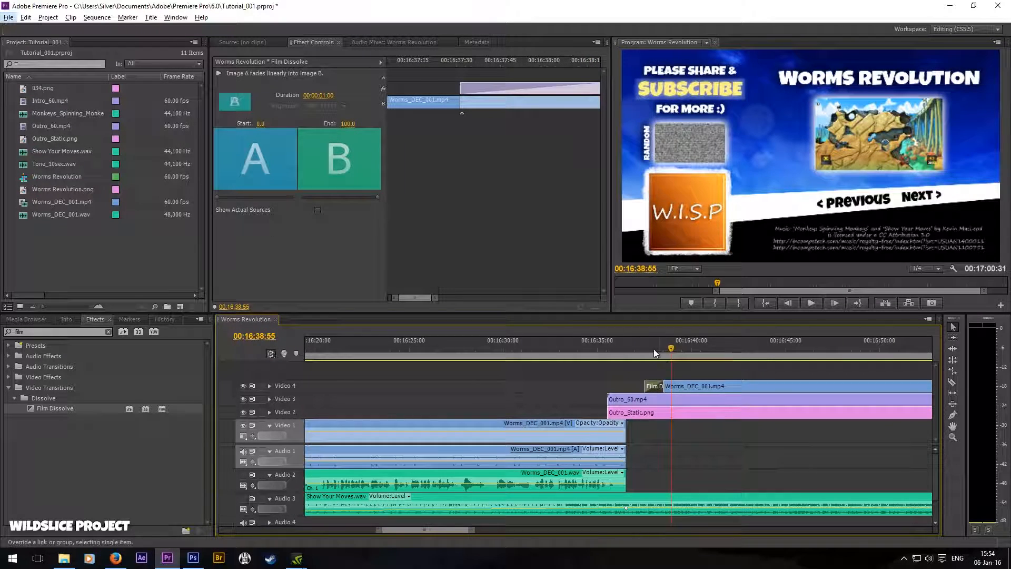
pyautogui.moveTo(655, 350); pyautogui.dragTo(636, 347)
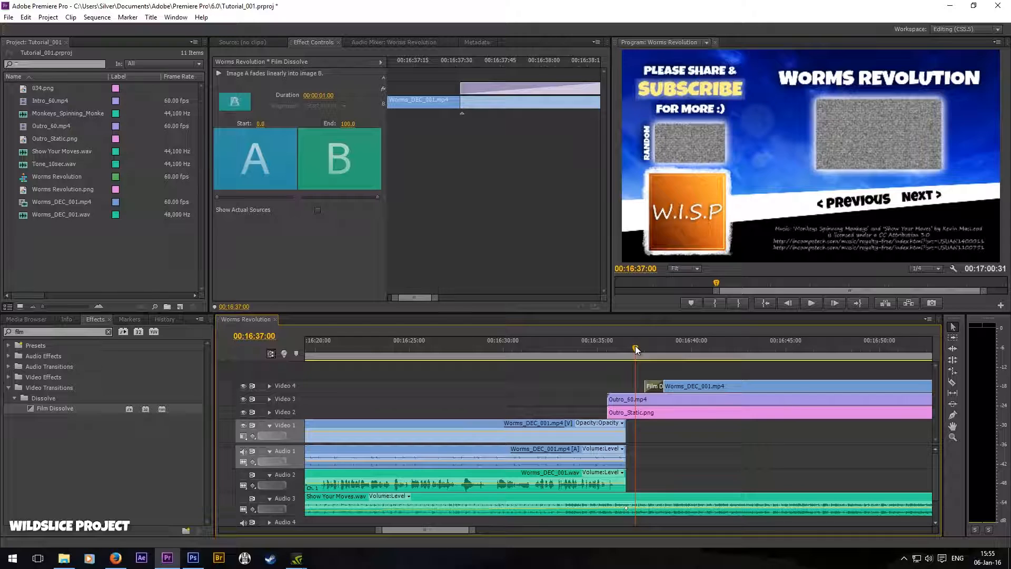
pyautogui.click(812, 302)
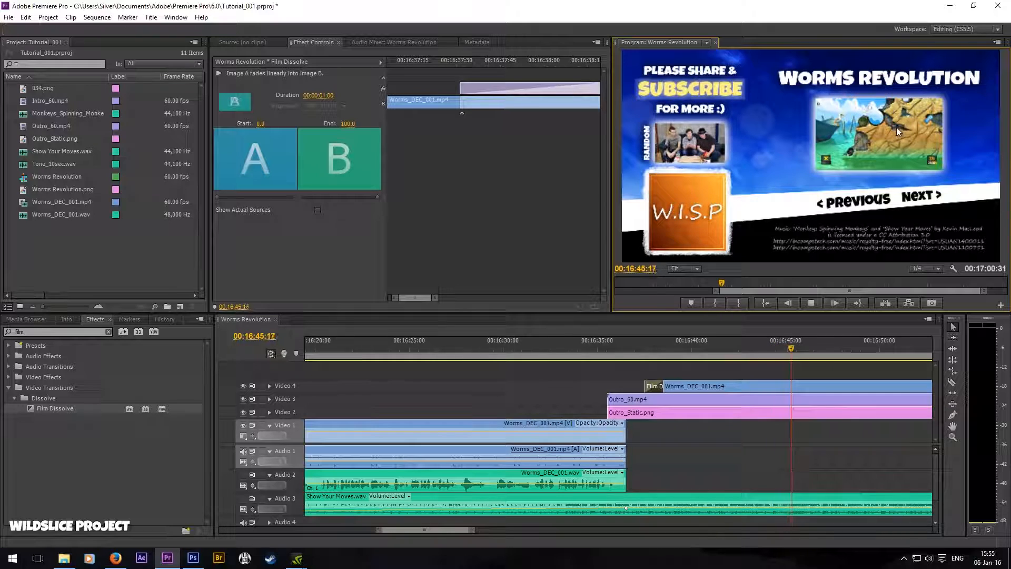
pyautogui.click(453, 530)
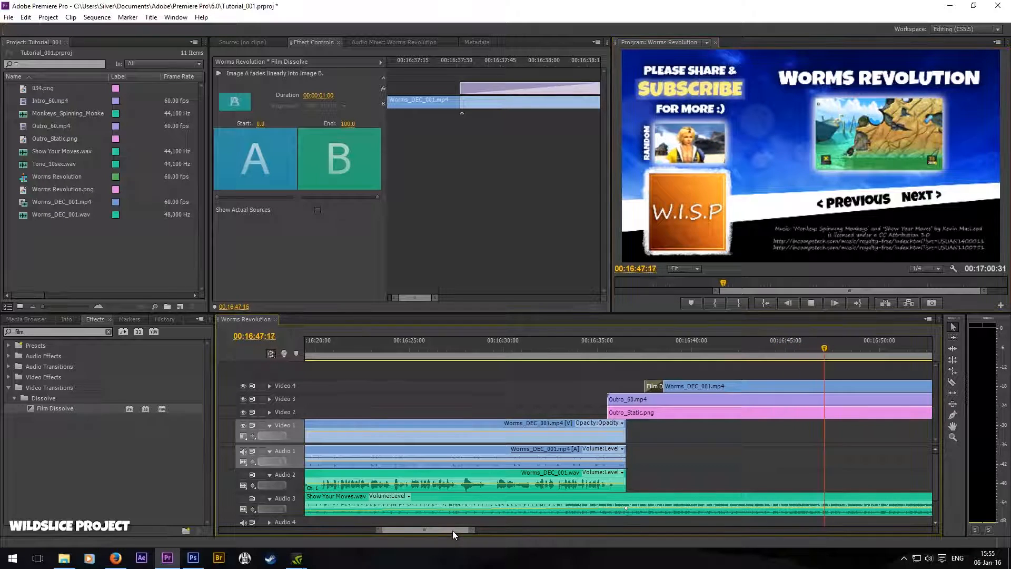
pyautogui.moveTo(453, 530); pyautogui.dragTo(456, 531)
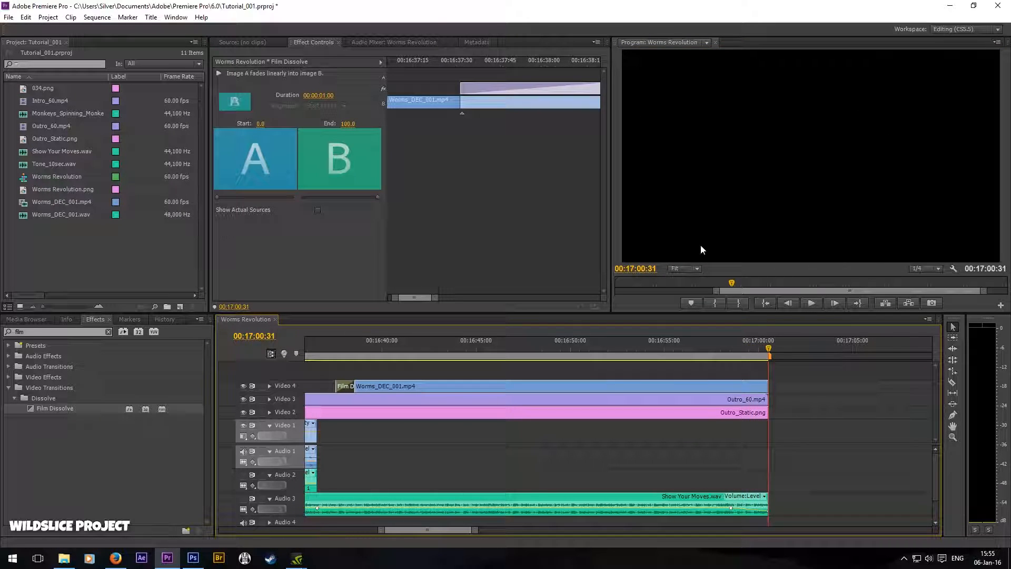
# Step: Return to the start of the sequence and fit the whole edit in the timeline to look it over
pyautogui.press('Home')
pyautogui.press('\\')
pyautogui.press('alt')
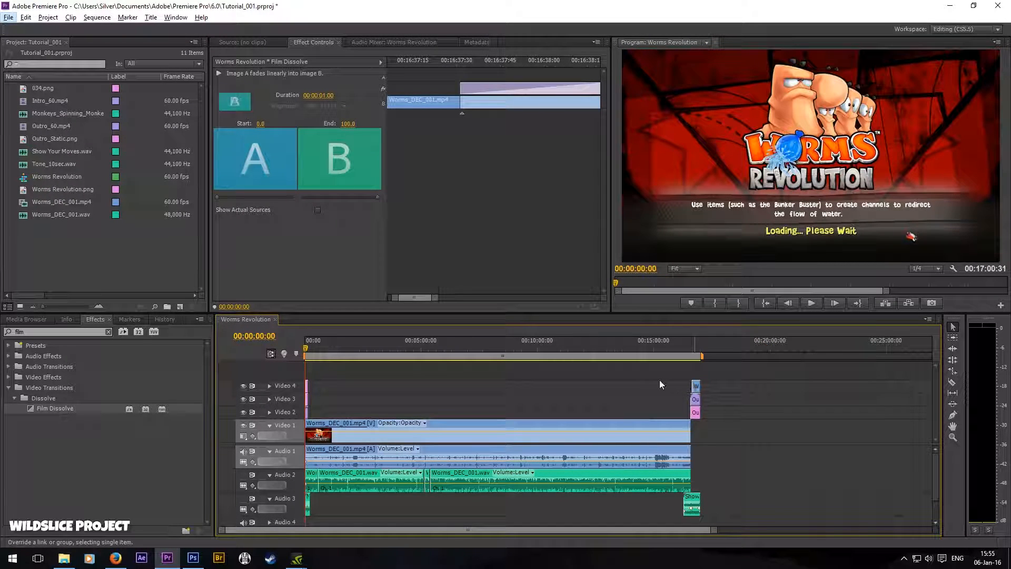
pyautogui.click(412, 348)
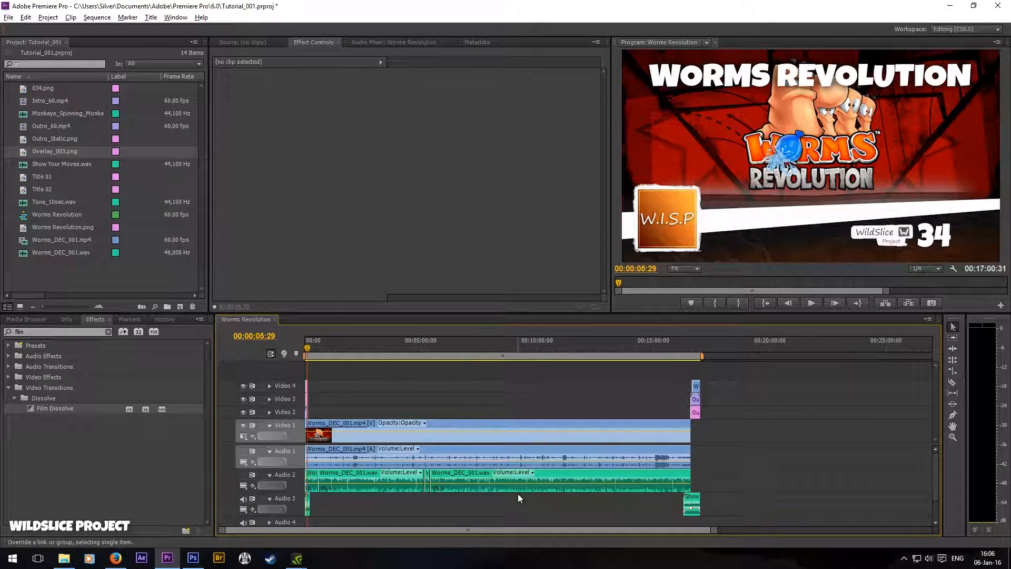
pyautogui.press('alt')
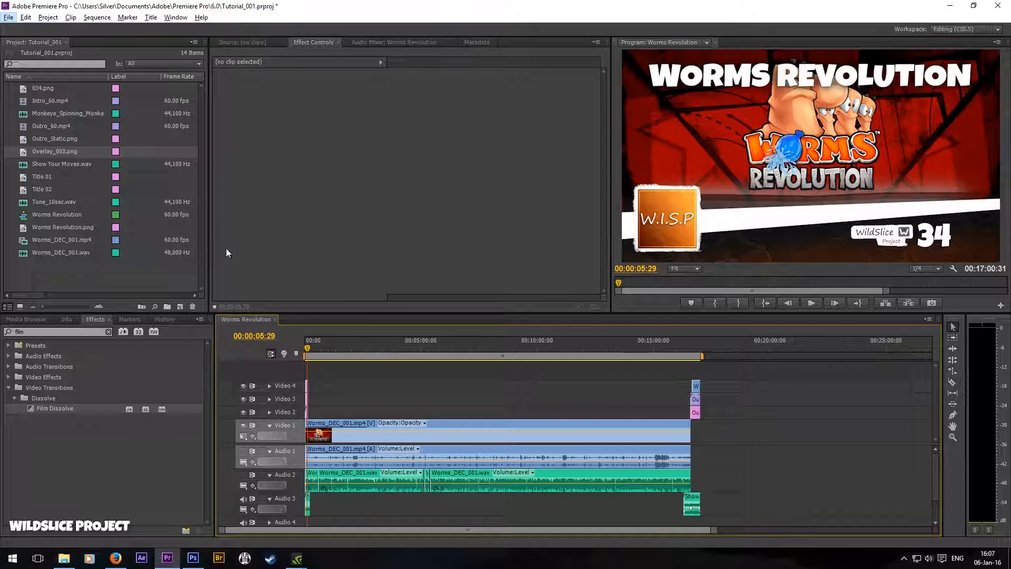
# Step: Open the media export settings for the Worms Revolution sequence
pyautogui.click(10, 18)
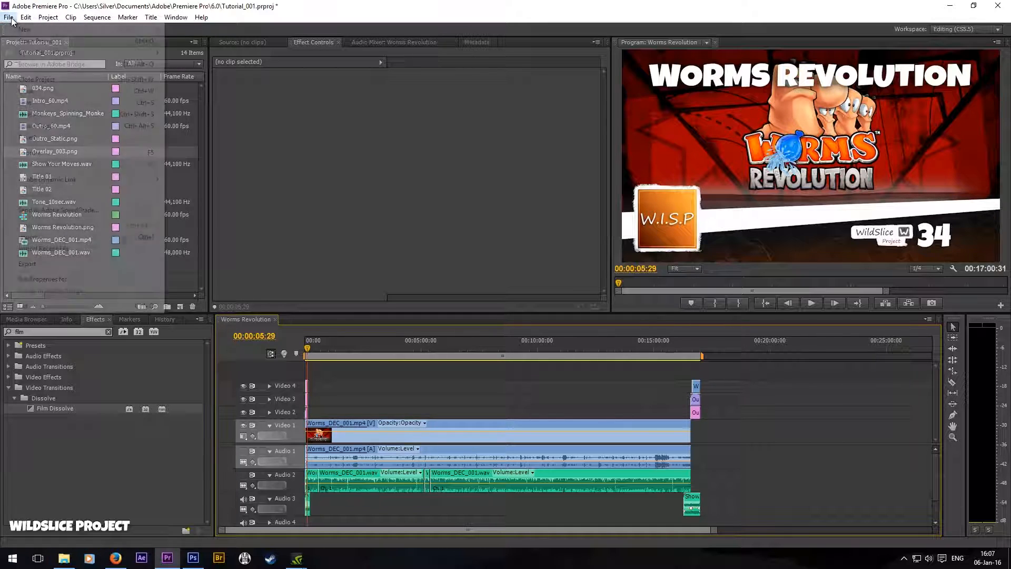
pyautogui.click(10, 19)
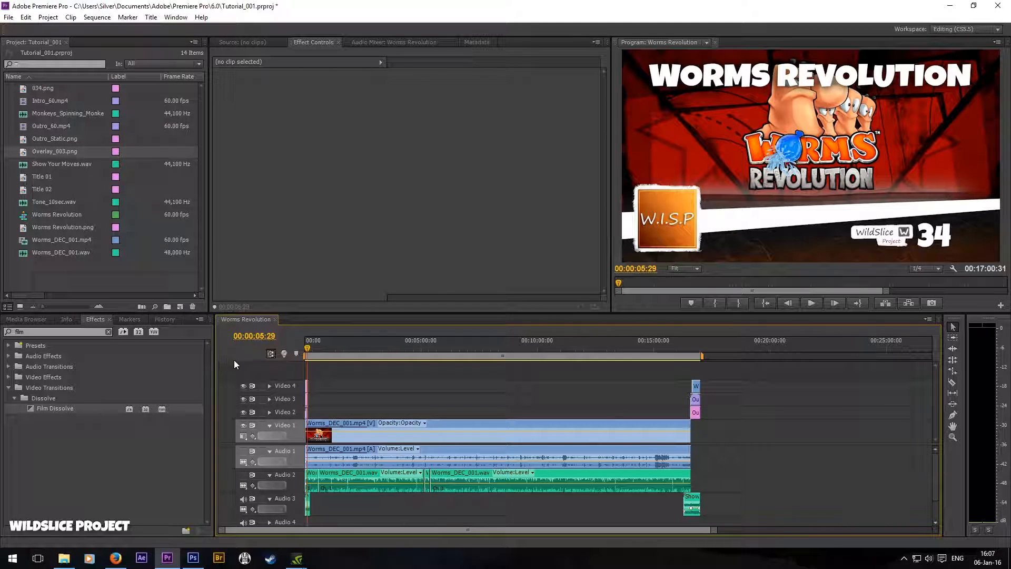
pyautogui.click(8, 17)
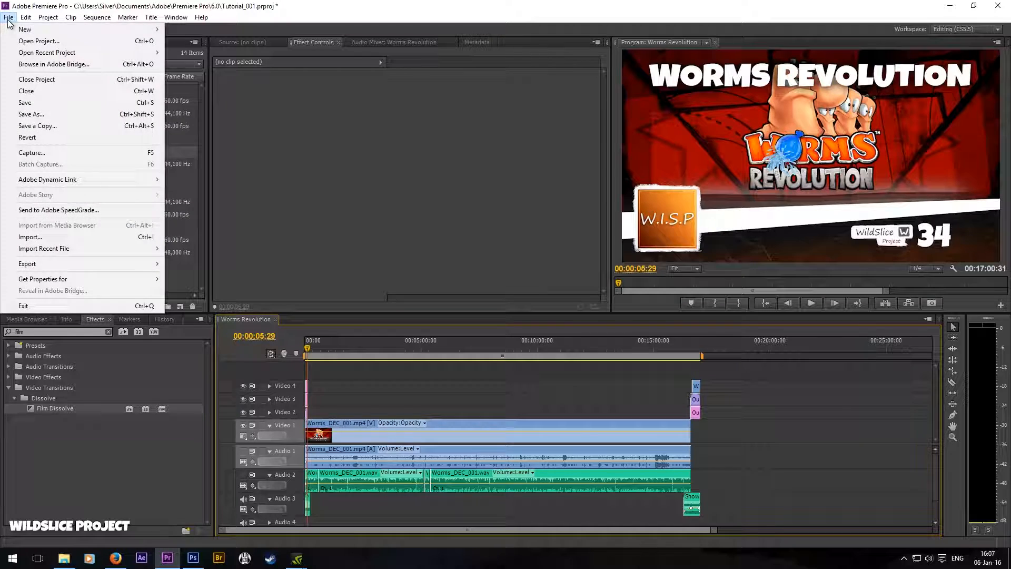
pyautogui.moveTo(62, 263)
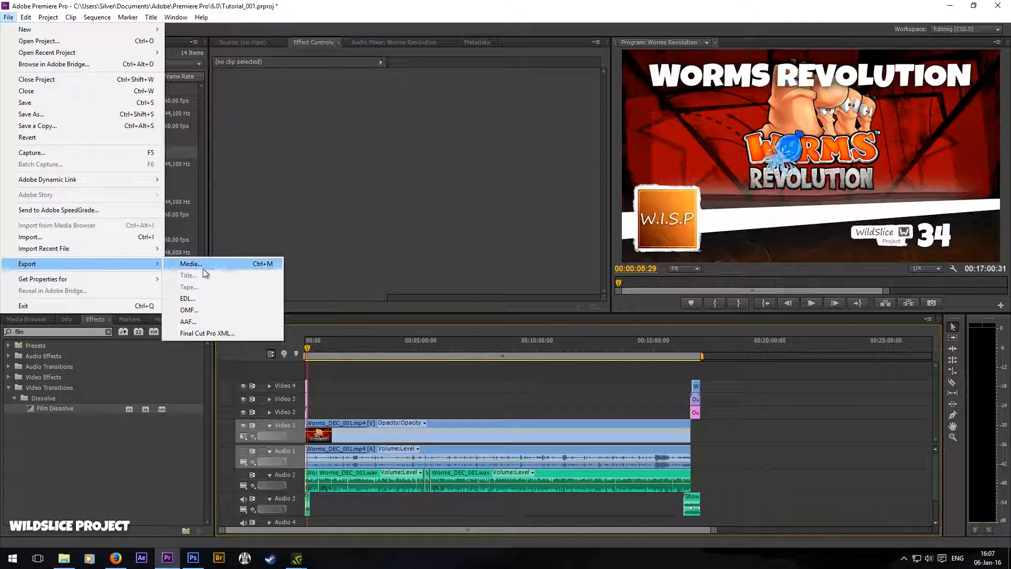
pyautogui.click(228, 267)
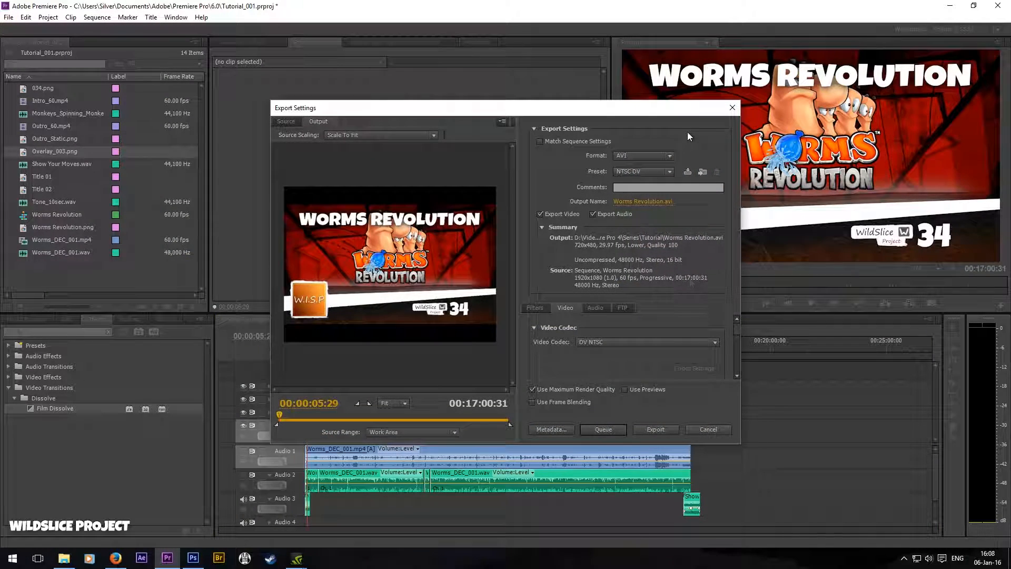
# Step: Set the export to H.264 with the WISP_60 preset and save the output as Worms Revolution.mp4 in the Tutorial folder
pyautogui.click(648, 155)
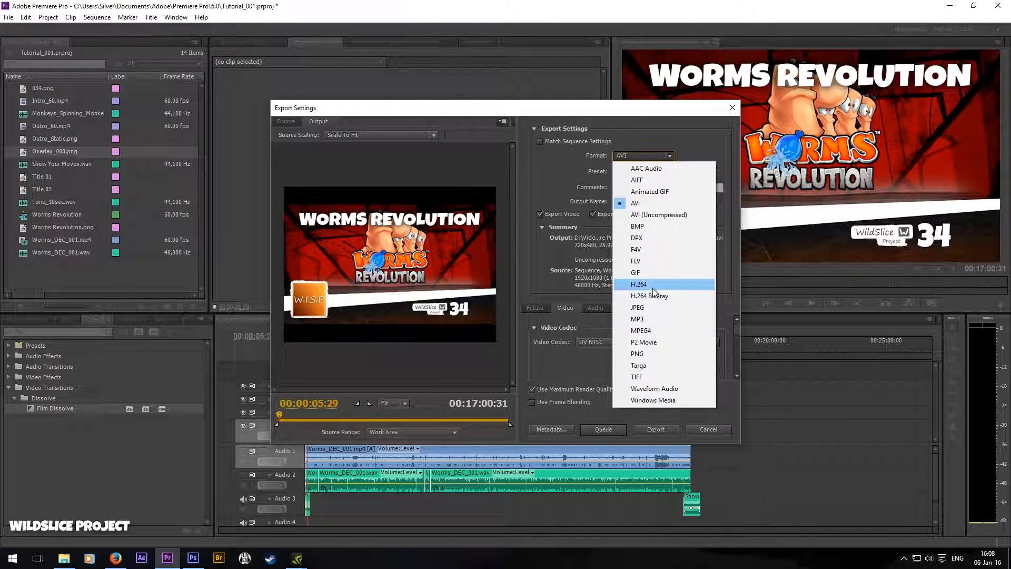
pyautogui.click(652, 285)
pyautogui.click(651, 171)
pyautogui.click(728, 34)
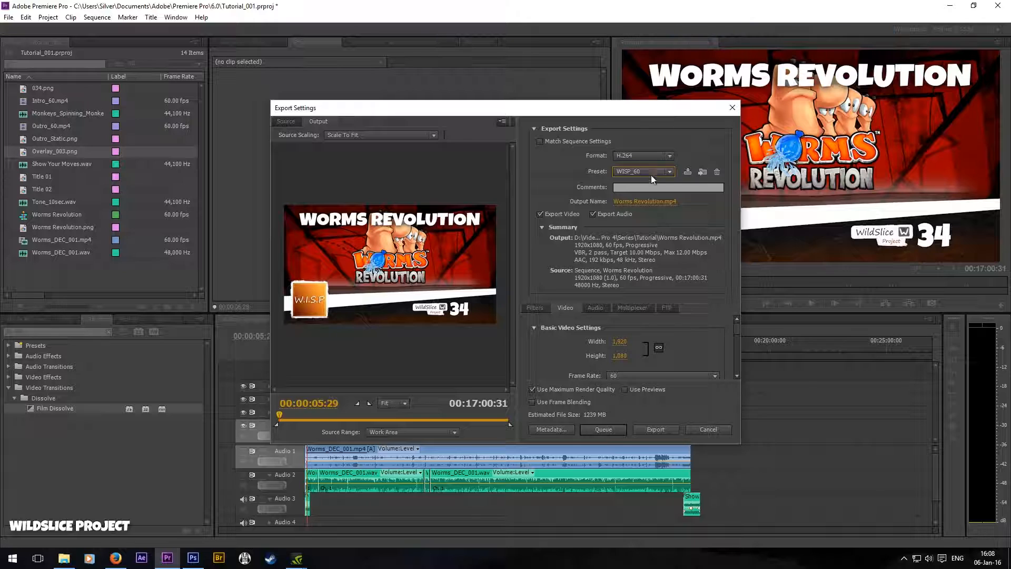
pyautogui.click(668, 204)
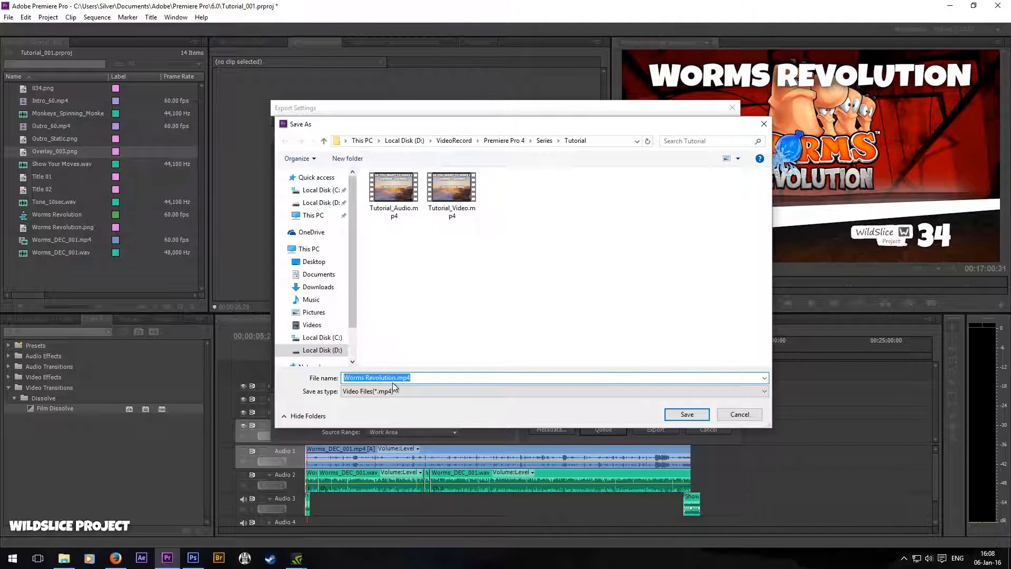
pyautogui.click(700, 417)
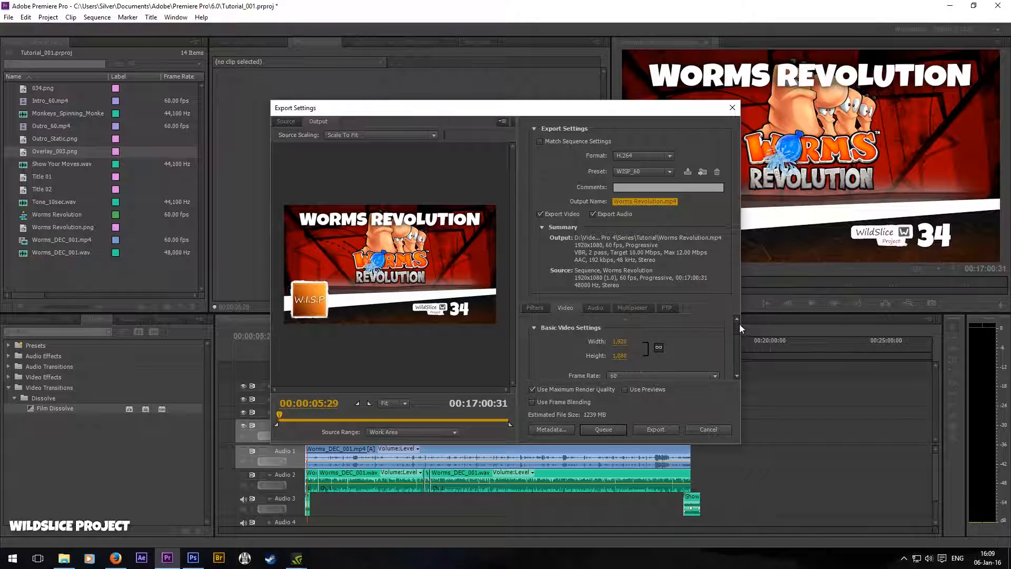
# Step: Enlarge the export settings window and review the audio export options down to the bitrate and advanced settings
pyautogui.click(595, 307)
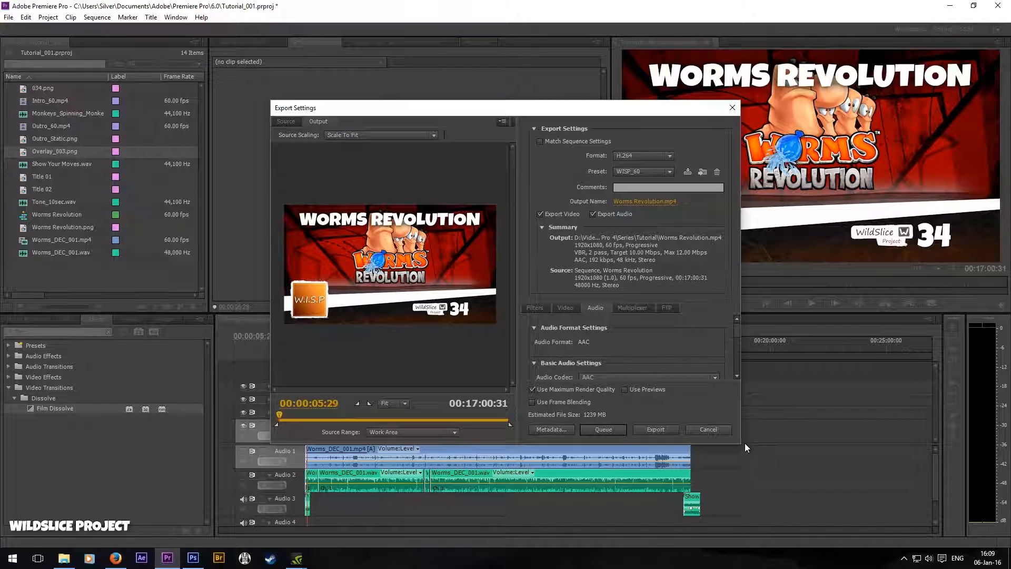
pyautogui.moveTo(741, 444); pyautogui.dragTo(795, 517)
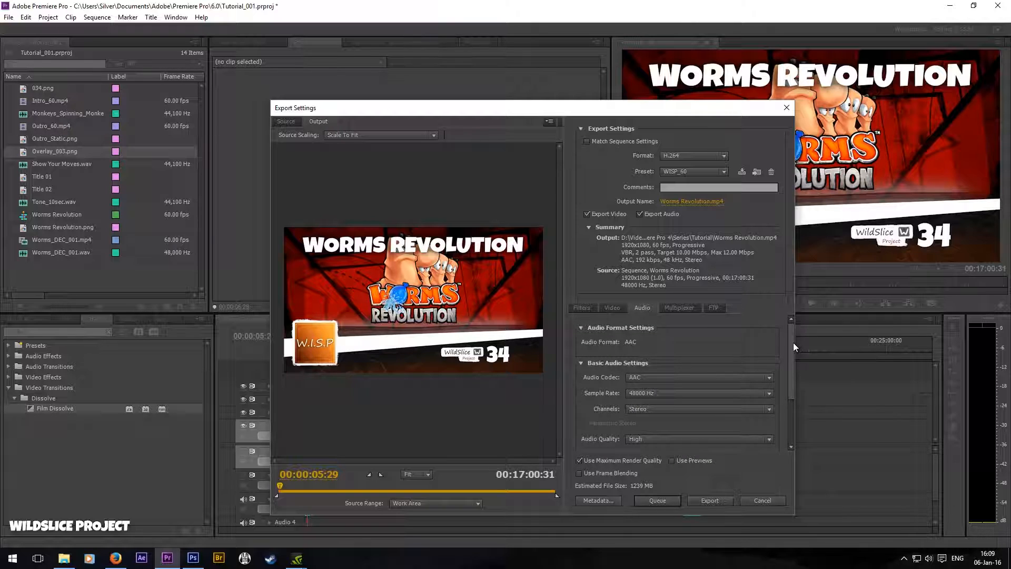
pyautogui.moveTo(794, 342); pyautogui.dragTo(789, 384)
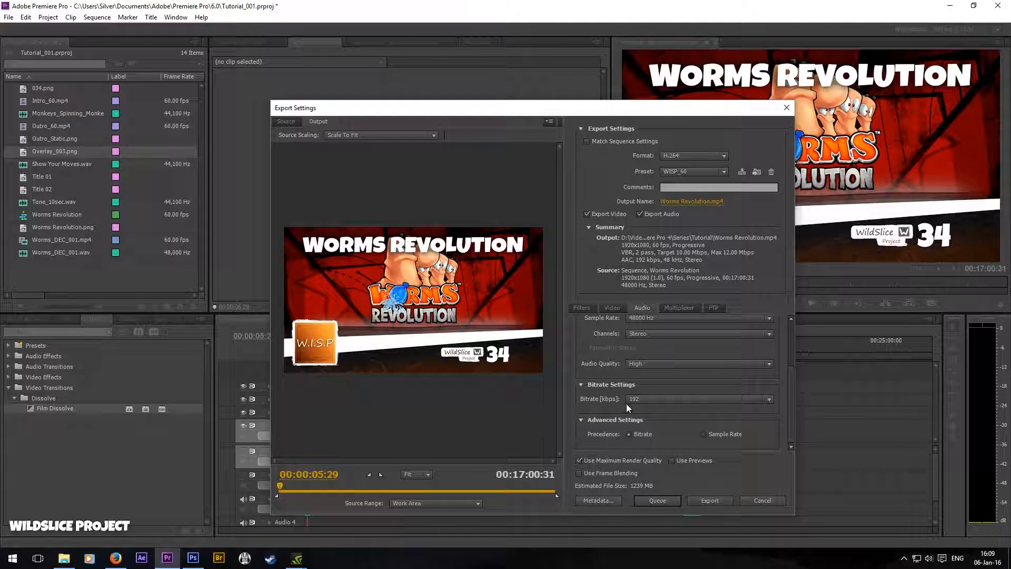
# Step: Review the video export options, including frame rate, the available levels, render depth and bitrate settings
pyautogui.click(611, 309)
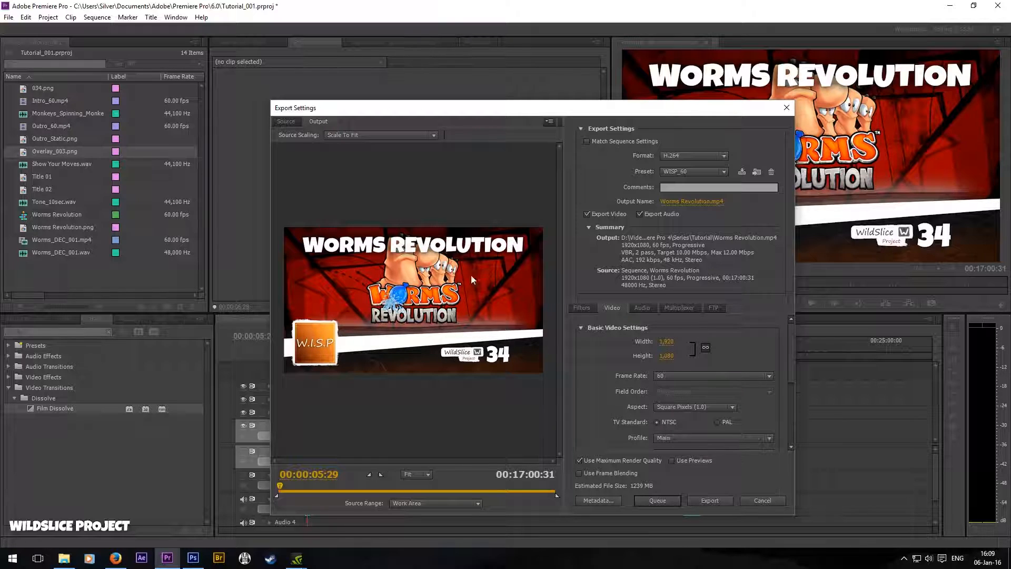
pyautogui.moveTo(791, 342); pyautogui.dragTo(788, 371)
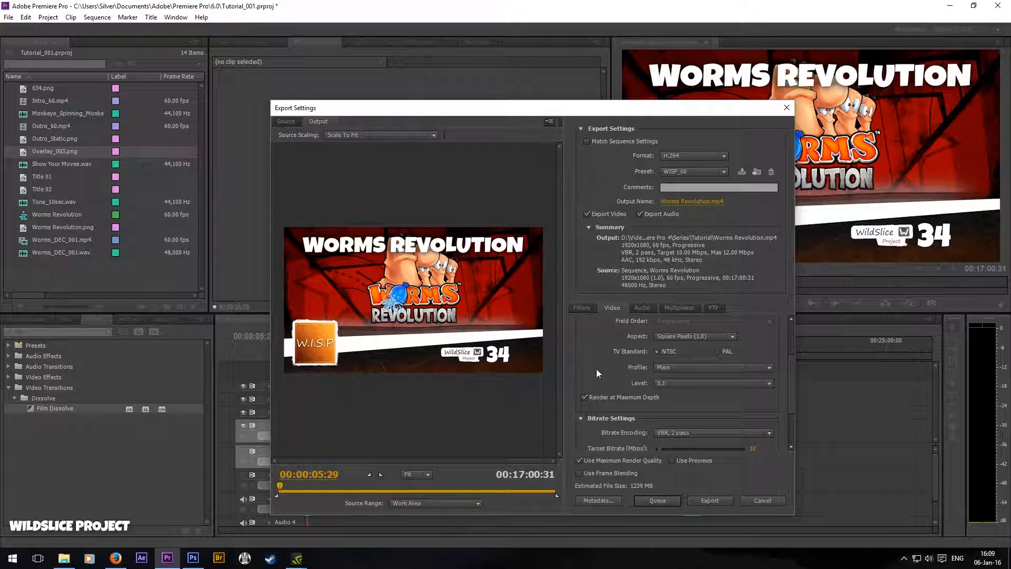
pyautogui.click(667, 385)
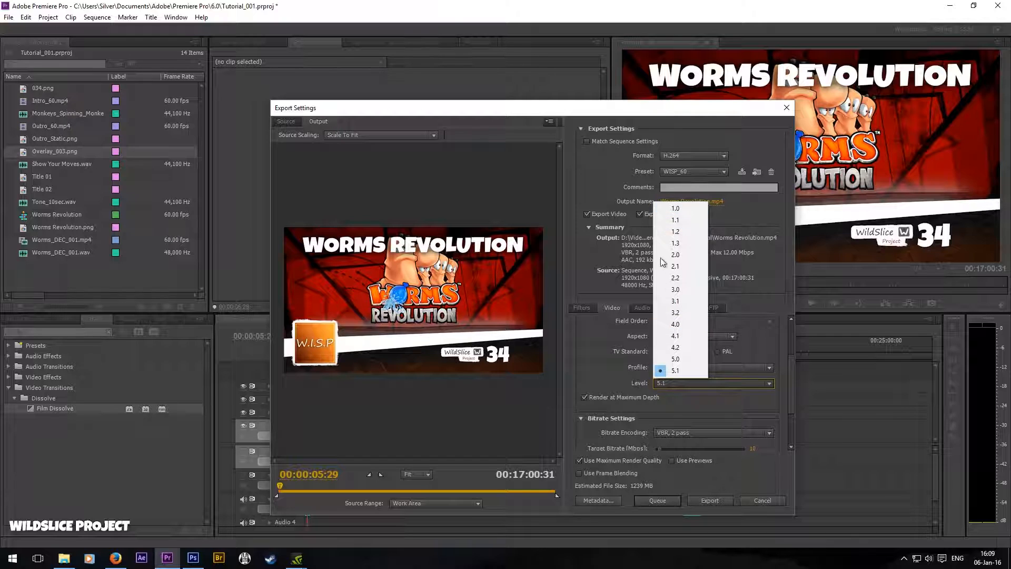
pyautogui.click(601, 388)
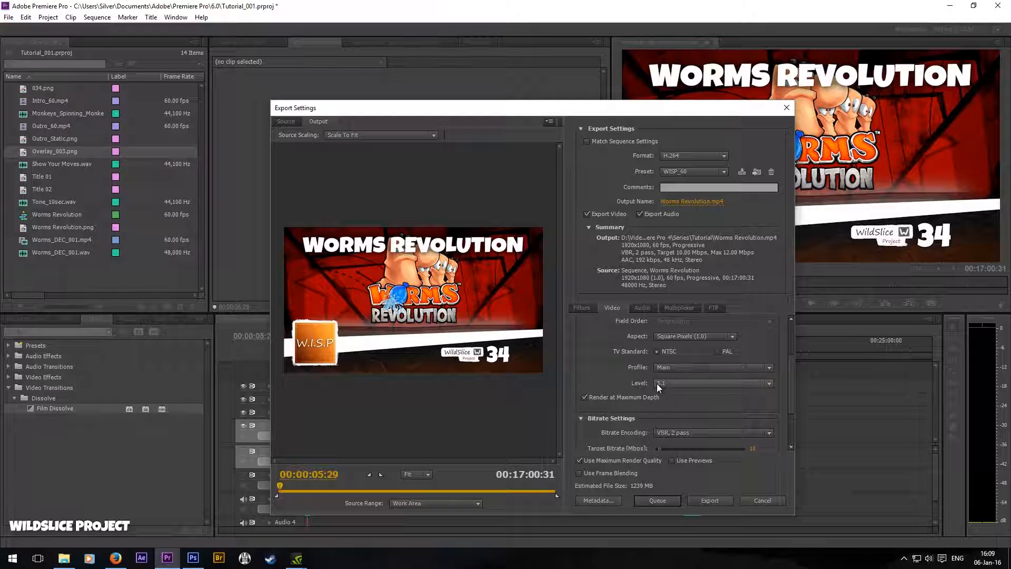
pyautogui.moveTo(792, 359); pyautogui.dragTo(792, 368)
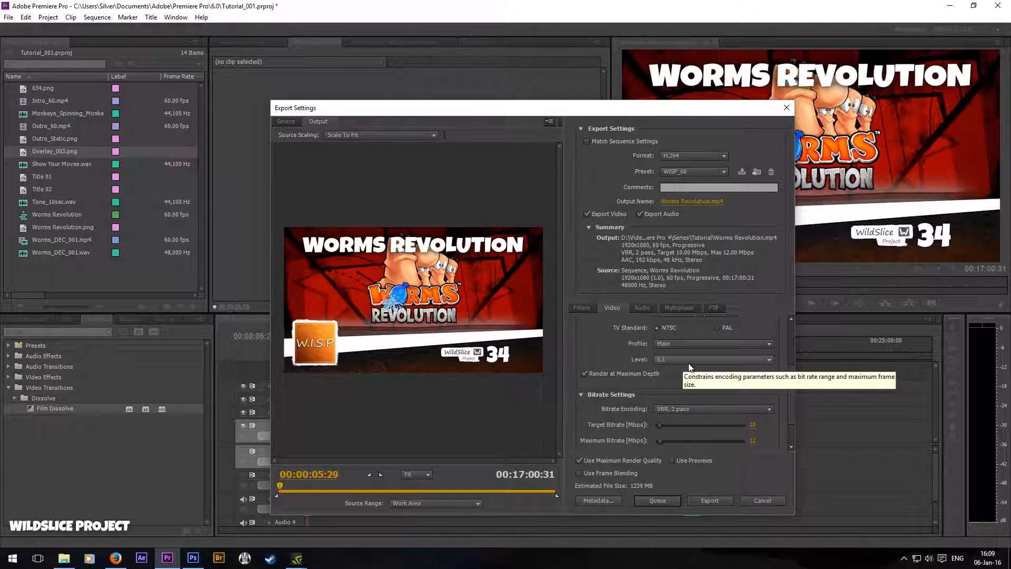
pyautogui.moveTo(791, 373); pyautogui.dragTo(788, 404)
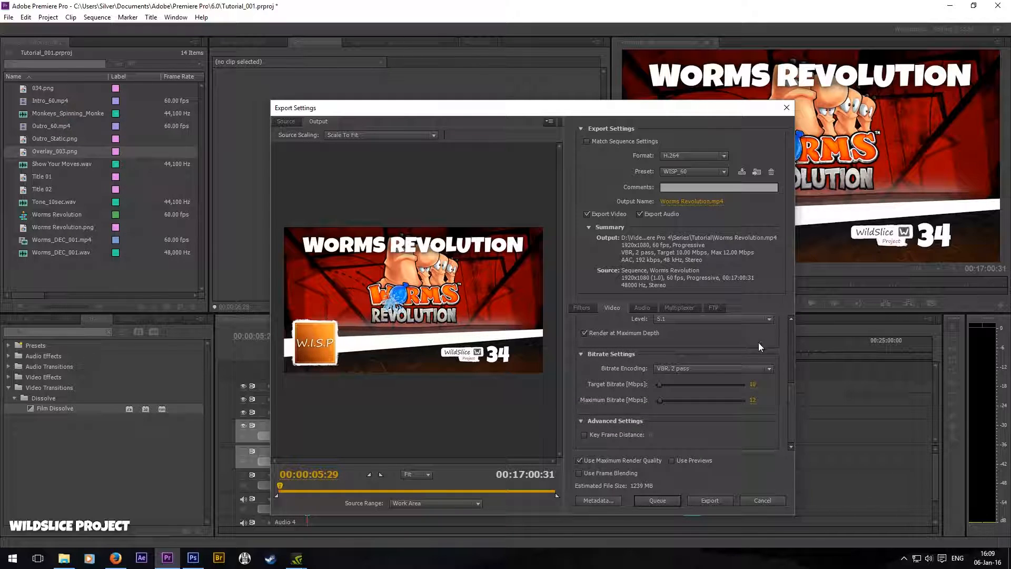
# Step: Set the export's target bitrate to 8 Mbps and turn off maximum render quality
pyautogui.click(753, 387)
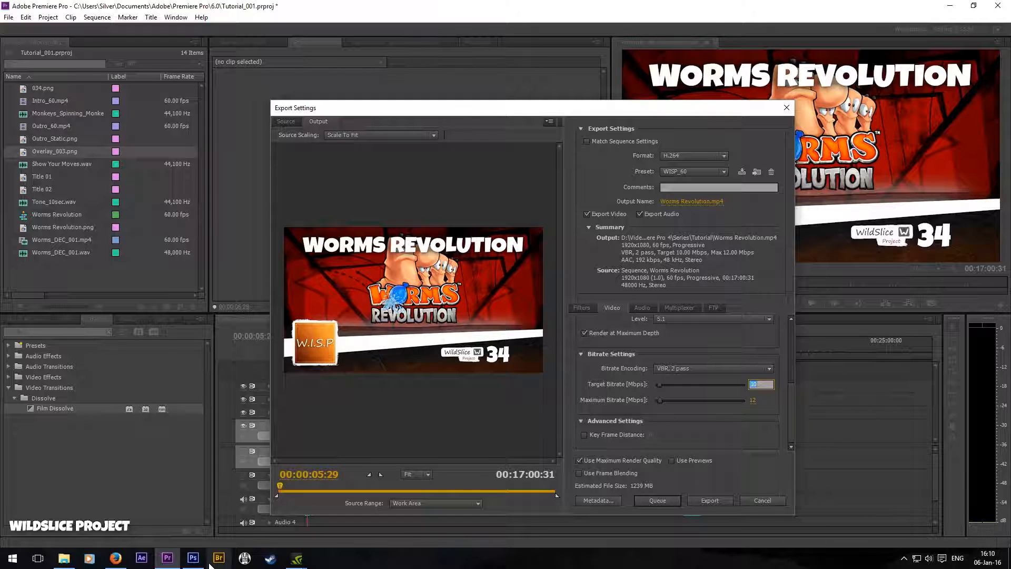
pyautogui.press('Return')
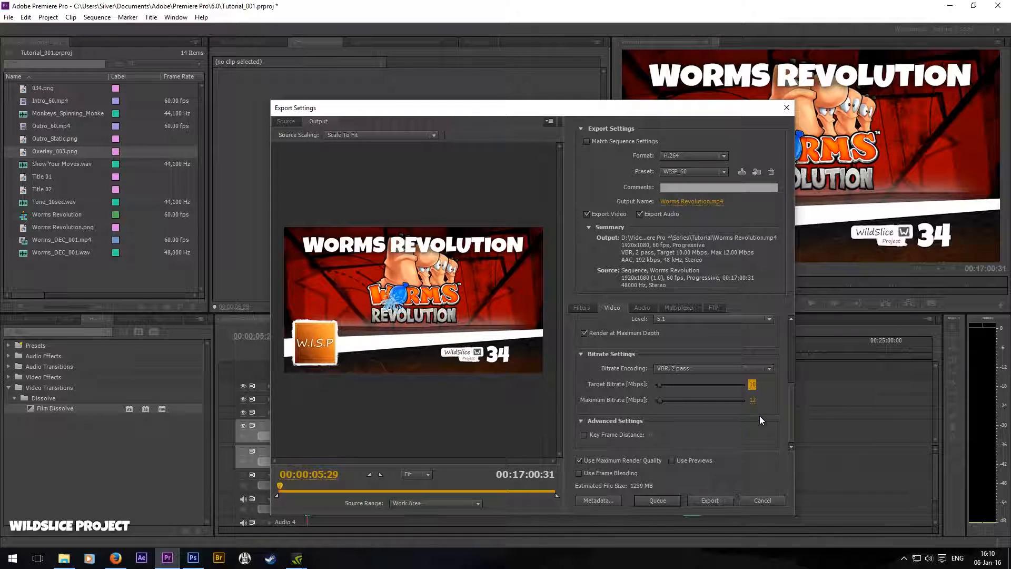
pyautogui.click(752, 386)
pyautogui.write('8')
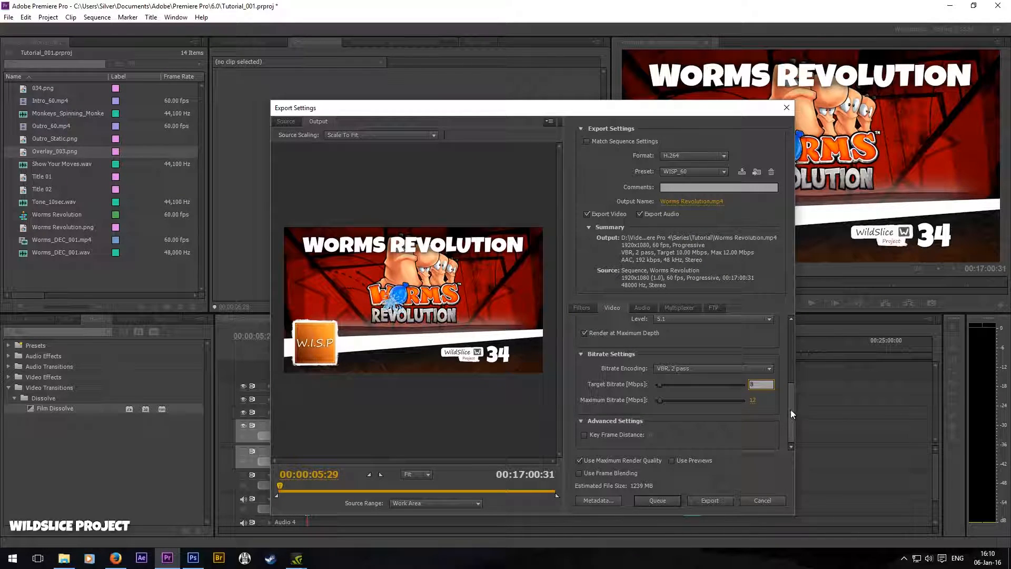
pyautogui.press('Return')
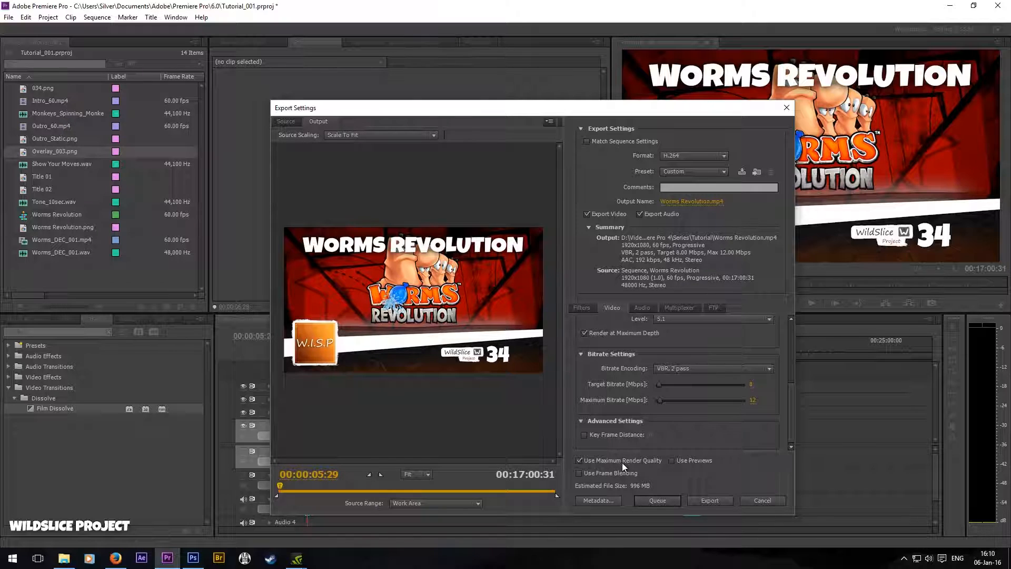
pyautogui.click(584, 460)
# Step: Check in the timeline behind the export settings that the work area covers the whole edit, and start the export
pyautogui.moveTo(542, 107); pyautogui.dragTo(503, 527)
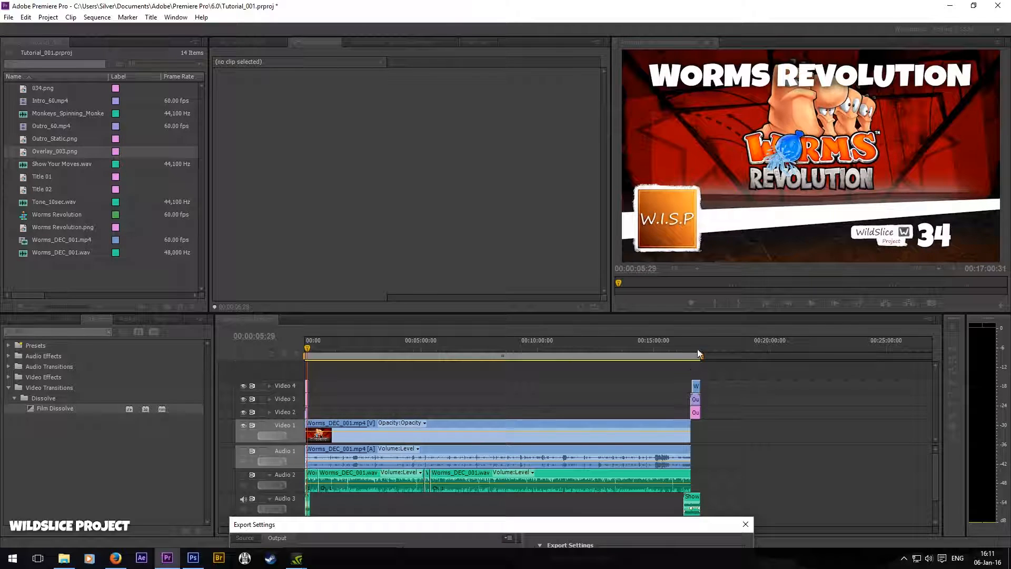
pyautogui.moveTo(524, 531); pyautogui.dragTo(536, 86)
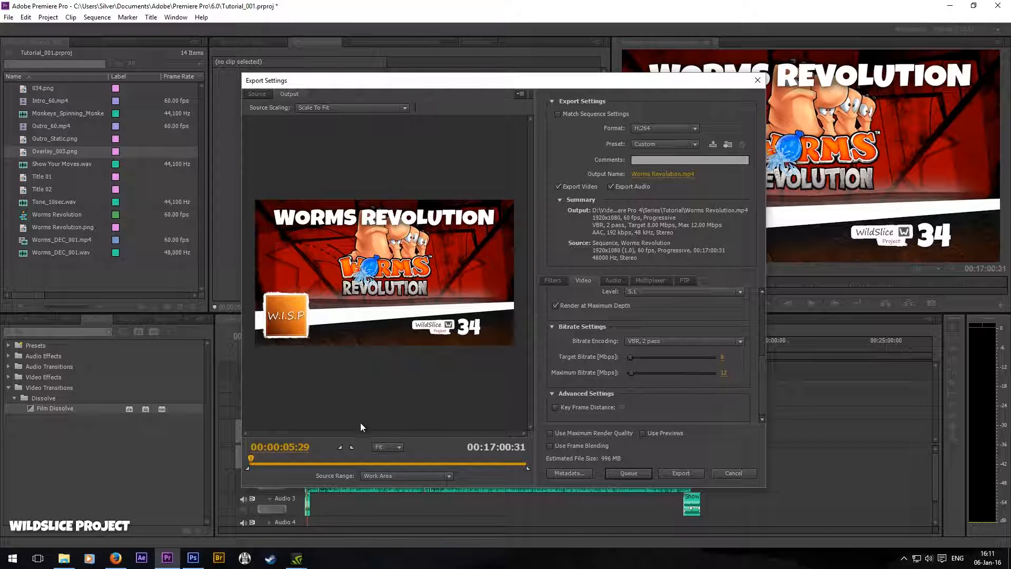
pyautogui.moveTo(516, 86); pyautogui.dragTo(503, 444)
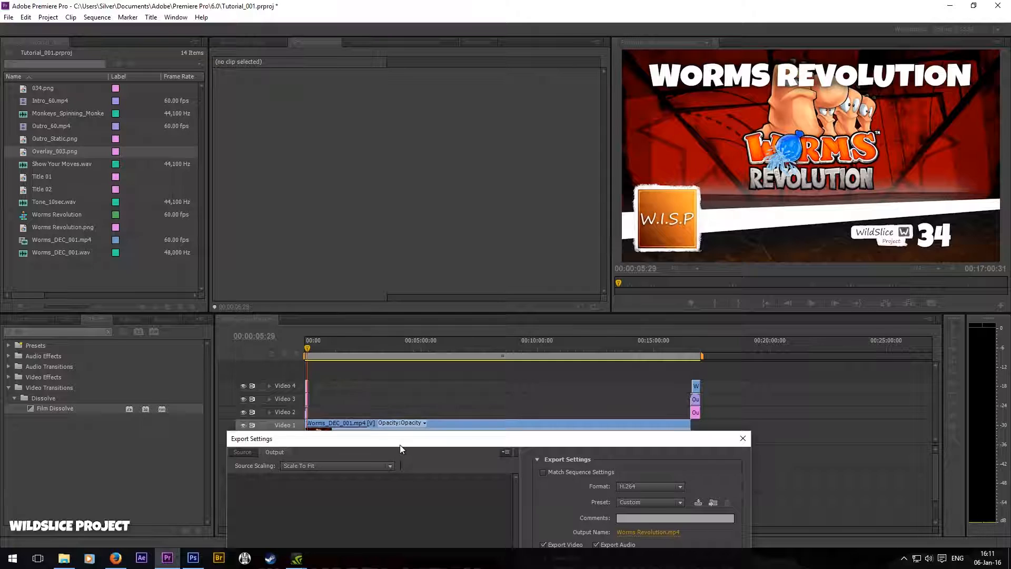
pyautogui.moveTo(400, 449); pyautogui.dragTo(414, 90)
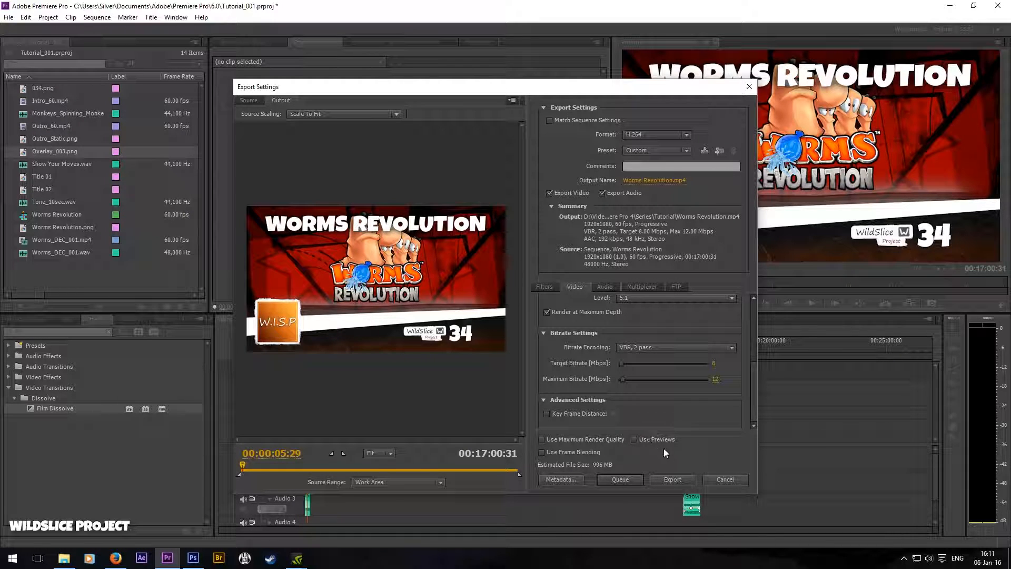
pyautogui.click(675, 479)
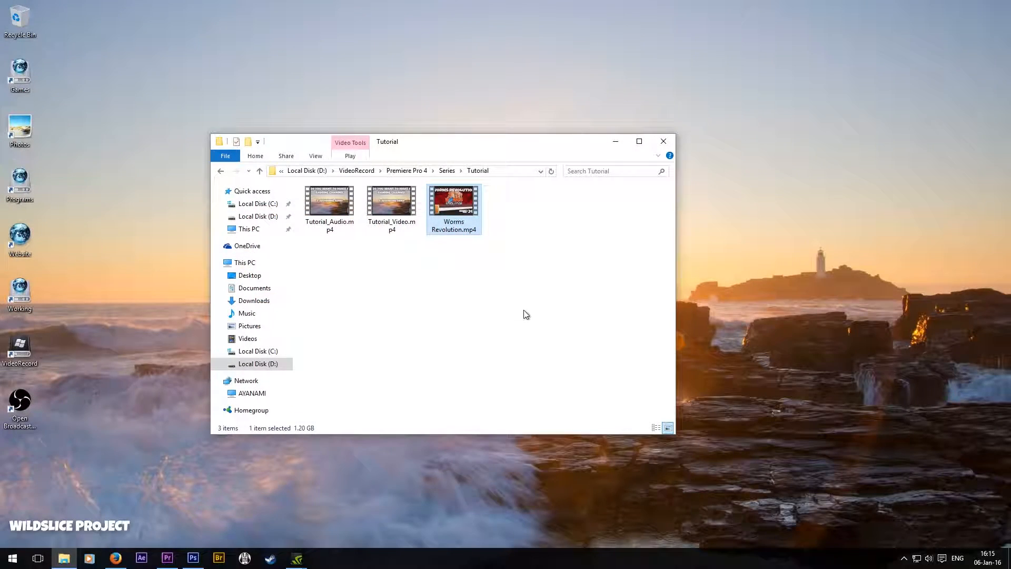
# Step: Inspect the detailed properties of the exported Worms Revolution.mp4, including its length, frame size, bitrate and frame rate
pyautogui.rightClick(456, 221)
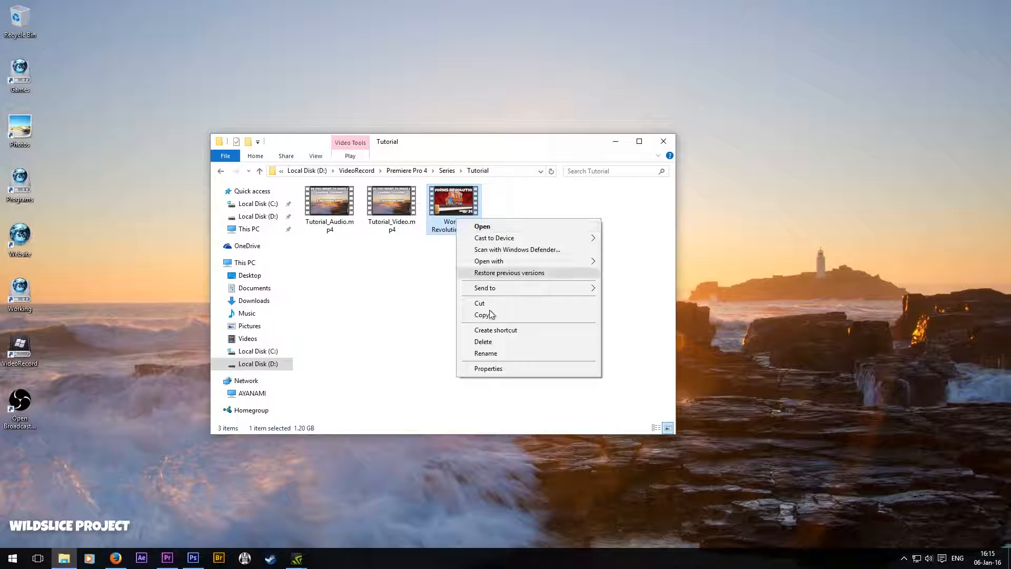
pyautogui.click(485, 370)
pyautogui.click(528, 244)
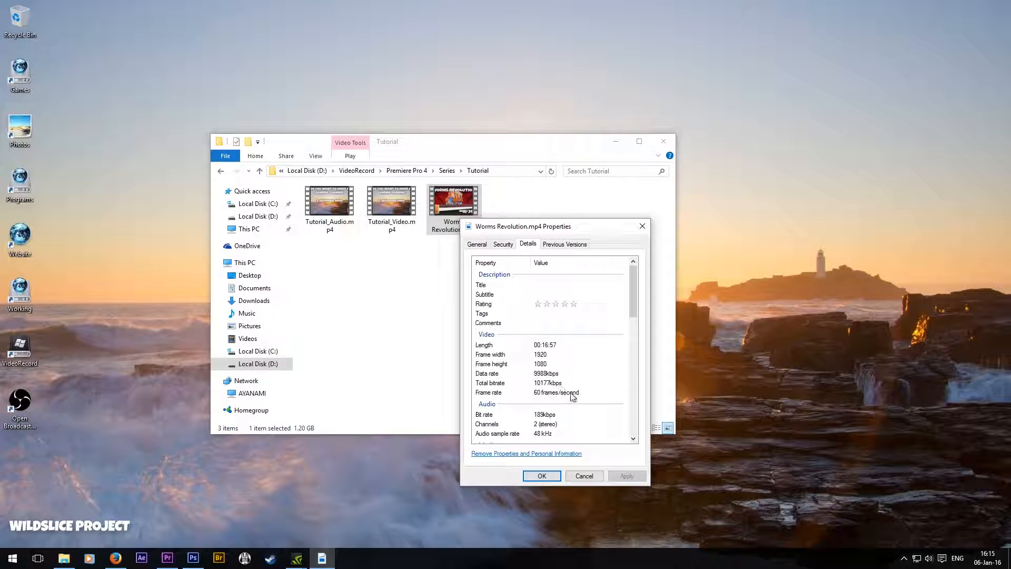
pyautogui.click(577, 477)
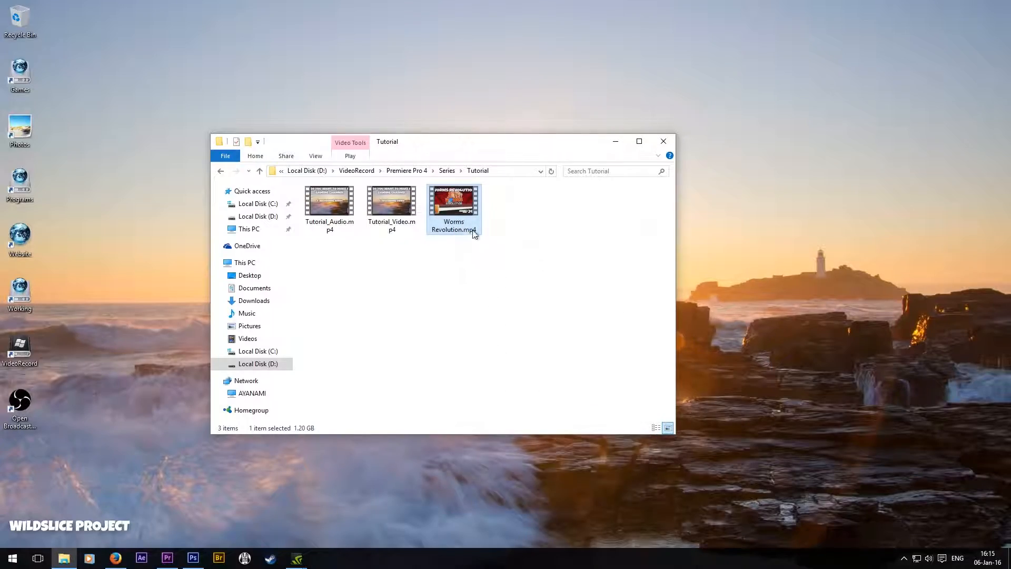
# Step: Play Worms Revolution.mp4 in Movies & TV to check the exported video, and return to the Tutorial folder
pyautogui.doubleClick(467, 227)
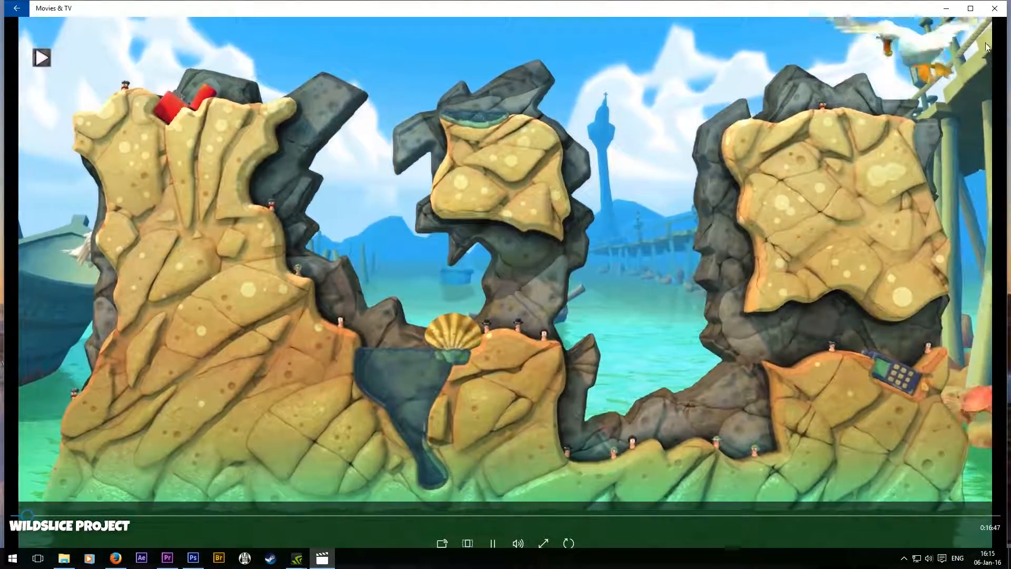
pyautogui.click(971, 8)
pyautogui.click(847, 50)
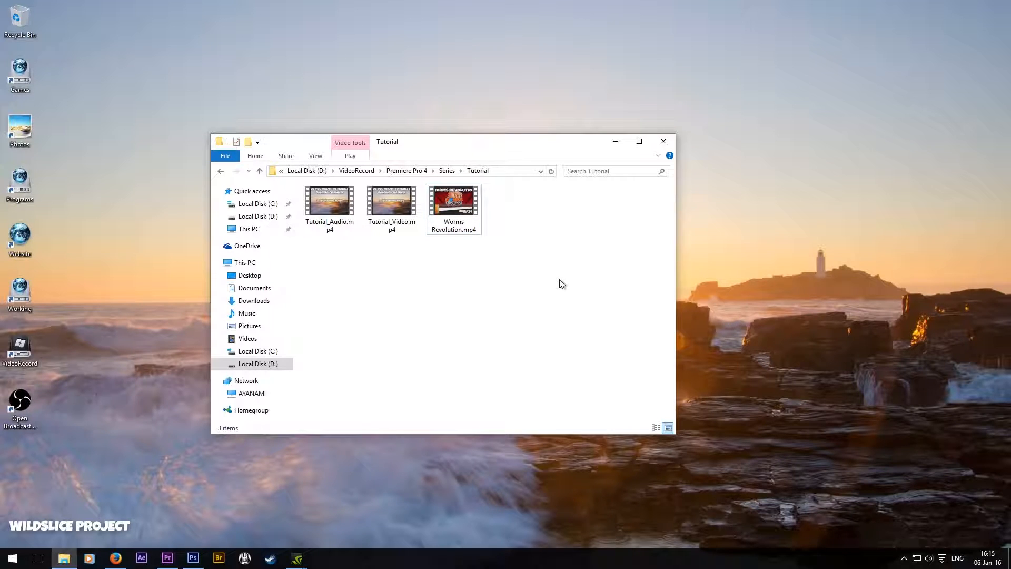
pyautogui.click(457, 222)
pyautogui.click(466, 217)
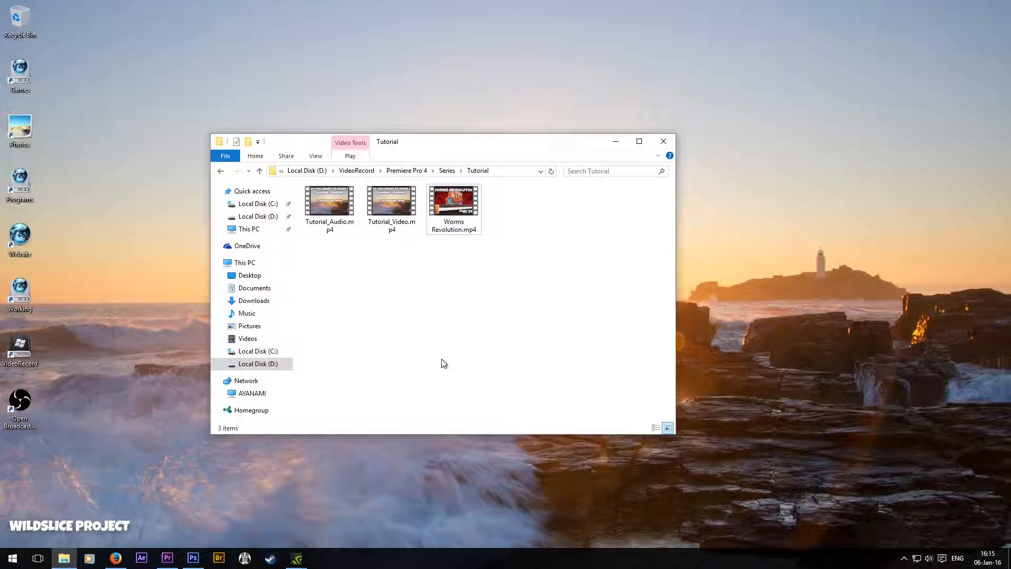